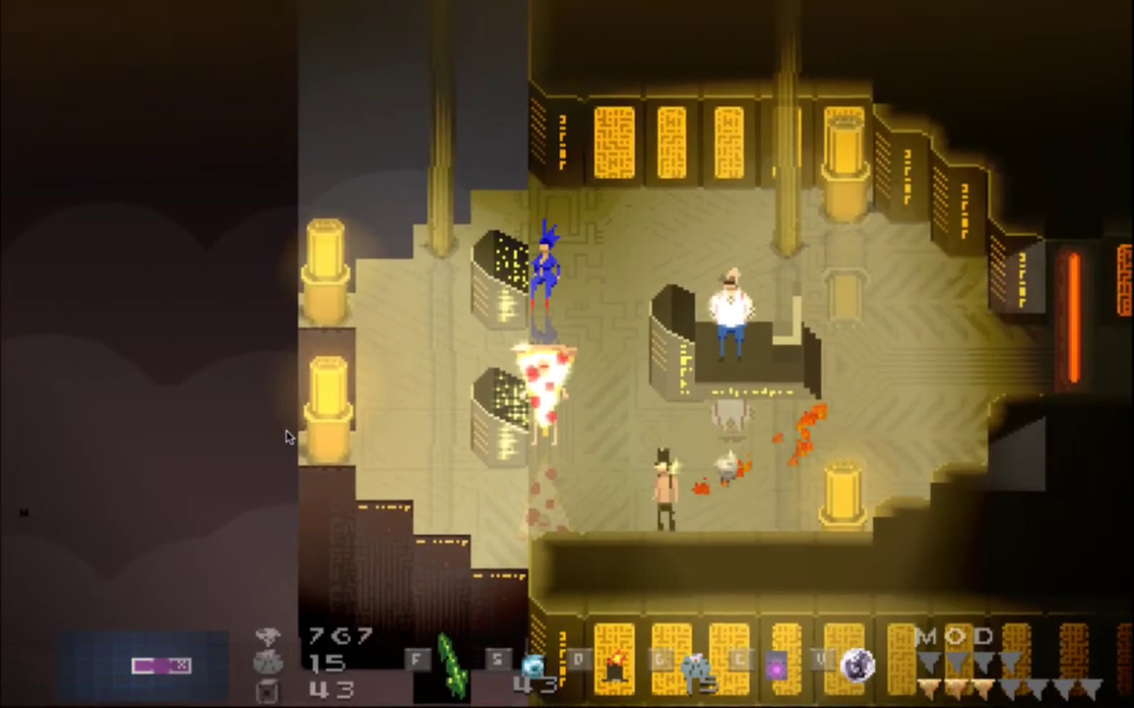
# Quit the running game and switch to Photoshop
pyautogui.press('super+q')
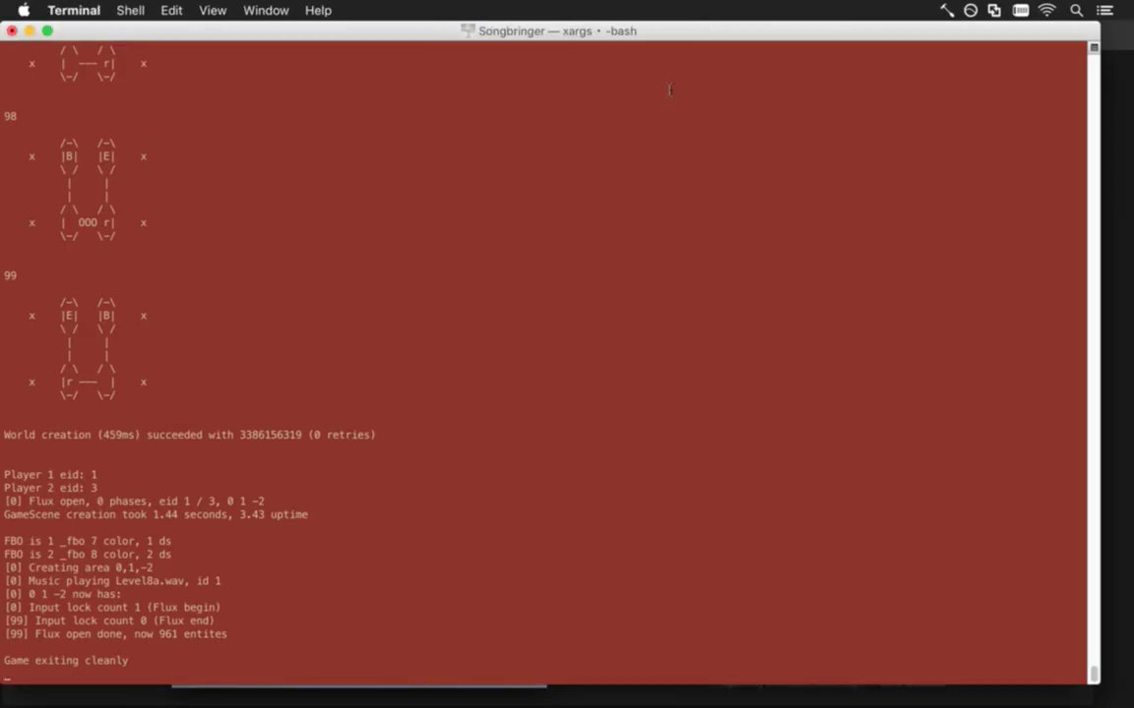
pyautogui.press('super+Tab')
pyautogui.press('super+Tab')
pyautogui.press('super+Tab')
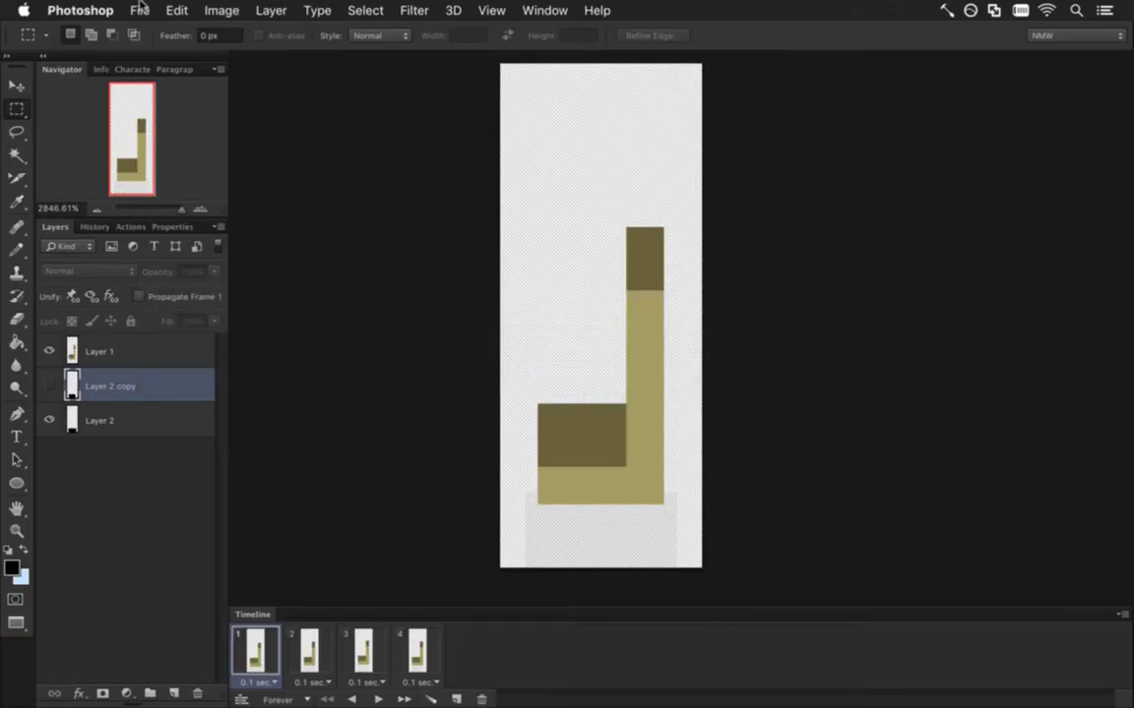
# Start opening a document and browse to the Shadow folder inside sprites
pyautogui.click(139, 11)
pyautogui.press('Escape')
pyautogui.press('super+o')
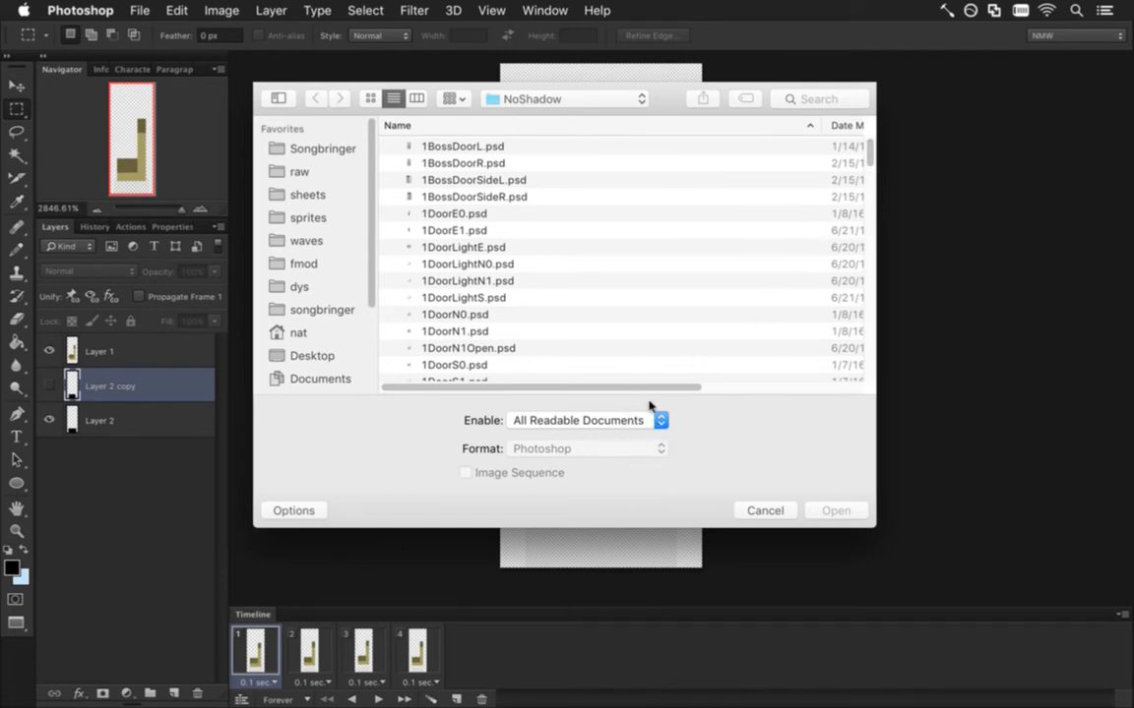
pyautogui.moveTo(871, 148); pyautogui.dragTo(871, 328)
pyautogui.click(481, 98)
pyautogui.click(530, 121)
pyautogui.doubleClick(464, 278)
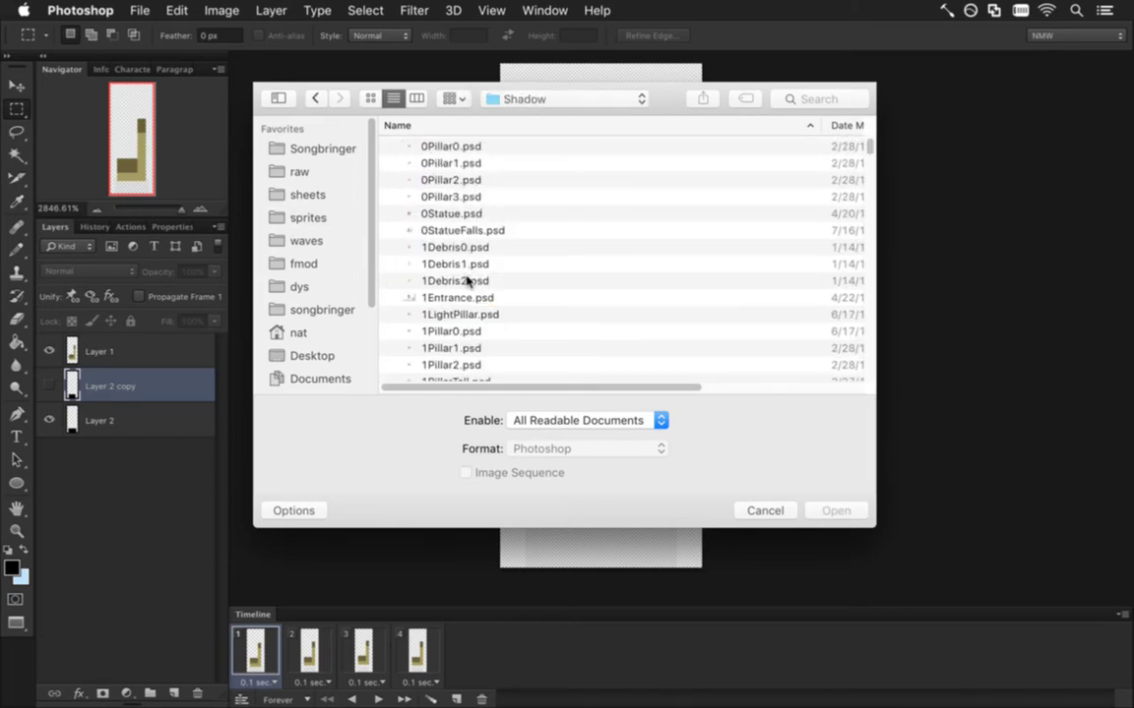
pyautogui.click(531, 99)
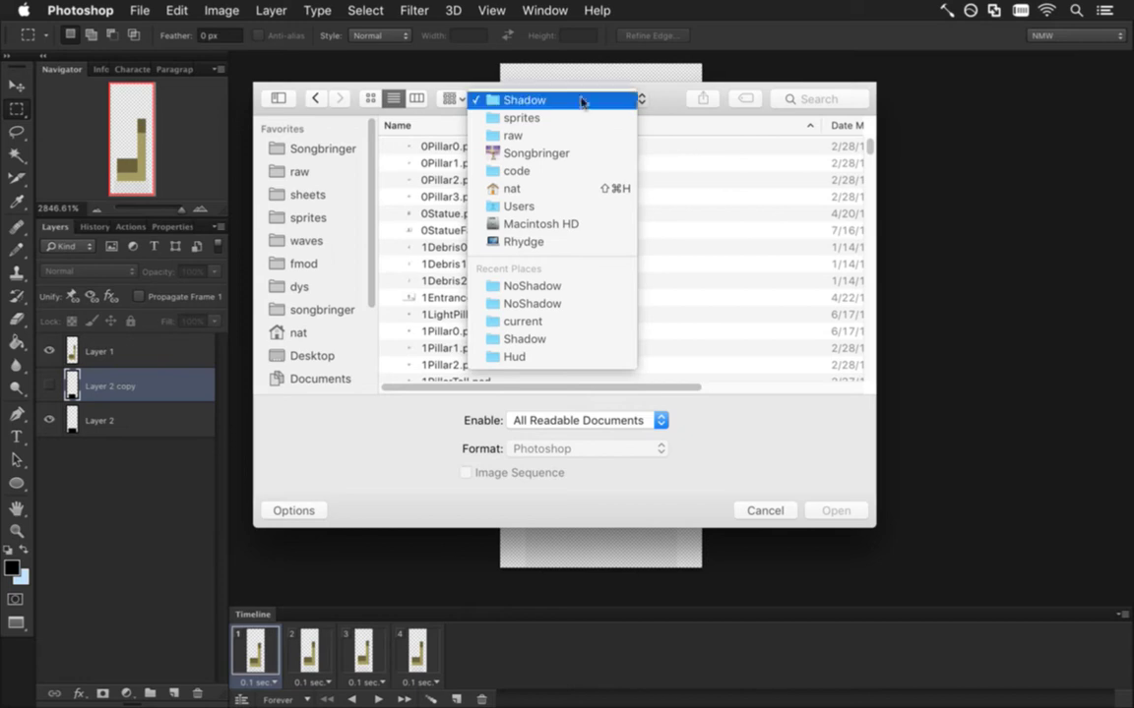
pyautogui.click(551, 100)
pyautogui.click(560, 248)
# Look through the Shadow folder's files for the source sprite of the captain character
pyautogui.write('sw')
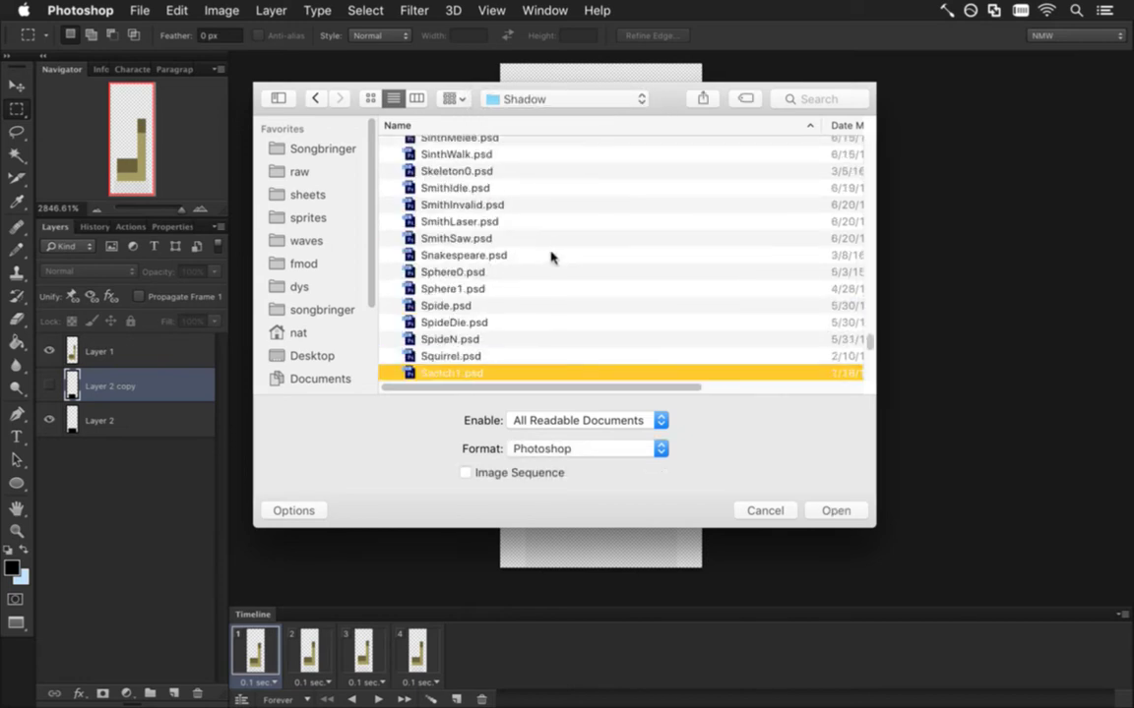
pyautogui.write('sw')
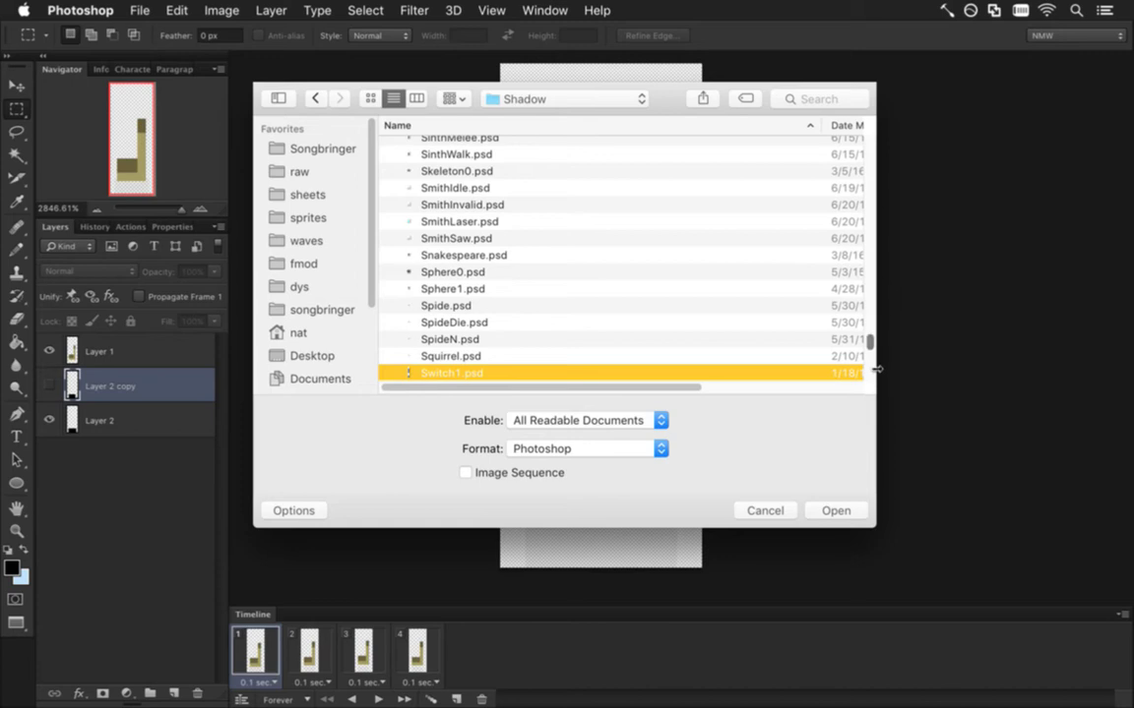
pyautogui.scroll(-5, 870, 341)
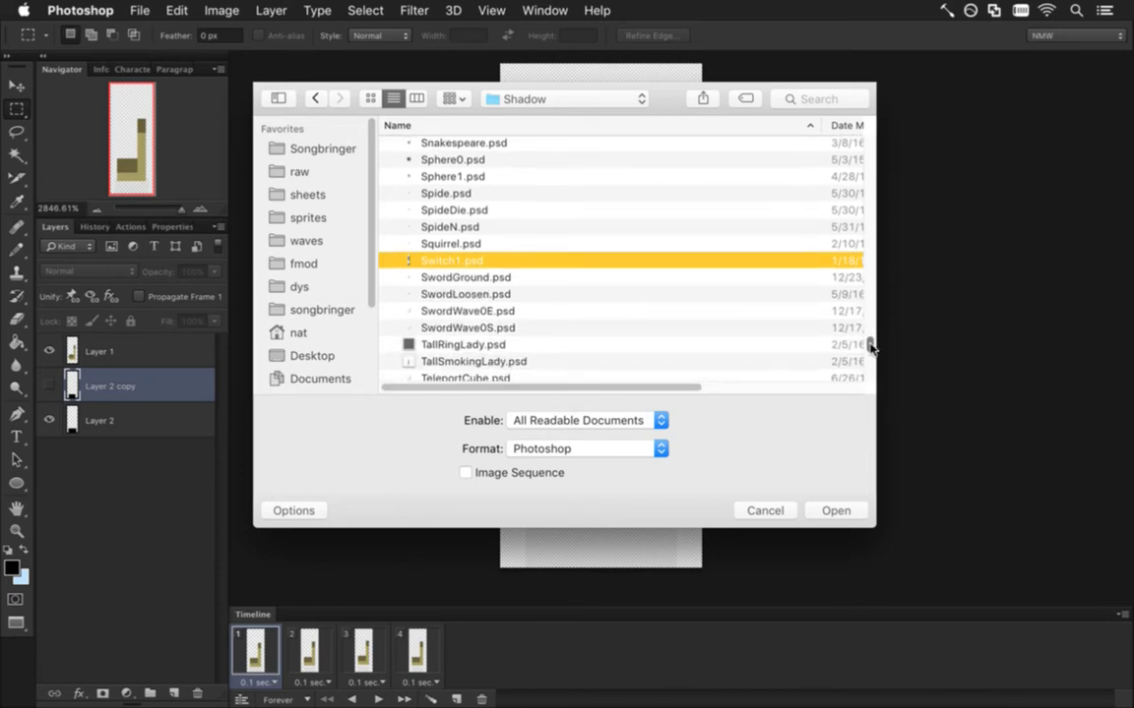
pyautogui.moveTo(870, 346); pyautogui.dragTo(802, 316)
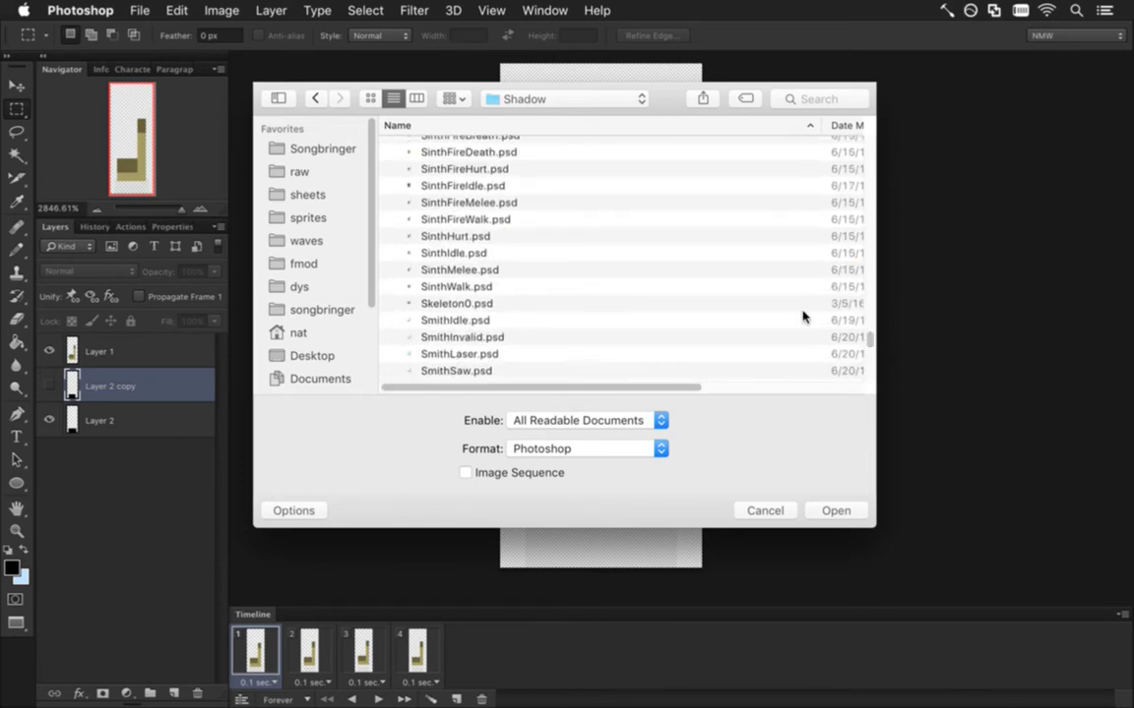
pyautogui.press('p')
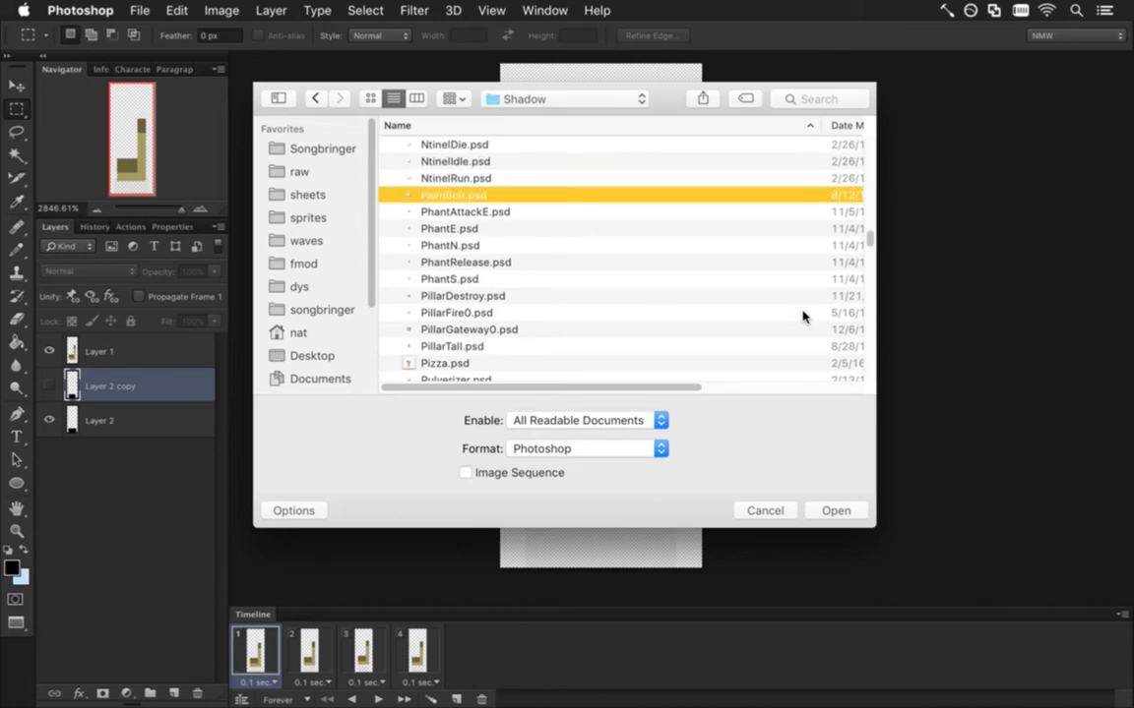
pyautogui.press('n')
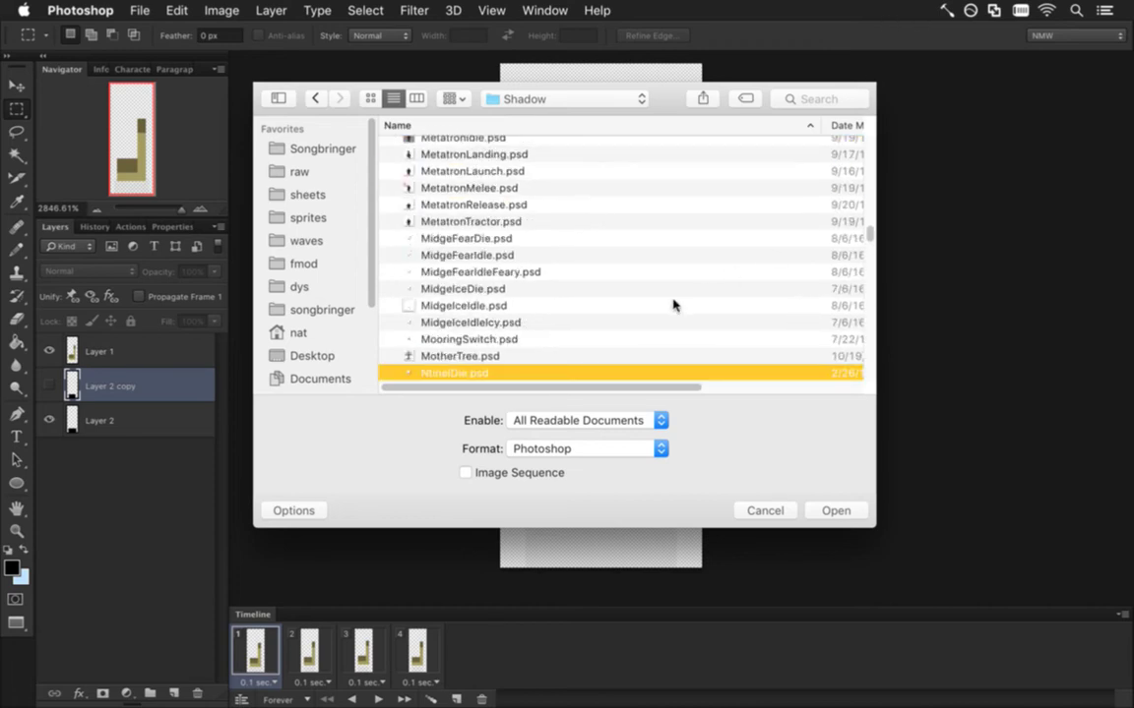
pyautogui.scroll(-5, 870, 240)
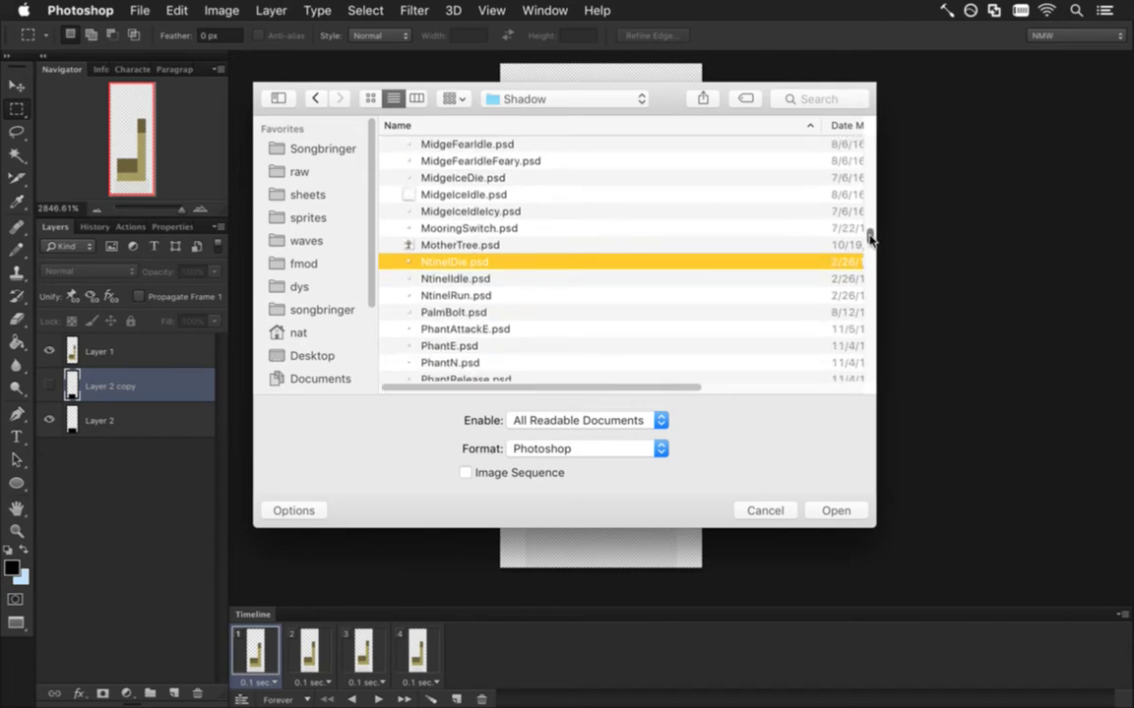
pyautogui.scroll(1, 870, 239)
# Look up the captain's animation image name in the entity definitions in Xcode, then return to Photoshop
pyautogui.press('super+Tab')
pyautogui.press('super+Tab')
pyautogui.press('super+Tab')
pyautogui.press('super+Tab')
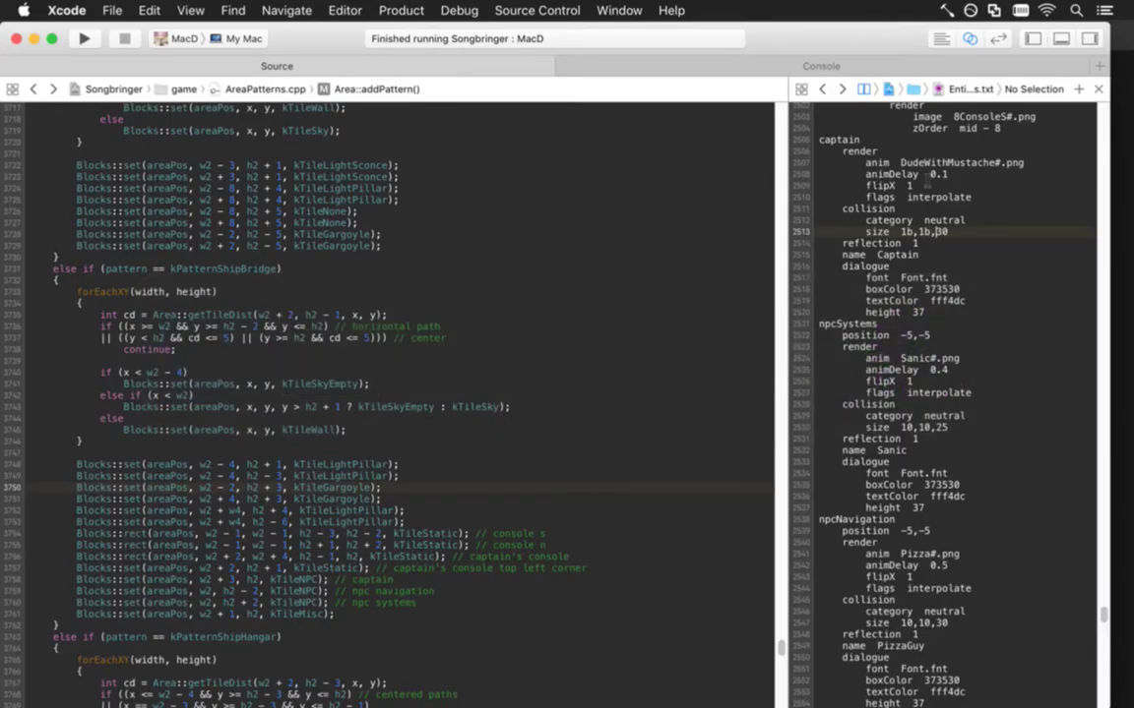
pyautogui.click(952, 175)
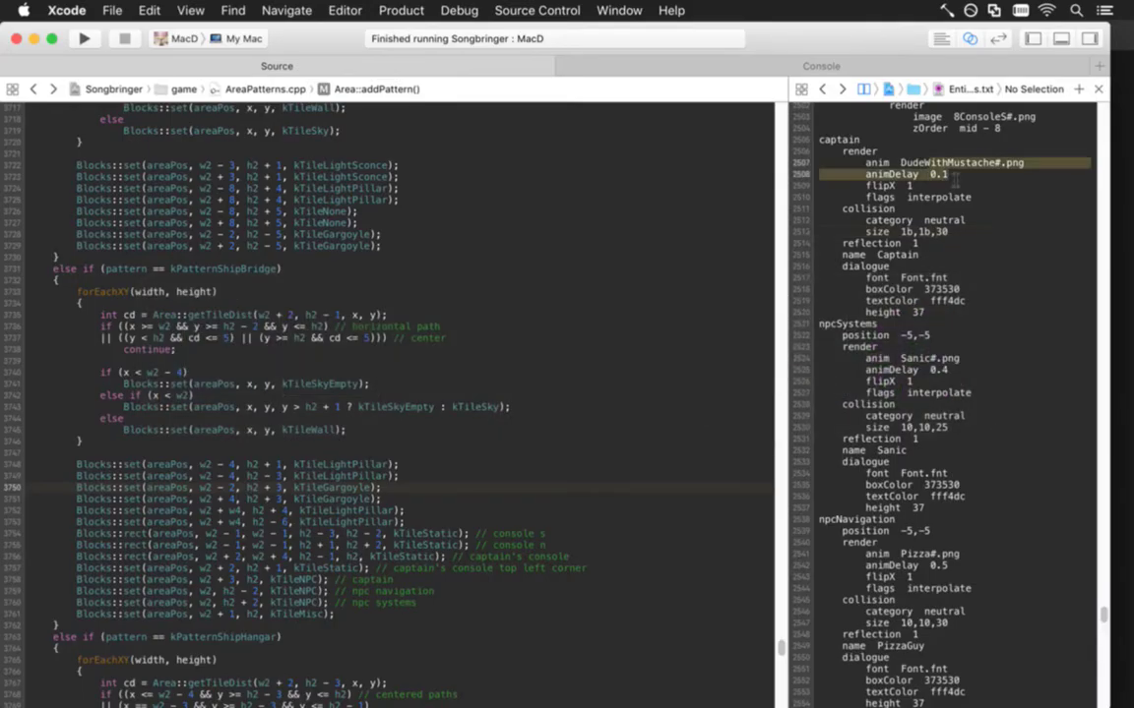
pyautogui.press('super+Tab')
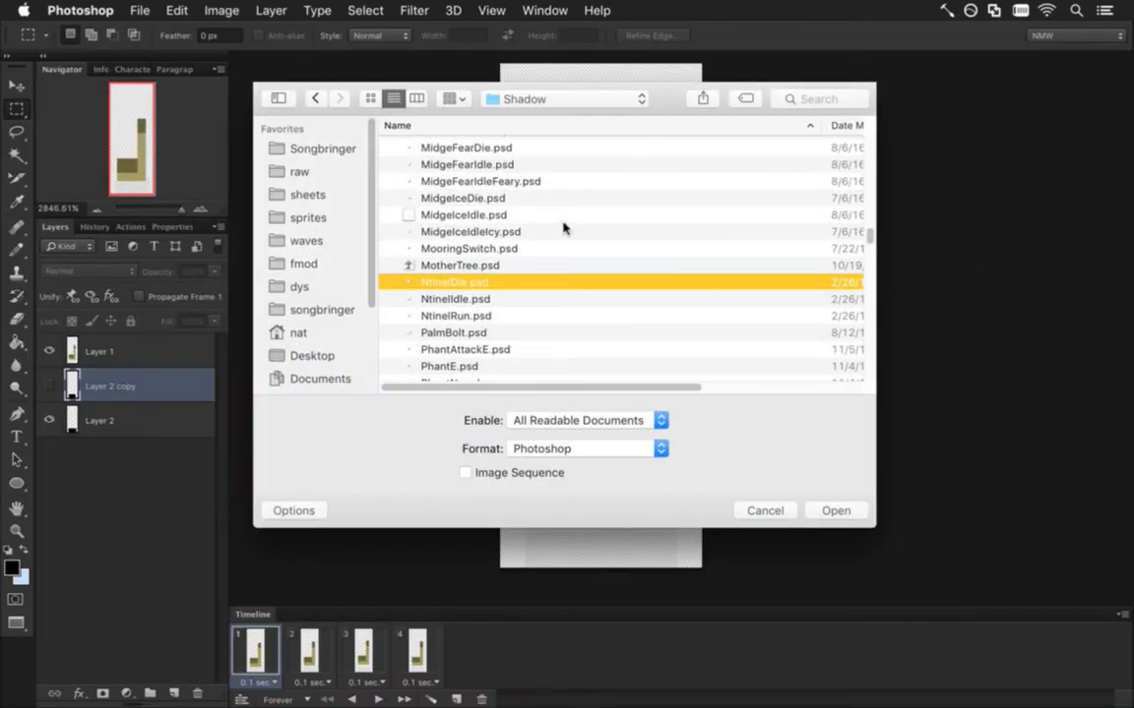
# Open DudeWithMustache.psd from the Shadow folder
pyautogui.write('du')
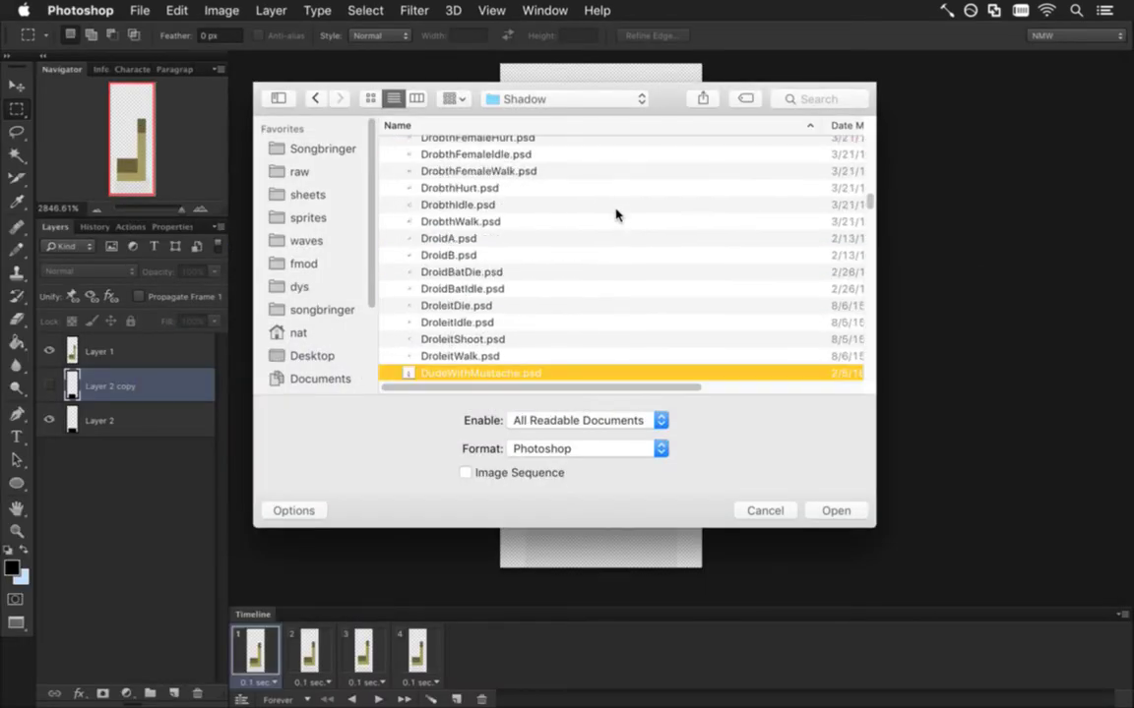
pyautogui.click(847, 512)
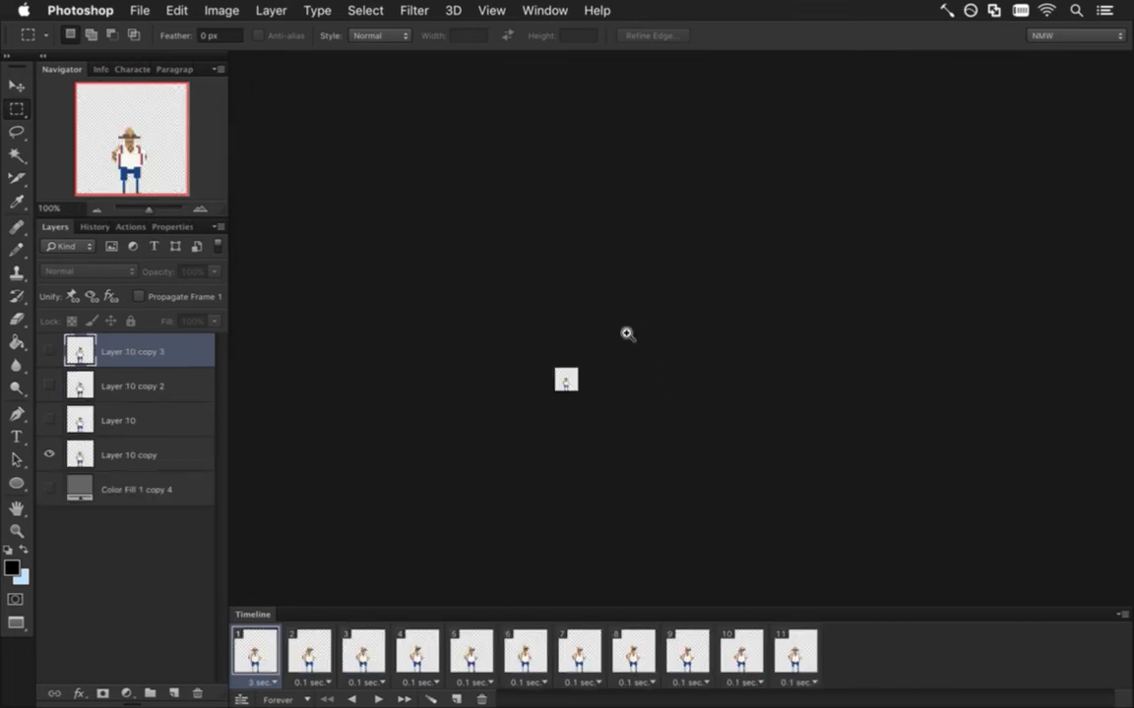
pyautogui.moveTo(594, 382); pyautogui.dragTo(748, 385)
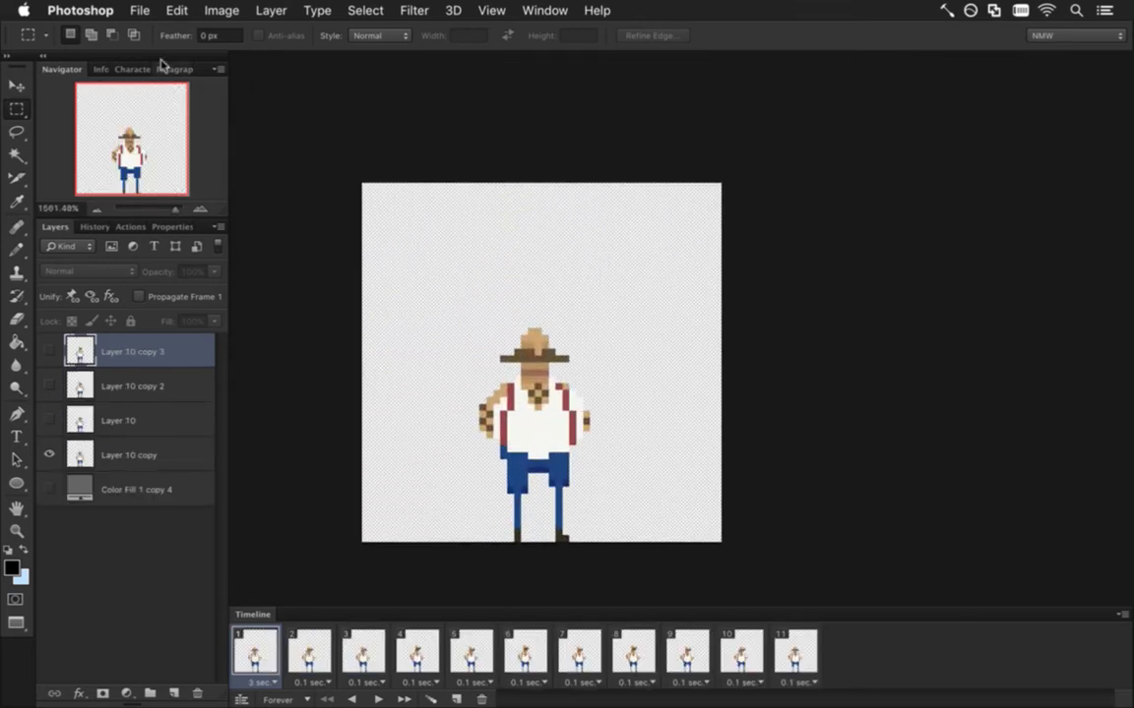
# Save the sprite document under the new name CaptainTusk.psd in the Shadow folder
pyautogui.click(131, 11)
pyautogui.click(169, 215)
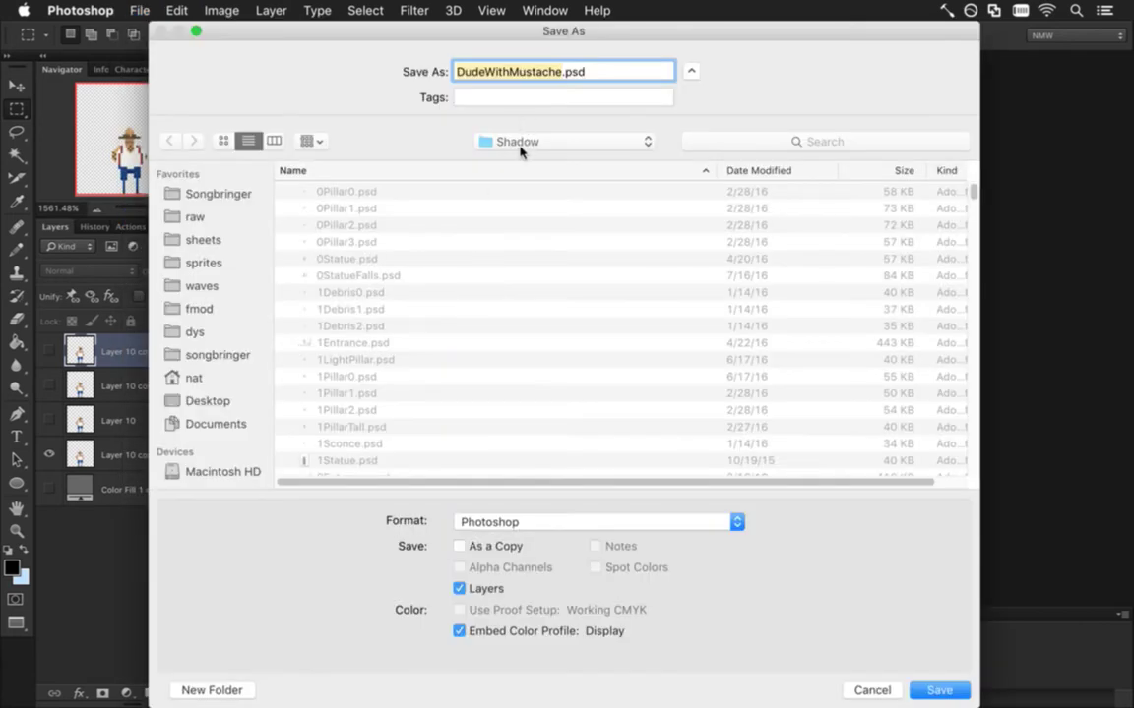
pyautogui.write('CaptainT')
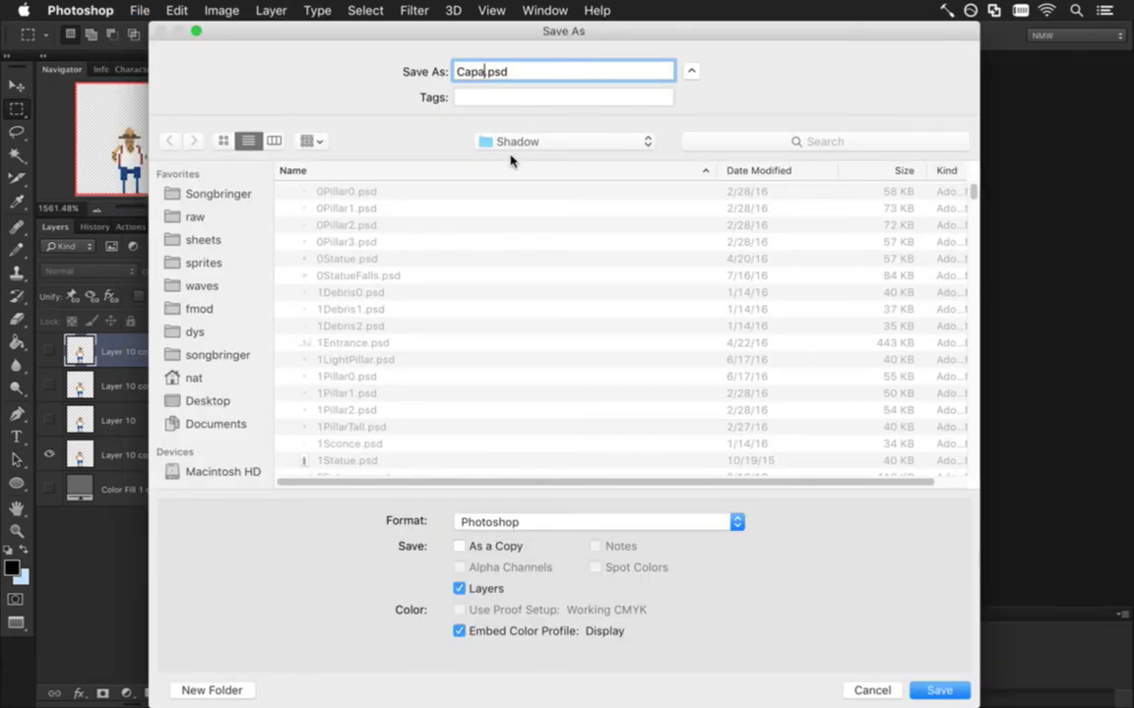
pyautogui.write('usk')
pyautogui.press('Return')
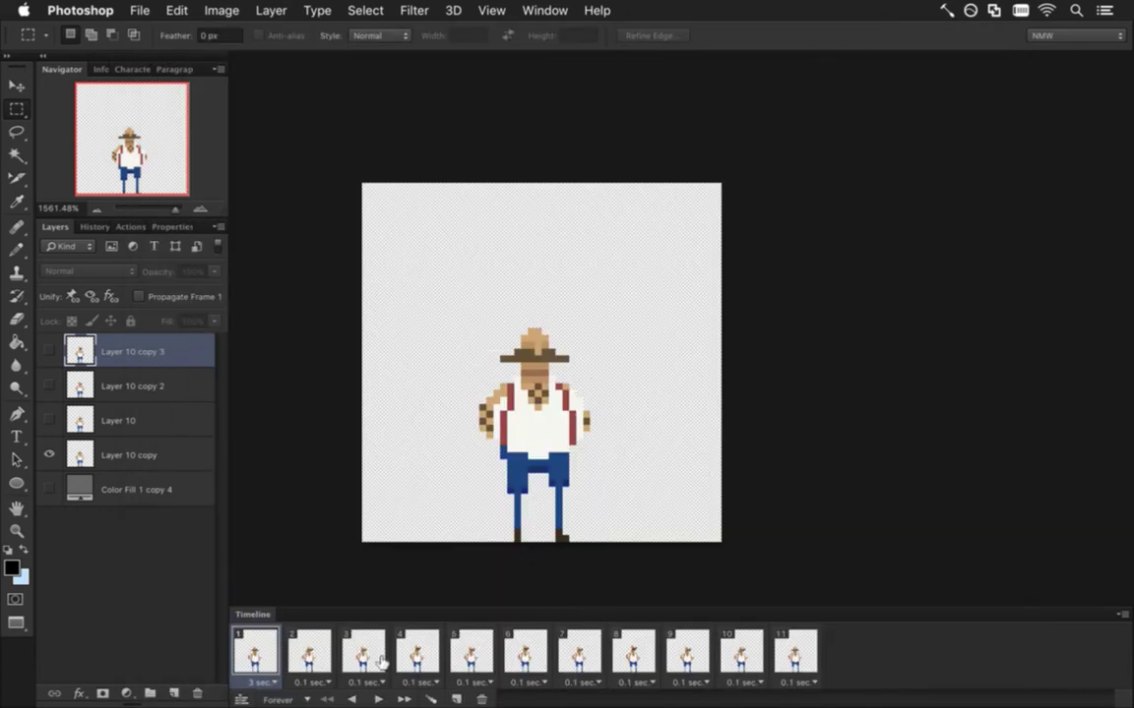
# Delete animation frames 2 to 11, keeping only the first frame
pyautogui.click(740, 642)
pyautogui.click(687, 652)
pyautogui.click(644, 654)
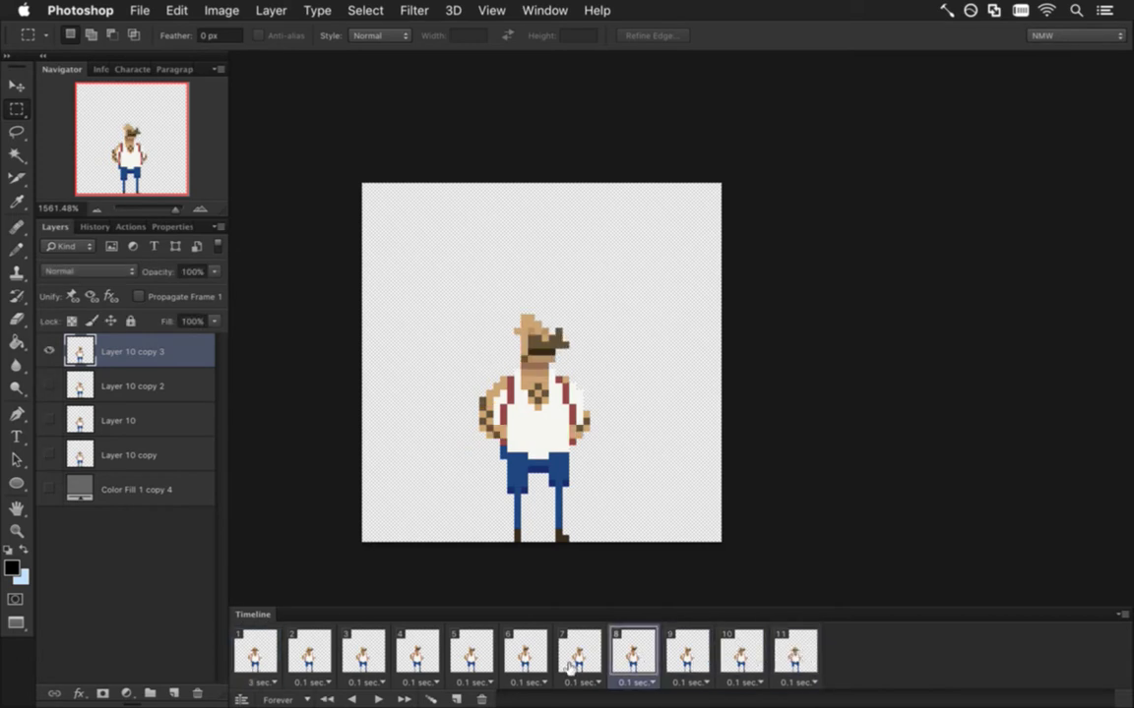
pyautogui.click(576, 655)
pyautogui.click(802, 655)
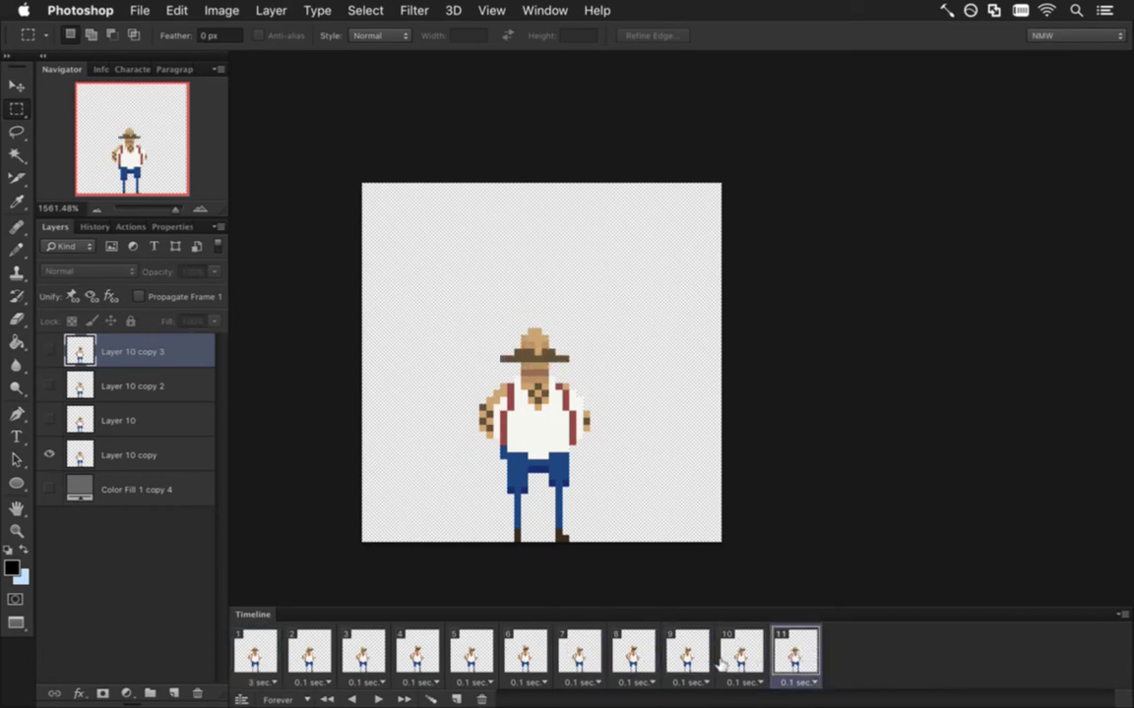
pyautogui.click(482, 698)
pyautogui.click(482, 697)
pyautogui.click(482, 698)
pyautogui.click(482, 698)
pyautogui.click(482, 698)
pyautogui.click(483, 698)
pyautogui.click(482, 698)
pyautogui.click(483, 698)
pyautogui.click(482, 698)
pyautogui.click(482, 698)
# Delete the layers Layer 10 copy 3, Layer 10 copy 2 and Layer 10
pyautogui.click(197, 692)
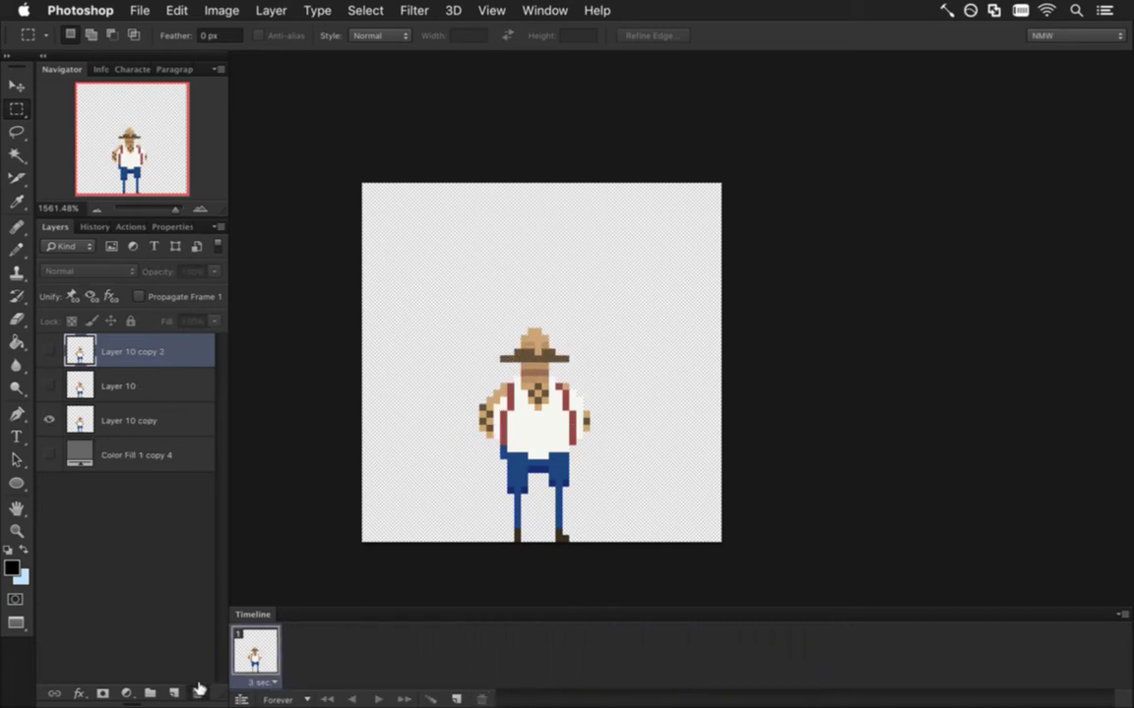
pyautogui.click(197, 693)
pyautogui.click(197, 692)
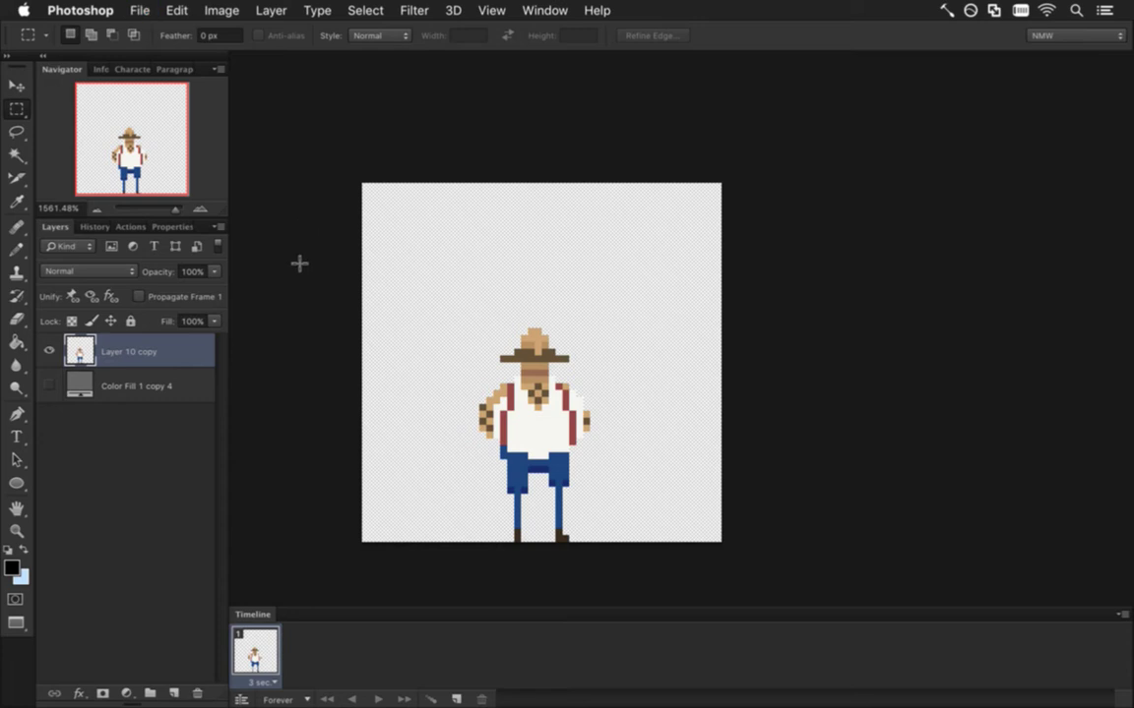
# Stretch the character on Layer 10 copy upward to about 148% height and widen it to about 112.5%
pyautogui.press('v')
pyautogui.moveTo(534, 328); pyautogui.dragTo(537, 224)
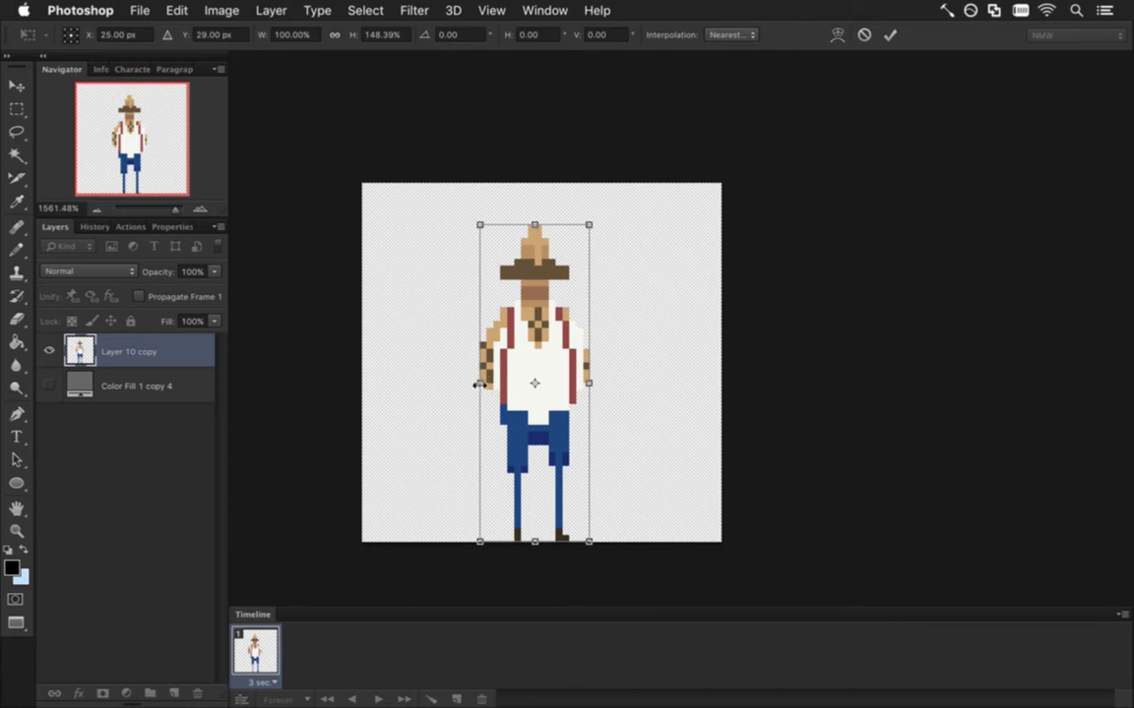
pyautogui.moveTo(476, 383); pyautogui.dragTo(464, 383)
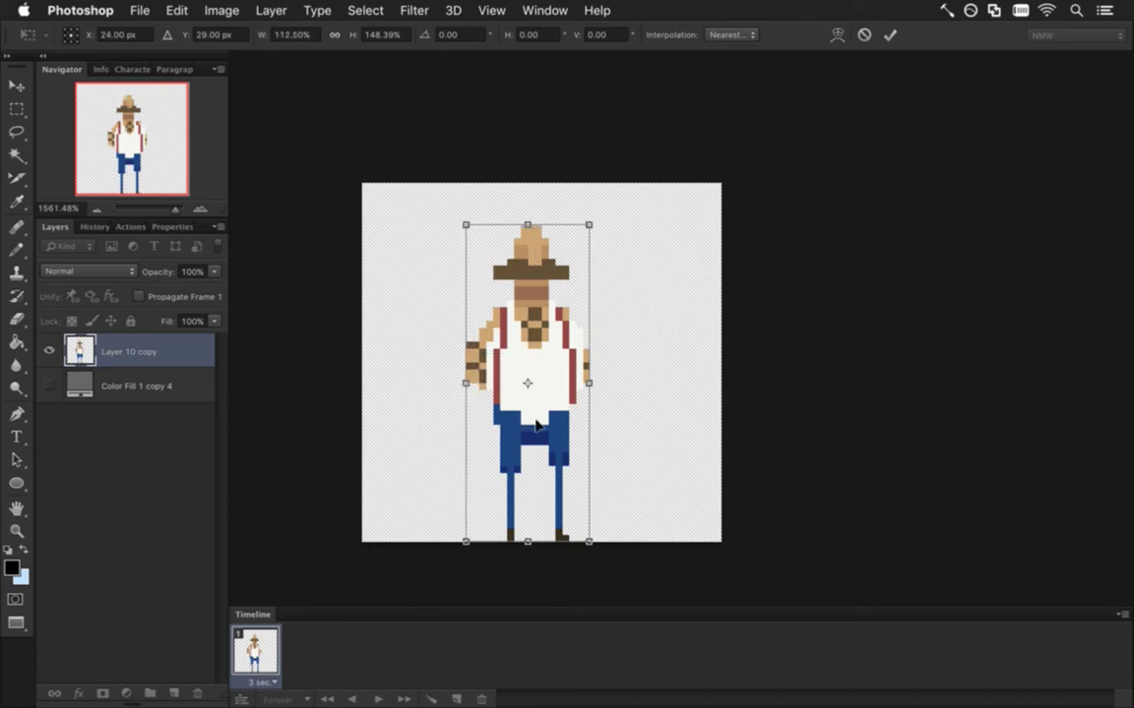
pyautogui.press('Return')
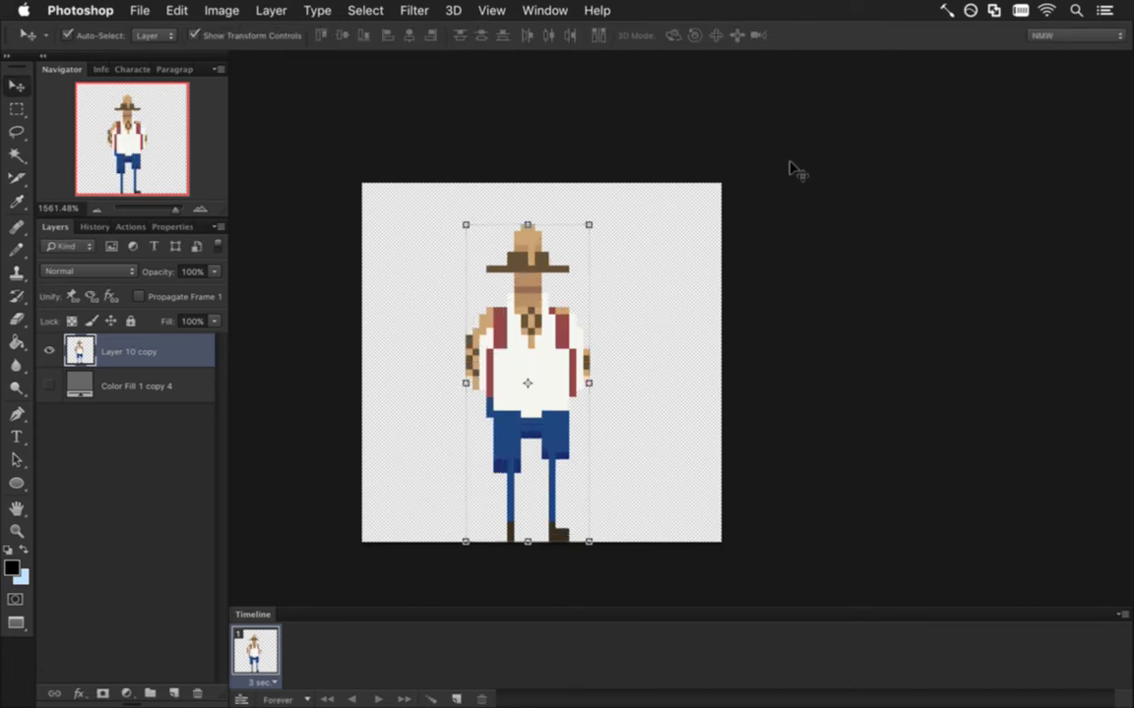
pyautogui.press('m')
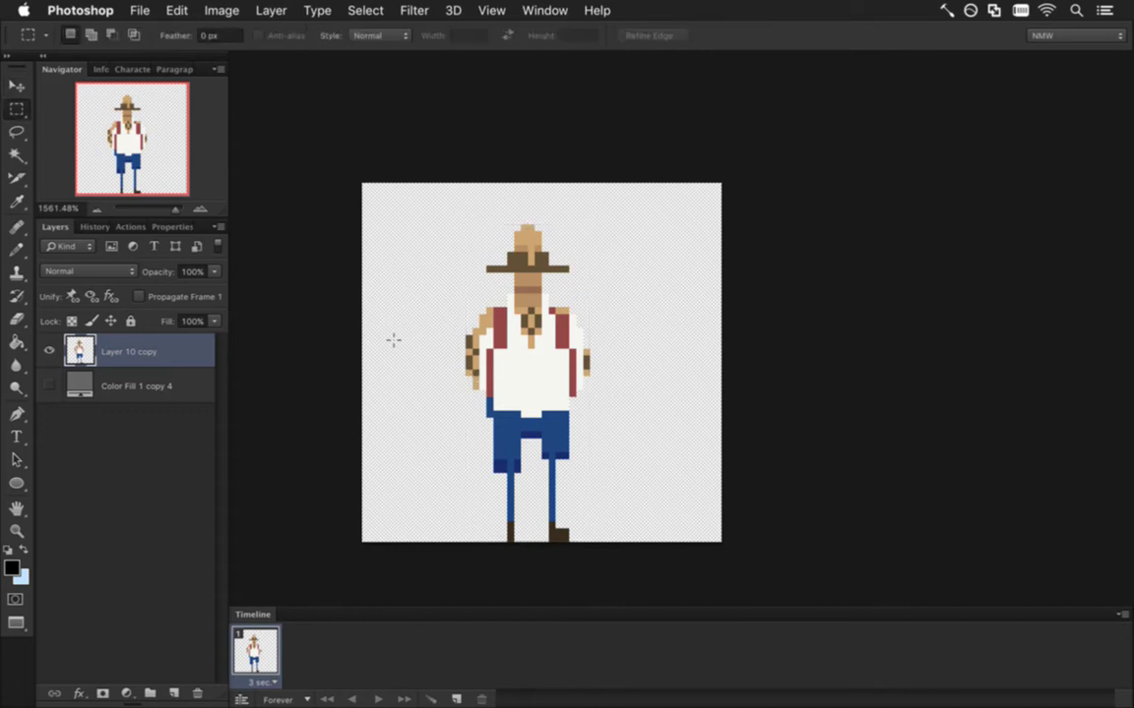
# Export the sprite for web as a transparent PNG-24 named CaptainTusk0.png in the Shadow folder inside sheets
pyautogui.click(140, 10)
pyautogui.click(210, 247)
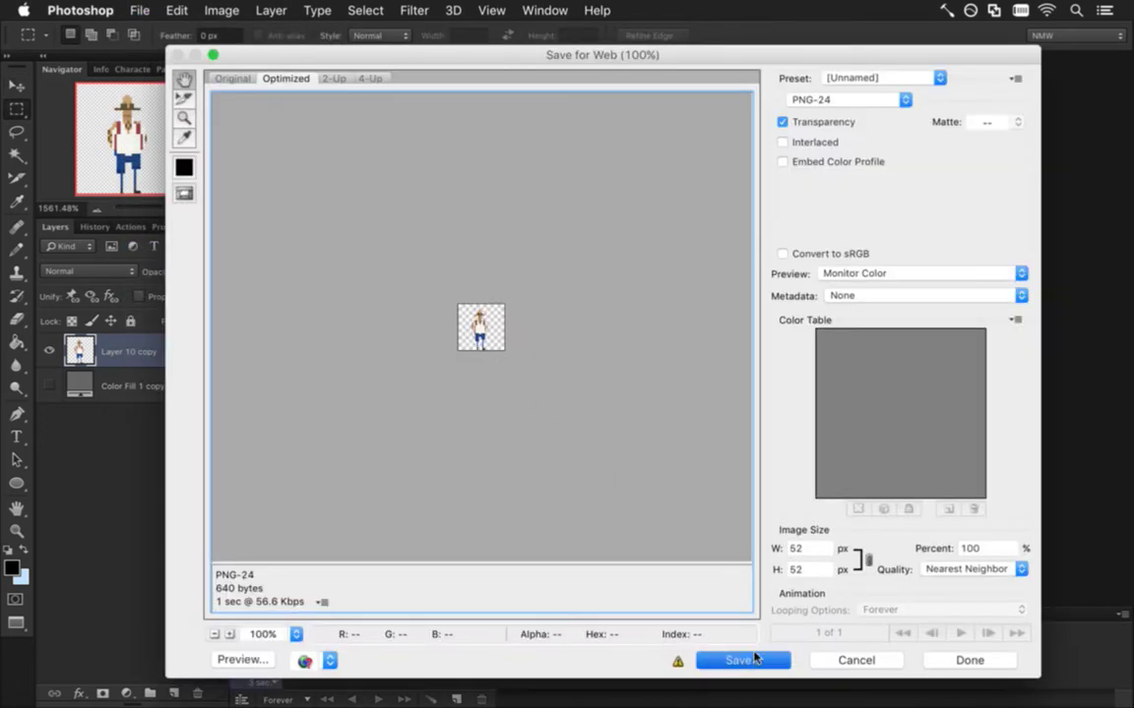
pyautogui.press('Return')
pyautogui.click(591, 142)
pyautogui.click(584, 163)
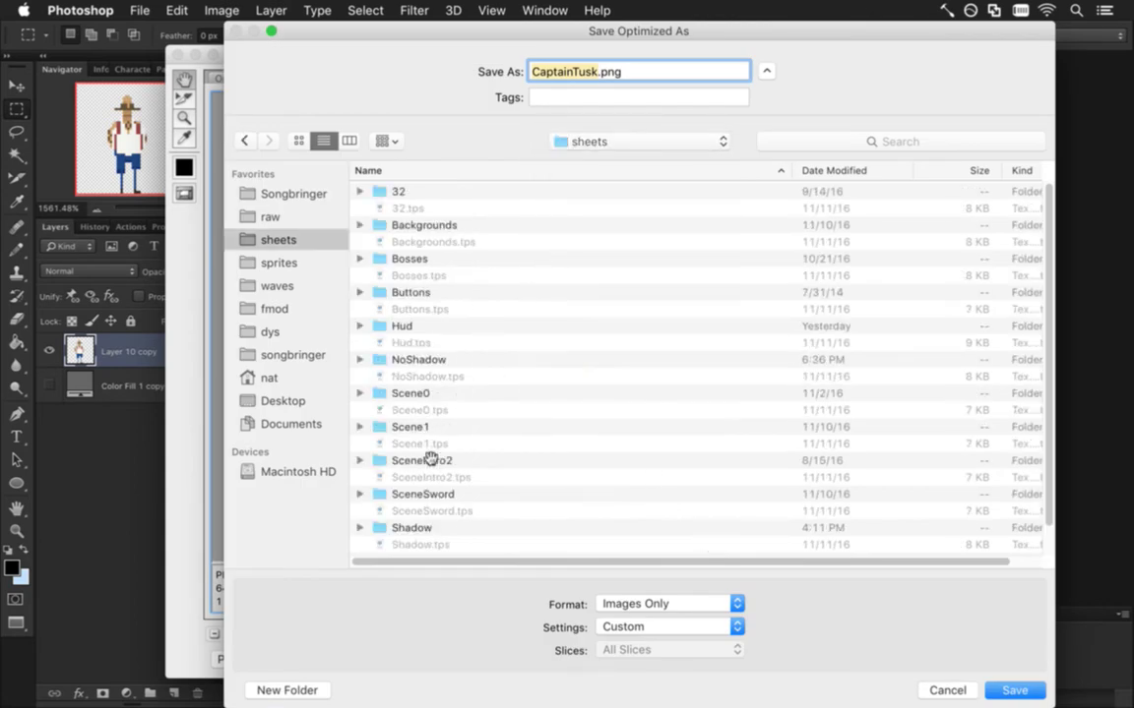
pyautogui.click(416, 528)
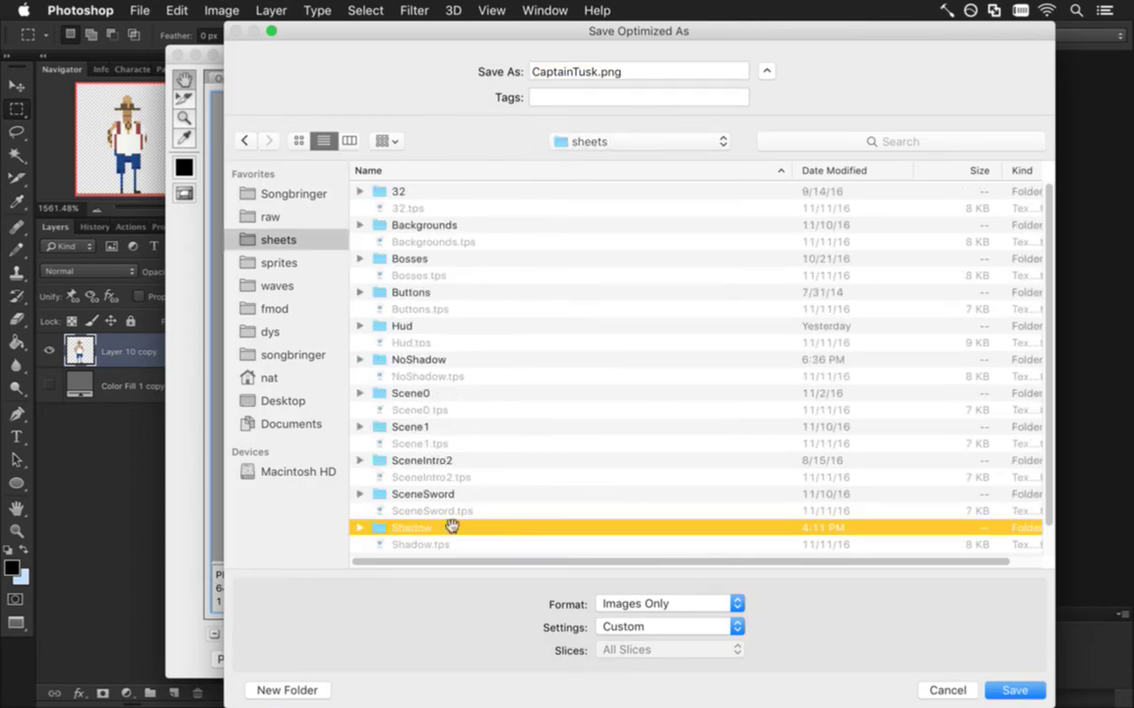
pyautogui.doubleClick(425, 536)
pyautogui.click(575, 70)
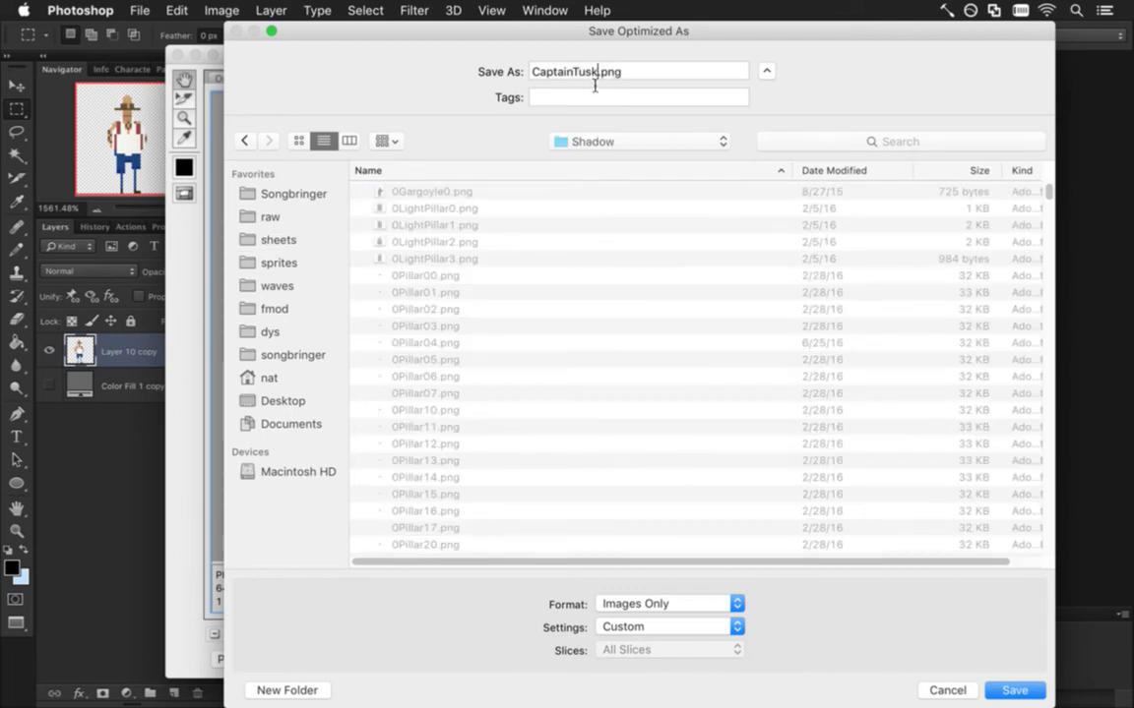
pyautogui.write('0')
pyautogui.press('Return')
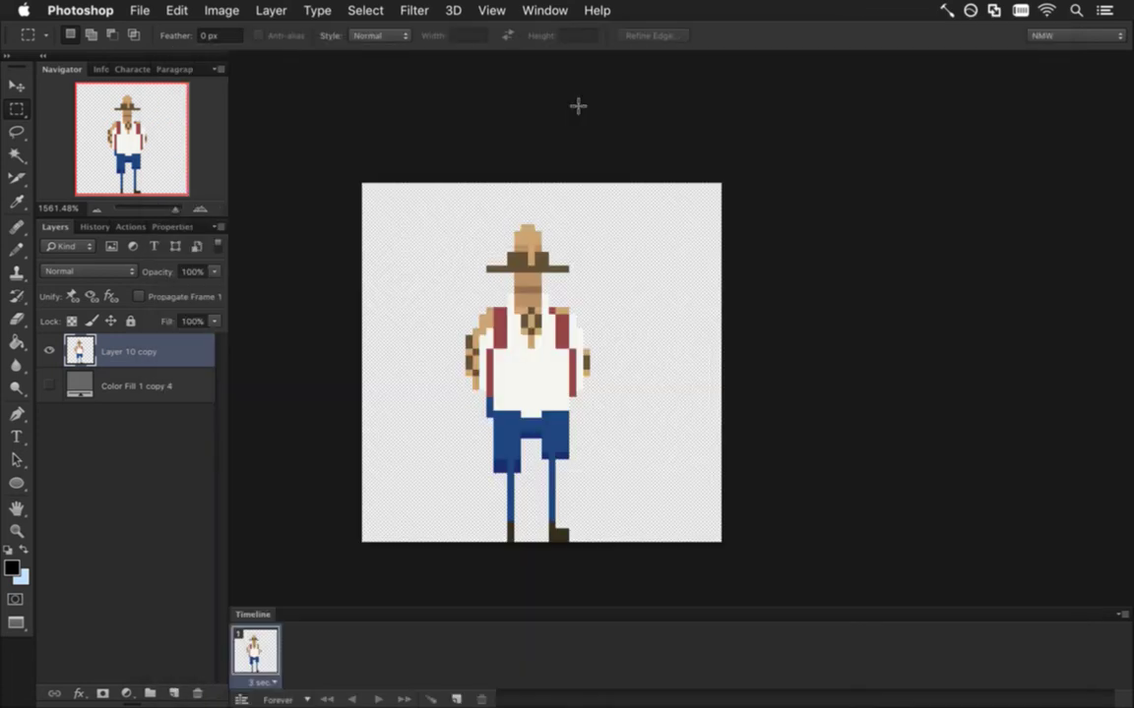
# Switch to Xcode and cut the anim and animDelay lines from the captain's render block
pyautogui.press('super+Tab')
pyautogui.press('super+Tab')
pyautogui.press('super+Tab')
pyautogui.press('super+shift+Tab')
pyautogui.press('super+shift+Tab')
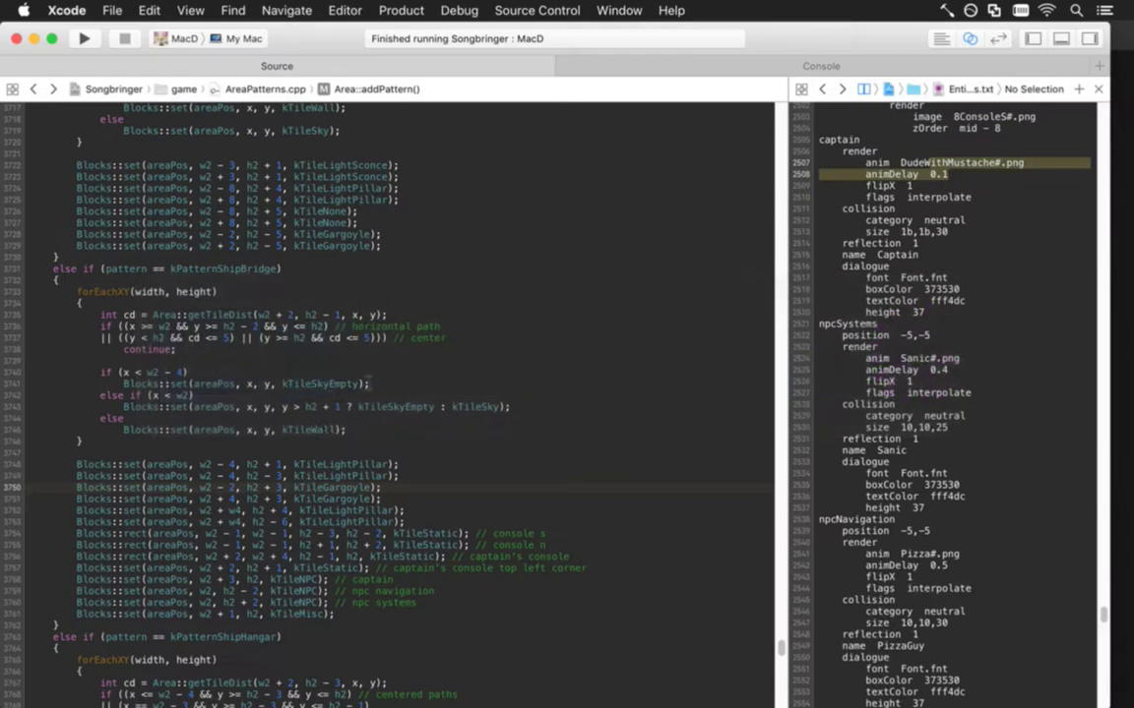
pyautogui.click(992, 163)
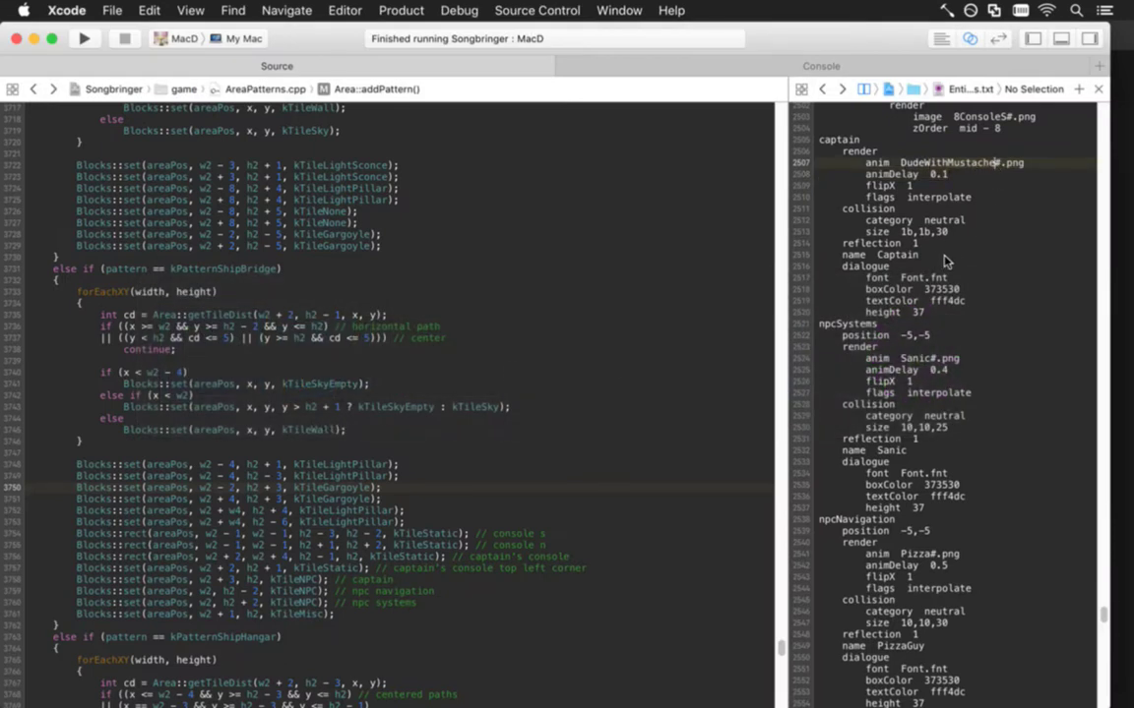
pyautogui.hotkey('shift', 'Down')
pyautogui.hotkey('shift', 'Down')
pyautogui.press('super+x')
# Add a profile block above the captain's render block, with an idle animation using format CaptainTusk#.png and delay 0.1
pyautogui.press('Up')
pyautogui.press('Return')
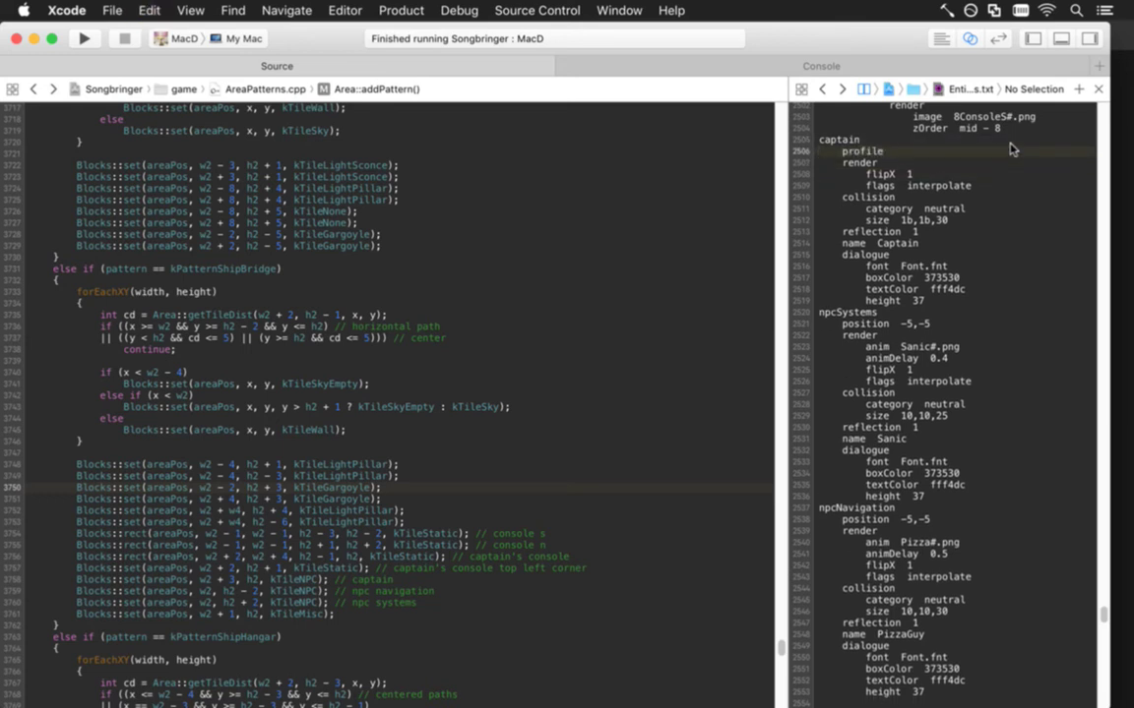
pyautogui.press('Return')
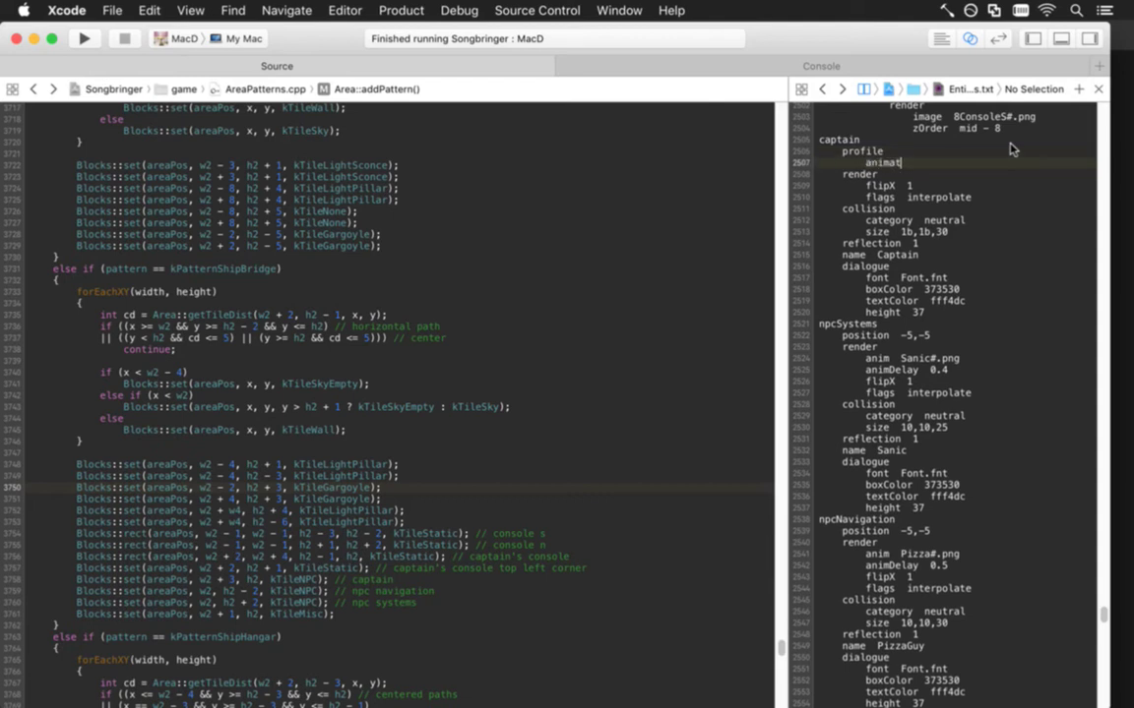
pyautogui.press('Return')
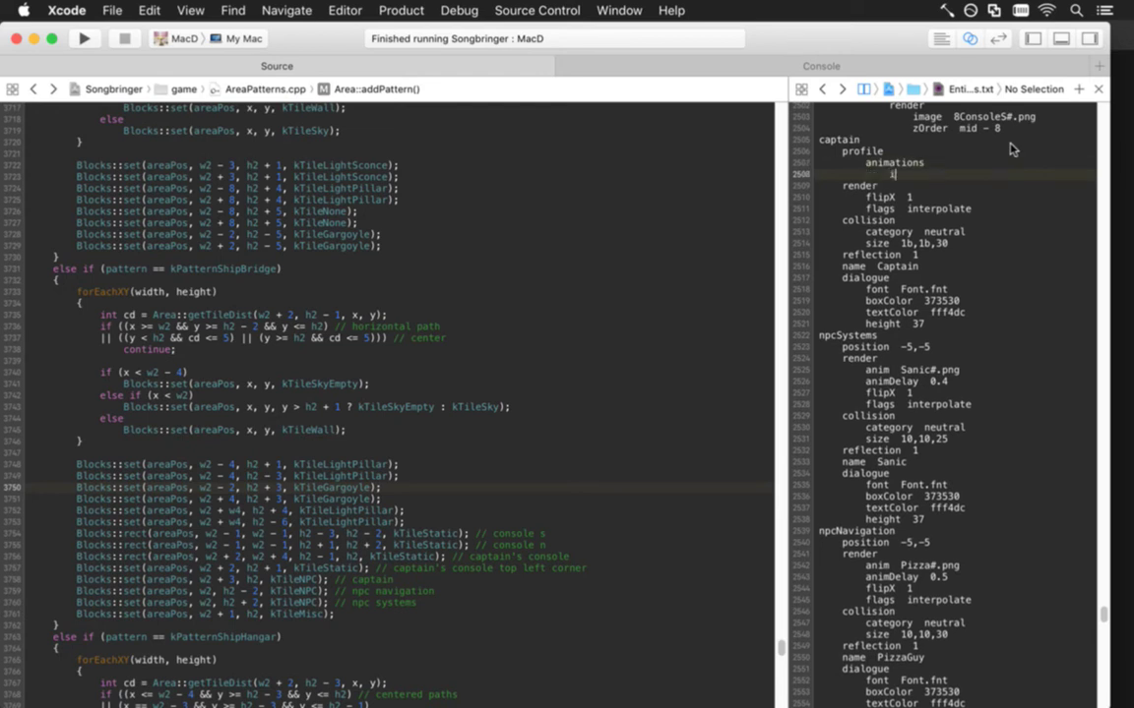
pyautogui.write('idle')
pyautogui.press('Return')
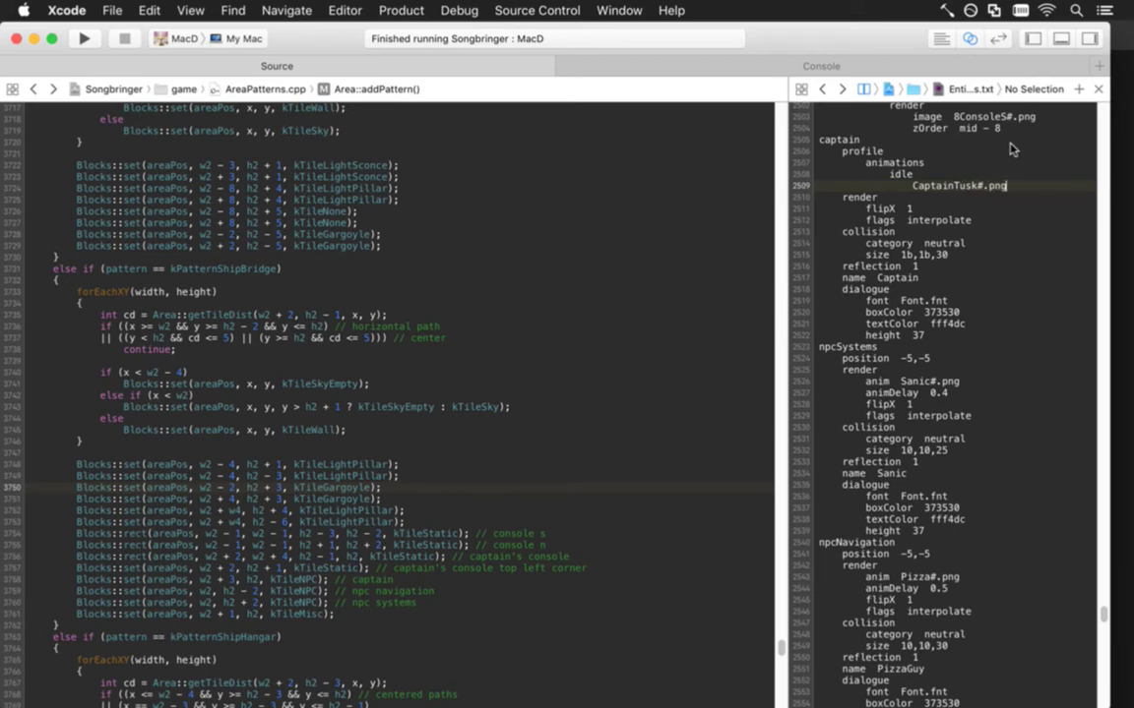
pyautogui.press('Return')
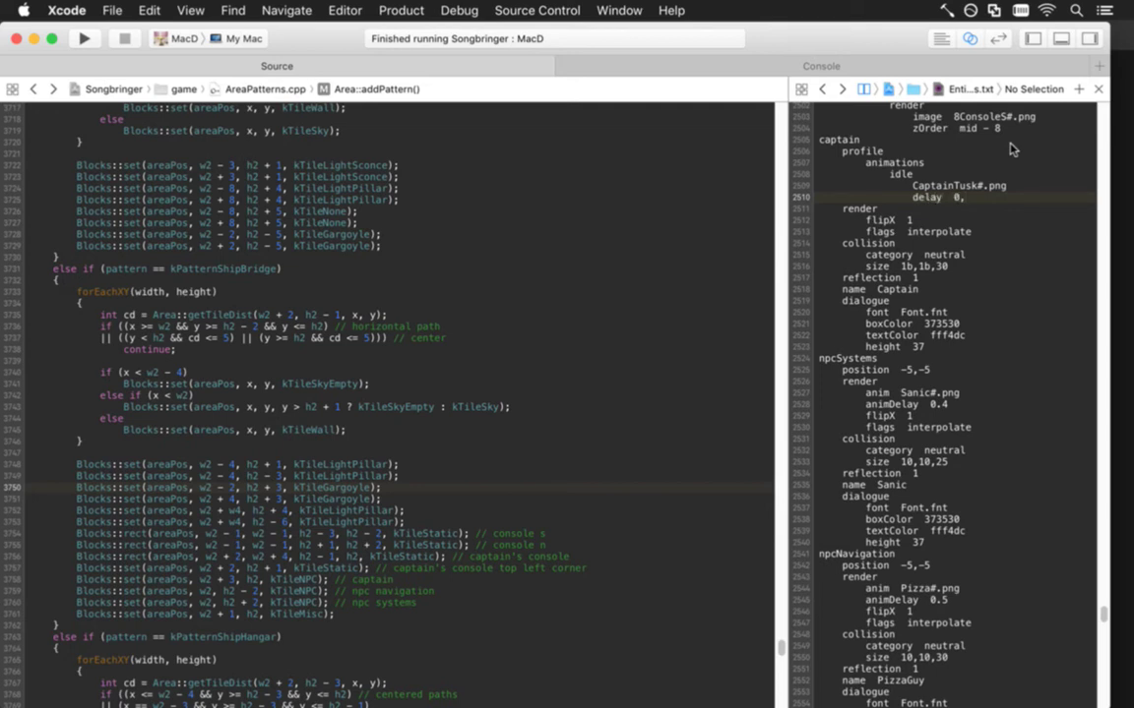
pyautogui.press('Up')
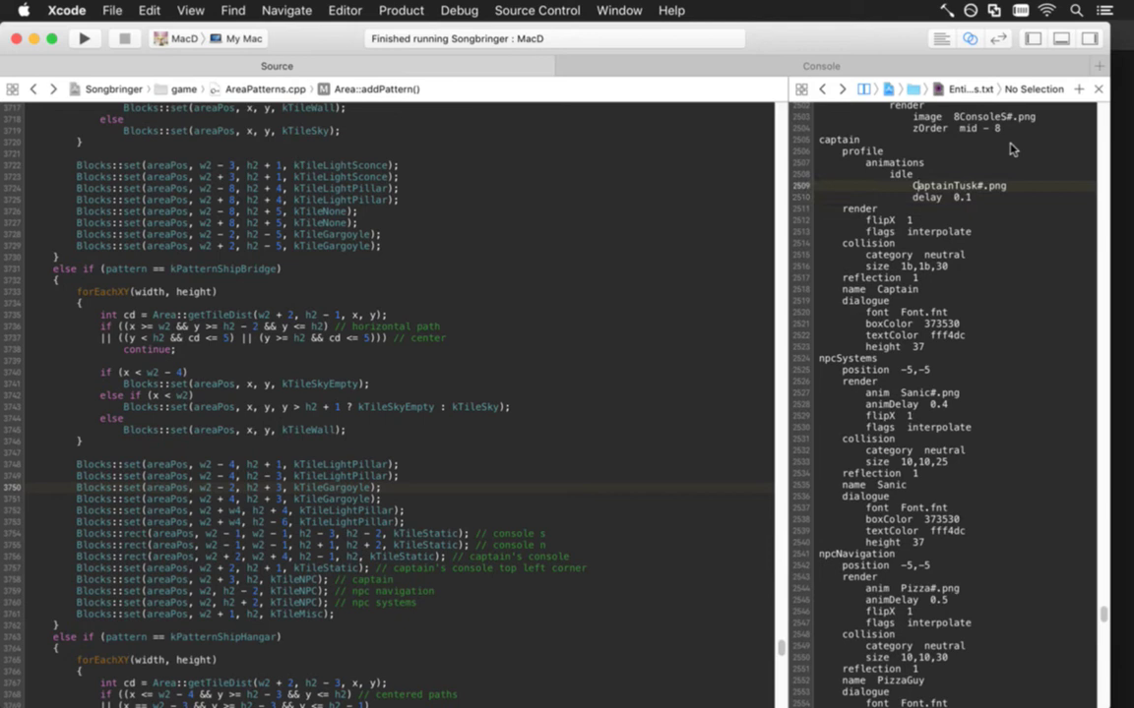
pyautogui.write('format')
pyautogui.press('Down')
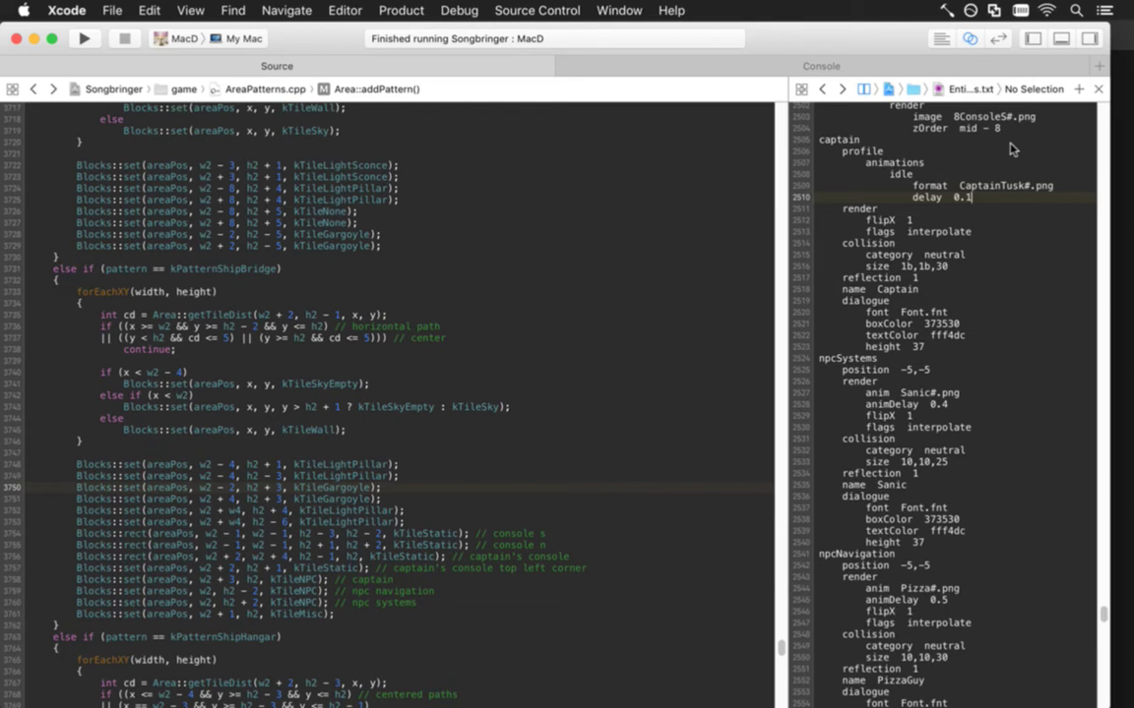
# Test-run the game, quit it, and name the captain's profile Captain
pyautogui.press('super+r')
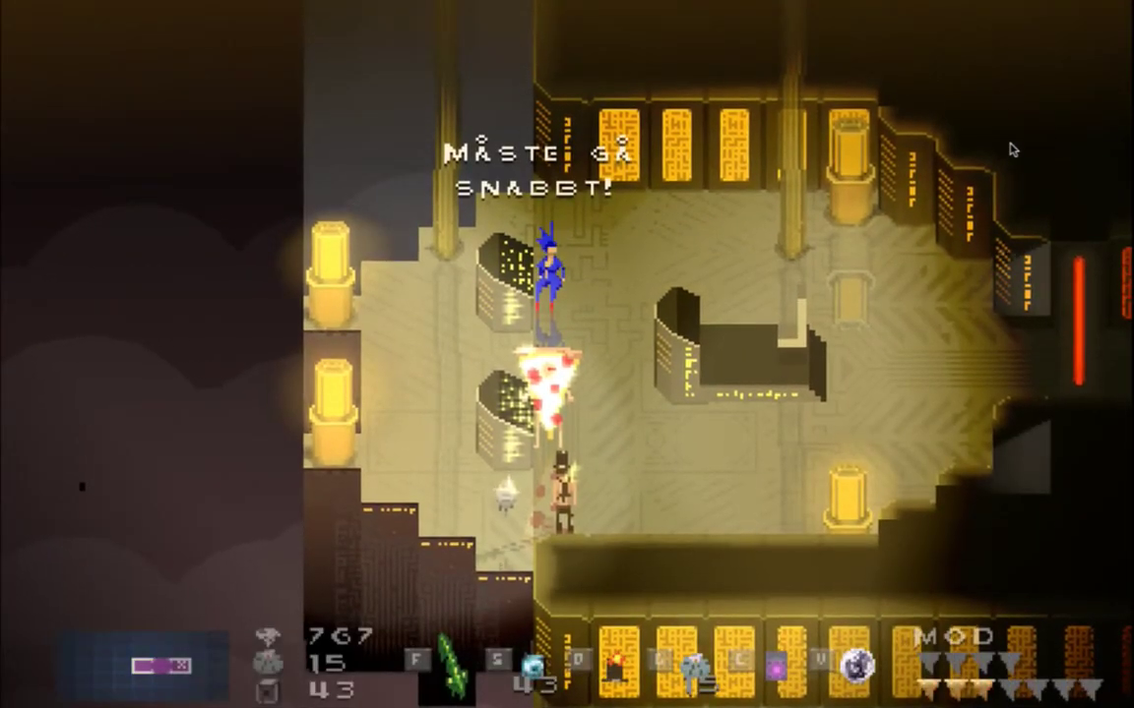
pyautogui.press('super+q')
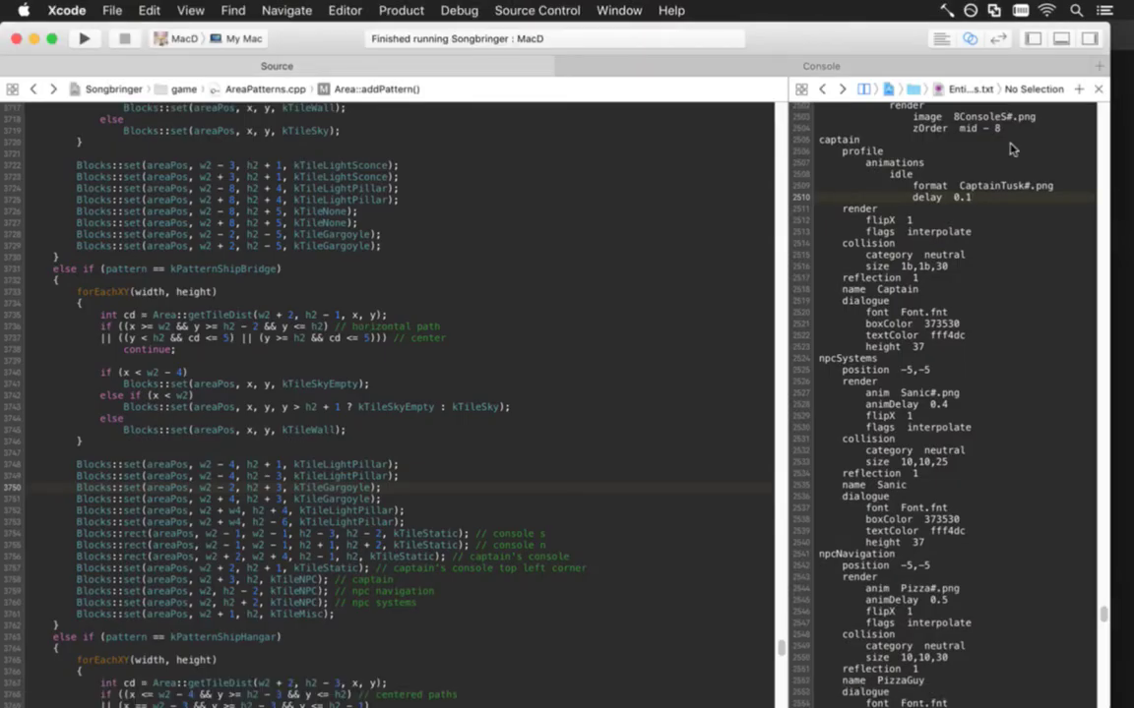
pyautogui.click(1009, 151)
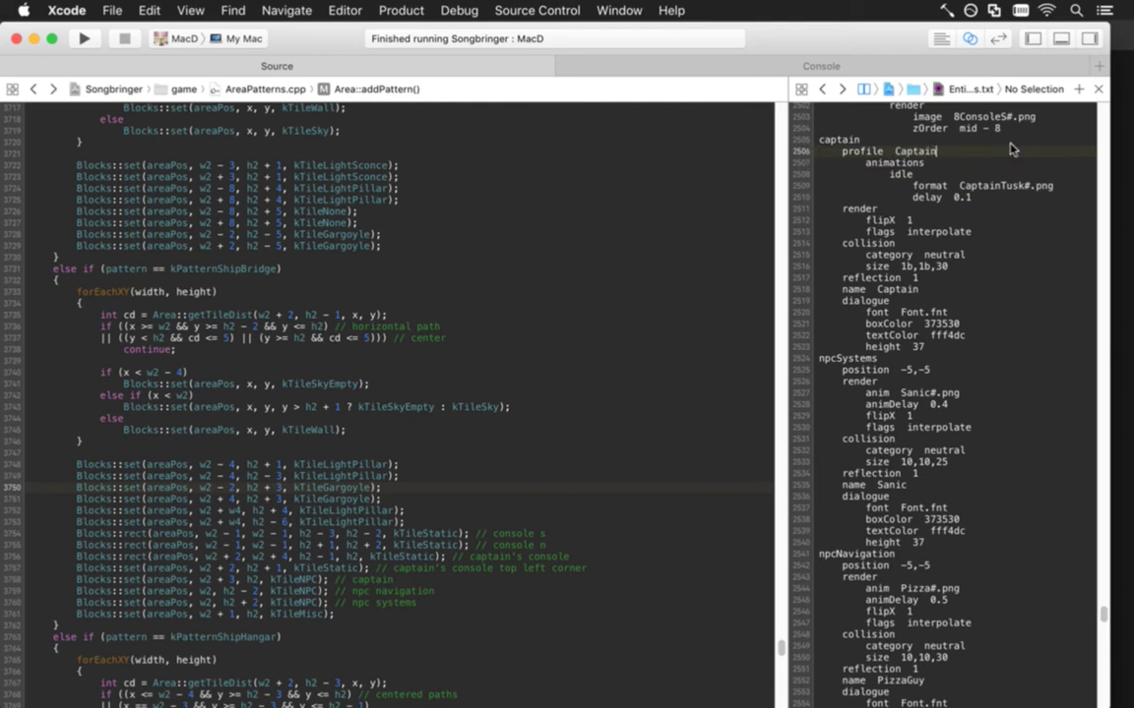
# Run the game again and walk the player around the captain's console to check the new sprite
pyautogui.press('super+r')
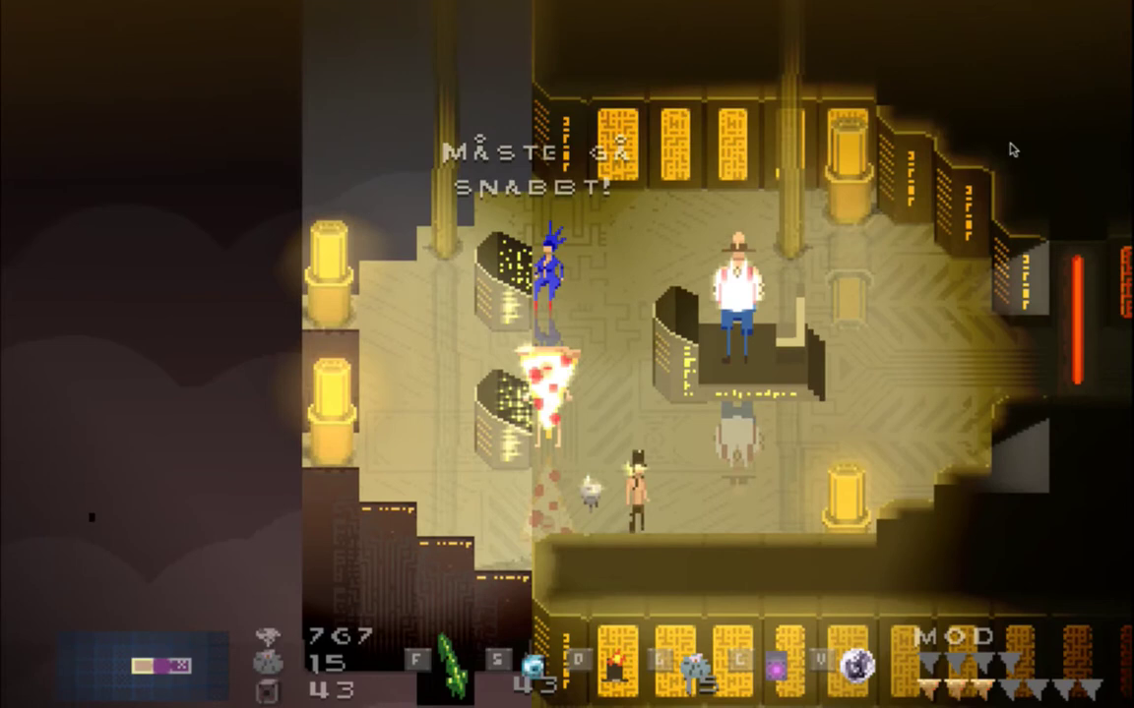
pyautogui.press('d')
pyautogui.press('a')
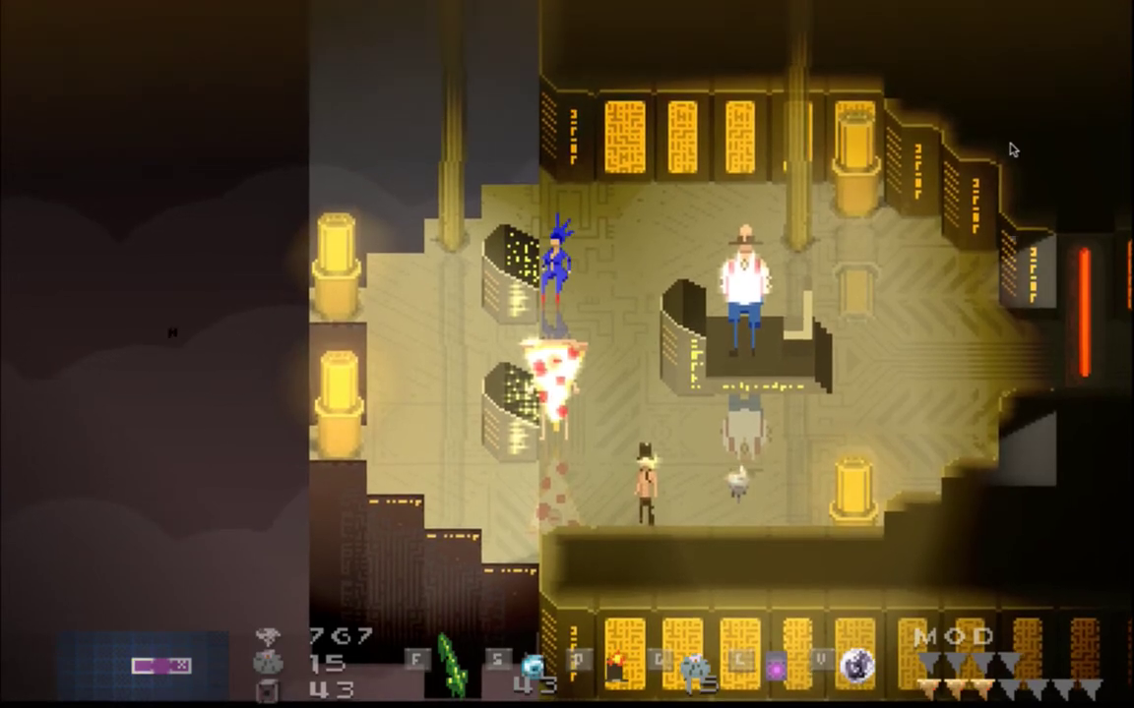
pyautogui.hotkey('w', 'd')
pyautogui.press('d')
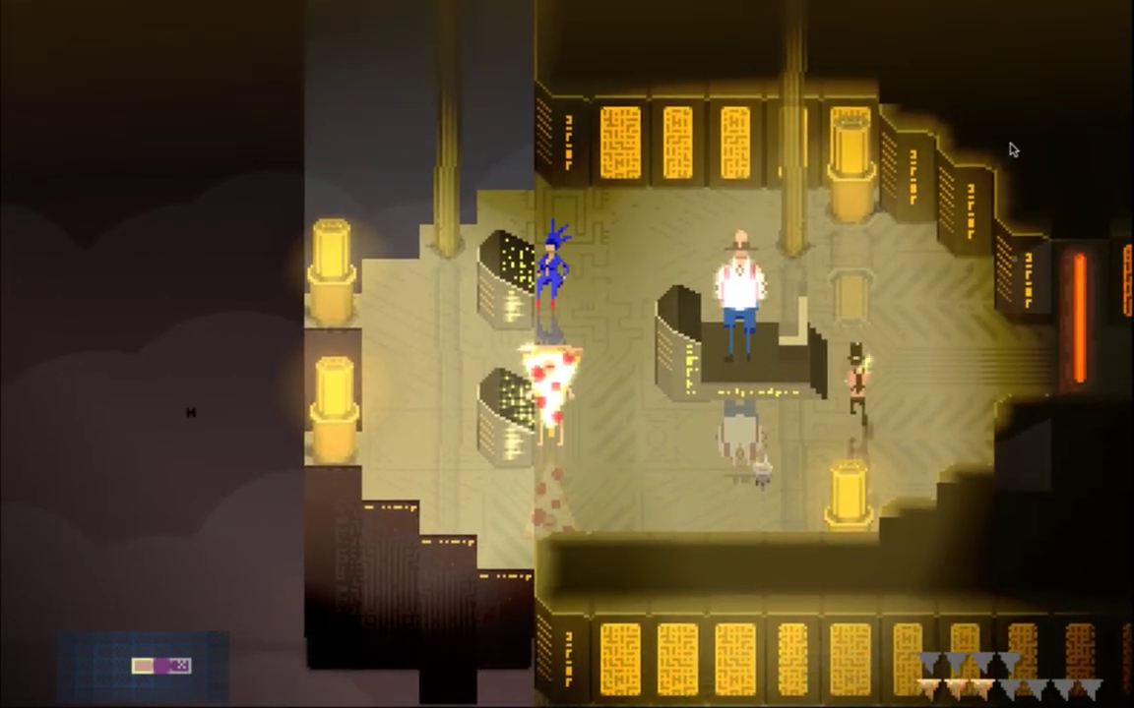
pyautogui.press('w')
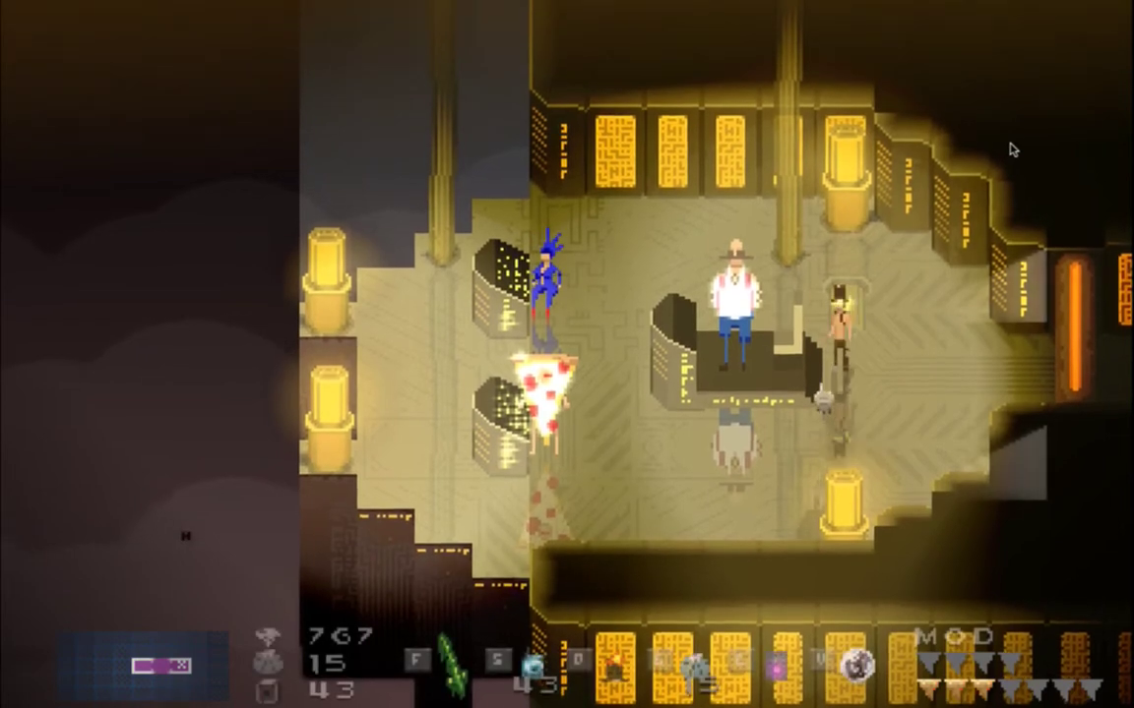
# Switch to Photoshop, show the Color Fill 1 copy 4 layer and lower the opacity of Layer 10 copy to 13%
pyautogui.press('super+Tab')
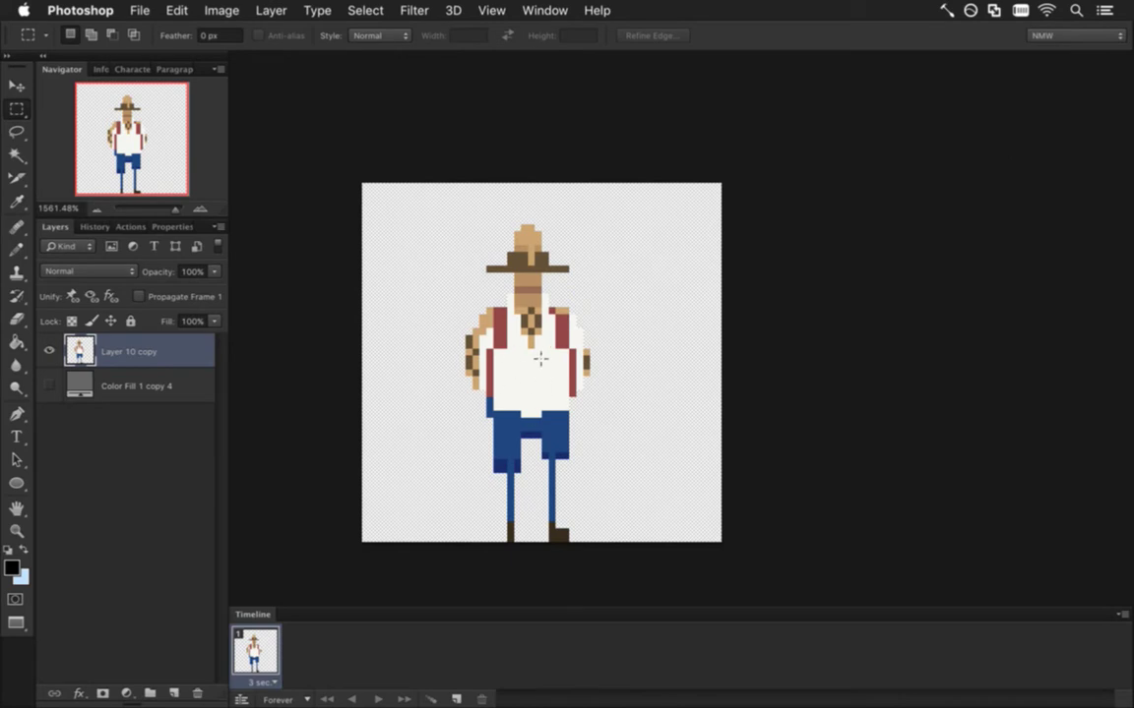
pyautogui.click(49, 386)
pyautogui.press('super+alt+shift+s')
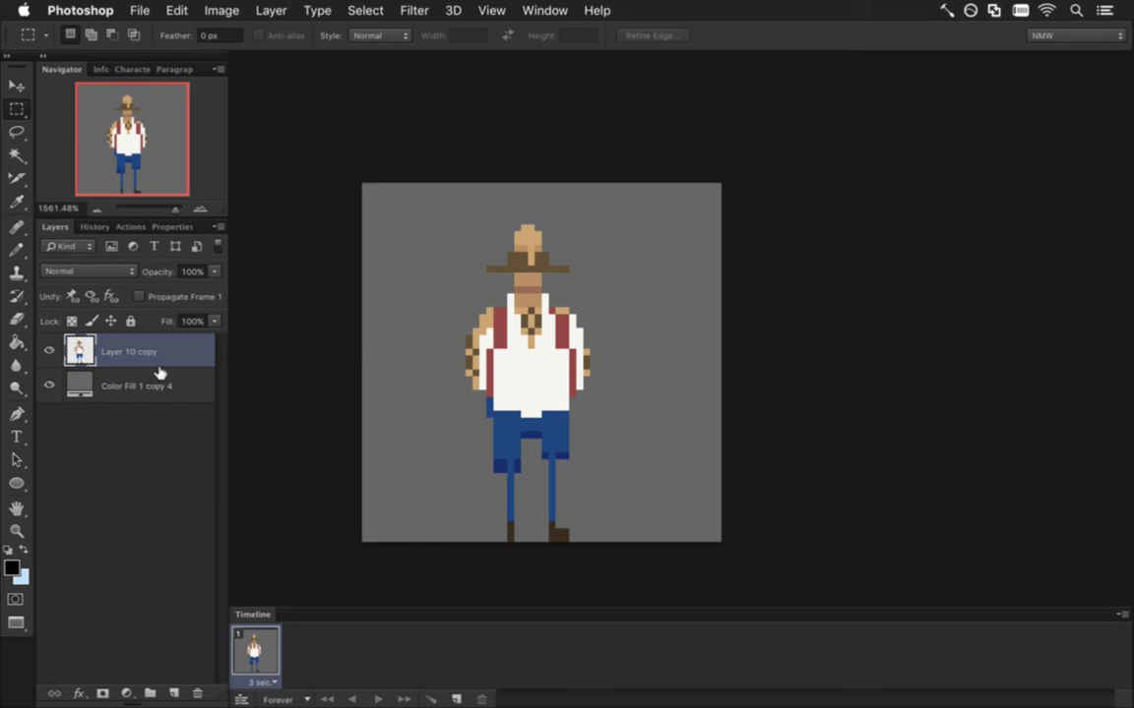
pyautogui.click(217, 276)
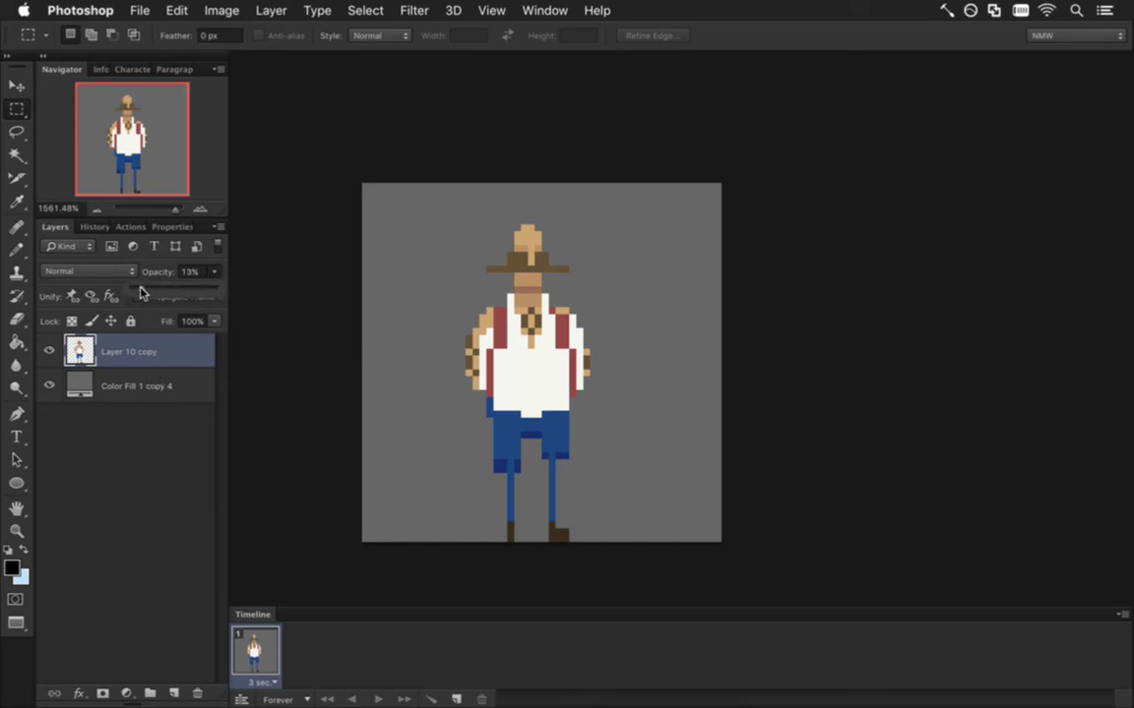
pyautogui.click(140, 289)
pyautogui.press('3')
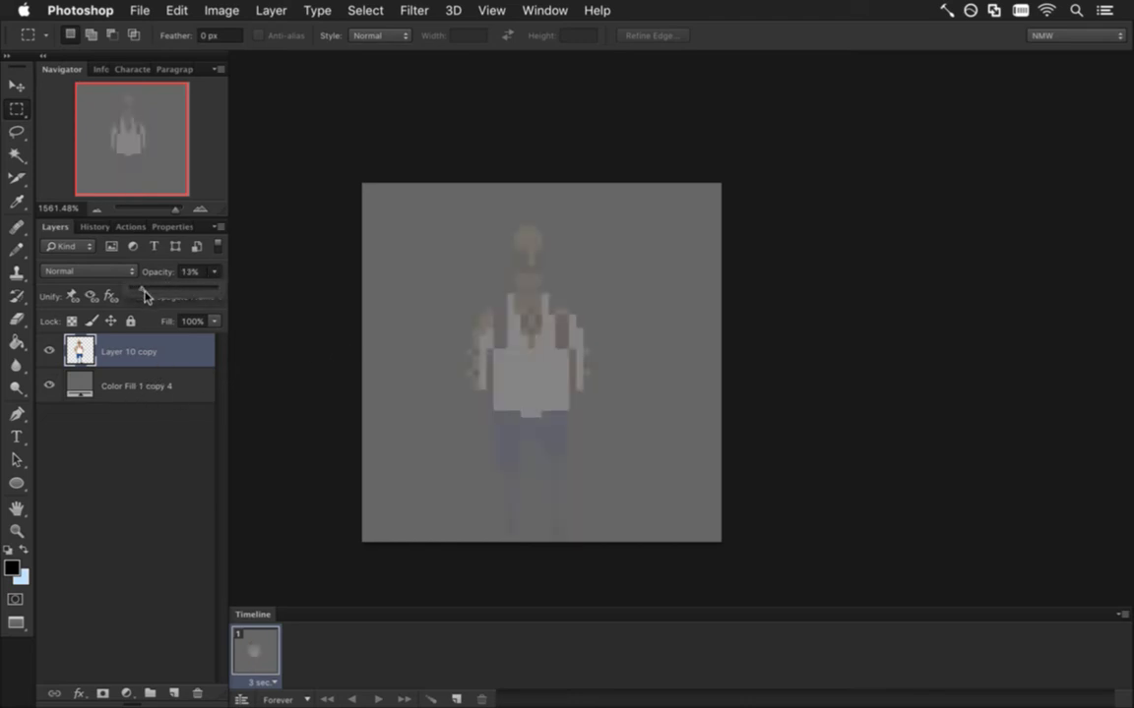
pyautogui.click(162, 480)
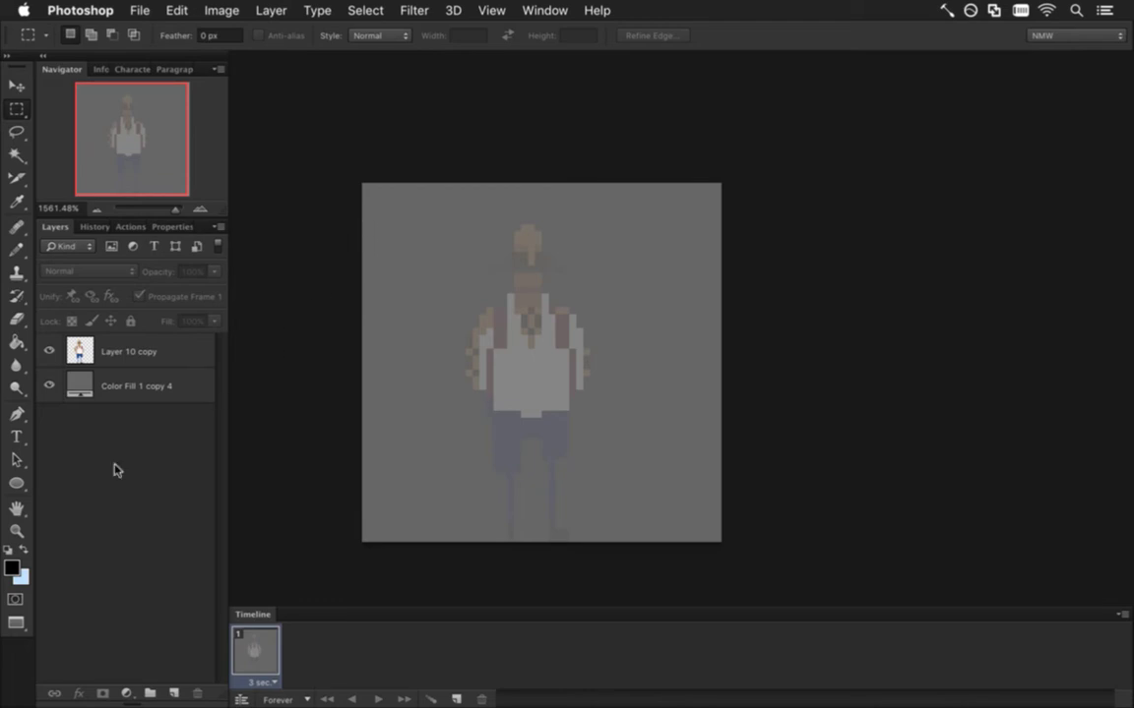
pyautogui.click(97, 352)
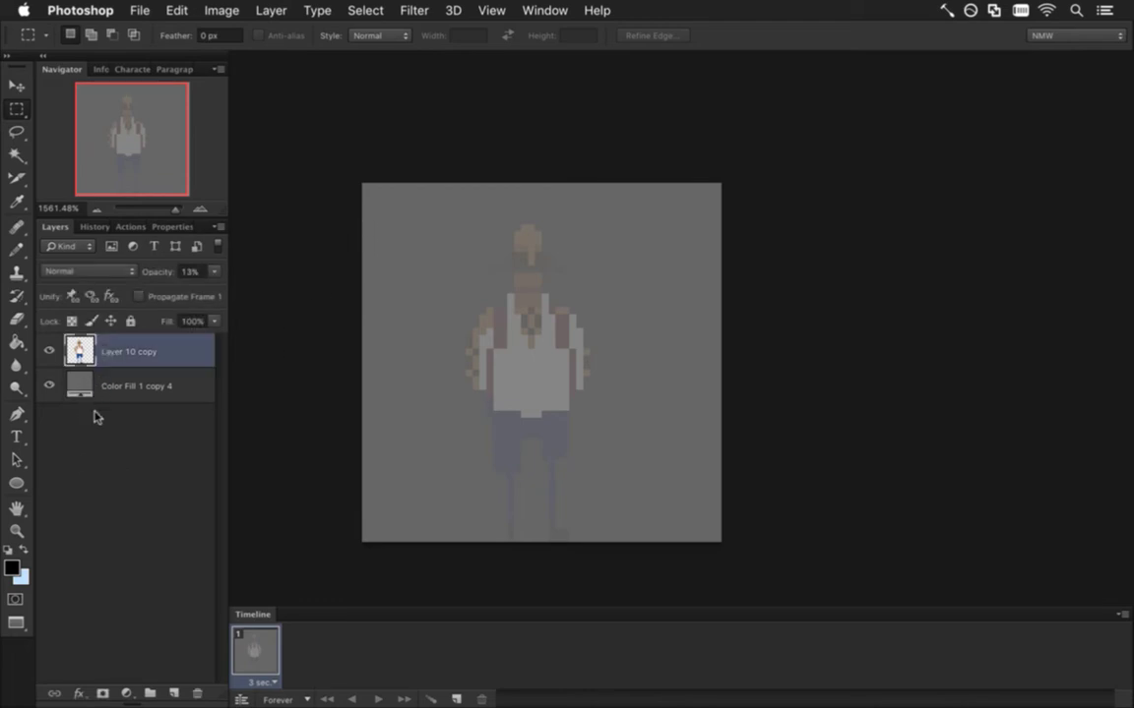
# Set the foreground color to the muted red aa3535
pyautogui.click(12, 568)
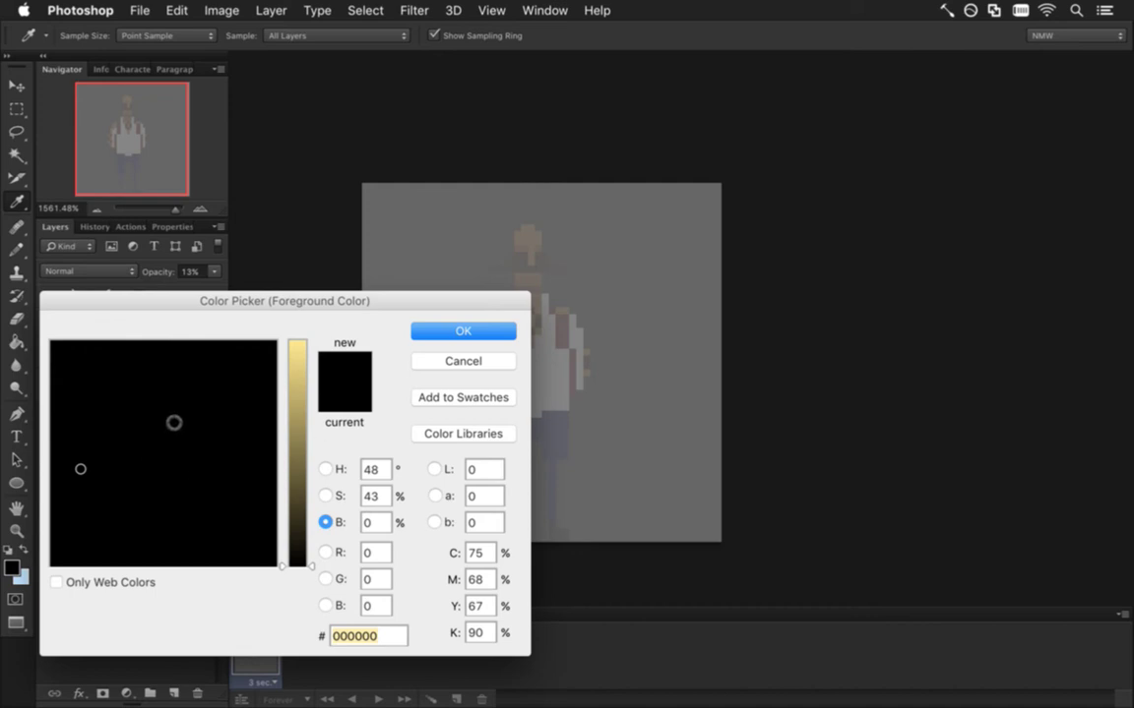
pyautogui.click(325, 469)
pyautogui.moveTo(296, 418); pyautogui.dragTo(296, 321)
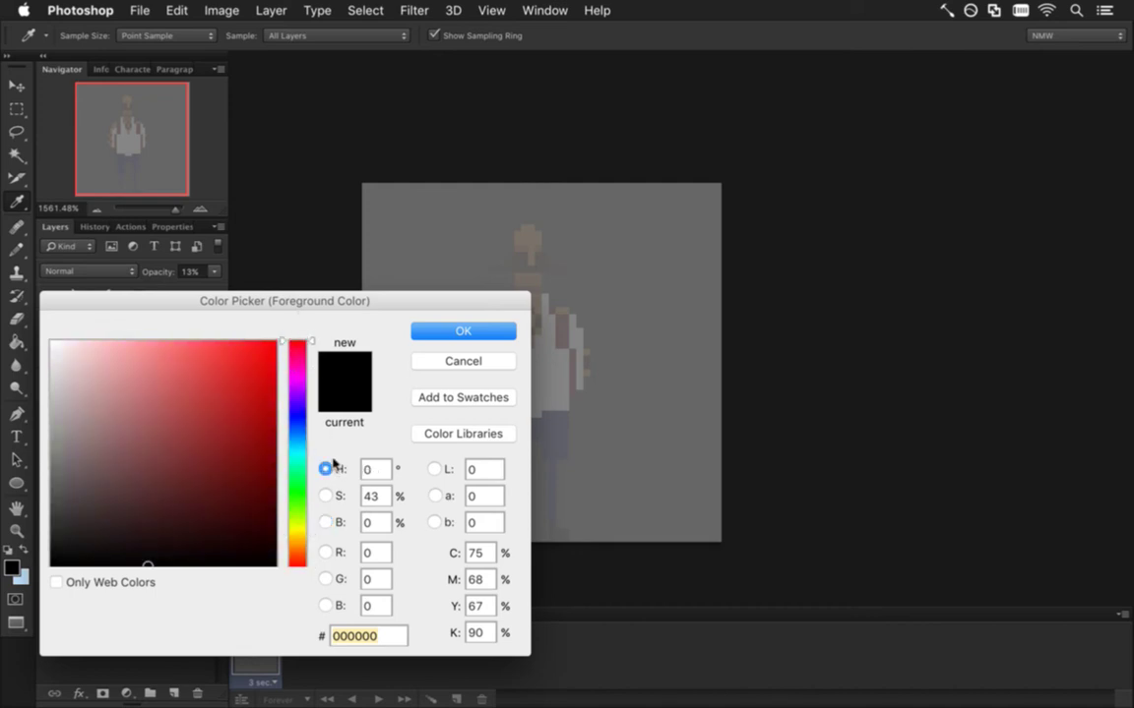
pyautogui.click(325, 497)
pyautogui.moveTo(293, 458)
pyautogui.mouseDown()
pyautogui.moveTo(300, 448)
pyautogui.moveTo(298, 474)
pyautogui.moveTo(298, 399)
pyautogui.moveTo(296, 421)
pyautogui.moveTo(303, 411)
pyautogui.mouseUp()
pyautogui.click(325, 519)
pyautogui.click(325, 496)
pyautogui.click(325, 523)
pyautogui.click(326, 496)
pyautogui.click(463, 331)
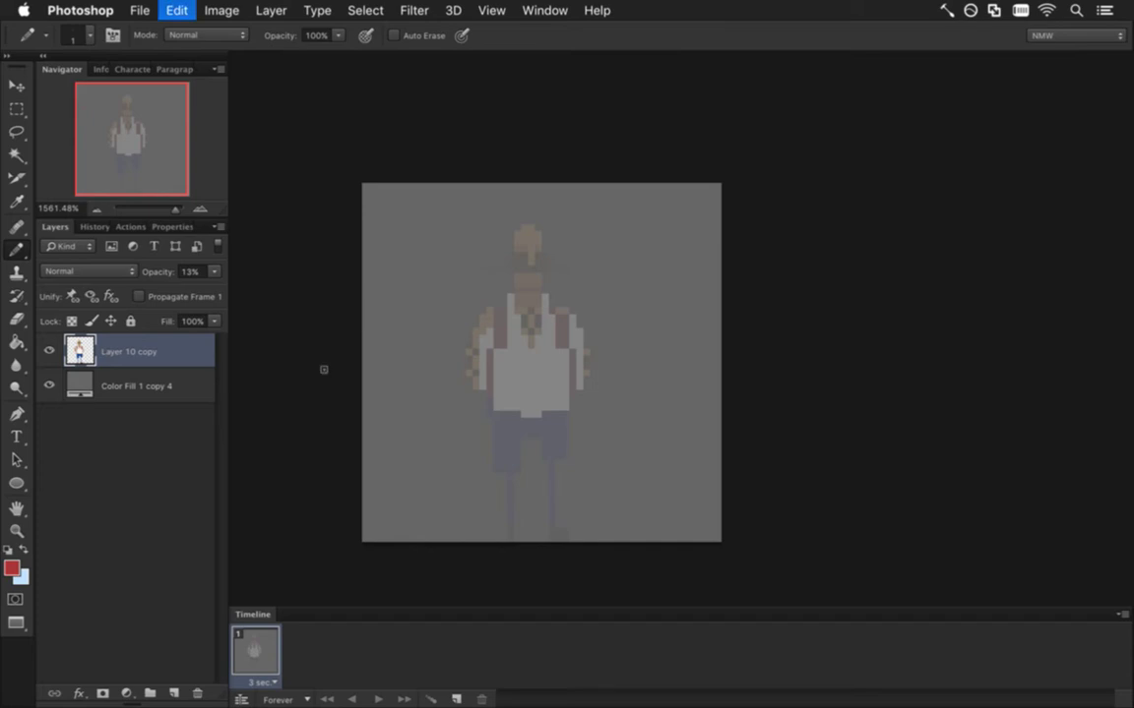
# Create a layer named pal with Propagate Frame 1 off and paint a small red square near the canvas's upper-left corner
pyautogui.press('super+shift+alt+n')
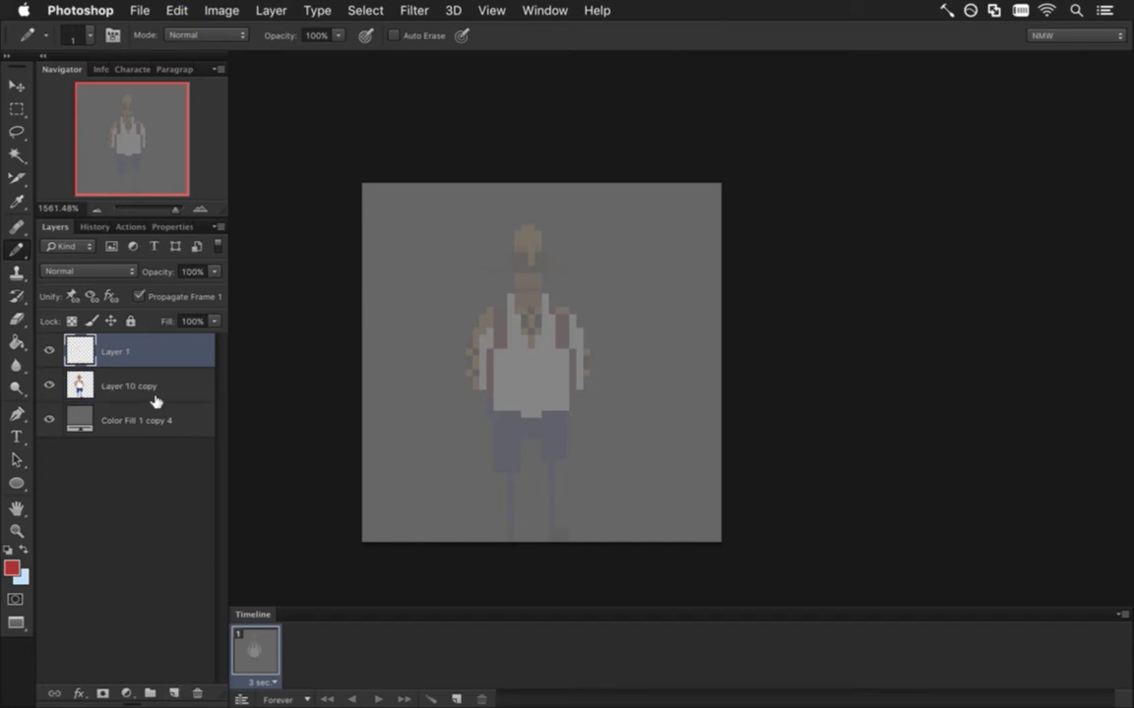
pyautogui.click(140, 296)
pyautogui.doubleClick(116, 352)
pyautogui.write('pal')
pyautogui.moveTo(384, 239); pyautogui.dragTo(389, 232)
# Set the foreground color to dark brown 5e3d1d and paint a matching swatch directly below the red one
pyautogui.click(12, 567)
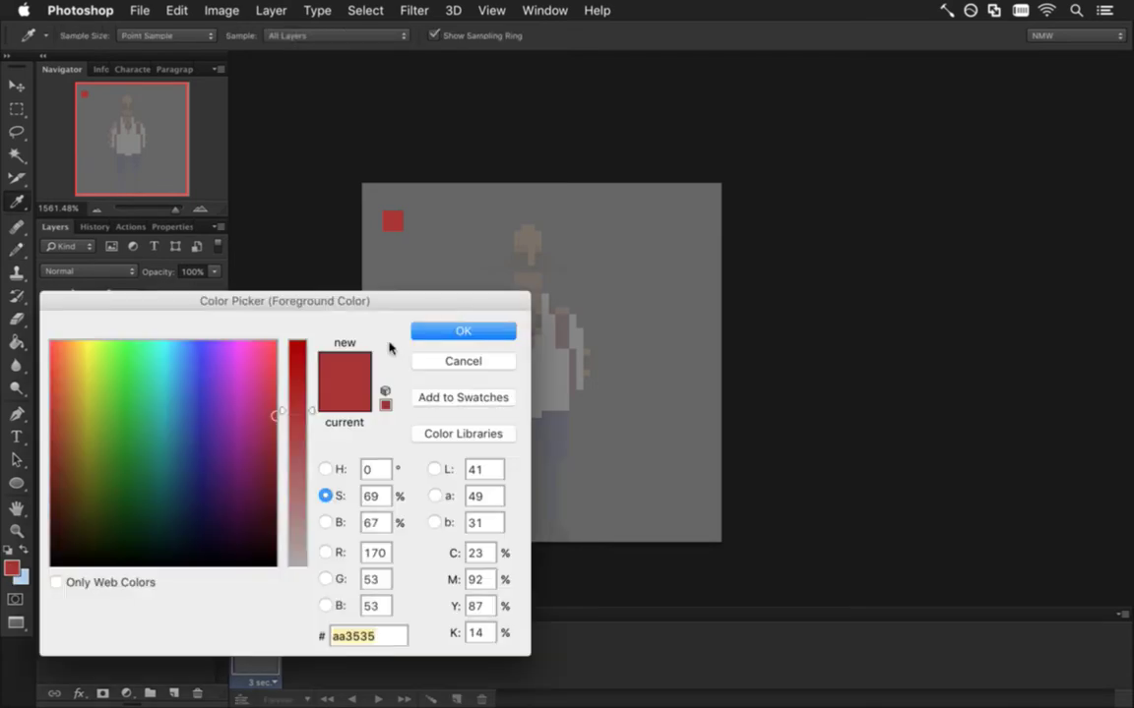
pyautogui.click(326, 468)
pyautogui.moveTo(294, 553); pyautogui.dragTo(303, 544)
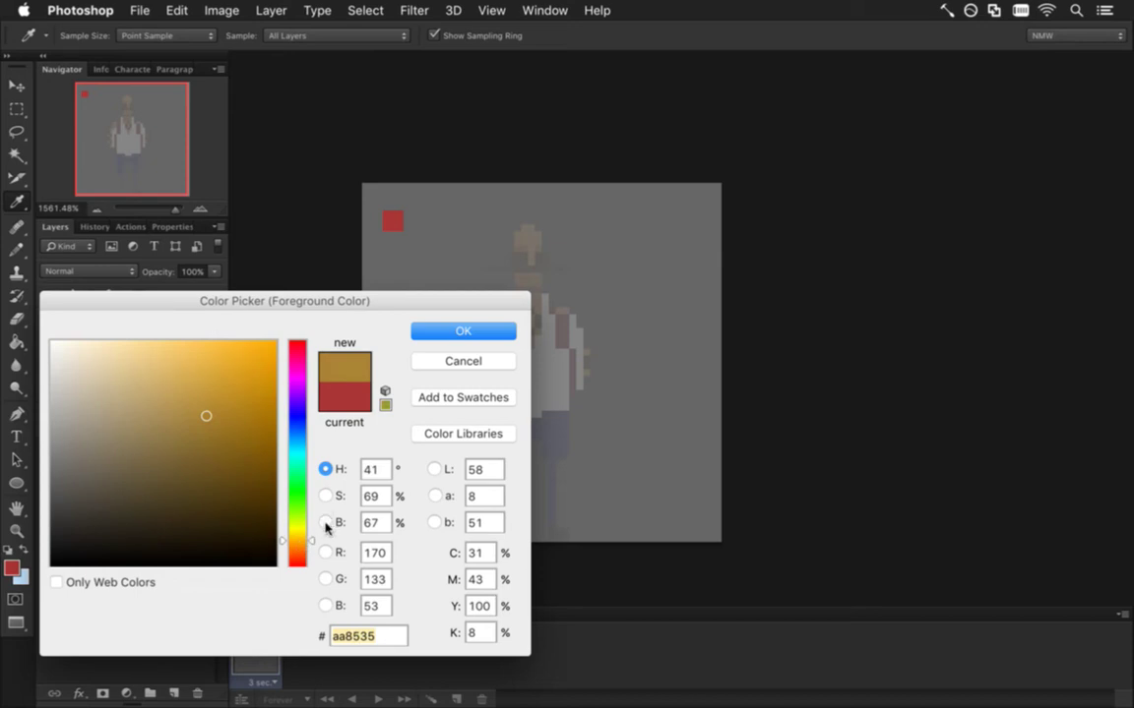
pyautogui.click(326, 523)
pyautogui.moveTo(295, 418); pyautogui.dragTo(301, 489)
pyautogui.click(326, 470)
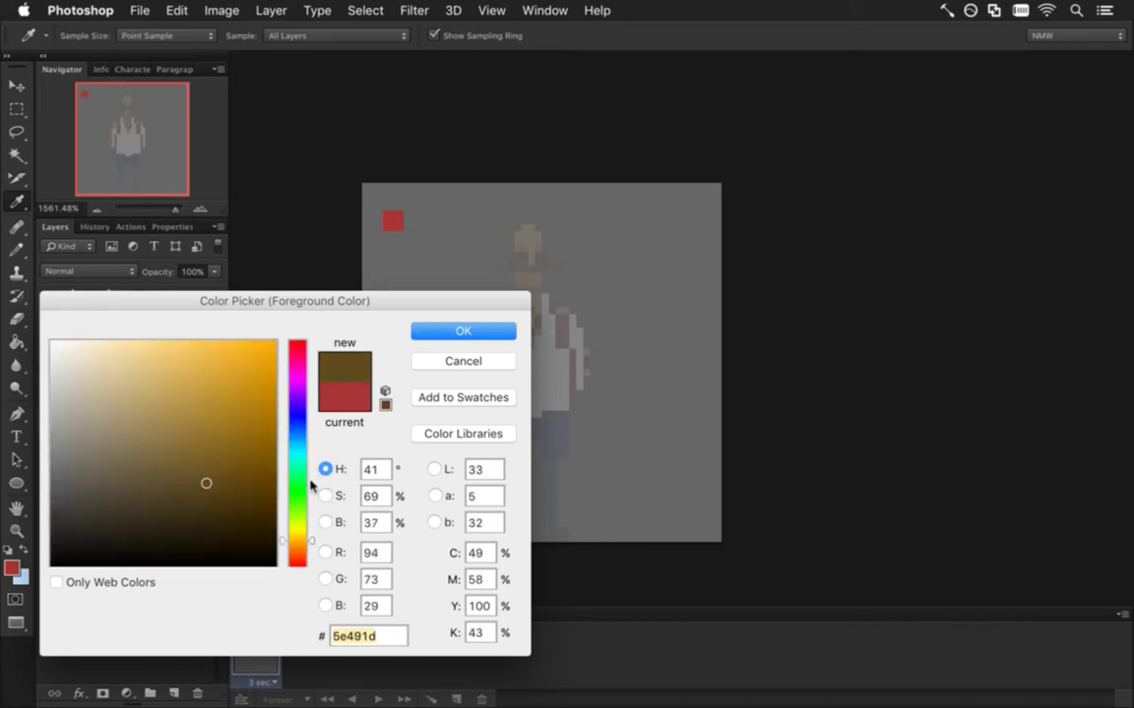
pyautogui.click(301, 547)
pyautogui.moveTo(300, 548); pyautogui.dragTo(300, 552)
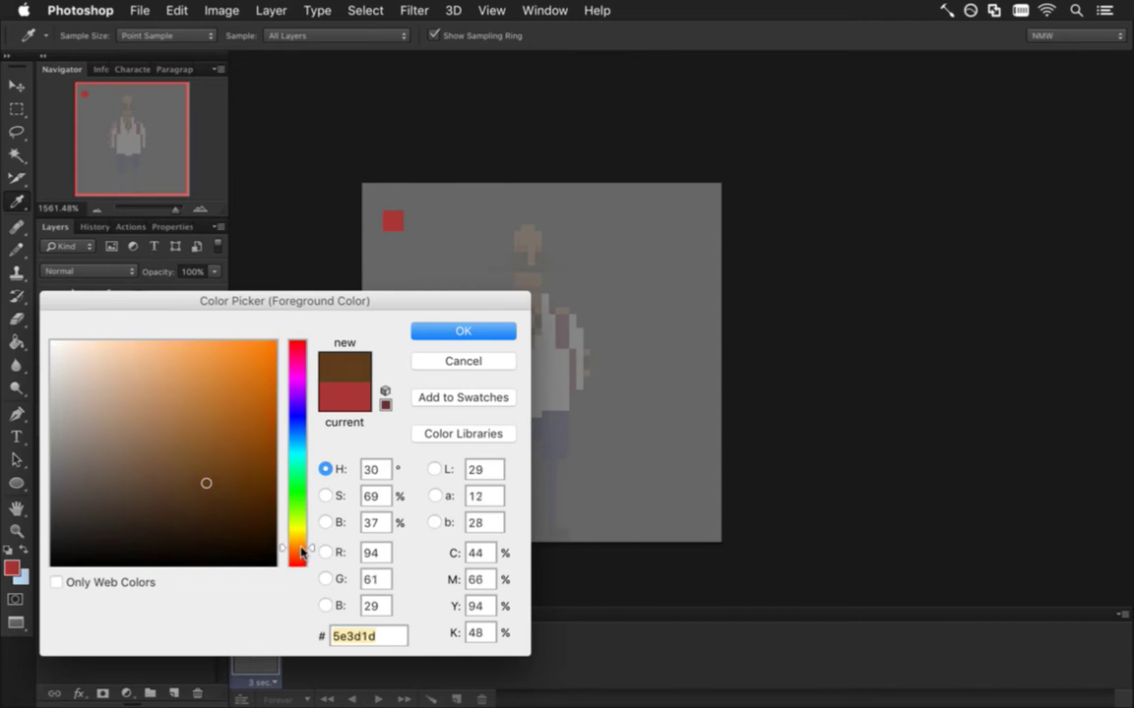
pyautogui.click(439, 329)
pyautogui.click(393, 241)
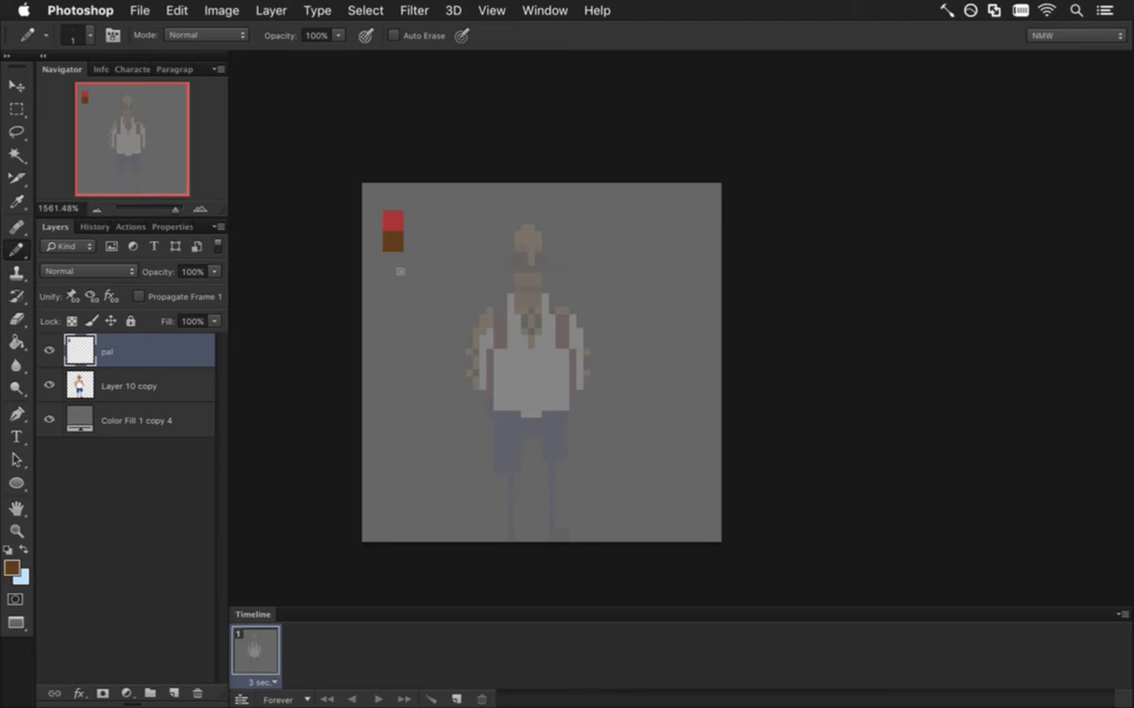
# Set the foreground color to dark purple 5e1d53 and paint a swatch to the right of the brown one
pyautogui.click(12, 567)
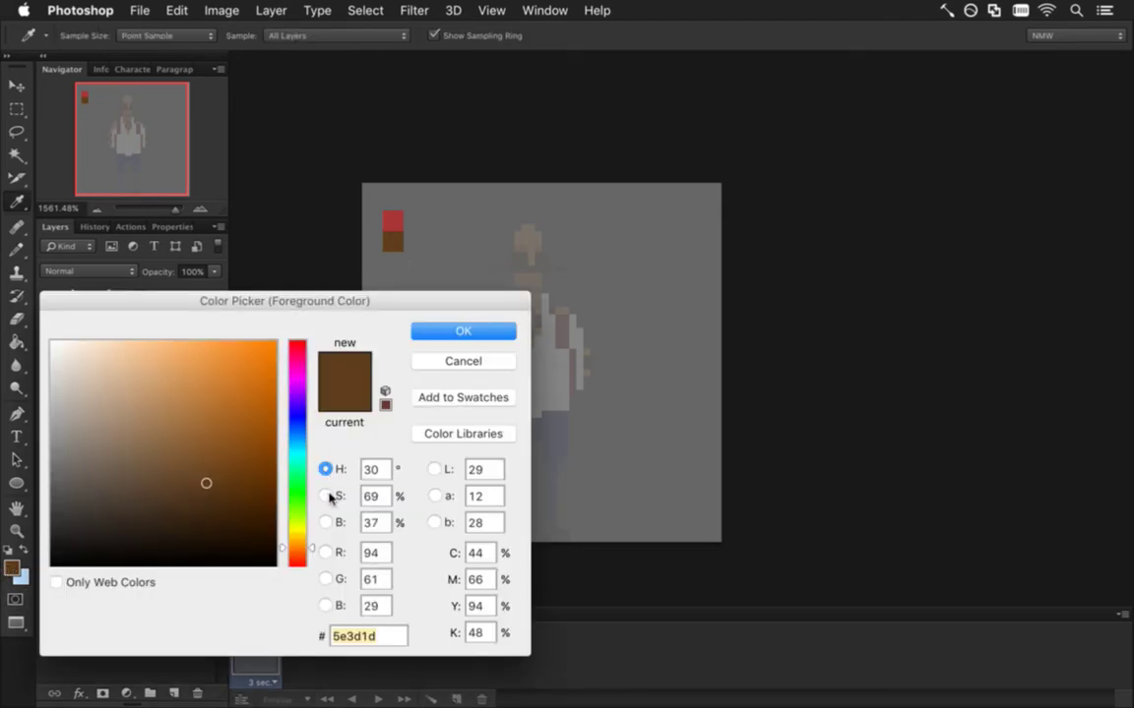
pyautogui.click(302, 374)
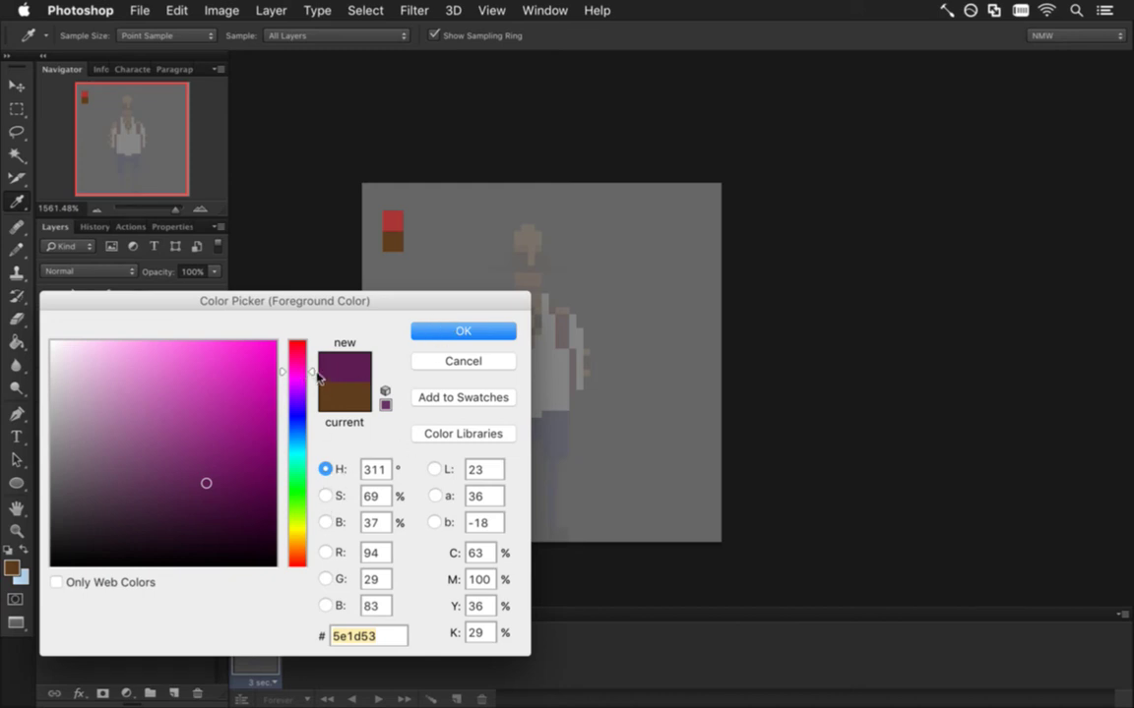
pyautogui.click(326, 496)
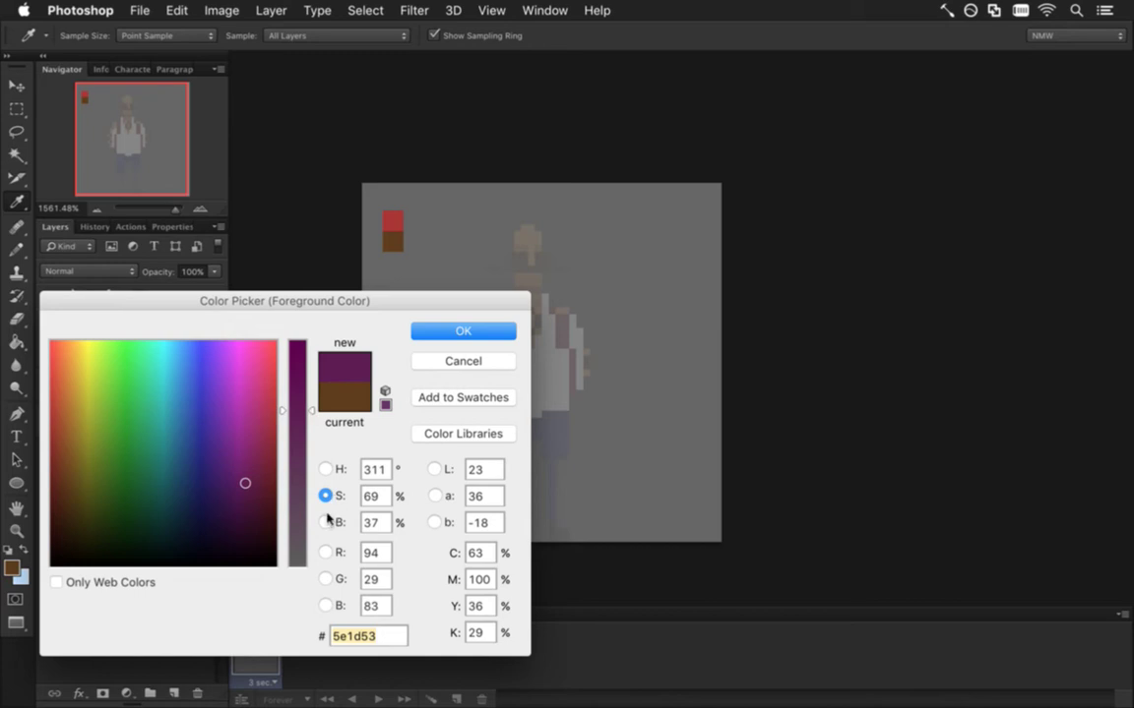
pyautogui.press('Return')
pyautogui.click(414, 242)
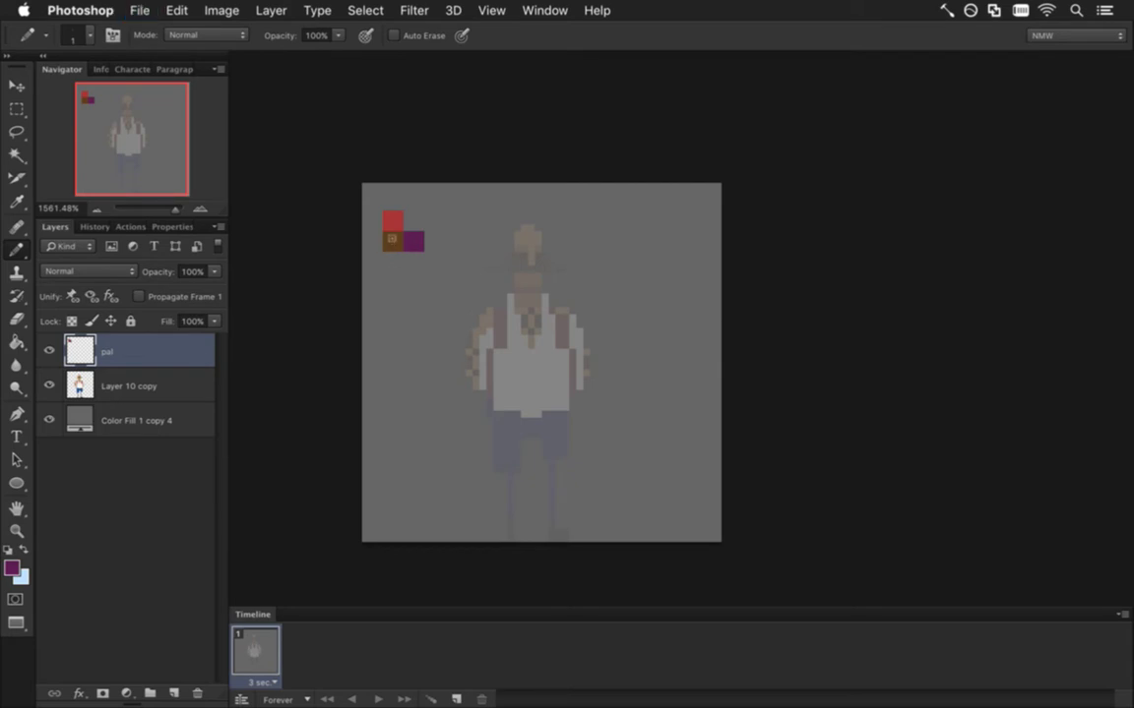
# Sample the red swatch as the foreground color and shift its hue to 56° yellow
pyautogui.press('i')
pyautogui.click(393, 220)
pyautogui.click(11, 568)
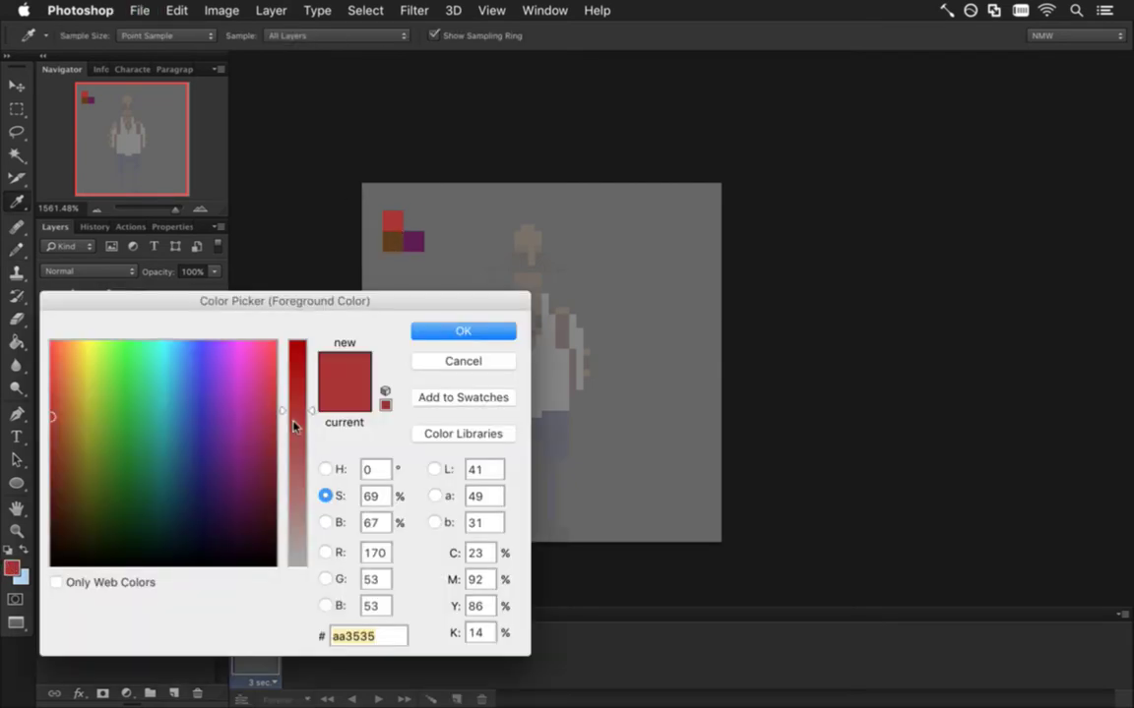
pyautogui.click(326, 469)
pyautogui.click(298, 529)
pyautogui.click(298, 530)
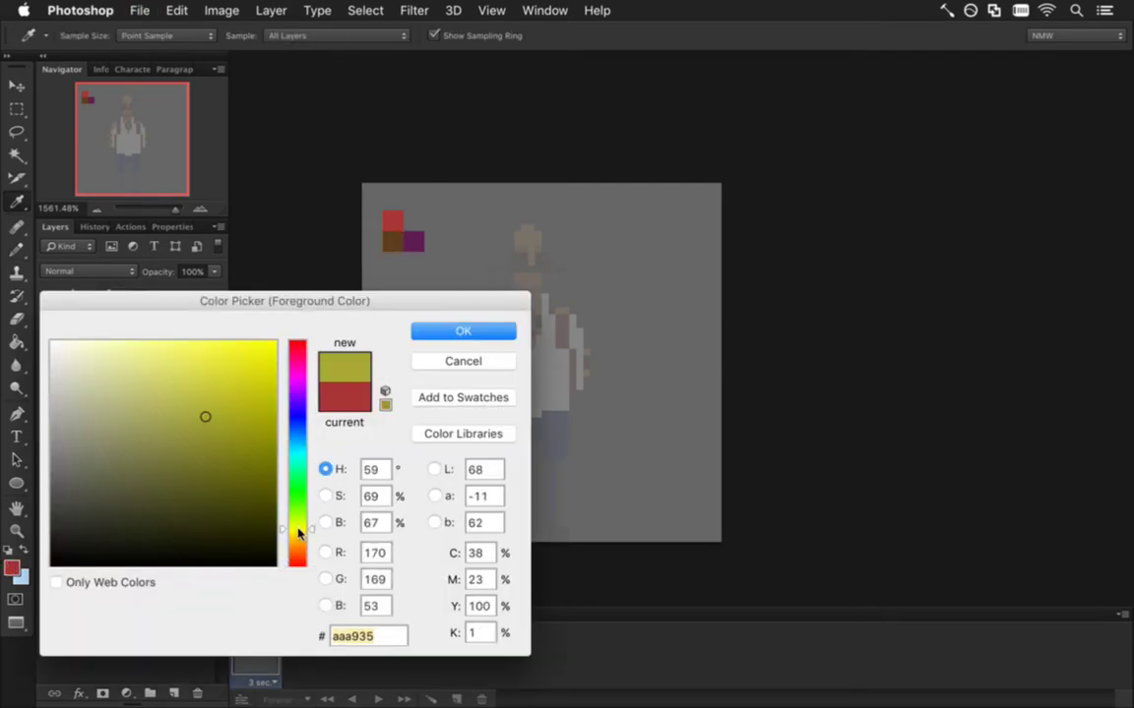
pyautogui.click(298, 534)
pyautogui.click(325, 495)
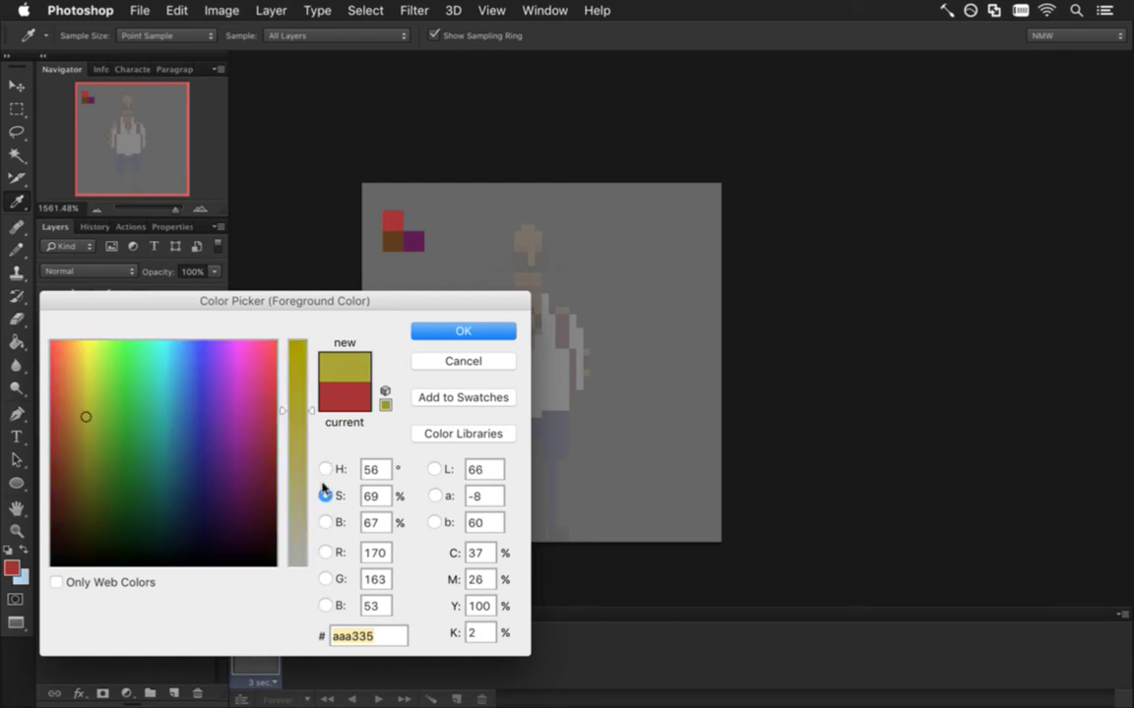
# Set the foreground yellow's brightness to 82% and saturation to 62%, giving d2ca4f
pyautogui.click(297, 391)
pyautogui.click(324, 523)
pyautogui.click(297, 390)
pyautogui.click(296, 383)
pyautogui.click(295, 385)
pyautogui.click(324, 494)
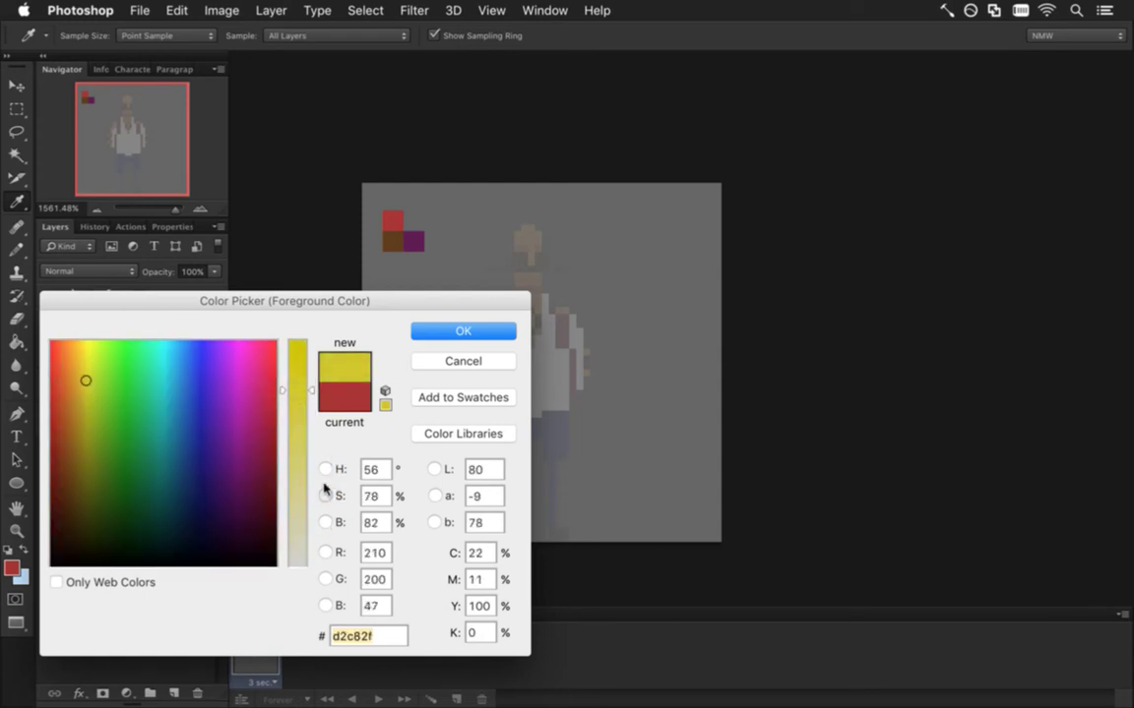
pyautogui.click(298, 421)
pyautogui.moveTo(296, 417)
pyautogui.mouseDown()
pyautogui.moveTo(297, 439)
pyautogui.moveTo(297, 428)
pyautogui.mouseUp()
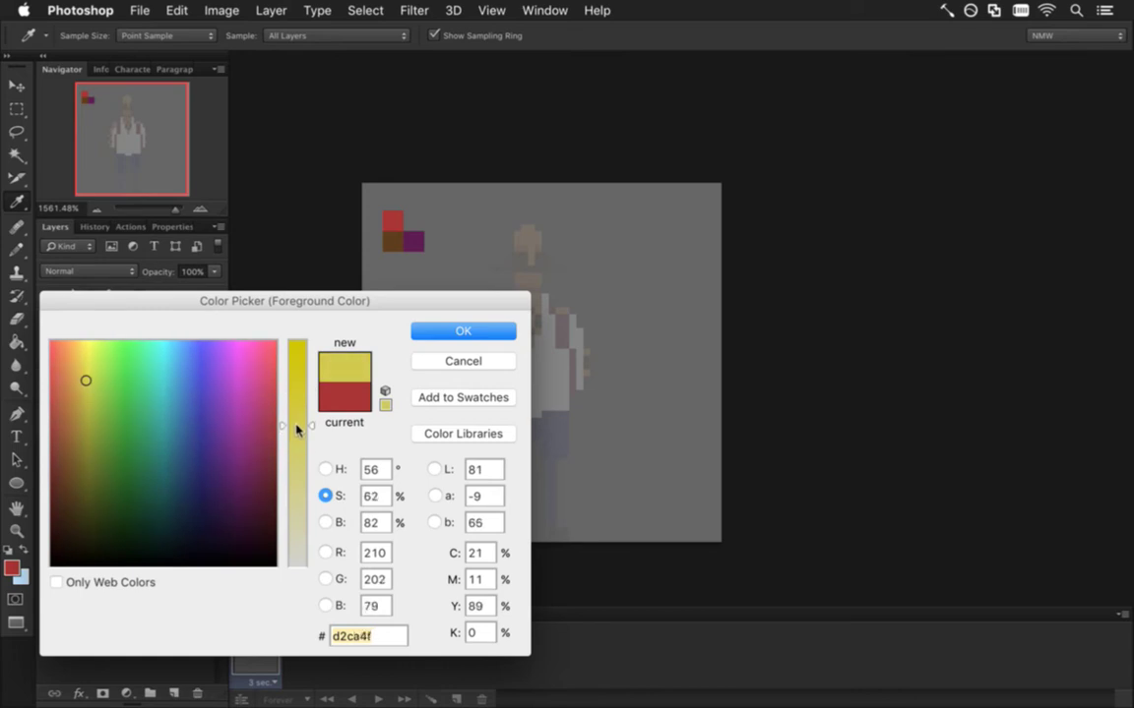
pyautogui.click(452, 329)
# Paint a yellow swatch directly right of the red one and restore the purple swatch's overpainted corner
pyautogui.press('b')
pyautogui.click(410, 219)
pyautogui.click(413, 230)
pyautogui.click(408, 237)
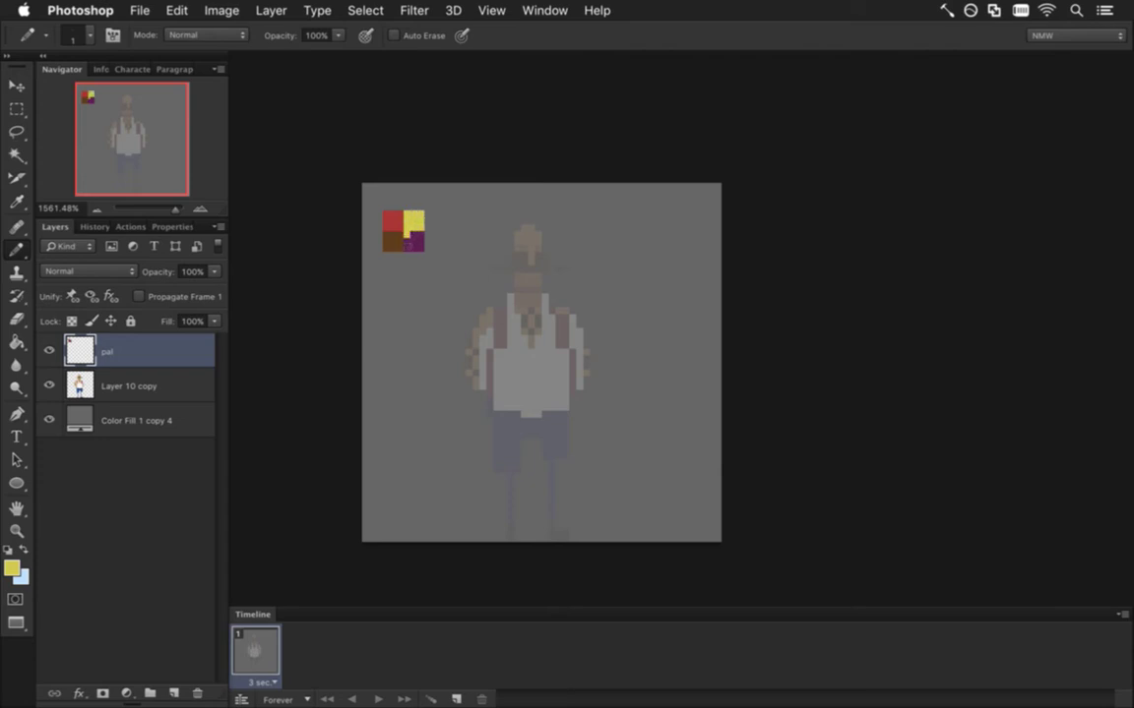
pyautogui.keyDown('alt'); pyautogui.click(418, 245); pyautogui.keyUp('alt')
pyautogui.click(408, 236)
# Darken the sampled yellow to b6af45 with 71% brightness and recolor the yellow swatch with it
pyautogui.press('i')
pyautogui.click(413, 221)
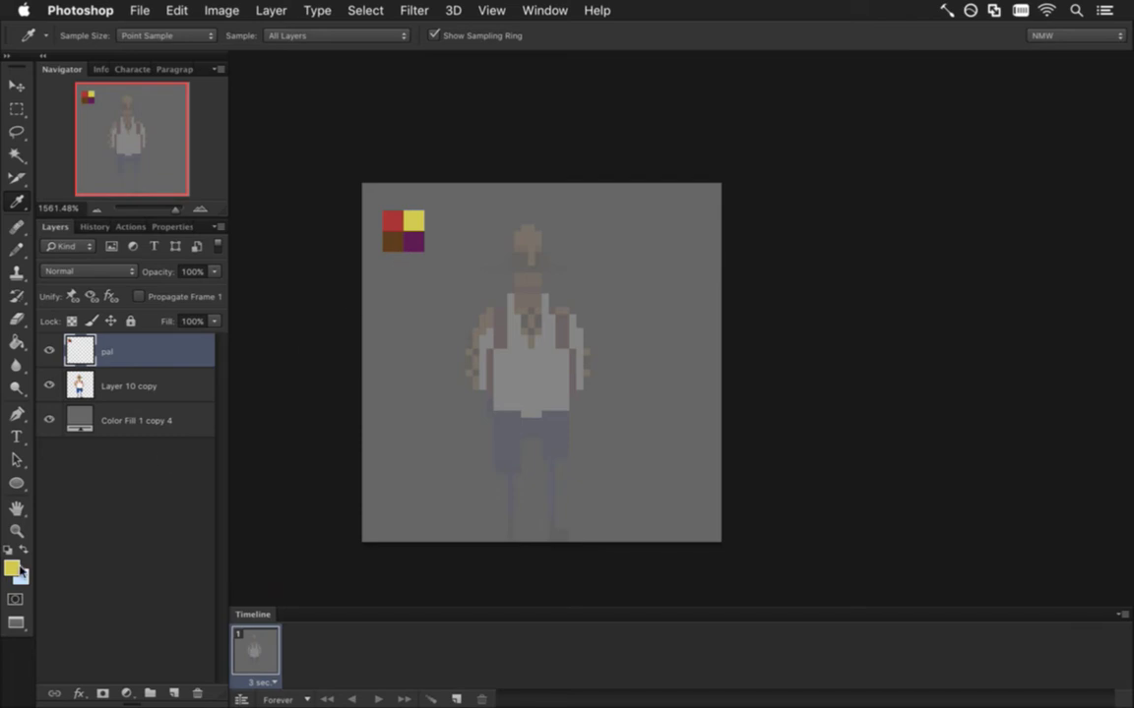
pyautogui.click(11, 567)
pyautogui.click(326, 523)
pyautogui.moveTo(297, 382); pyautogui.dragTo(297, 407)
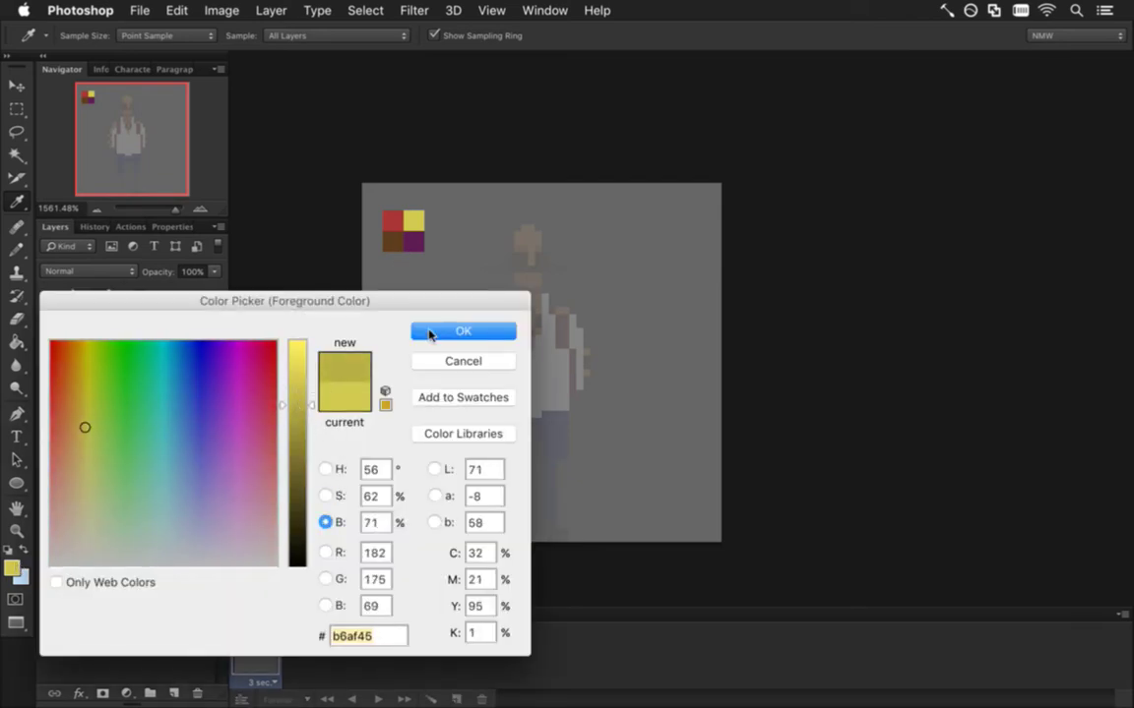
pyautogui.click(430, 332)
pyautogui.press('b')
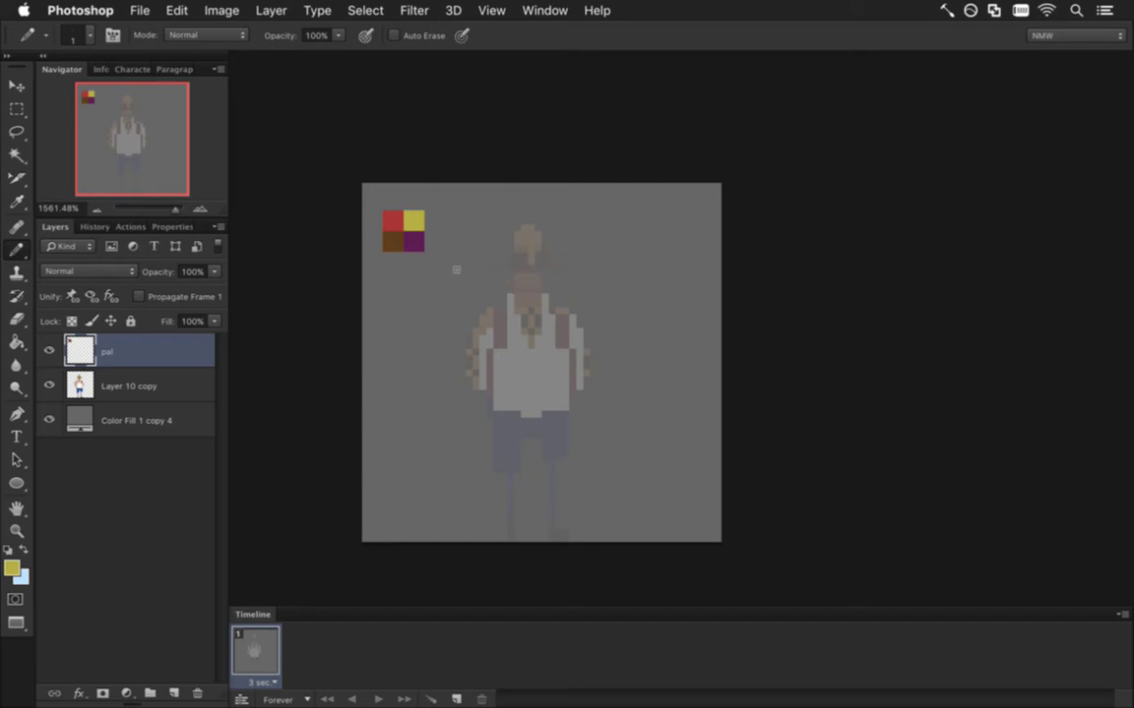
# Open Drobth2Idle.psd from the Shadow folder as a color reference
pyautogui.click(139, 9)
pyautogui.click(153, 45)
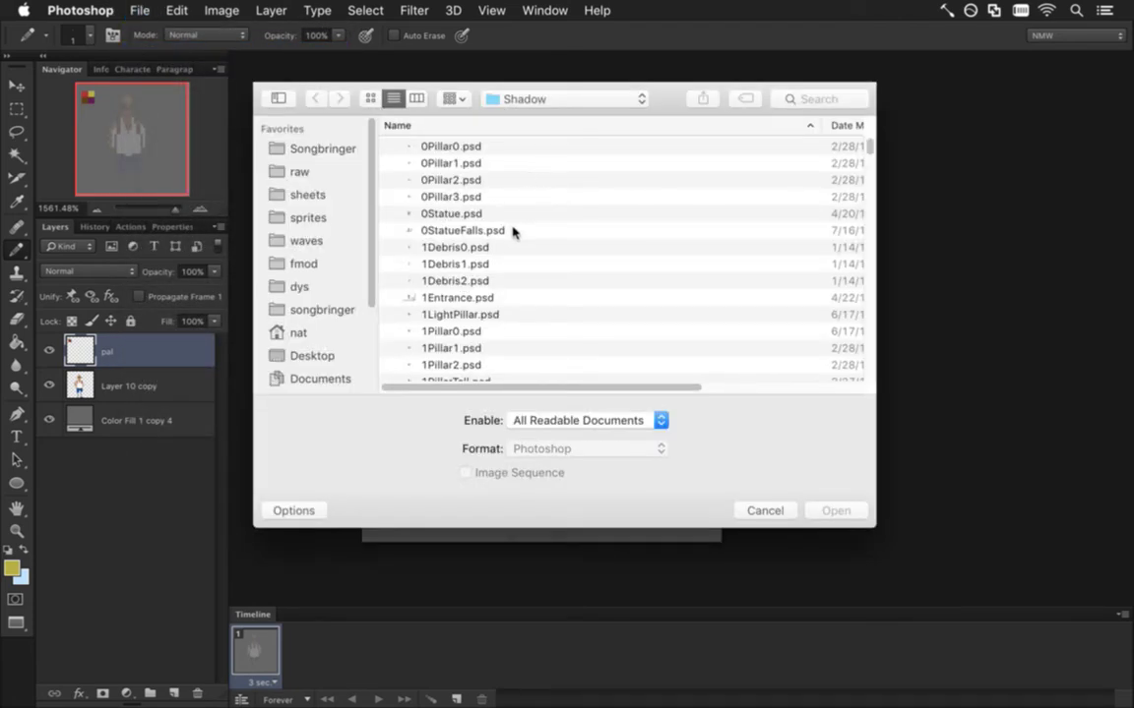
pyautogui.click(512, 229)
pyautogui.write('dro')
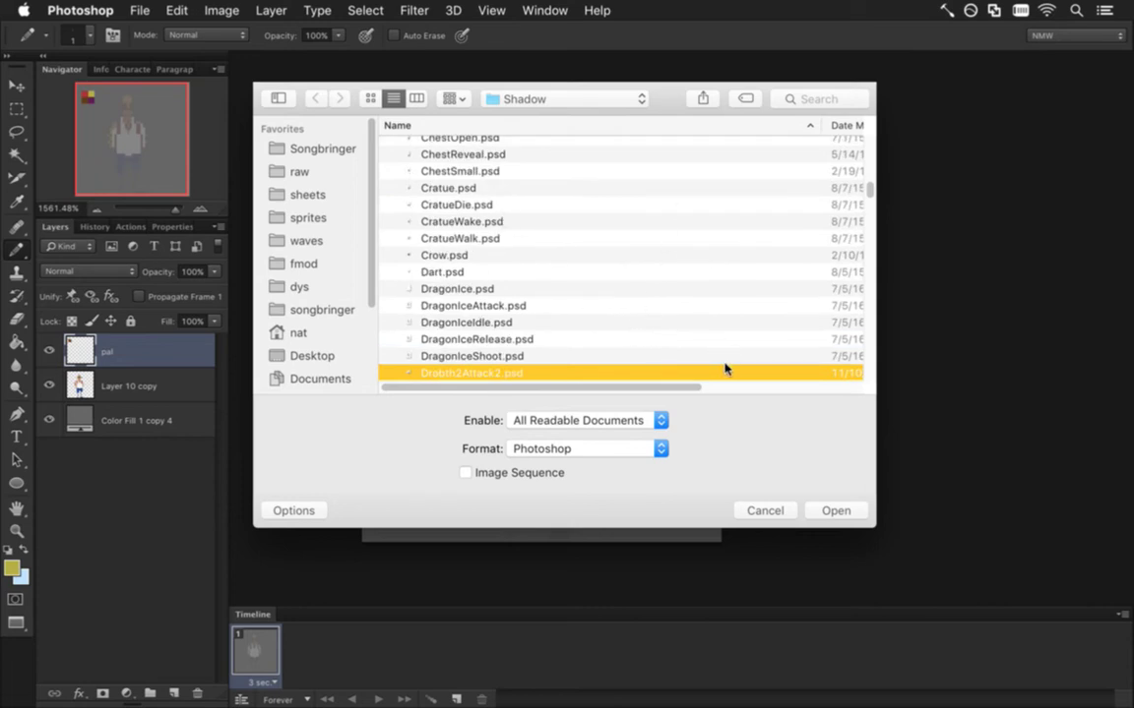
pyautogui.scroll(-5, 792, 177)
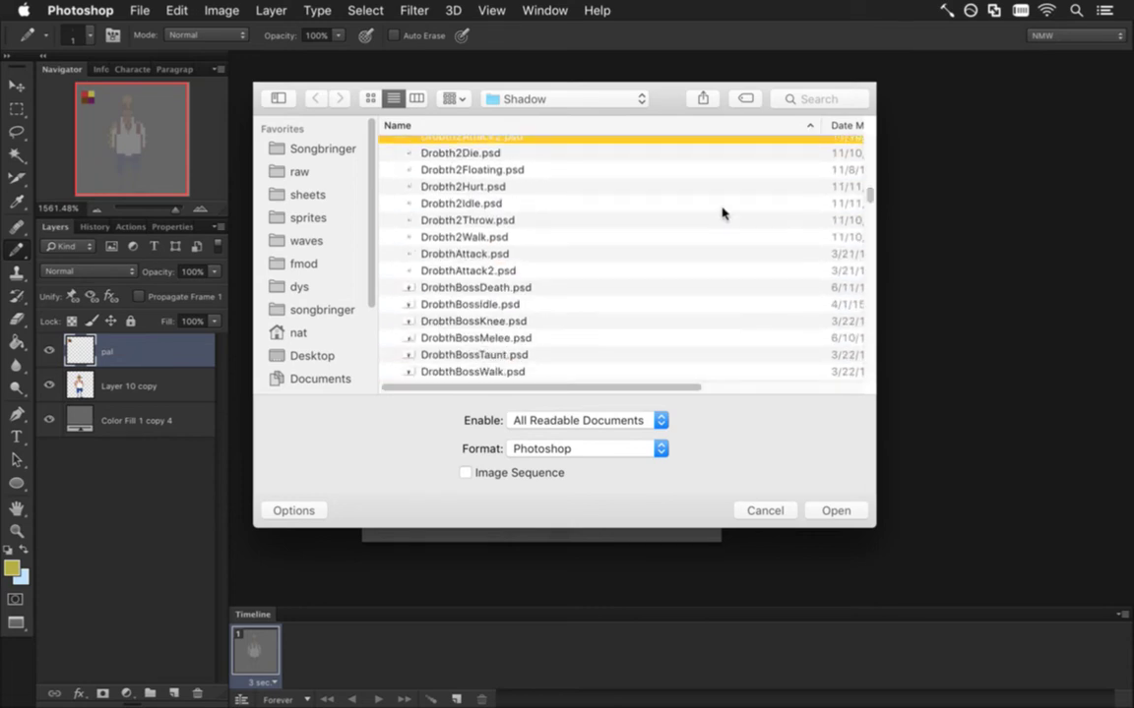
pyautogui.click(678, 205)
pyautogui.click(849, 509)
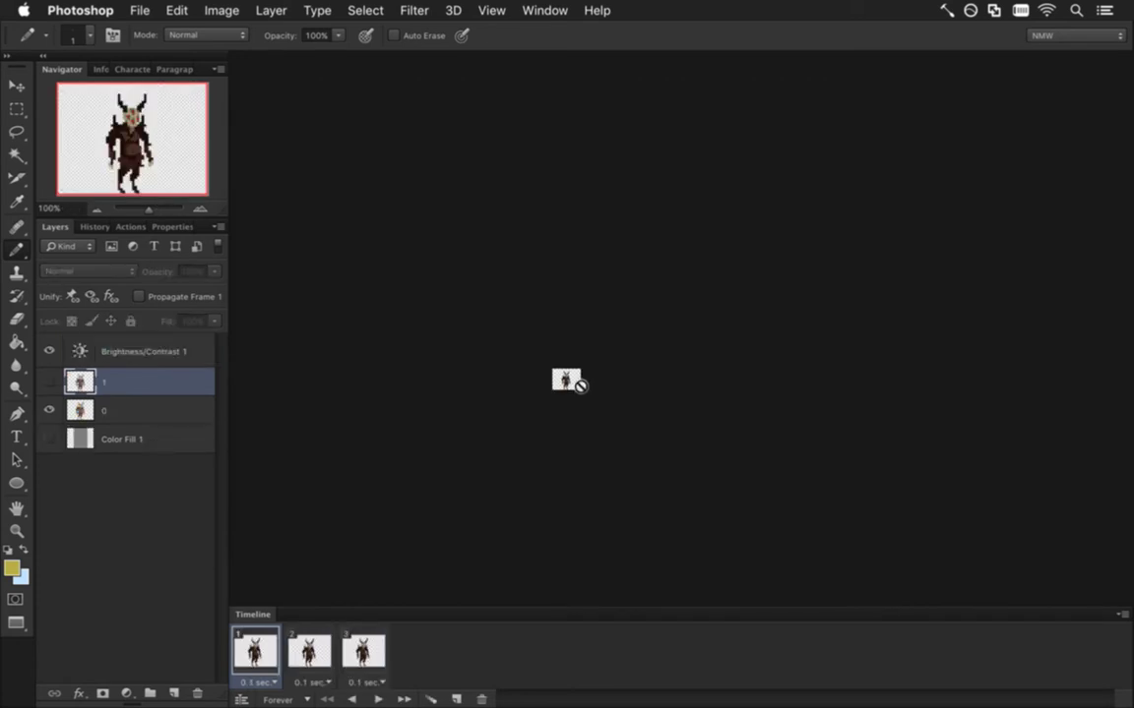
# Hide the Brightness/Contrast 1 layer in Drobth2Idle.psd
pyautogui.moveTo(583, 383); pyautogui.dragTo(681, 404)
pyautogui.scroll(-5, 668, 359)
pyautogui.hscroll(-3, 668, 359)
pyautogui.scroll(3, 478, 359)
pyautogui.click(49, 352)
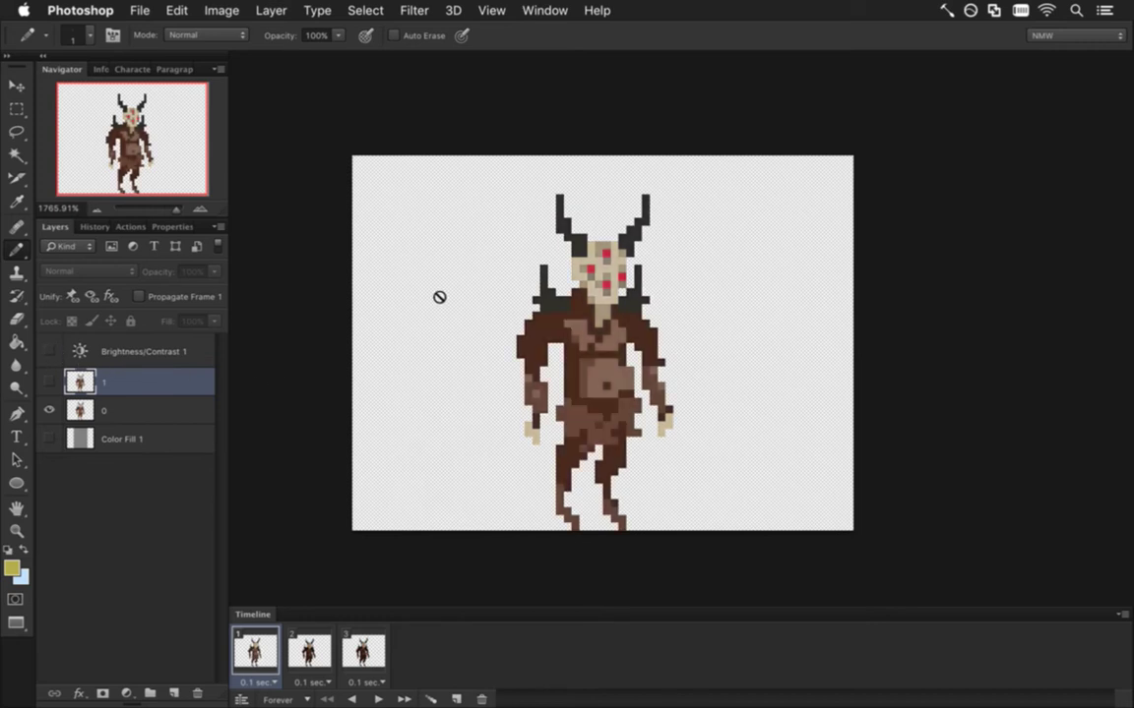
pyautogui.click(544, 10)
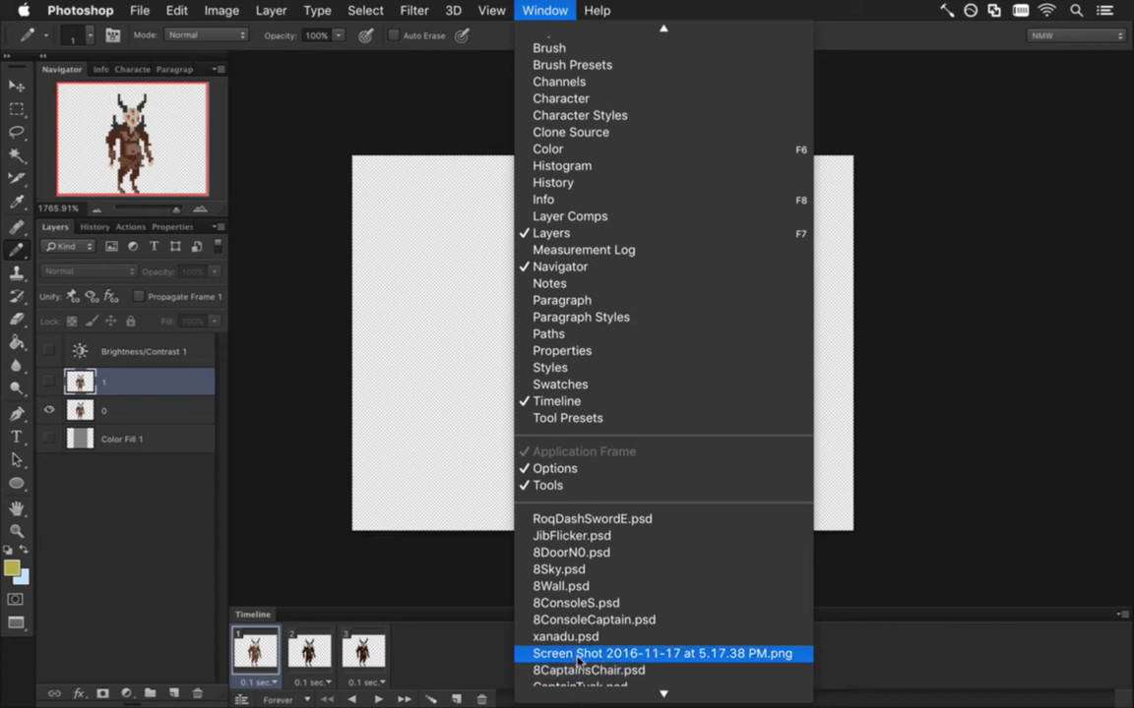
pyautogui.click(479, 493)
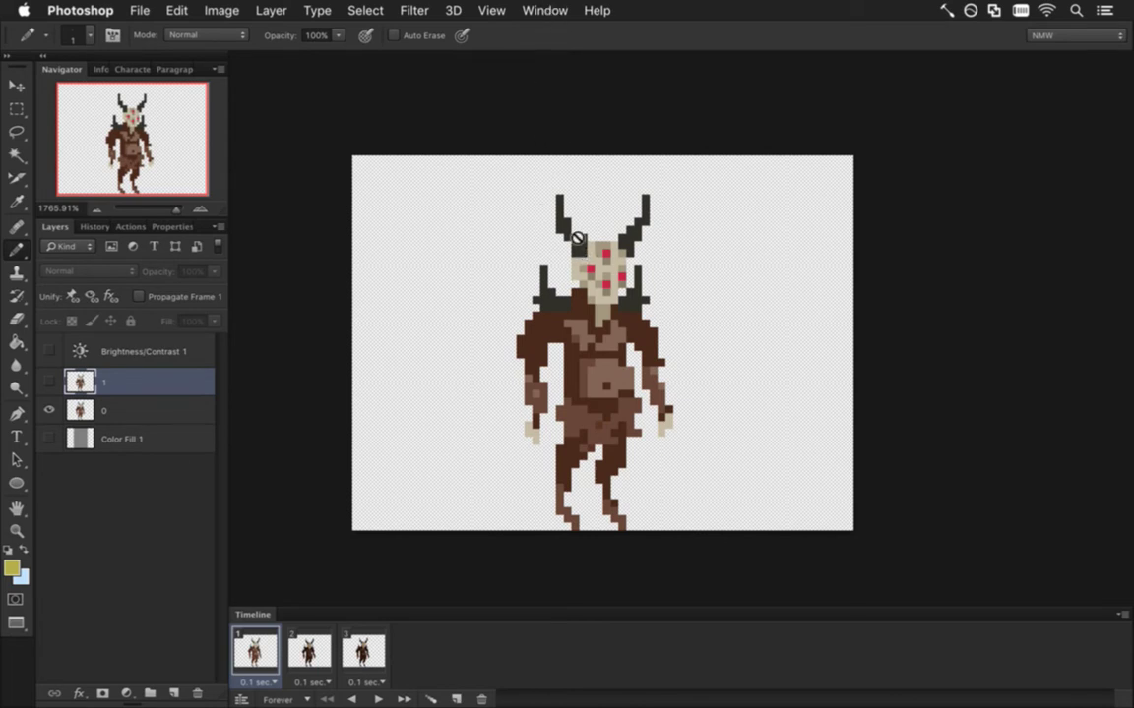
# Sample the light beige of the Drobth's face and paint a swatch right of the yellow one in CaptainTusk.psd
pyautogui.press('i')
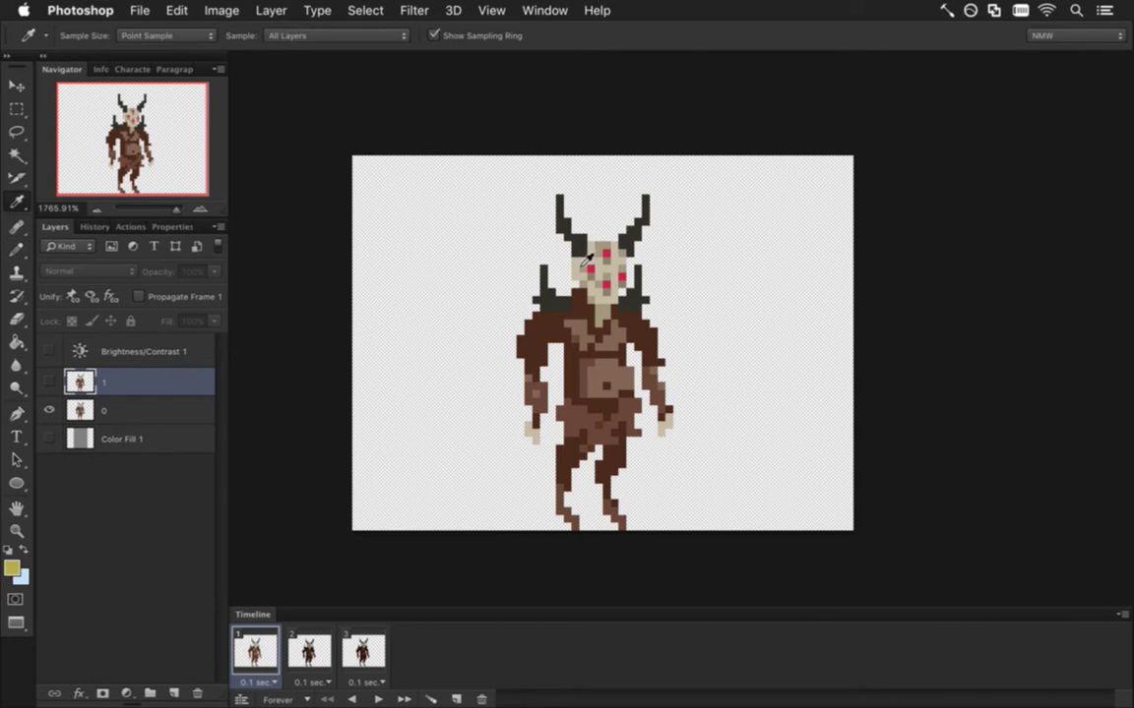
pyautogui.click(580, 278)
pyautogui.click(545, 10)
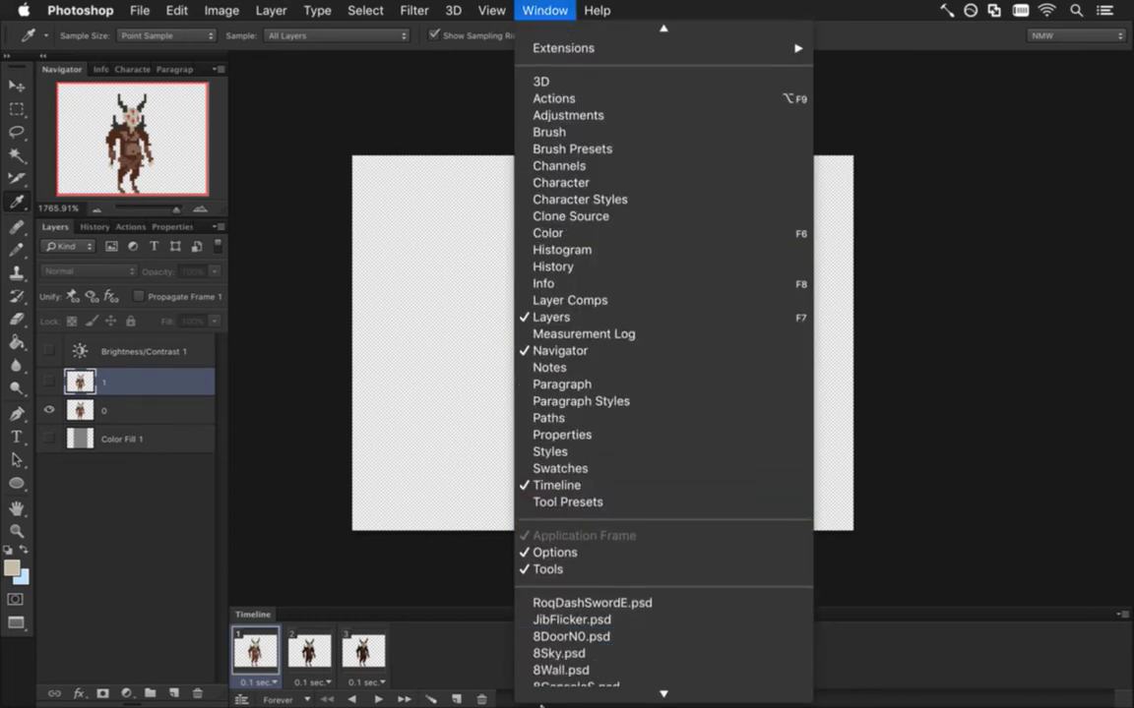
pyautogui.click(579, 673)
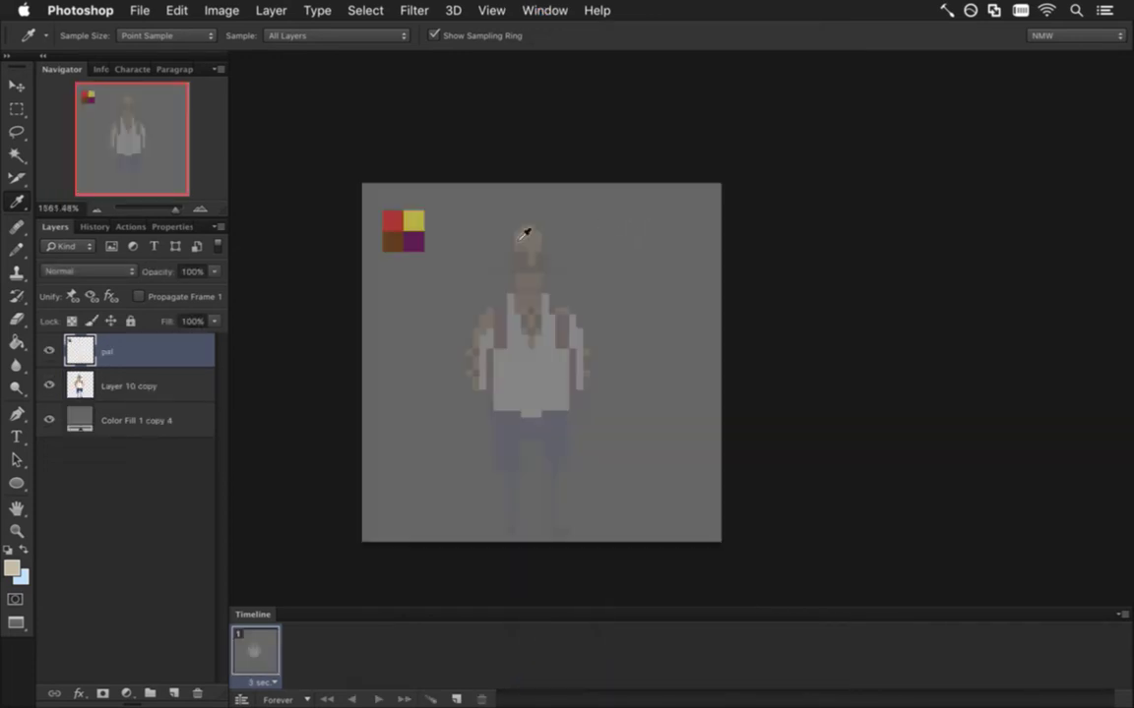
pyautogui.press('b')
pyautogui.moveTo(430, 223); pyautogui.dragTo(434, 236)
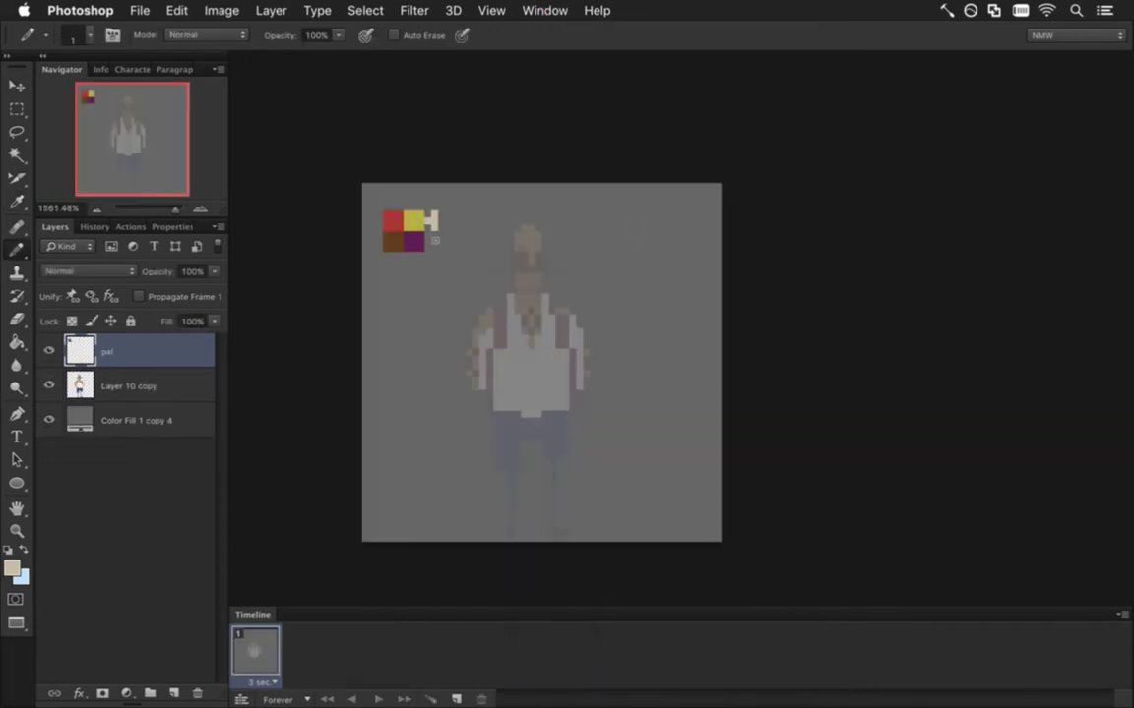
pyautogui.click(440, 220)
# Sample the dark gray of the Drobth's horns and paint a swatch below the beige one in CaptainTusk.psd
pyautogui.click(541, 9)
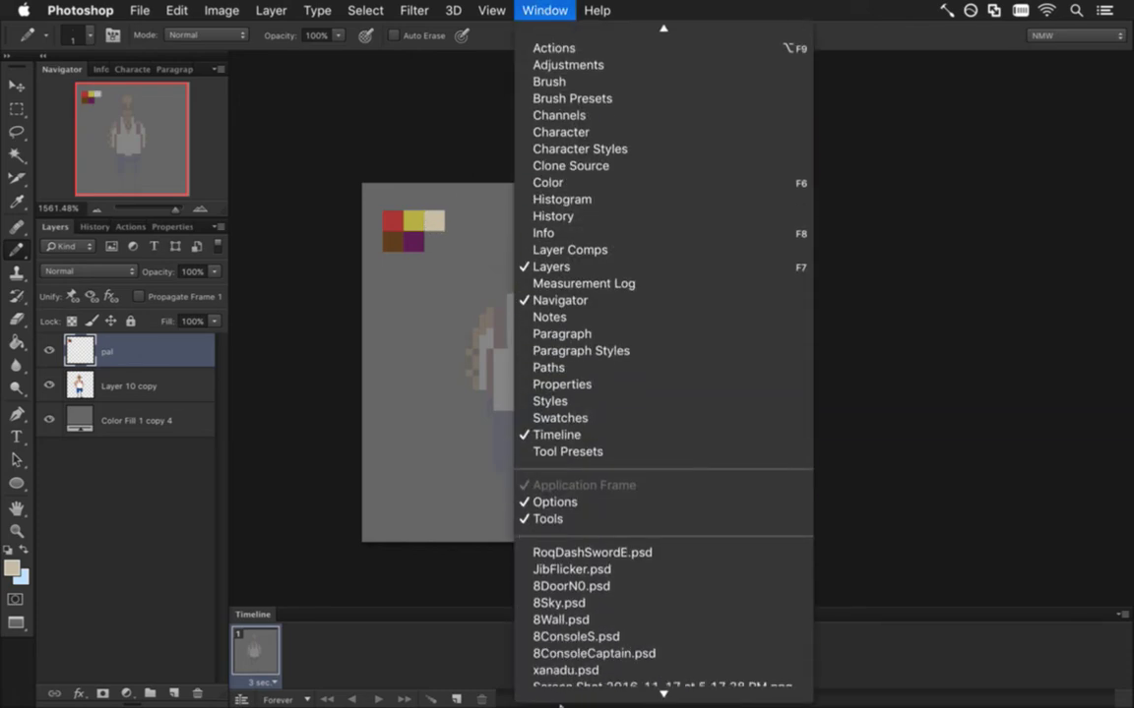
pyautogui.click(579, 689)
pyautogui.press('i')
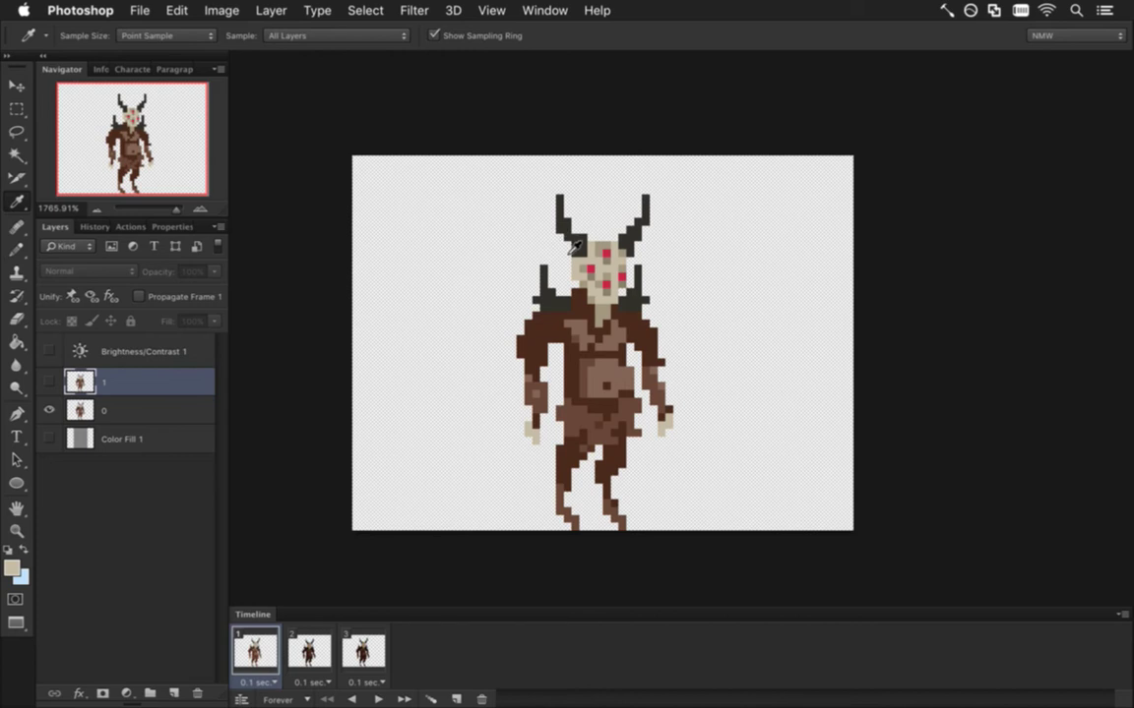
pyautogui.click(542, 9)
pyautogui.scroll(-5, 539, 531)
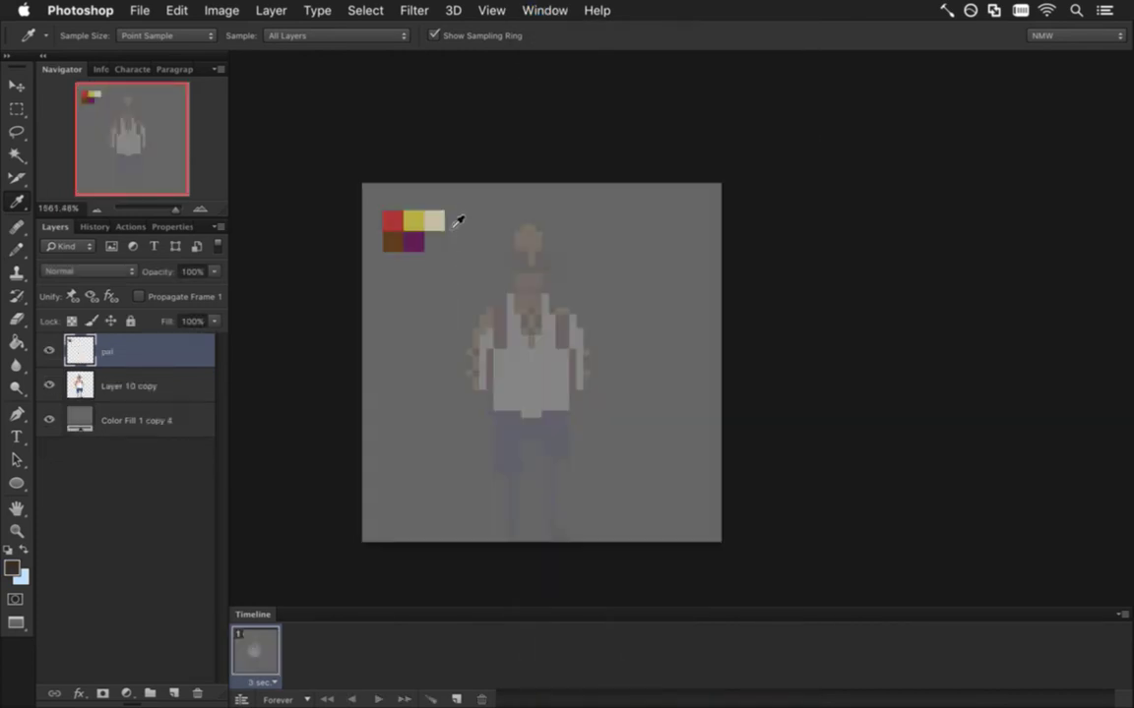
pyautogui.press('b')
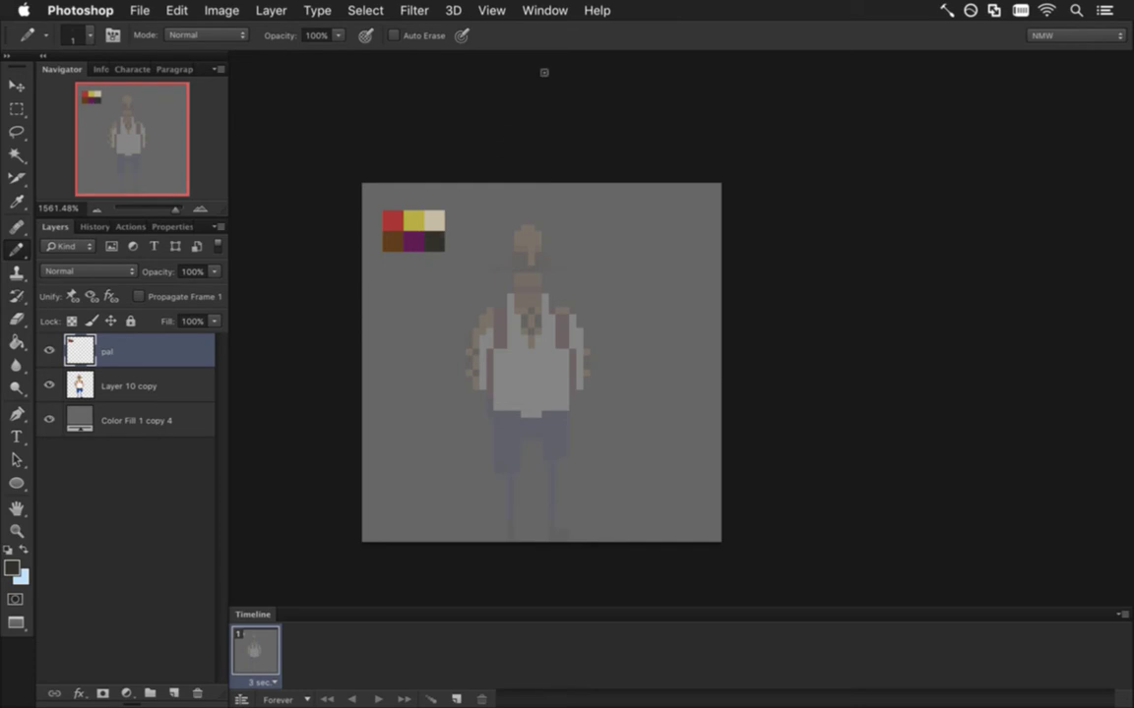
# Sample the dark reddish brown of the Drobth's body and paint a swatch below the dark gray one in CaptainTusk.psd
pyautogui.click(544, 10)
pyautogui.scroll(-4, 616, 689)
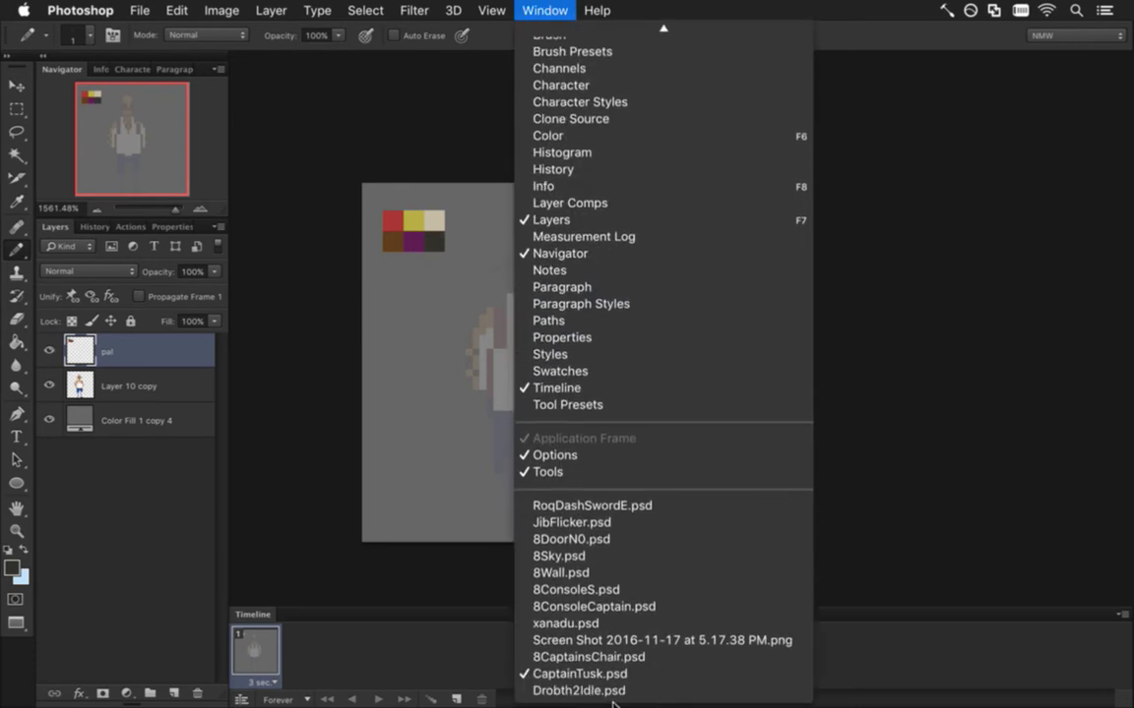
pyautogui.click(612, 699)
pyautogui.press('i')
pyautogui.click(561, 331)
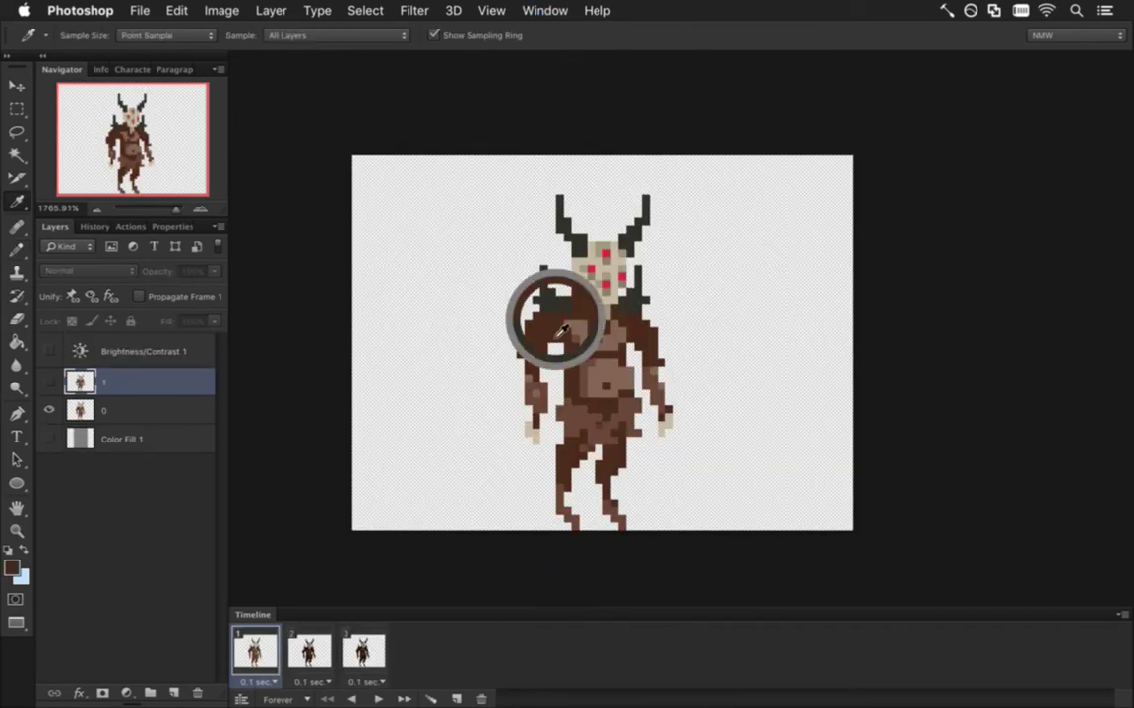
pyautogui.click(544, 10)
pyautogui.scroll(-4, 581, 630)
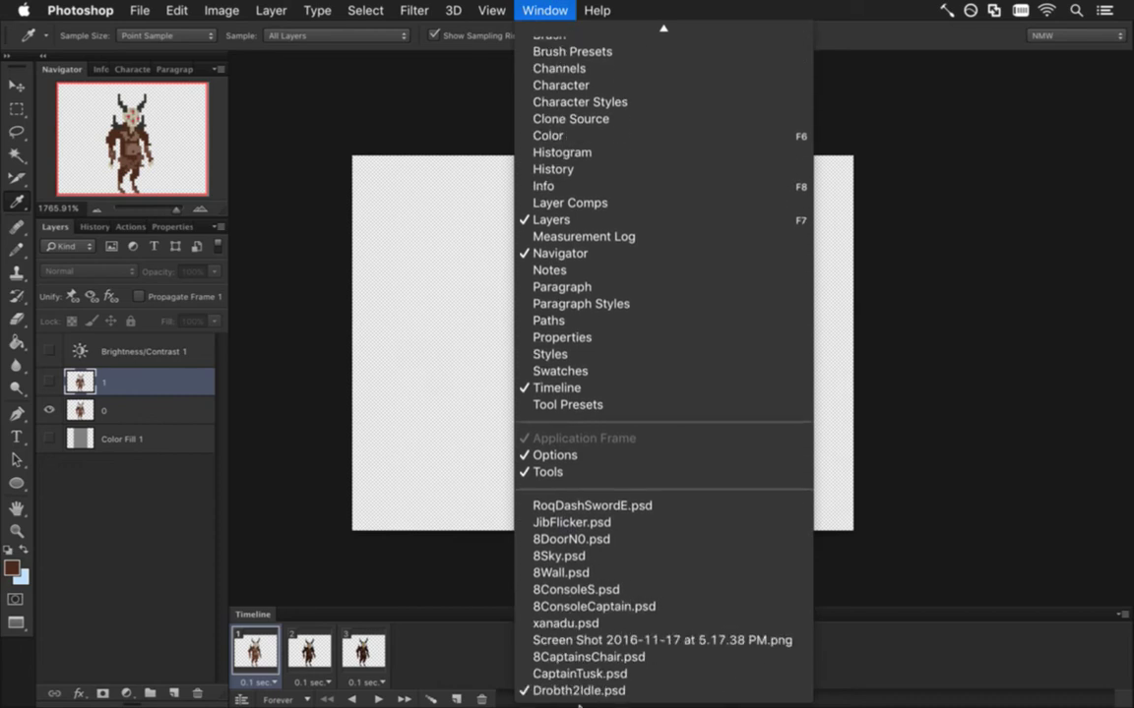
pyautogui.click(595, 675)
pyautogui.press('b')
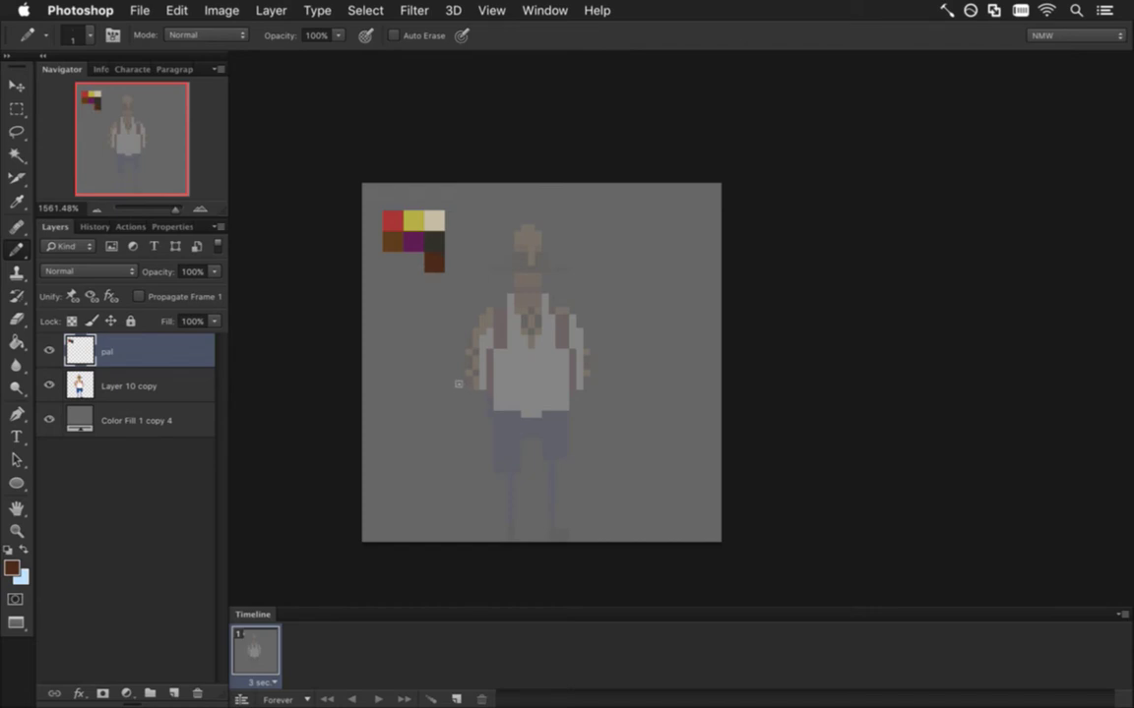
# Move the palette swatches closer to the canvas's upper-left corner, leaving a small margin, and save the file
pyautogui.press('v')
pyautogui.moveTo(392, 219)
pyautogui.mouseDown()
pyautogui.moveTo(371, 219)
pyautogui.moveTo(371, 191)
pyautogui.mouseUp()
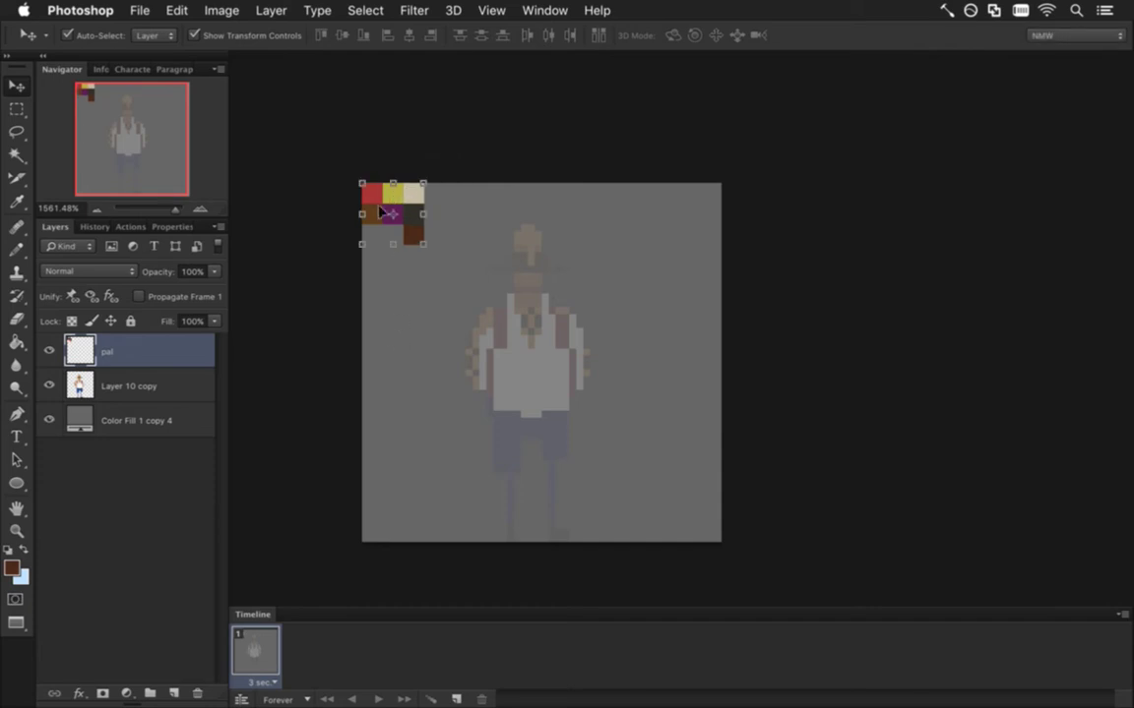
pyautogui.press('Right')
pyautogui.press('Down')
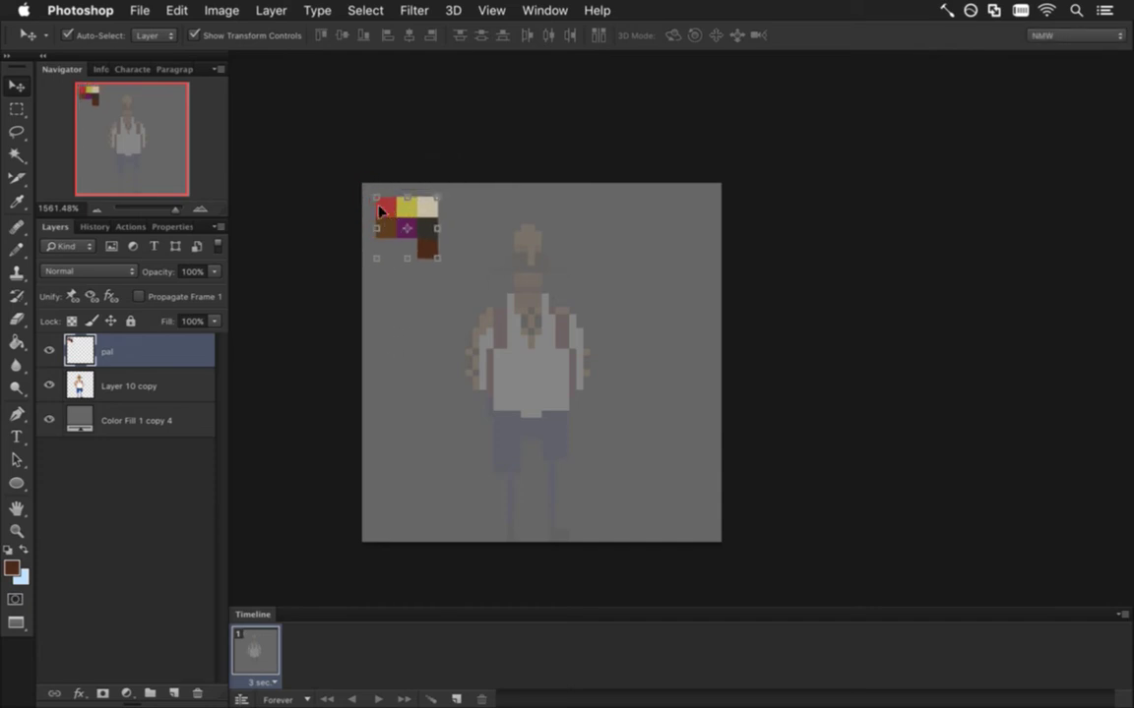
pyautogui.moveTo(379, 212); pyautogui.dragTo(346, 245)
pyautogui.press('m')
pyautogui.moveTo(519, 362); pyautogui.dragTo(549, 371)
pyautogui.moveTo(551, 281); pyautogui.dragTo(700, 344)
pyautogui.press('super+s')
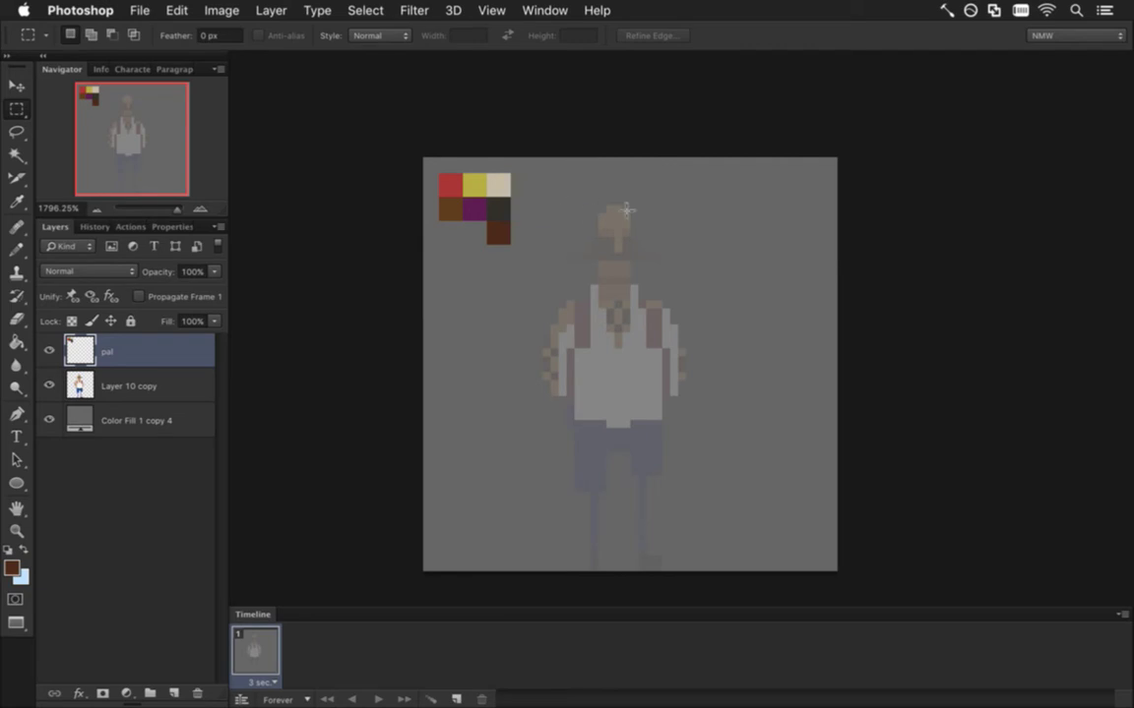
# Move the palette swatches to the canvas's upper-right corner, leaving a small margin at the edges
pyautogui.press('v')
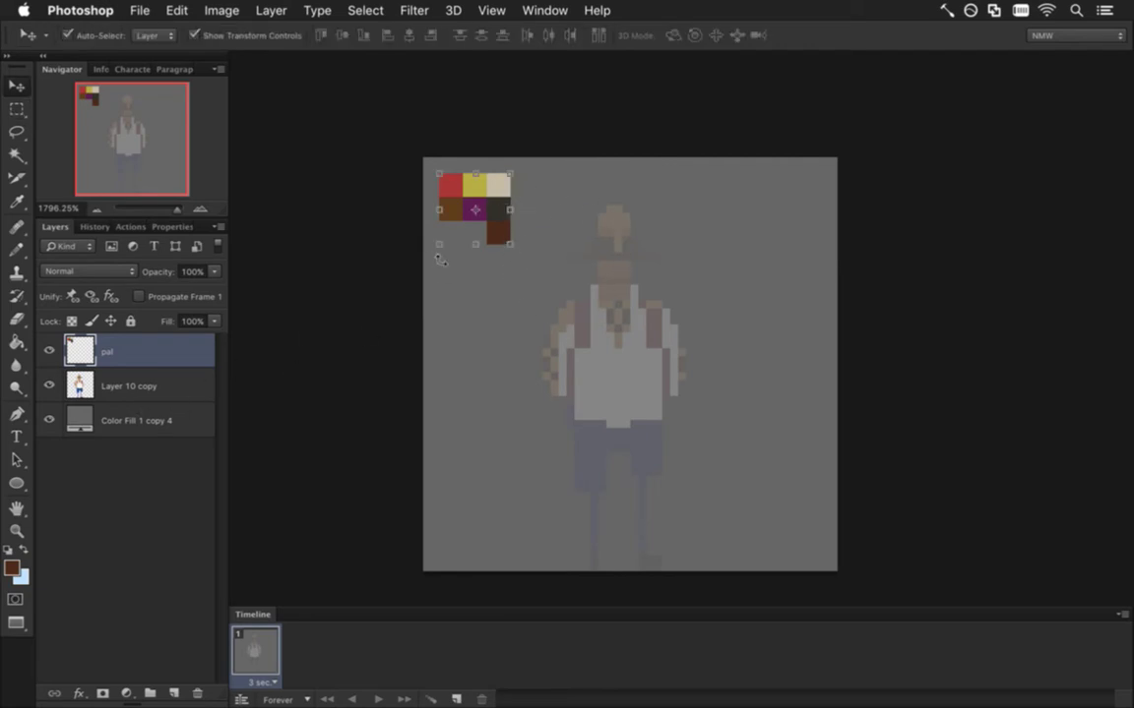
pyautogui.moveTo(498, 183); pyautogui.dragTo(799, 179)
pyautogui.press('Left')
pyautogui.press('Down')
pyautogui.press('m')
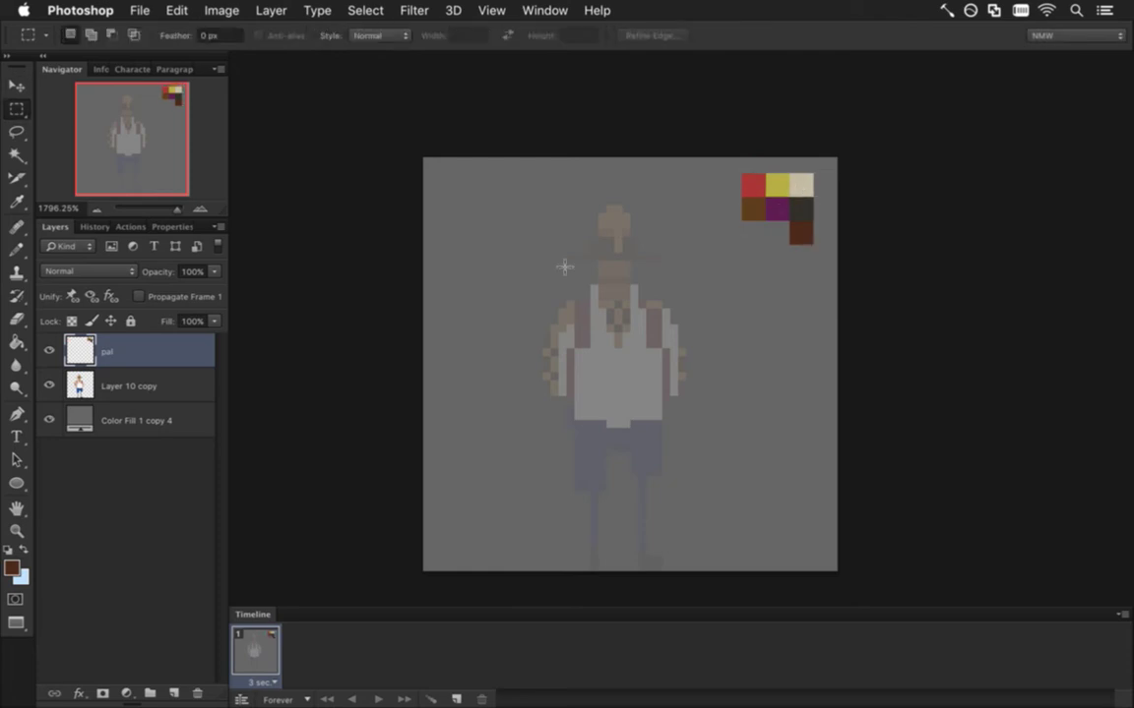
# Create a new empty layer between the pal layer and Layer 10 copy
pyautogui.click(173, 692)
pyautogui.moveTo(80, 352); pyautogui.dragTo(118, 386)
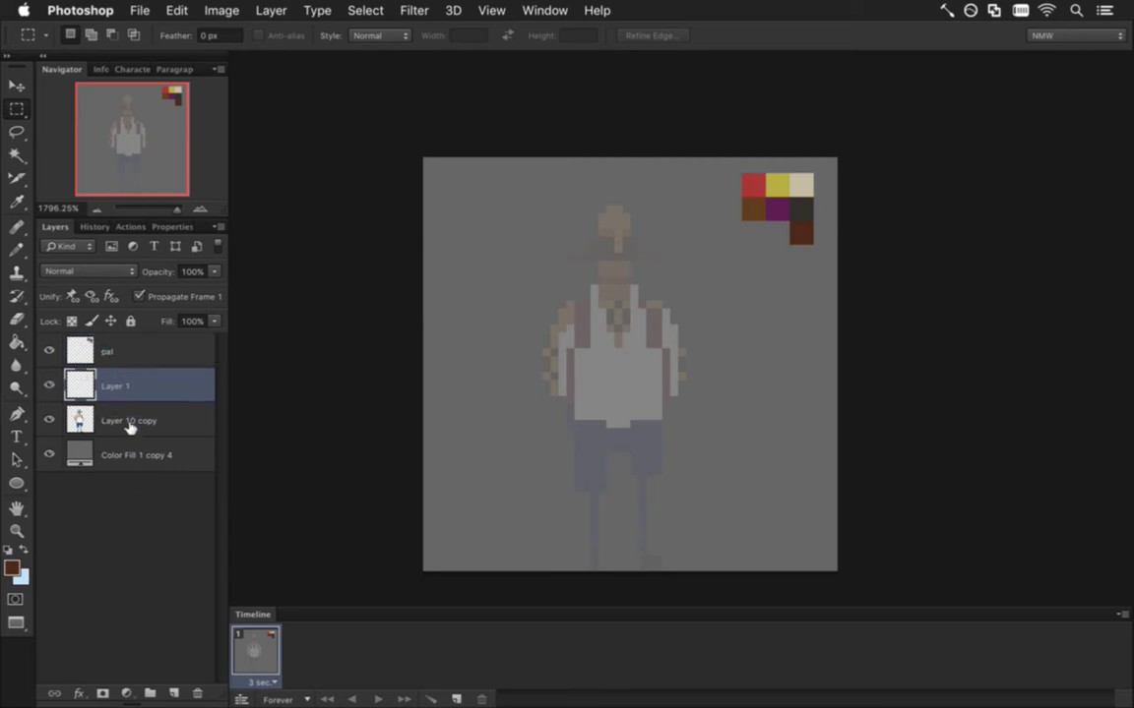
pyautogui.press('i')
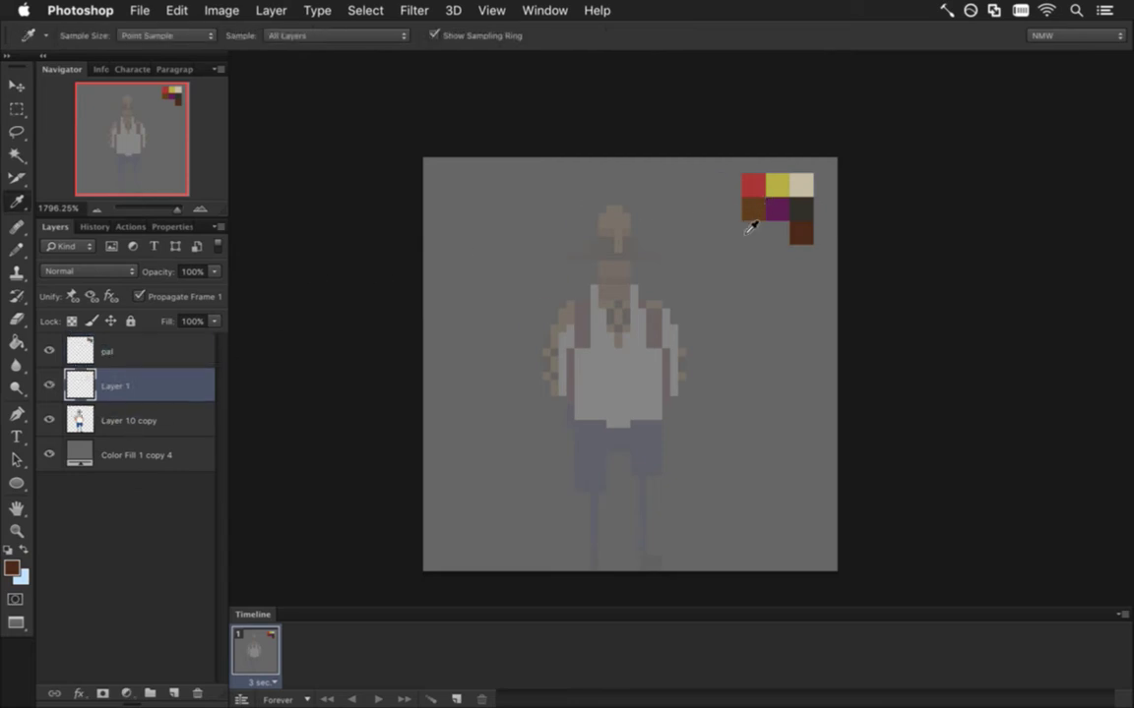
# Sample the bright red palette swatch and mix a darker, cooler red with hue 353° and brightness 51% (#812833)
pyautogui.click(754, 186)
pyautogui.click(12, 568)
pyautogui.moveTo(298, 417); pyautogui.dragTo(299, 454)
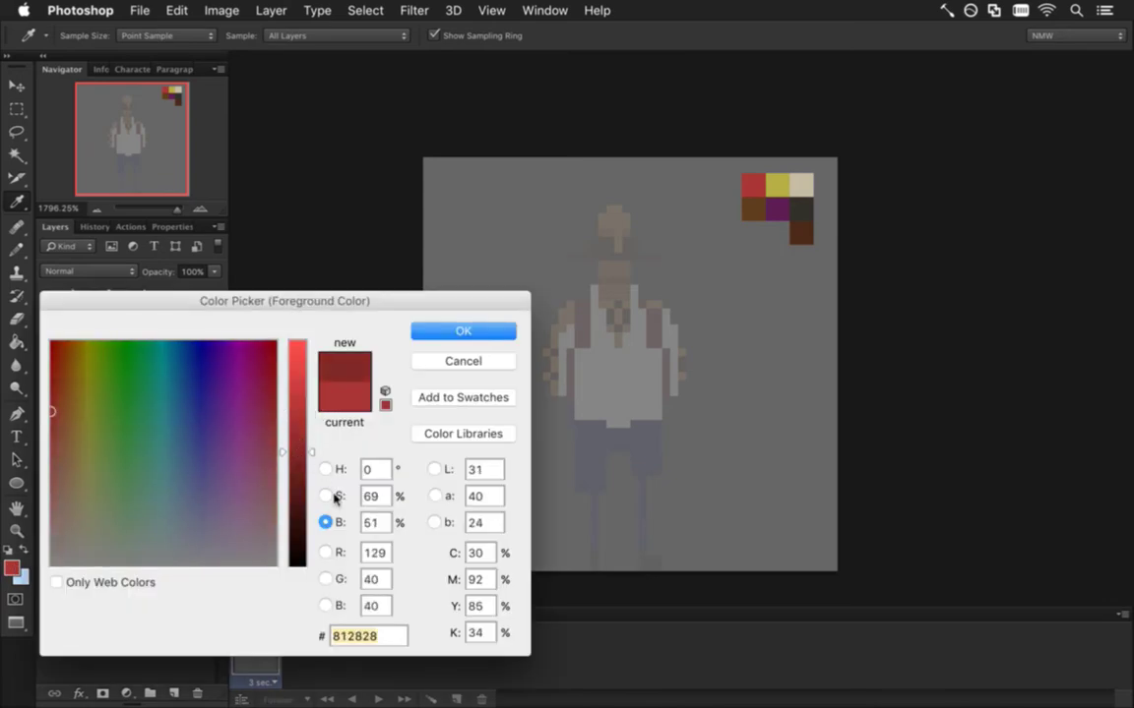
pyautogui.click(325, 470)
pyautogui.click(300, 351)
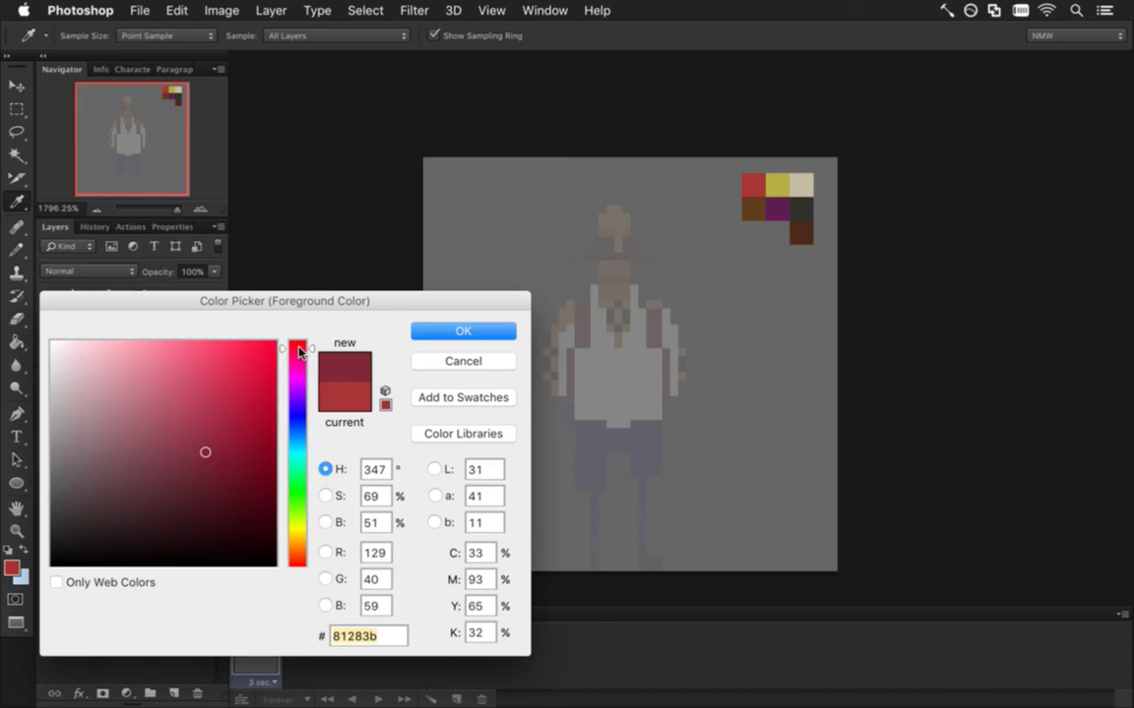
pyautogui.moveTo(299, 351); pyautogui.dragTo(299, 348)
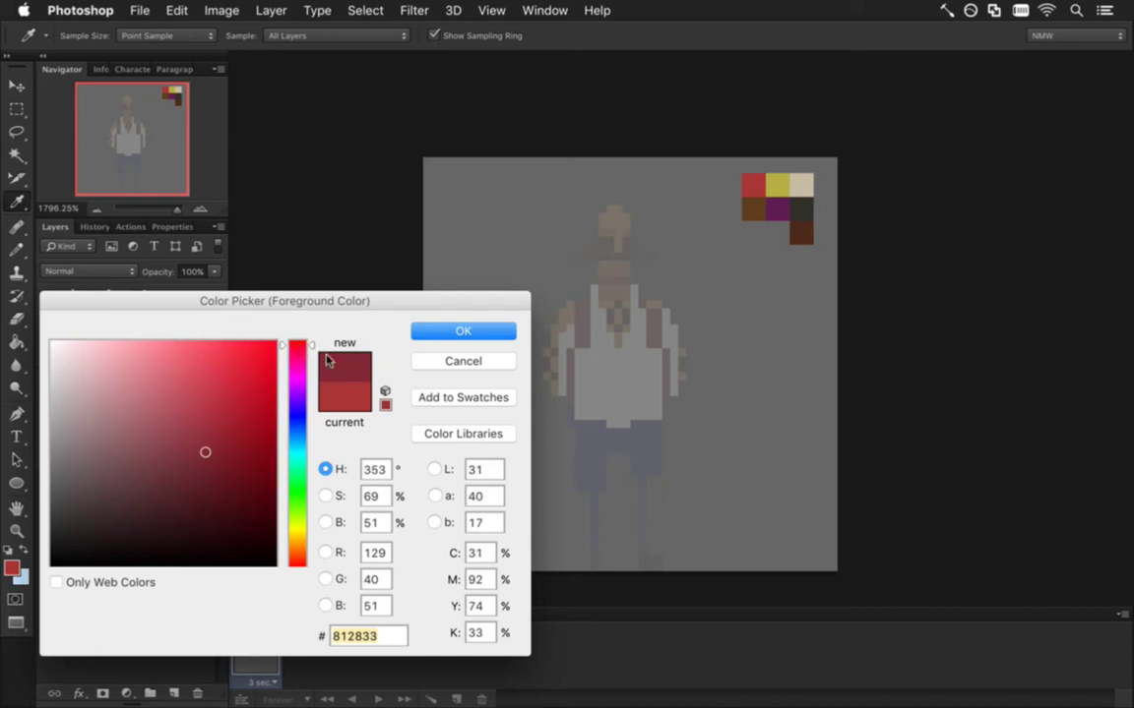
pyautogui.click(326, 522)
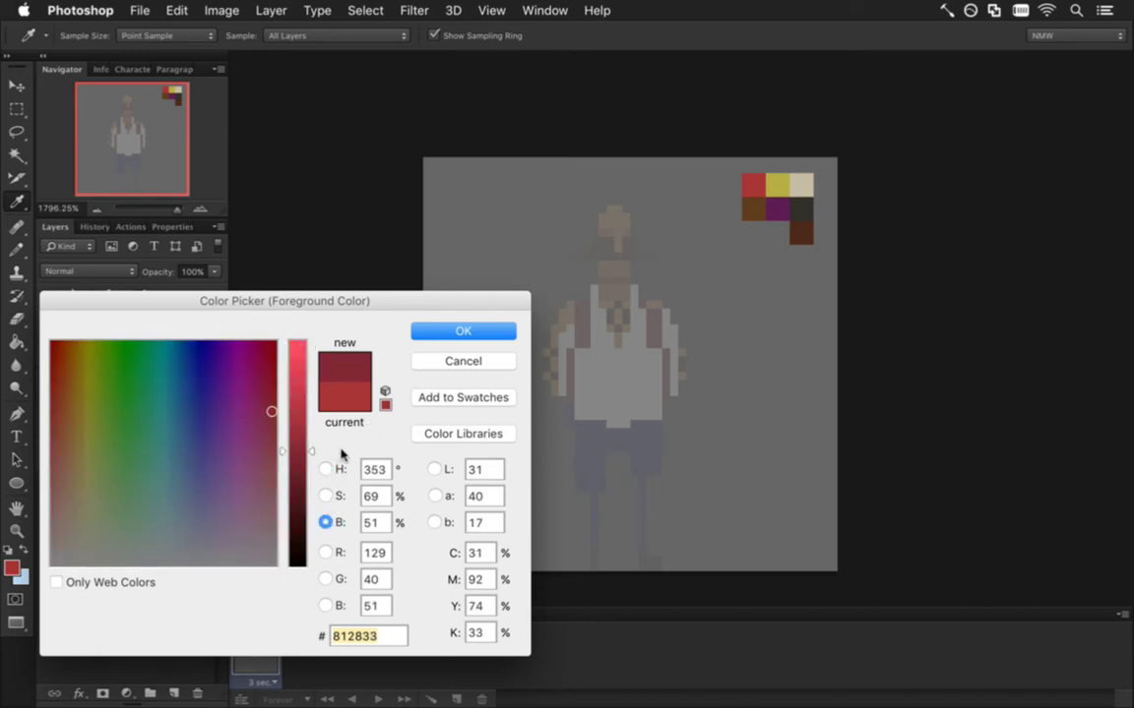
pyautogui.click(422, 331)
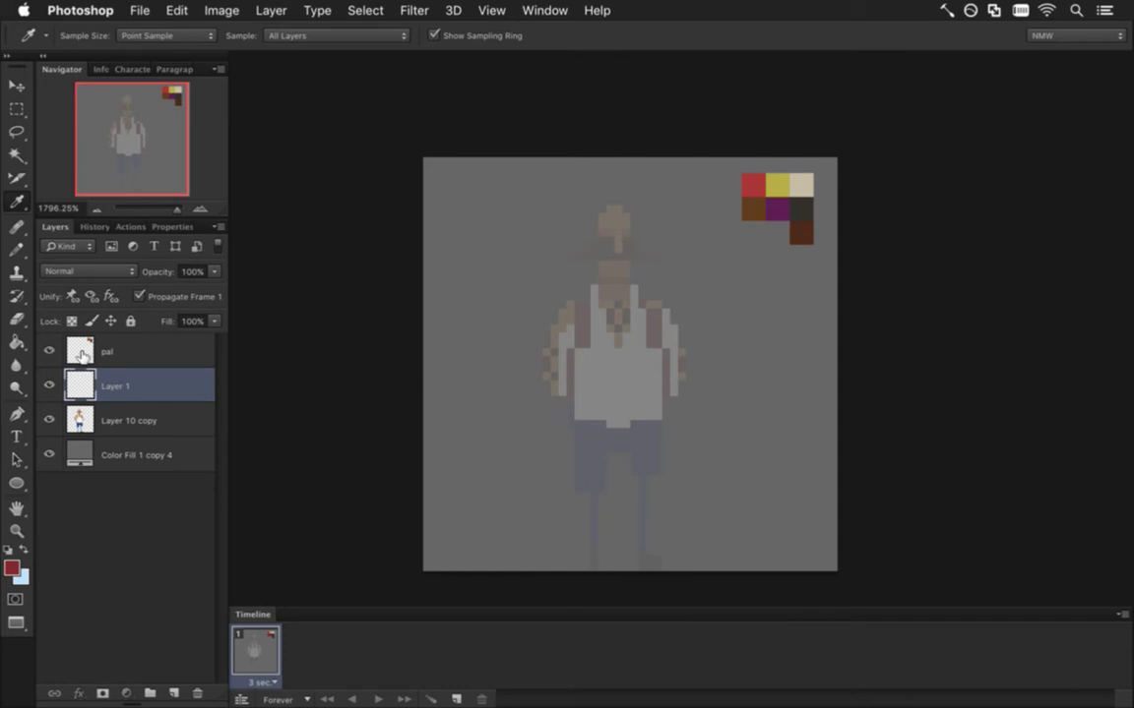
# Paint a dark red swatch on the pal layer, directly left of the bright red swatch
pyautogui.click(99, 350)
pyautogui.press('b')
pyautogui.click(733, 181)
pyautogui.moveTo(727, 201); pyautogui.dragTo(729, 207)
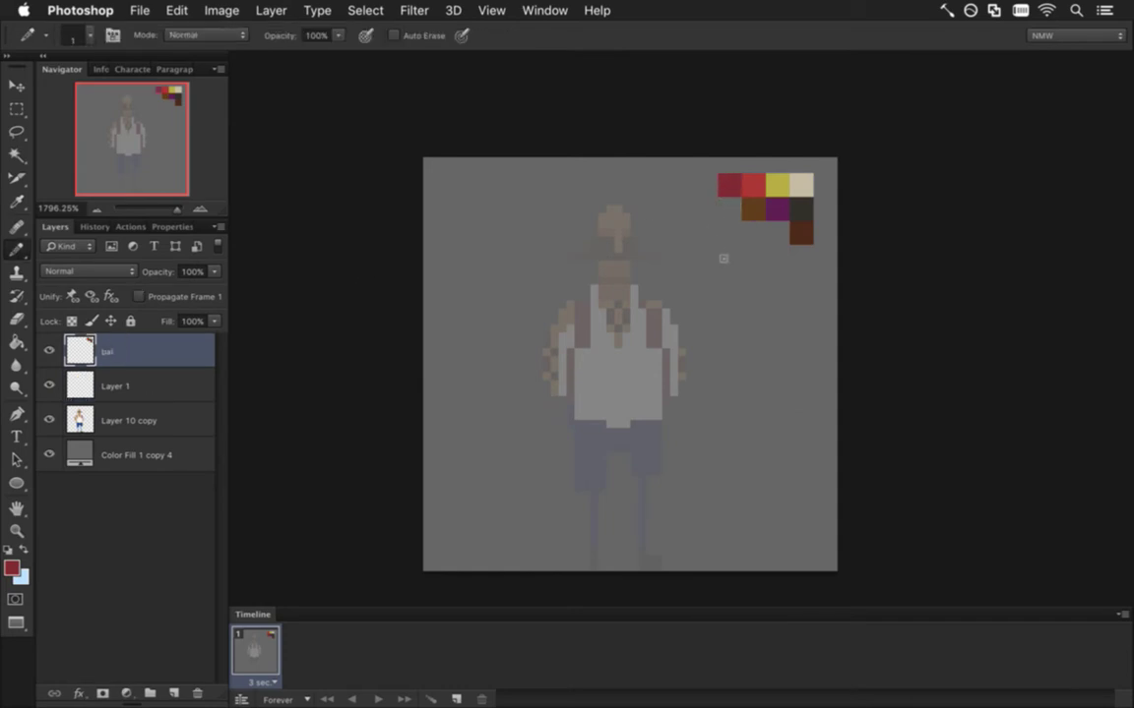
# Darken the foreground red to 45% brightness (#73242d) and repaint the dark red swatch with it
pyautogui.click(11, 567)
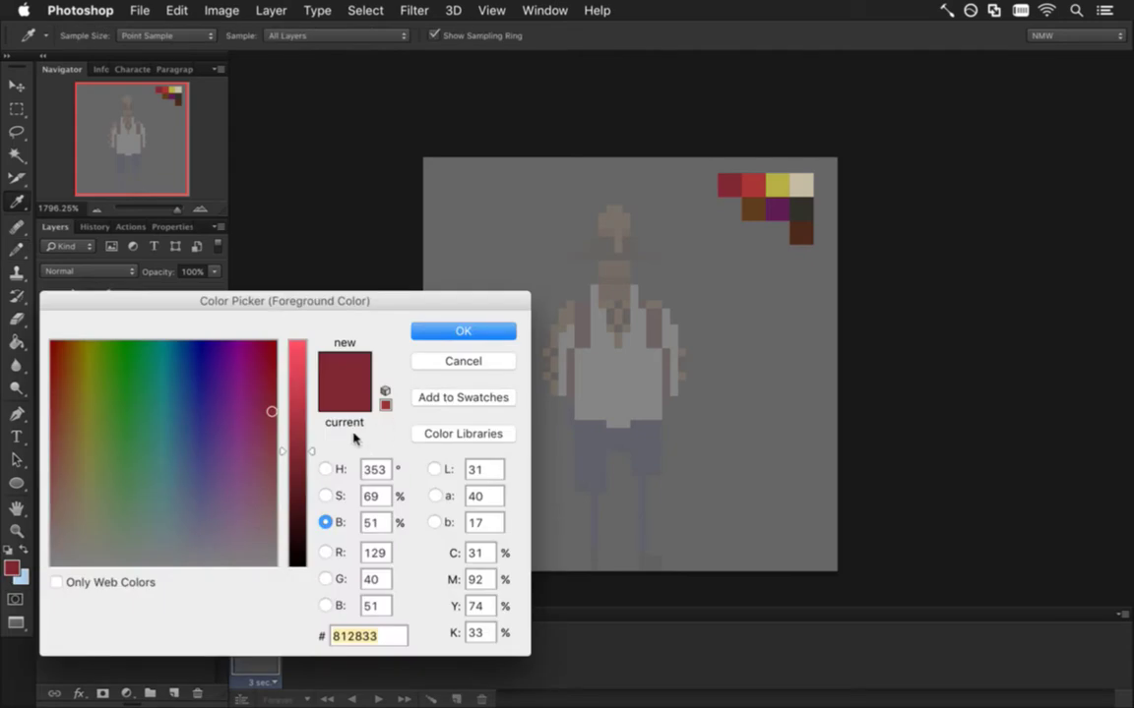
pyautogui.moveTo(296, 450); pyautogui.dragTo(295, 465)
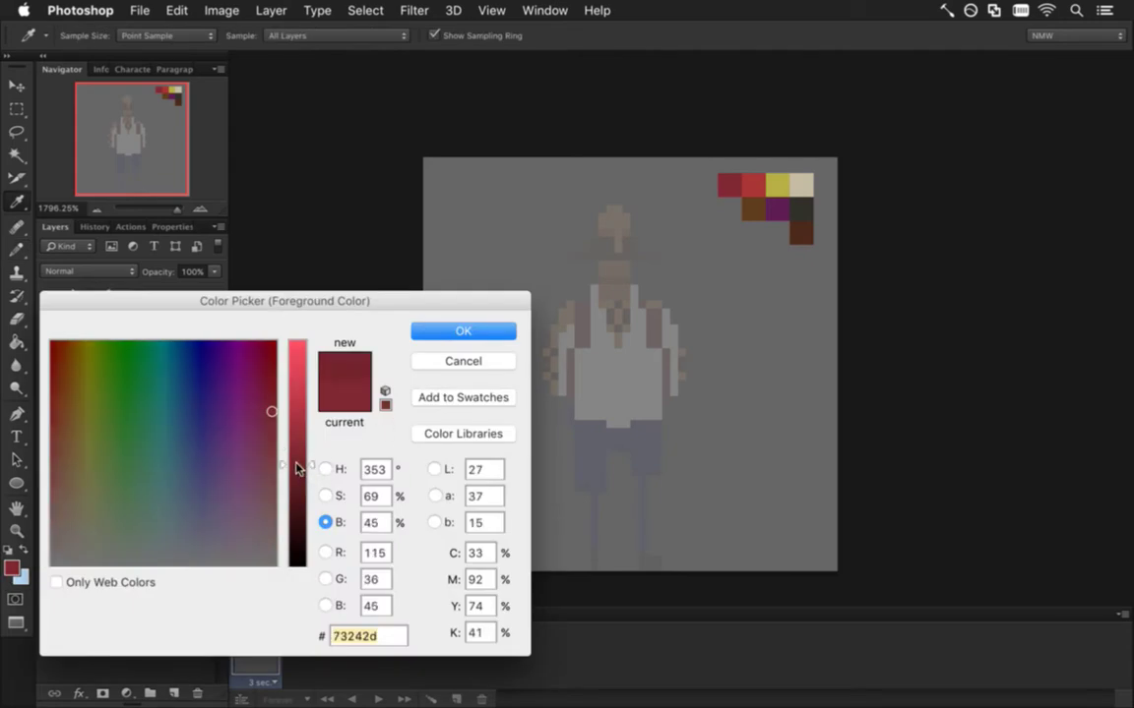
pyautogui.click(437, 339)
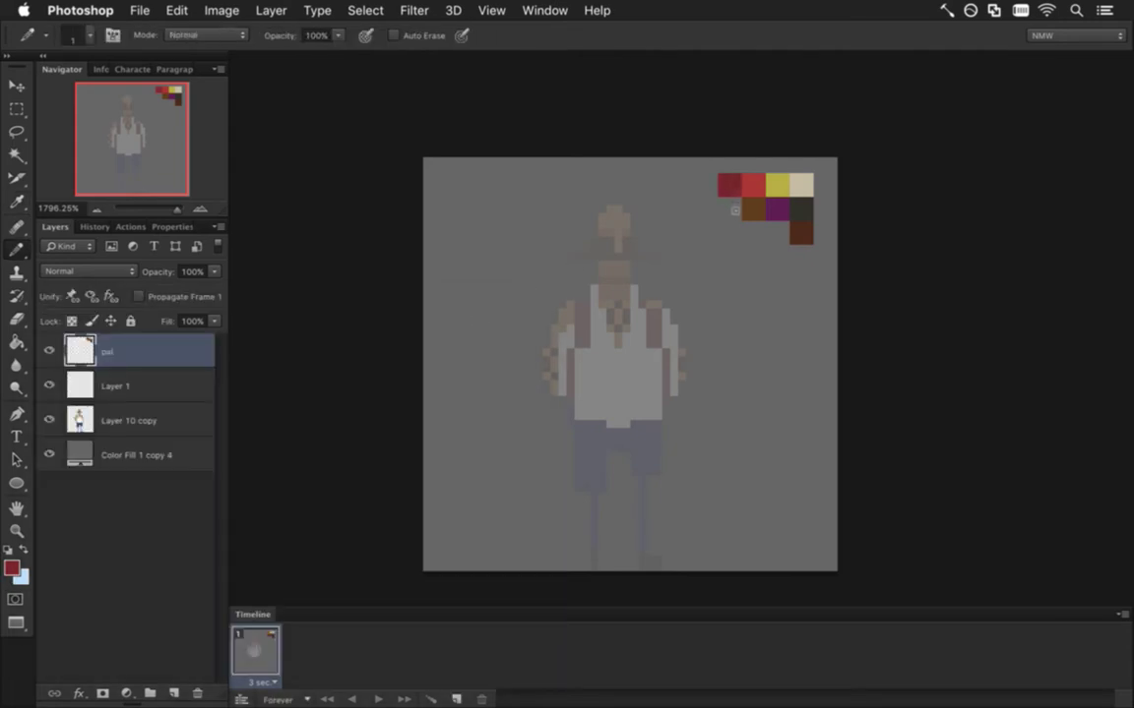
pyautogui.click(728, 188)
# Turn off Propagate Frame 1 for Layer 1, restore Layer 10 copy to 100% opacity, and reselect Layer 1
pyautogui.click(110, 383)
pyautogui.click(138, 296)
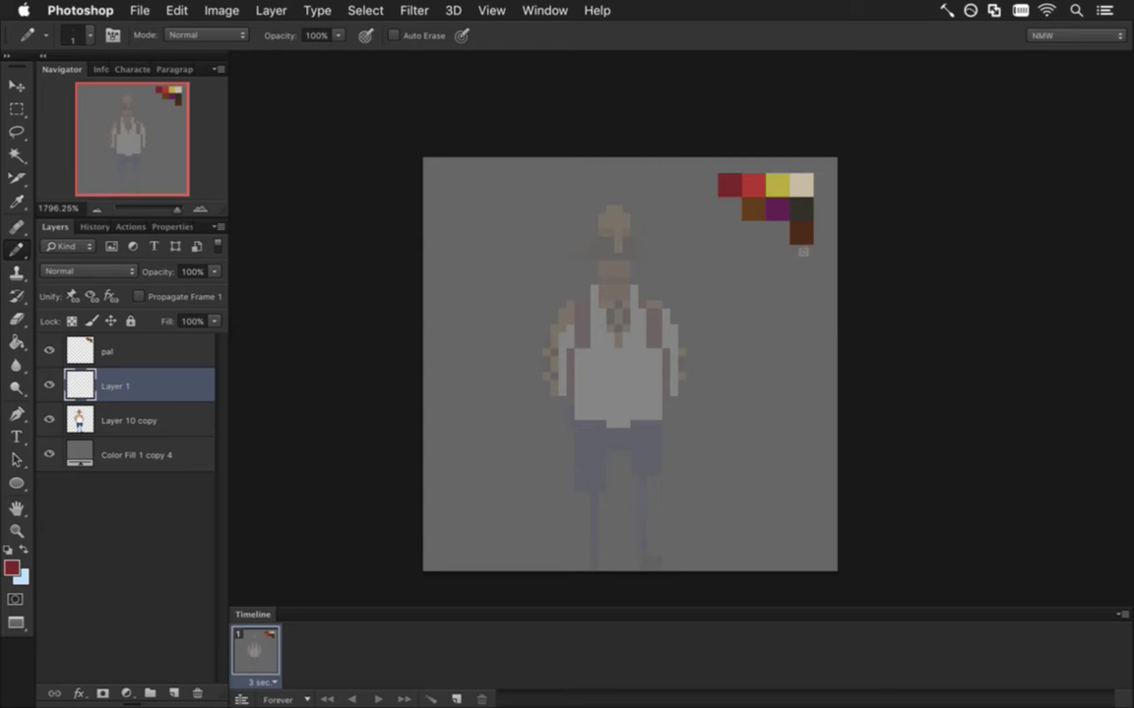
pyautogui.press('i')
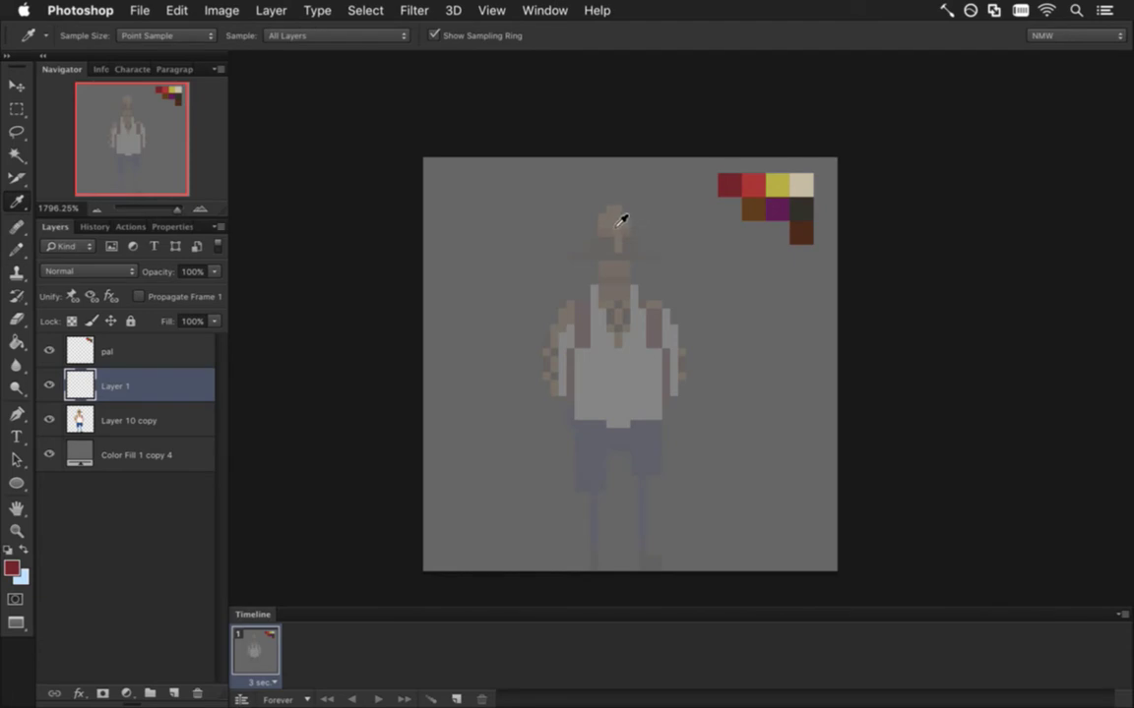
pyautogui.click(626, 232)
pyautogui.click(99, 419)
pyautogui.click(213, 273)
pyautogui.moveTo(129, 261); pyautogui.dragTo(197, 261)
pyautogui.click(99, 383)
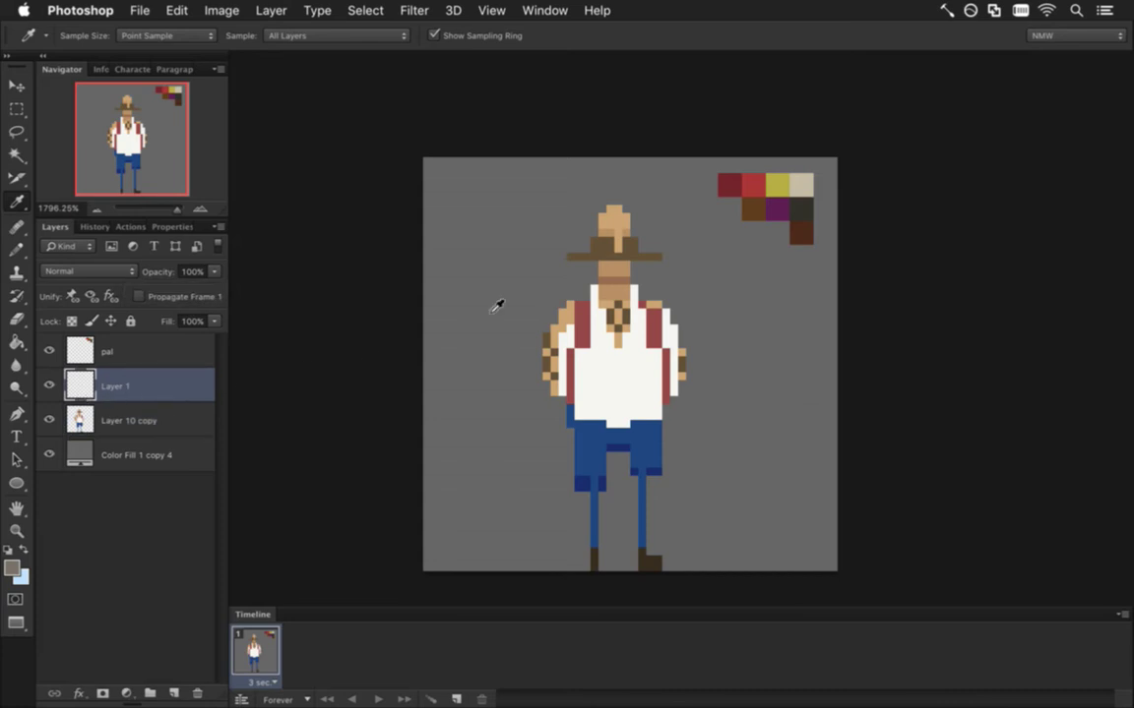
pyautogui.press('b')
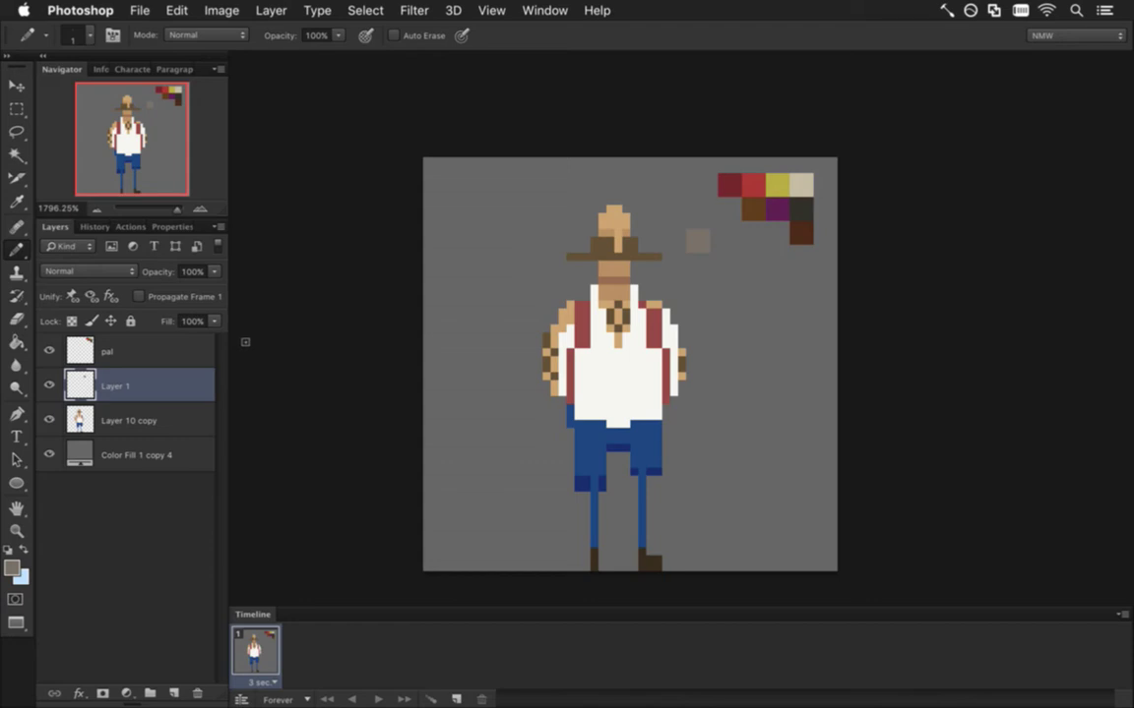
pyautogui.click(214, 273)
pyautogui.click(416, 282)
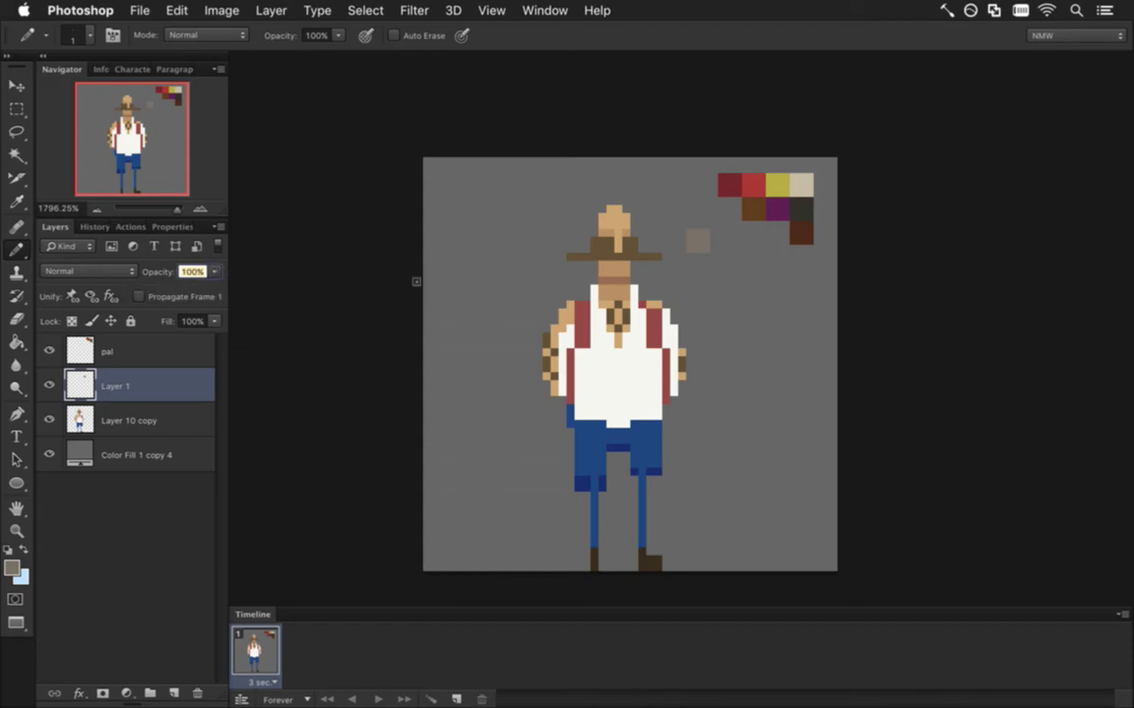
pyautogui.click(726, 272)
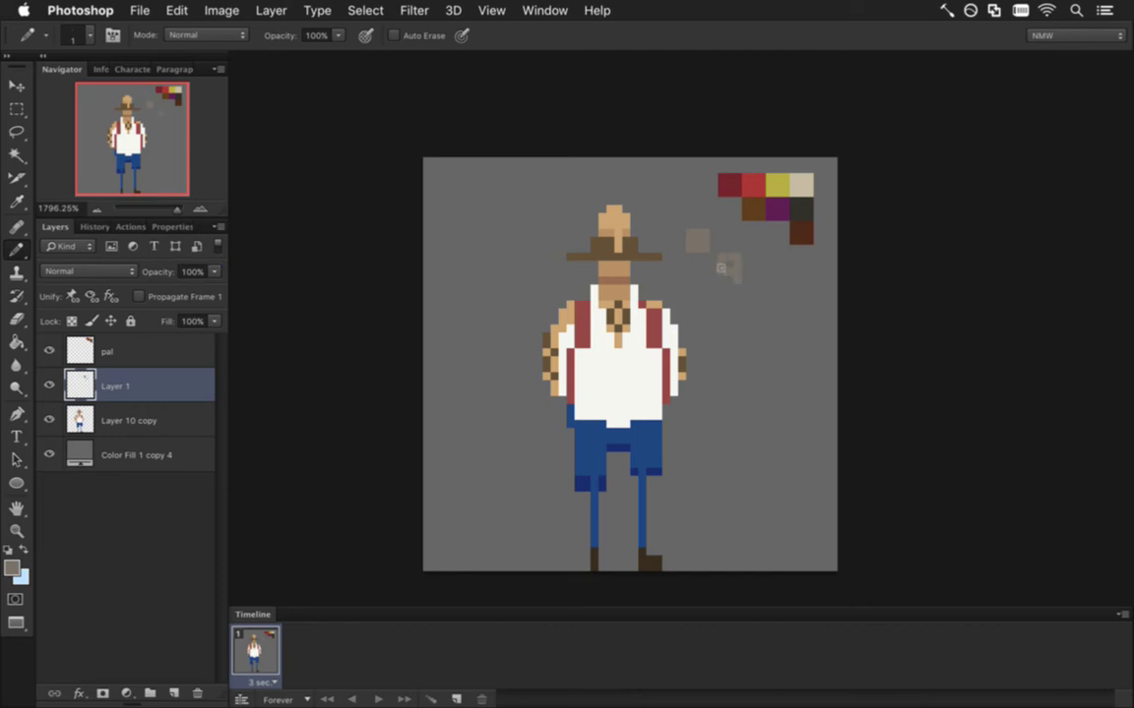
pyautogui.keyDown('alt'); pyautogui.click(618, 228); pyautogui.keyUp('alt')
pyautogui.moveTo(695, 243); pyautogui.dragTo(733, 280)
pyautogui.press('e')
# Sample the light skin tone from the captain's head and paint a swatch of it between the head and the palette
pyautogui.press('b')
pyautogui.keyDown('alt'); pyautogui.click(618, 213); pyautogui.keyUp('alt')
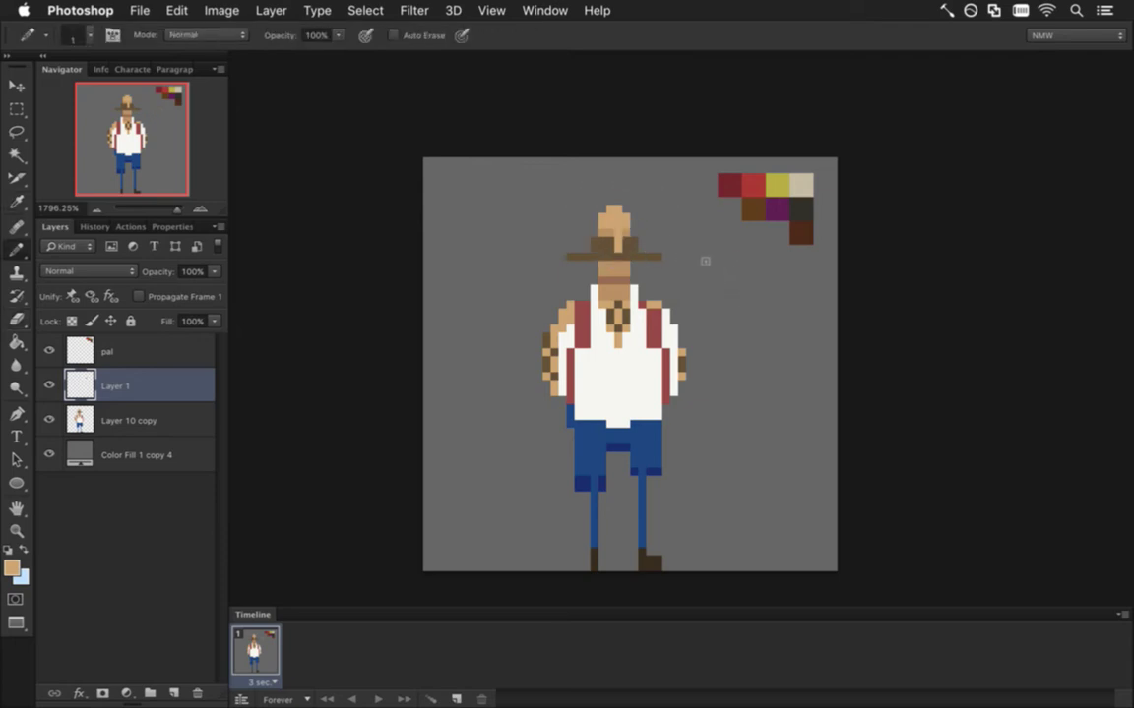
pyautogui.click(708, 264)
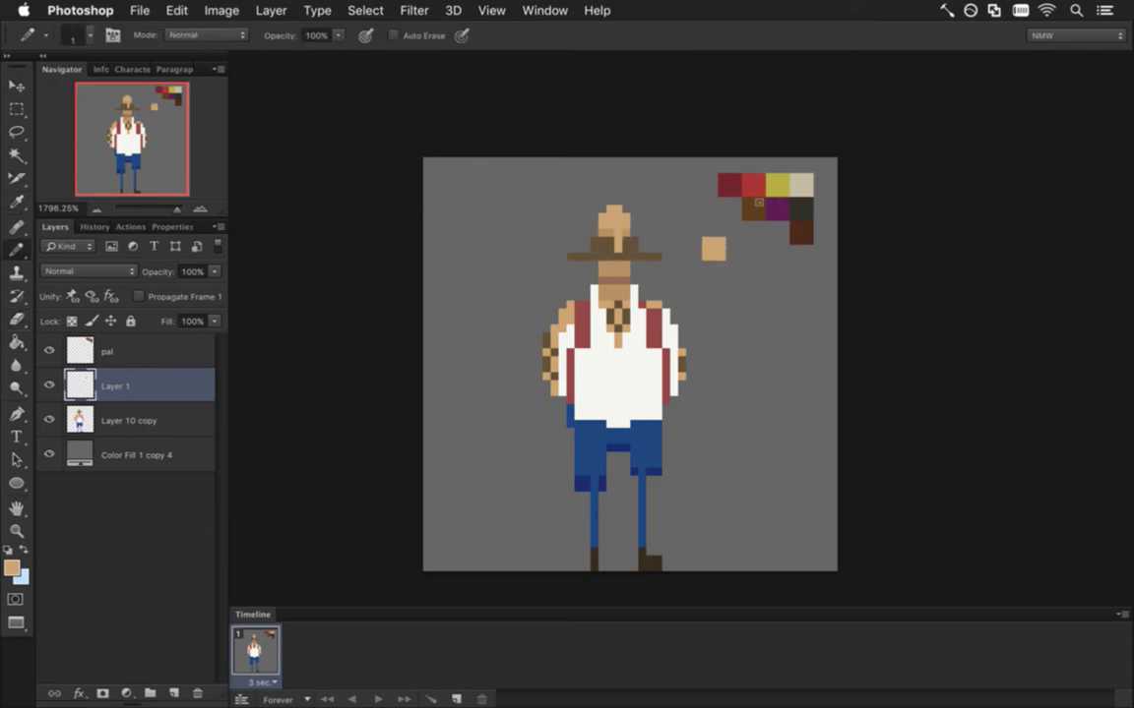
pyautogui.press('i')
pyautogui.click(752, 207)
pyautogui.press('5')
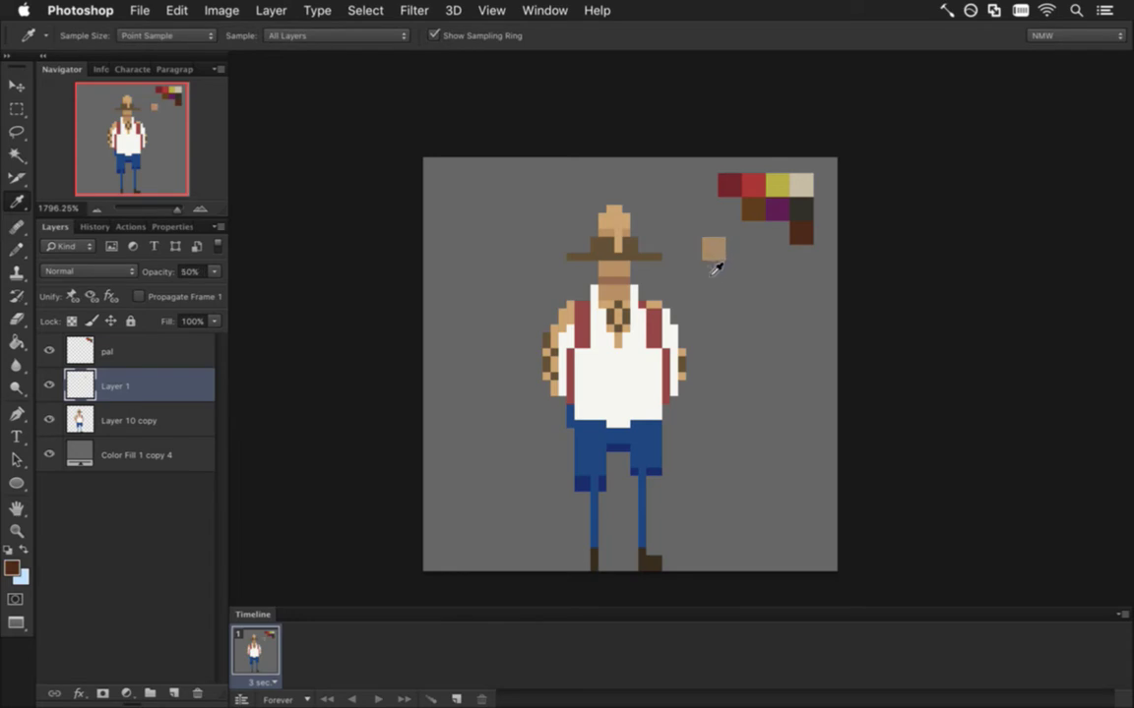
pyautogui.press('b')
pyautogui.moveTo(708, 247); pyautogui.dragTo(722, 255)
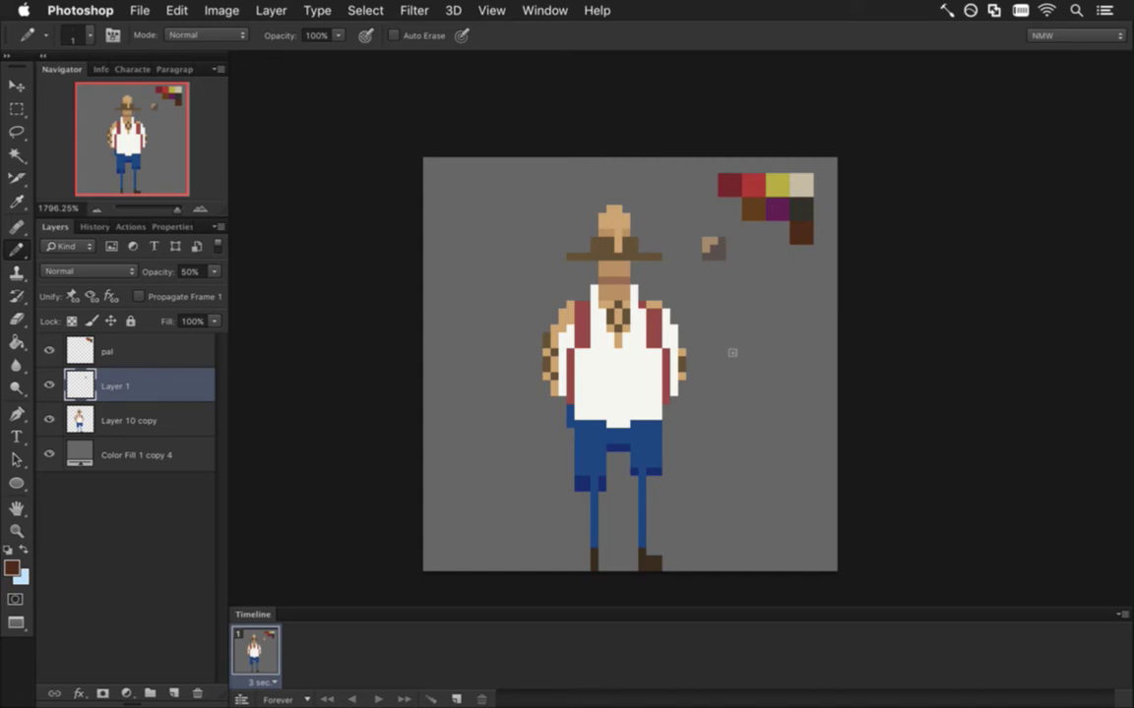
pyautogui.press('super+z')
pyautogui.keyDown('alt'); pyautogui.click(610, 215); pyautogui.keyUp('alt')
pyautogui.moveTo(634, 212); pyautogui.dragTo(658, 212)
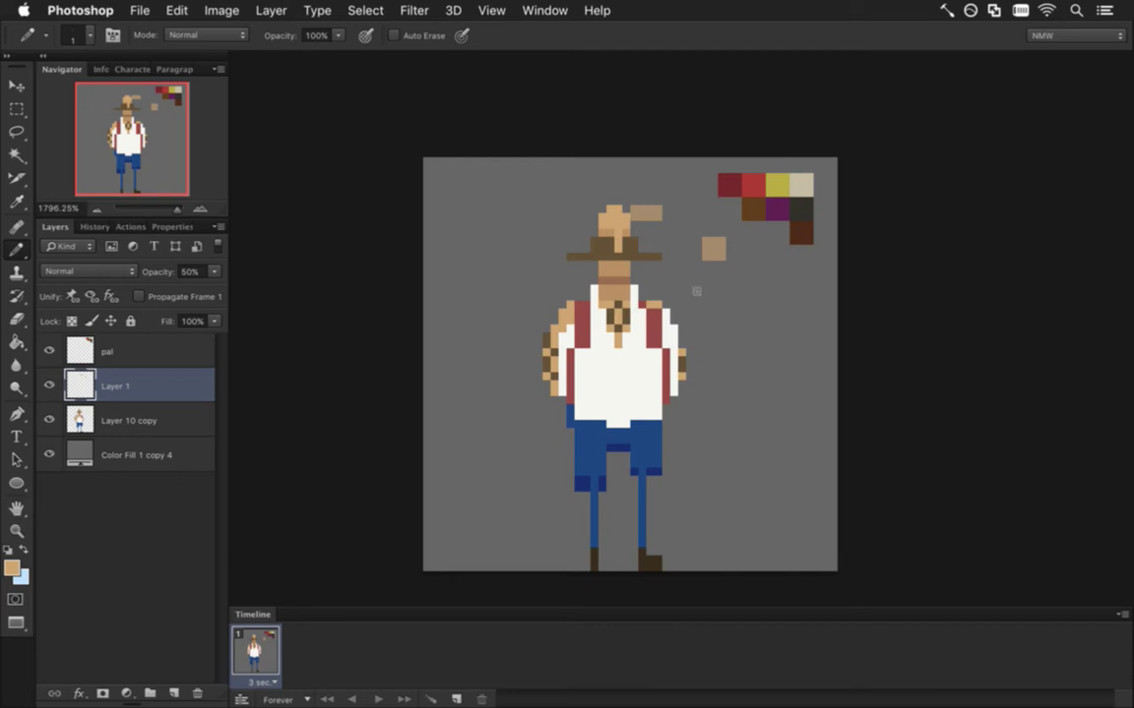
pyautogui.moveTo(214, 272); pyautogui.dragTo(433, 254)
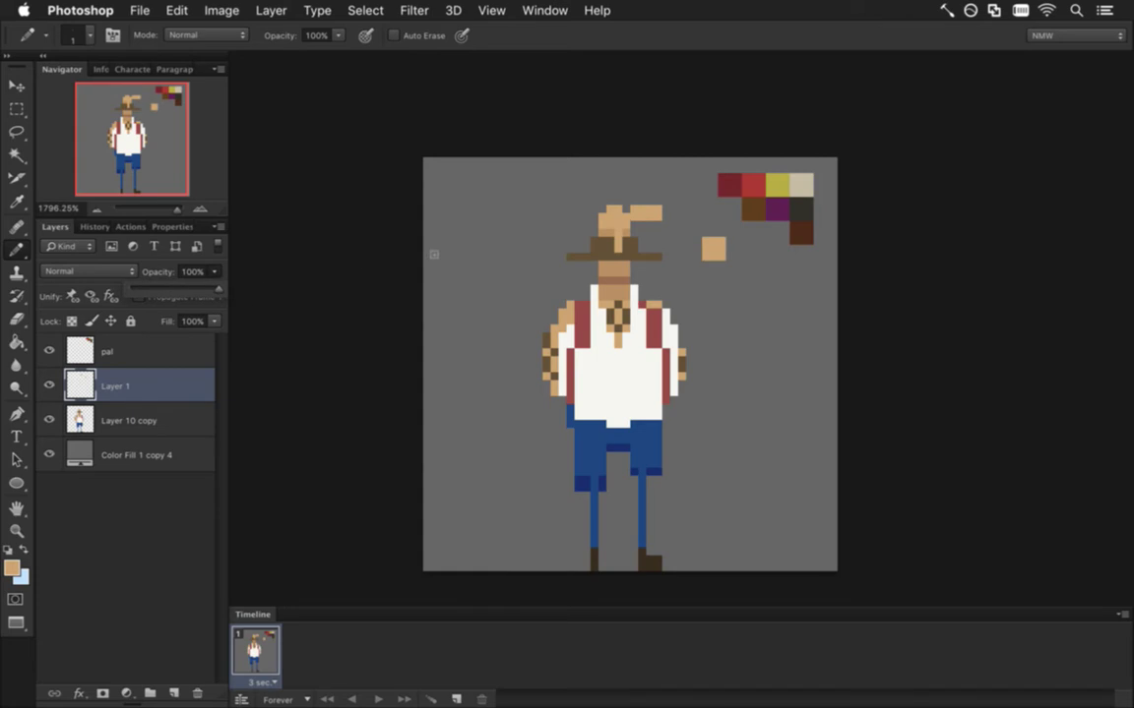
pyautogui.press('e')
pyautogui.moveTo(633, 210)
pyautogui.mouseDown()
pyautogui.moveTo(653, 204)
pyautogui.moveTo(670, 223)
pyautogui.mouseUp()
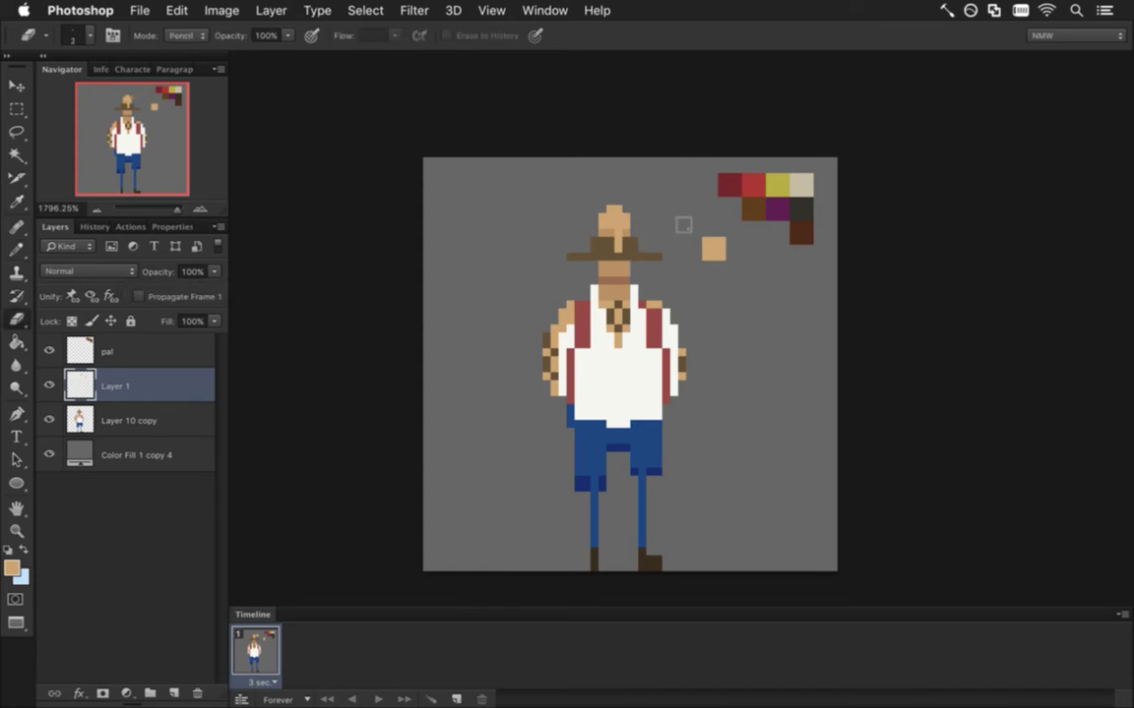
# Blend the palette's dark reddish brown over part of the skin swatch at 50% pencil opacity and sample the mixed tan
pyautogui.press('i')
pyautogui.click(803, 233)
pyautogui.press('b')
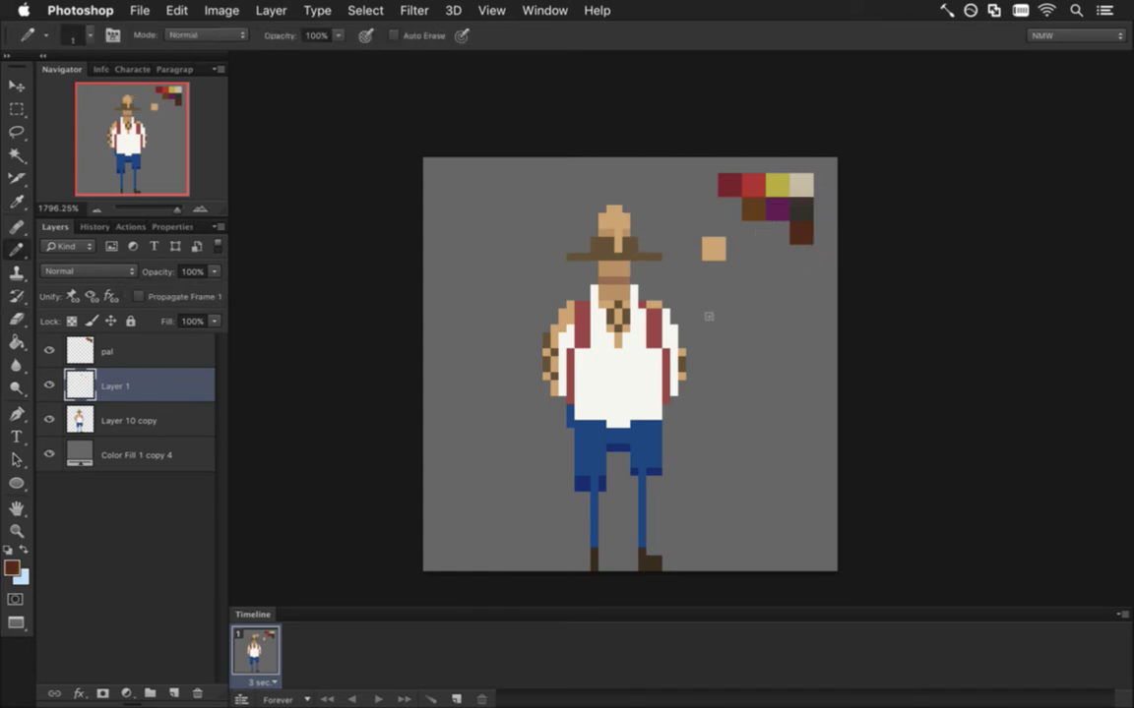
pyautogui.press('5')
pyautogui.keyDown('alt'); pyautogui.click(713, 247); pyautogui.keyUp('alt')
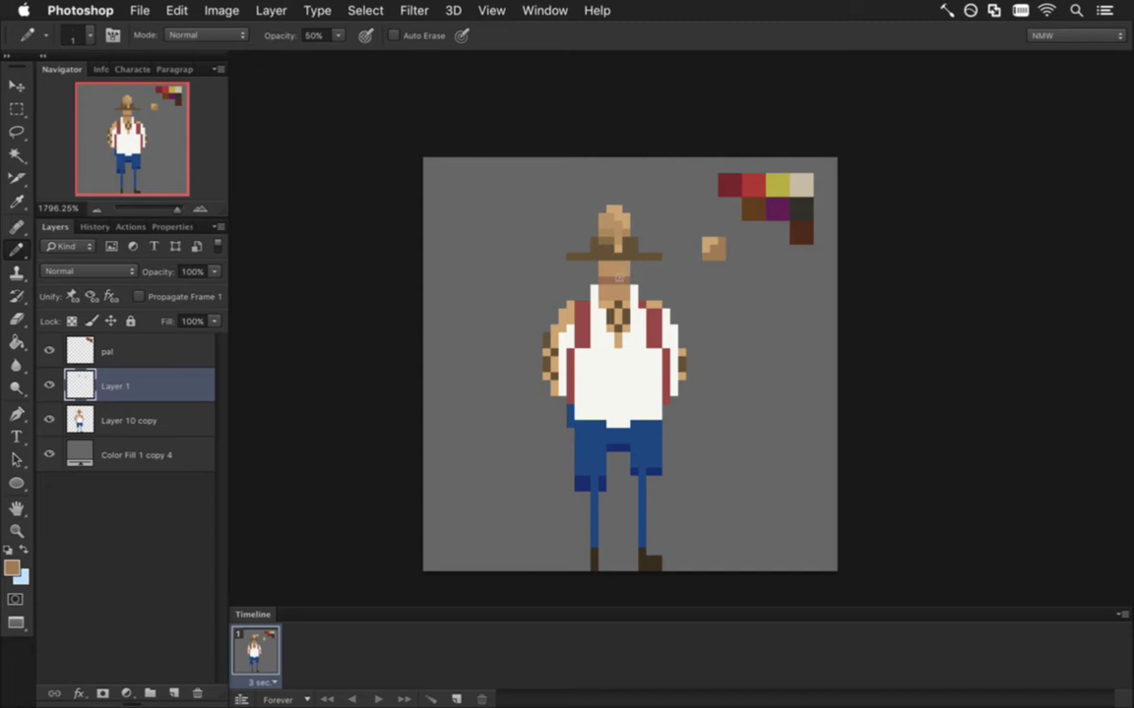
# Paint the captain's head on Layer 1 as a solid tan block over the face and hat crown at 100% pencil opacity
pyautogui.press('0')
pyautogui.moveTo(613, 223); pyautogui.dragTo(613, 242)
pyautogui.moveTo(625, 217)
pyautogui.mouseDown()
pyautogui.moveTo(625, 230)
pyautogui.moveTo(593, 242)
pyautogui.mouseUp()
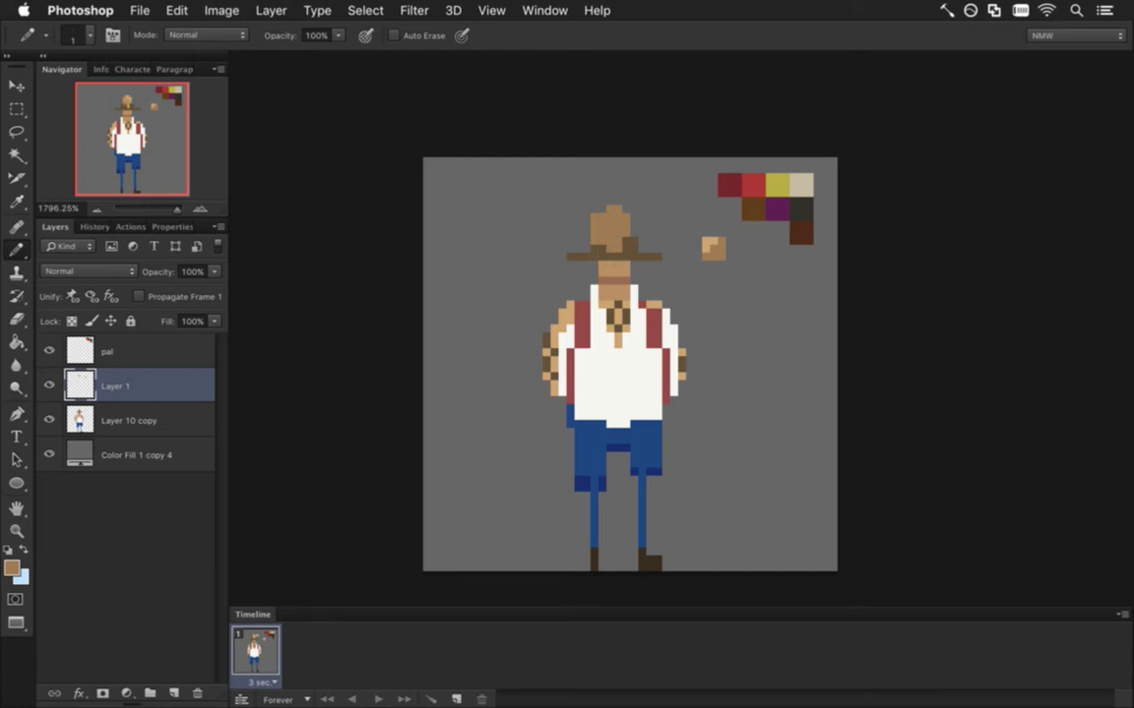
pyautogui.press('super+alt+z')
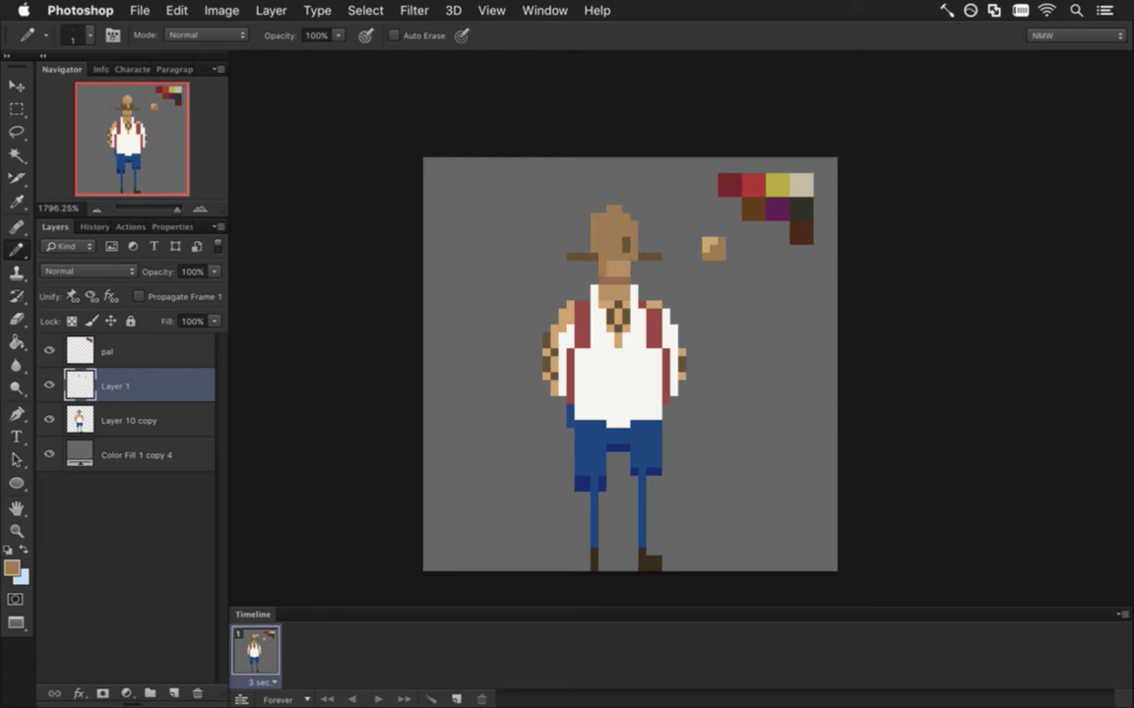
pyautogui.press('super+shift+z')
pyautogui.press('e')
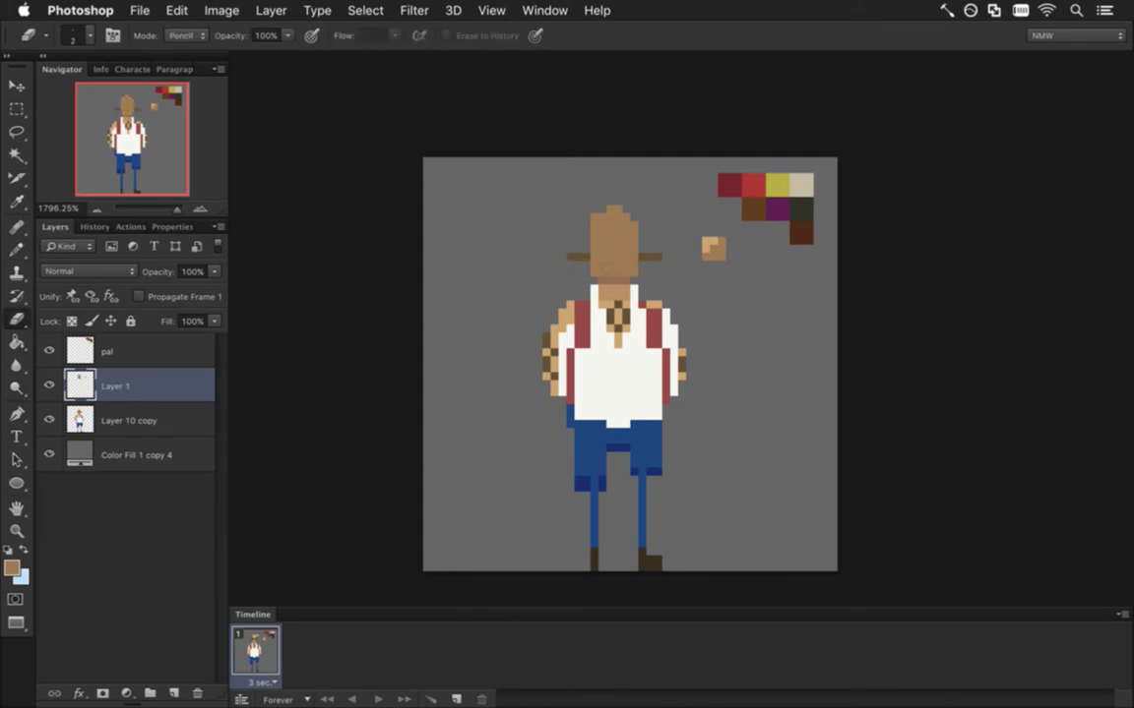
# Fade the Layer 10 copy reference to 21% opacity
pyautogui.click(169, 409)
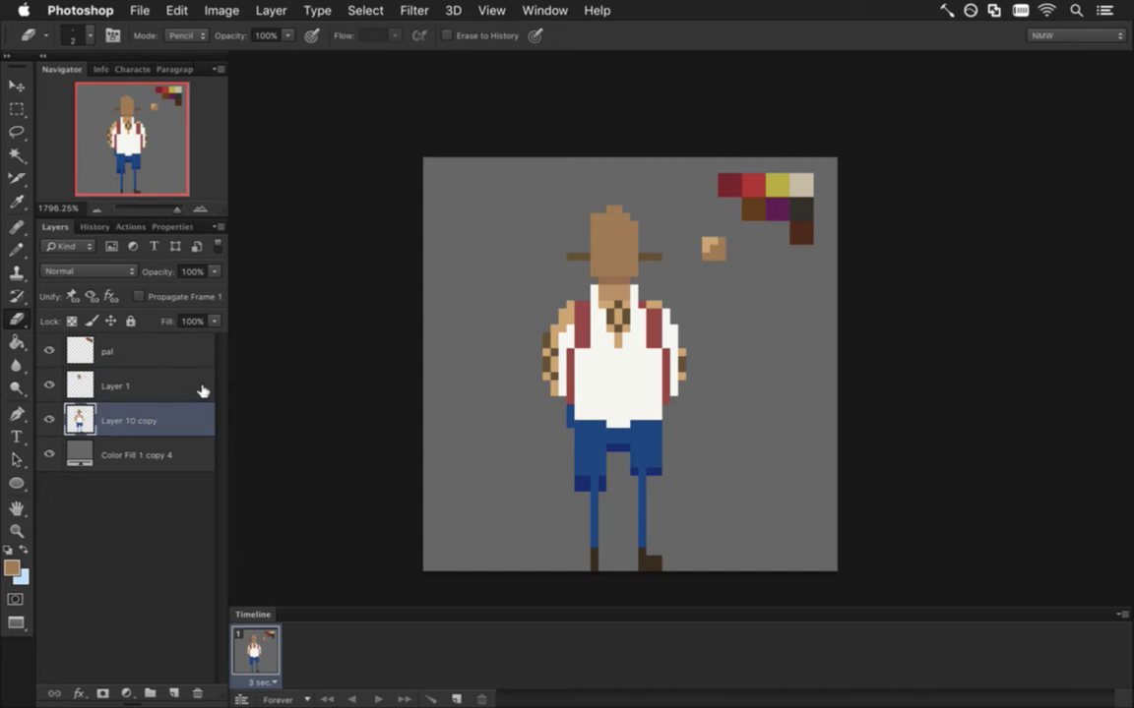
pyautogui.click(215, 273)
pyautogui.moveTo(151, 285); pyautogui.dragTo(147, 286)
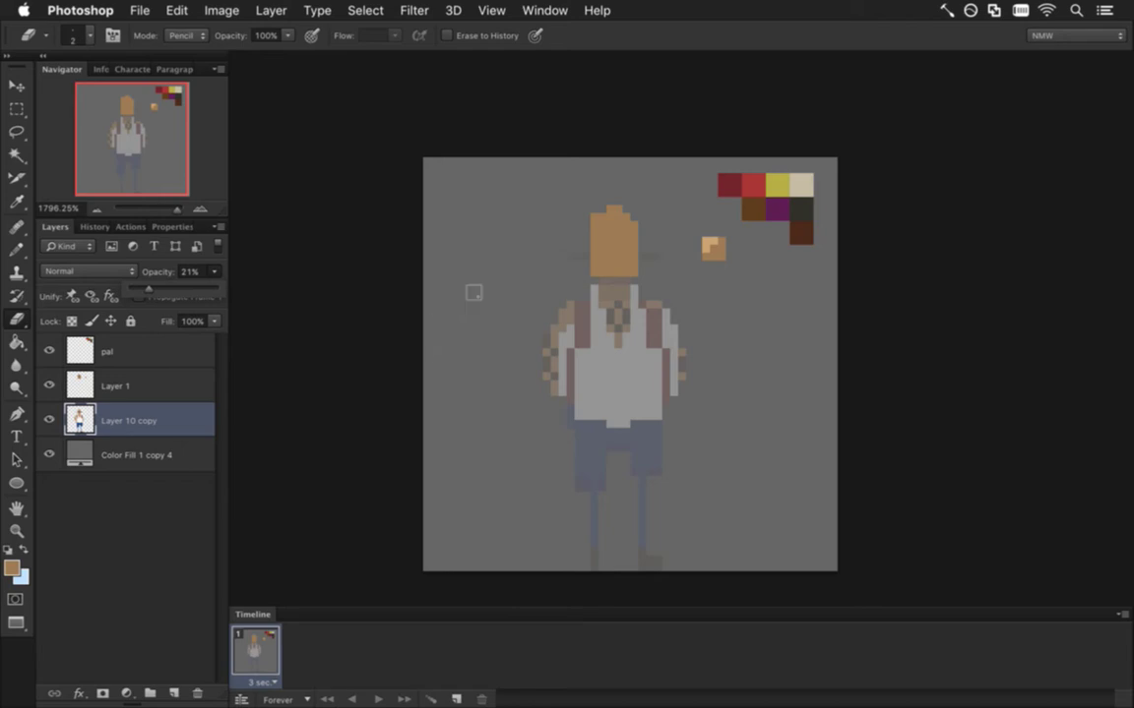
# Sample the dark red swatch and draw a brimmed hat with an upturned right edge above the captain's face on Layer 1
pyautogui.press('i')
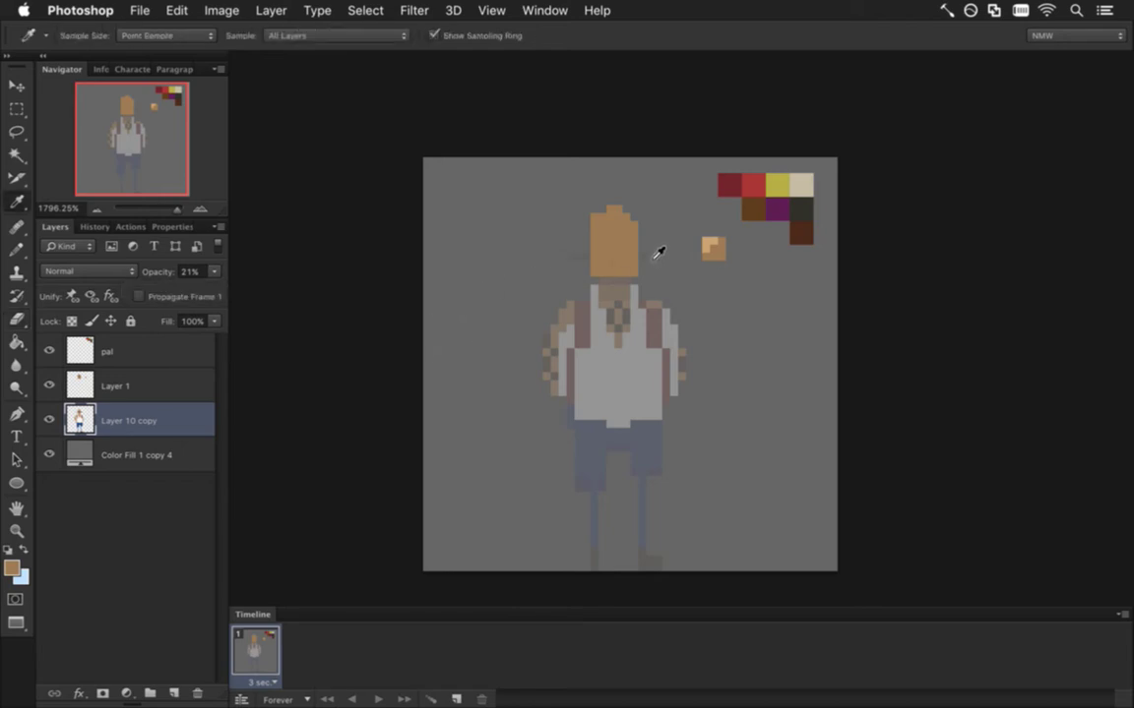
pyautogui.click(737, 191)
pyautogui.press('b')
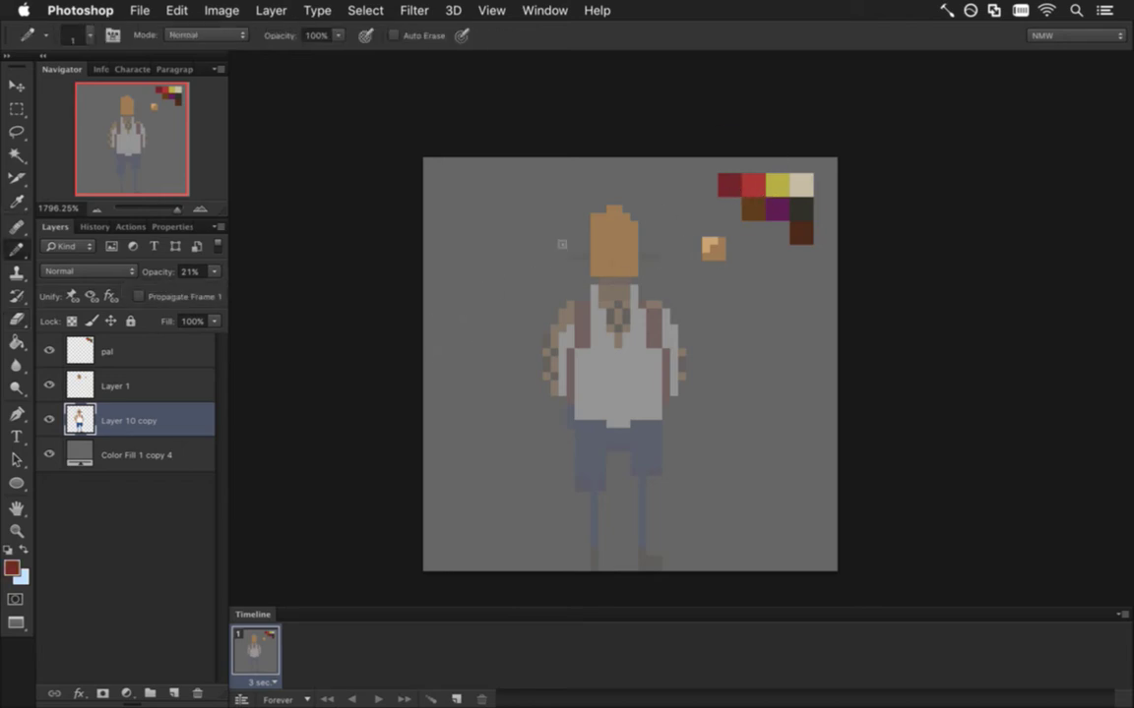
pyautogui.moveTo(552, 252); pyautogui.dragTo(605, 253)
pyautogui.press('super+z')
pyautogui.click(148, 388)
pyautogui.moveTo(570, 240); pyautogui.dragTo(602, 232)
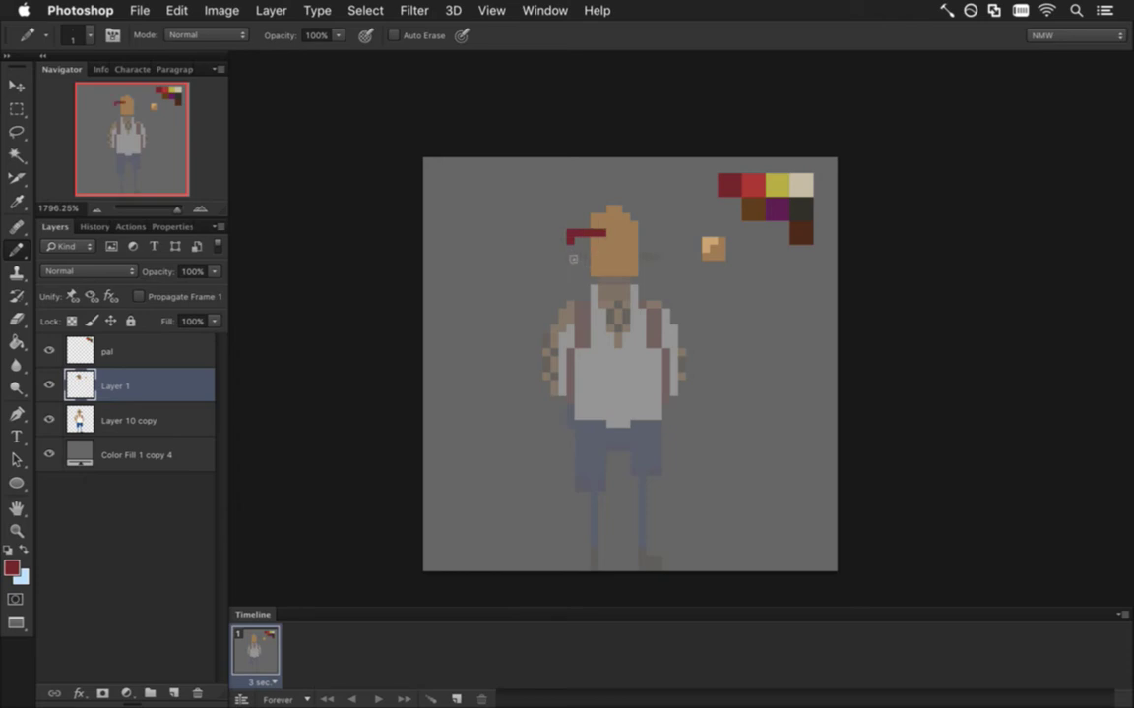
pyautogui.moveTo(590, 233); pyautogui.dragTo(667, 225)
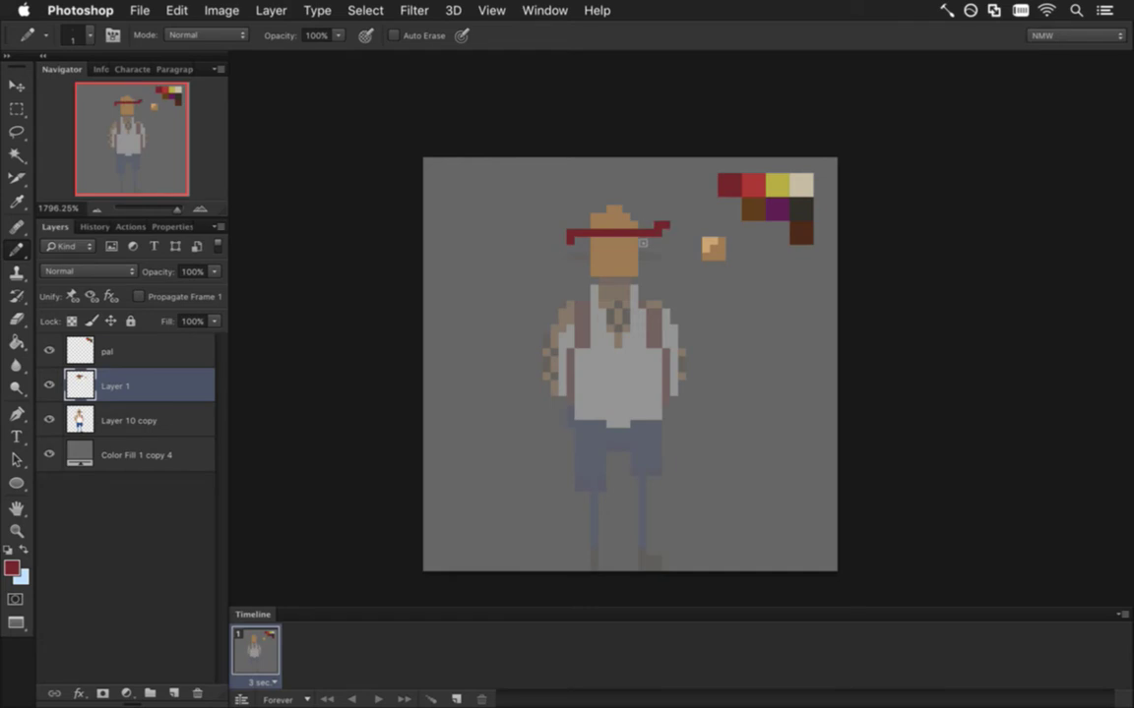
pyautogui.moveTo(639, 241)
pyautogui.mouseDown()
pyautogui.moveTo(617, 206)
pyautogui.moveTo(591, 203)
pyautogui.moveTo(600, 233)
pyautogui.mouseUp()
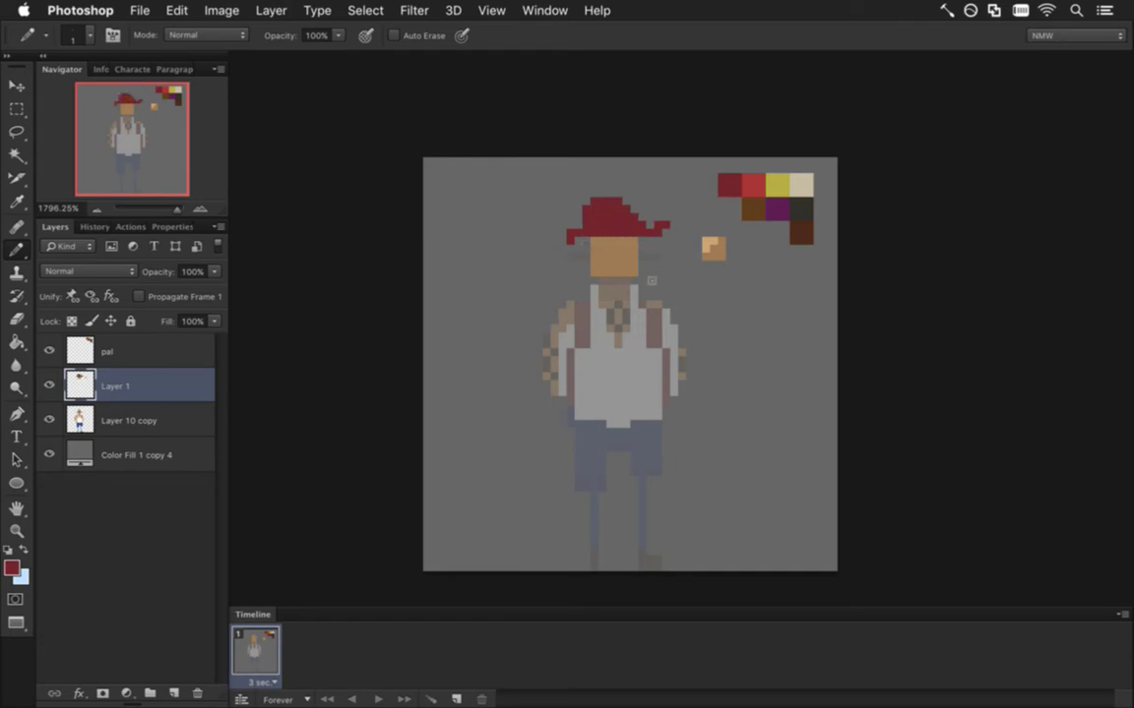
# Sample the bright red swatch and highlight the right edge of the hat's crown and its brim on Layer 1
pyautogui.press('alt')
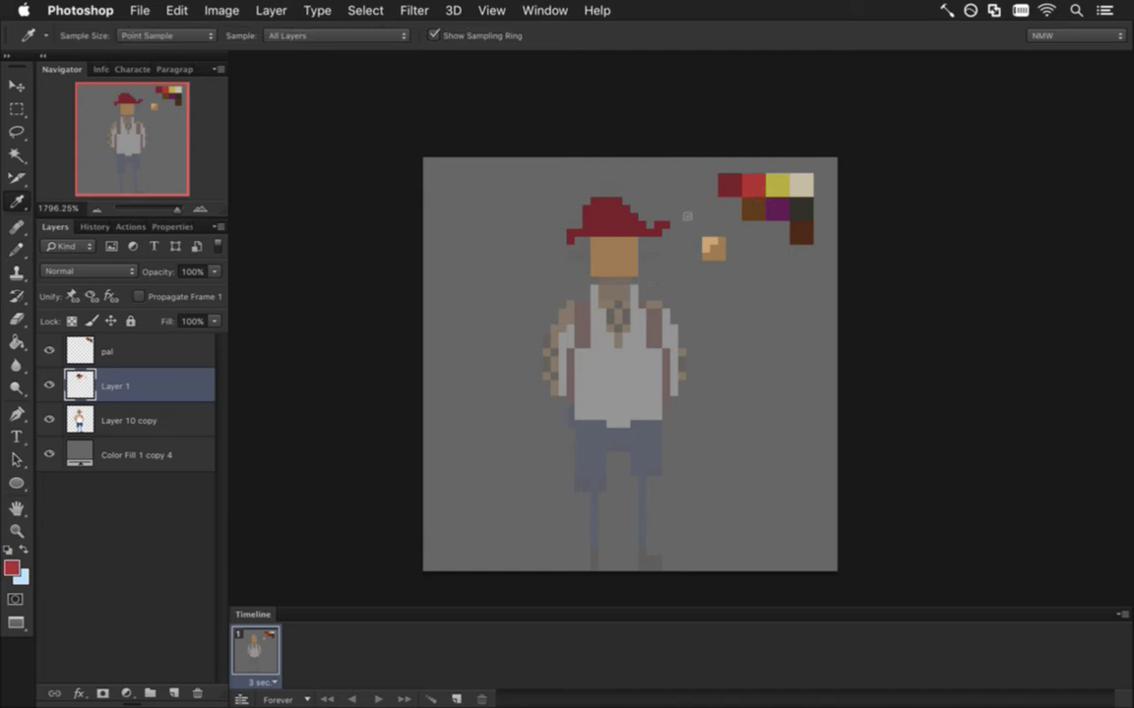
pyautogui.moveTo(612, 200)
pyautogui.mouseDown()
pyautogui.moveTo(658, 265)
pyautogui.moveTo(614, 224)
pyautogui.mouseUp()
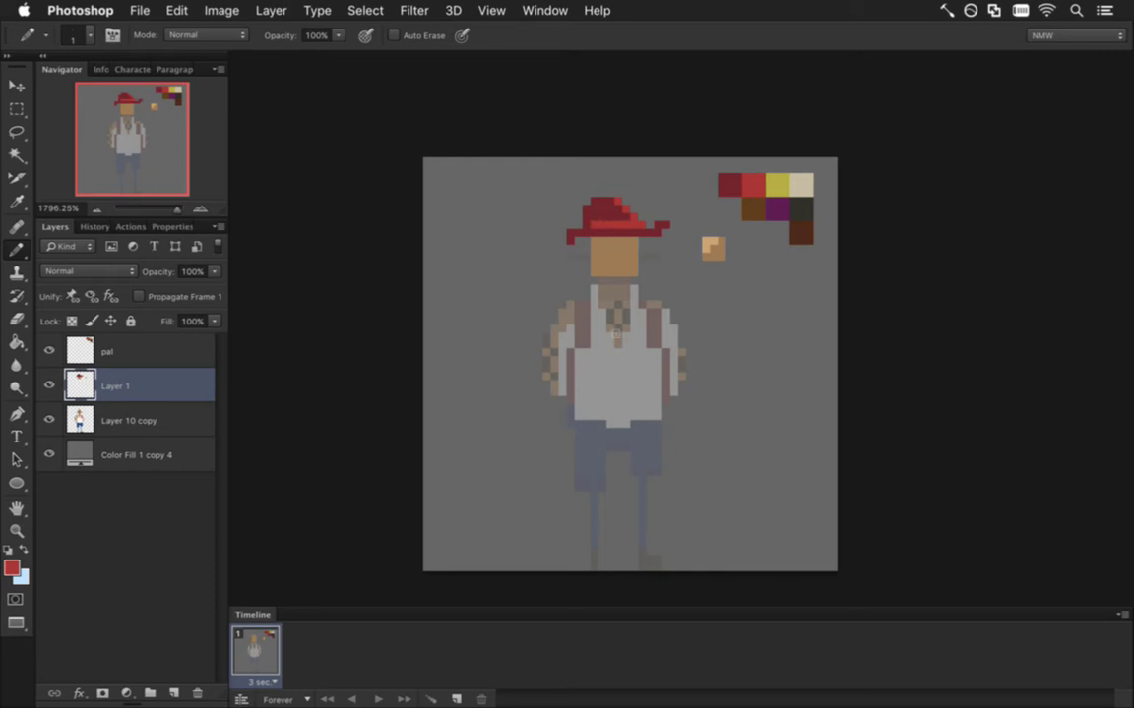
pyautogui.moveTo(647, 232); pyautogui.dragTo(605, 232)
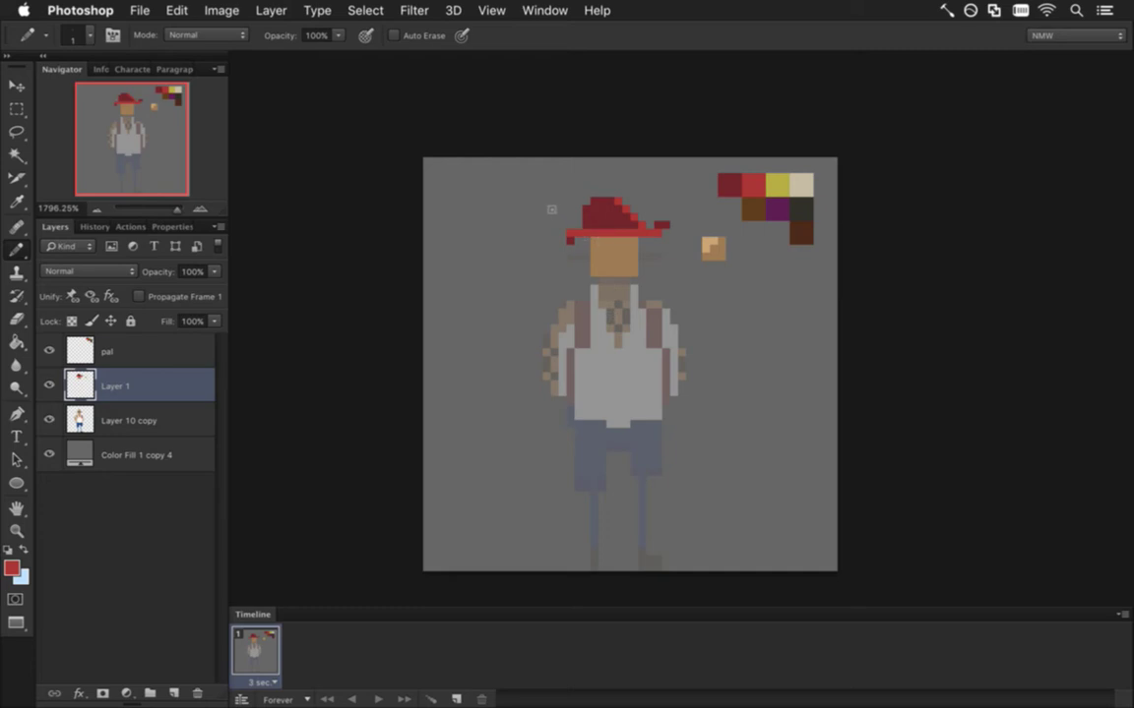
# Sample the dark grey-green swatch and draw a long tapering feather sweeping up and left from the hat
pyautogui.press('i')
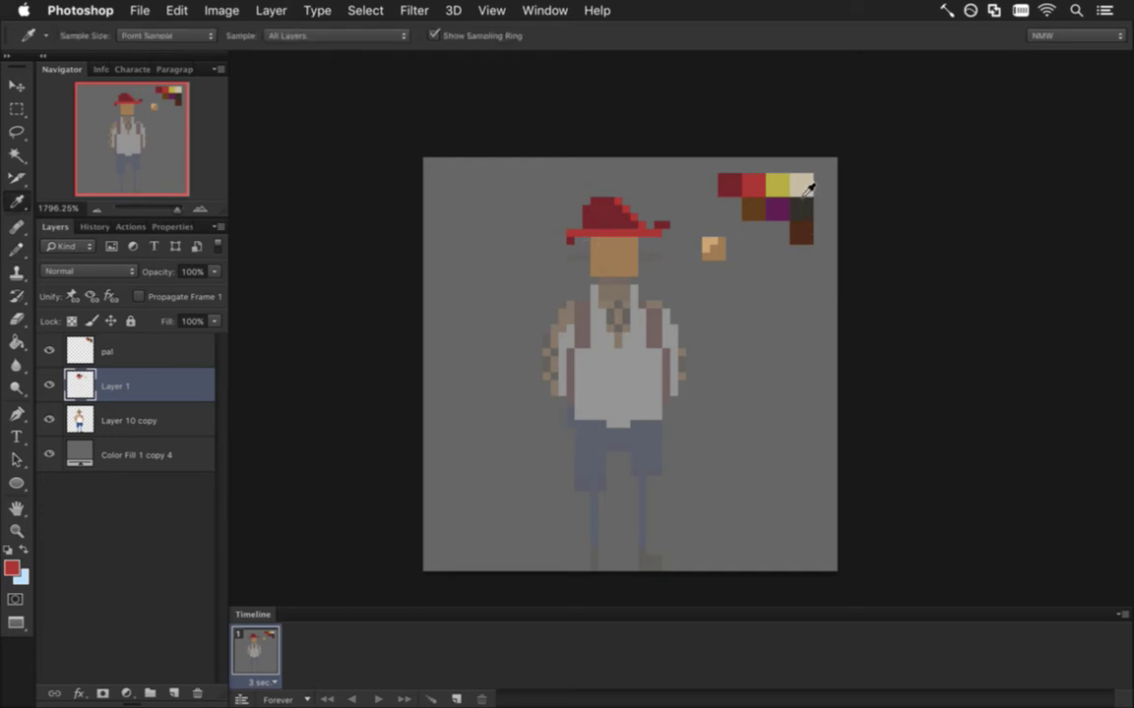
pyautogui.click(805, 210)
pyautogui.press('b')
pyautogui.moveTo(579, 215)
pyautogui.mouseDown()
pyautogui.moveTo(519, 209)
pyautogui.moveTo(504, 193)
pyautogui.mouseUp()
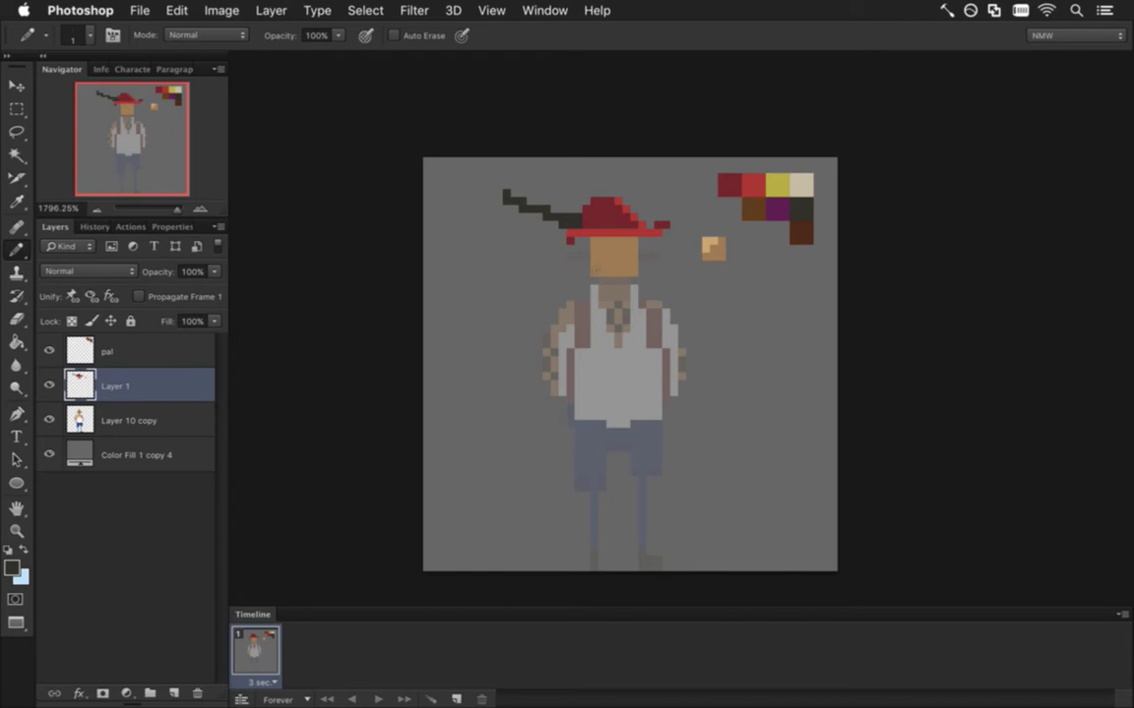
pyautogui.moveTo(526, 208); pyautogui.dragTo(474, 195)
pyautogui.press('e')
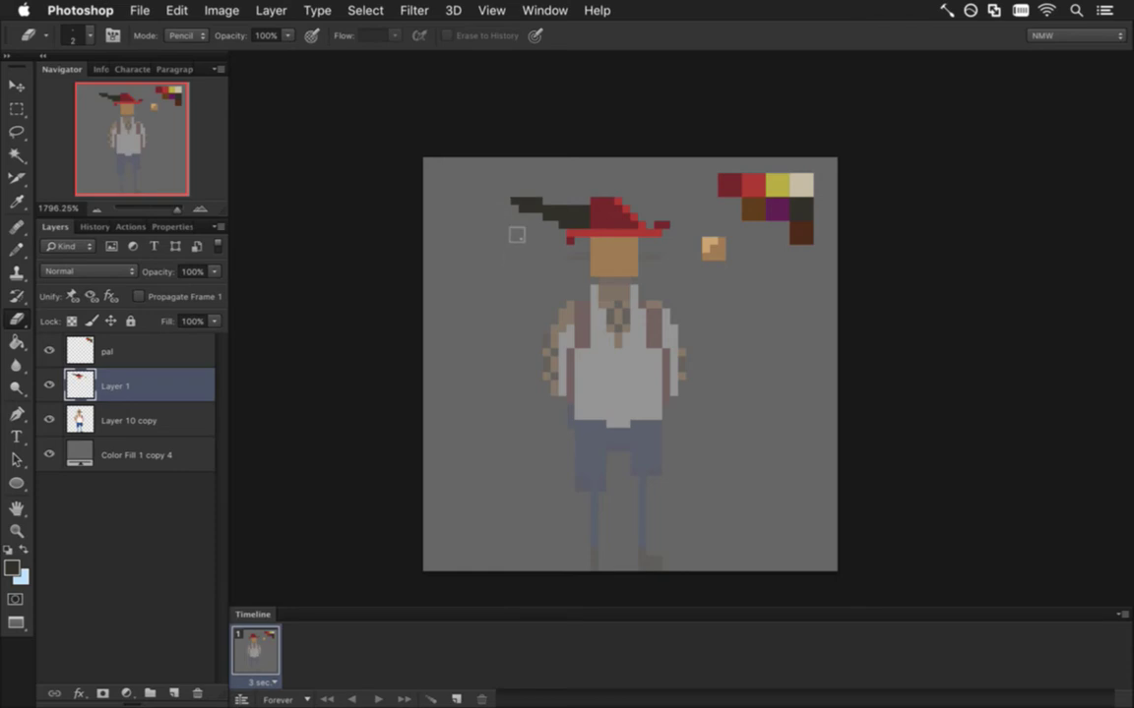
pyautogui.press('[')
# Sample the brim's bright red and thicken the brim across the forehead, with a drooping left end
pyautogui.press('i')
pyautogui.click(581, 239)
pyautogui.press('b')
pyautogui.click(562, 238)
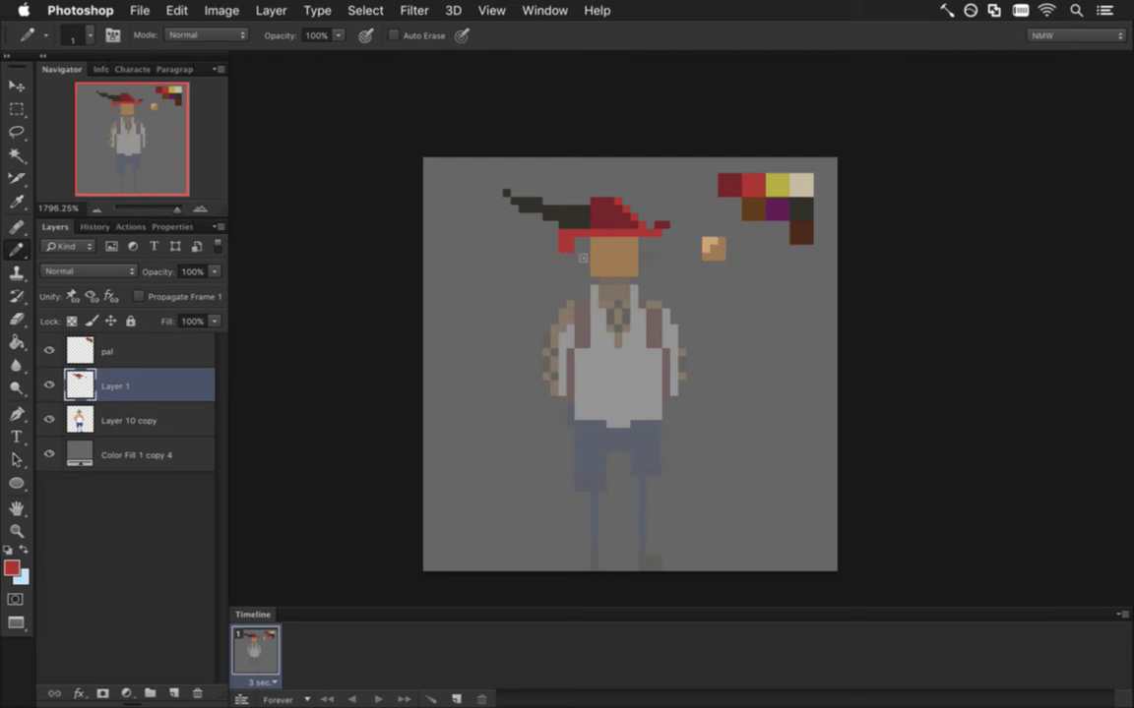
pyautogui.moveTo(590, 240)
pyautogui.mouseDown()
pyautogui.moveTo(651, 240)
pyautogui.moveTo(601, 232)
pyautogui.mouseUp()
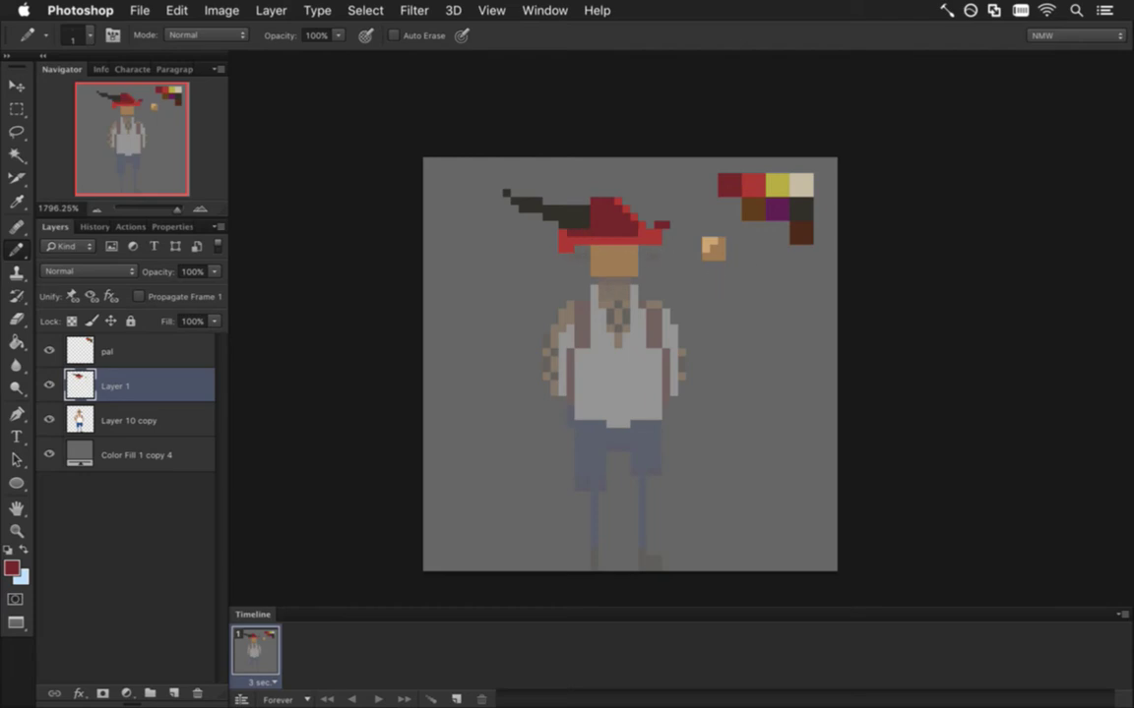
# Try a strip across the captain's eyes in palette purple and recolour it in brighter magenta b4389f
pyautogui.press('i')
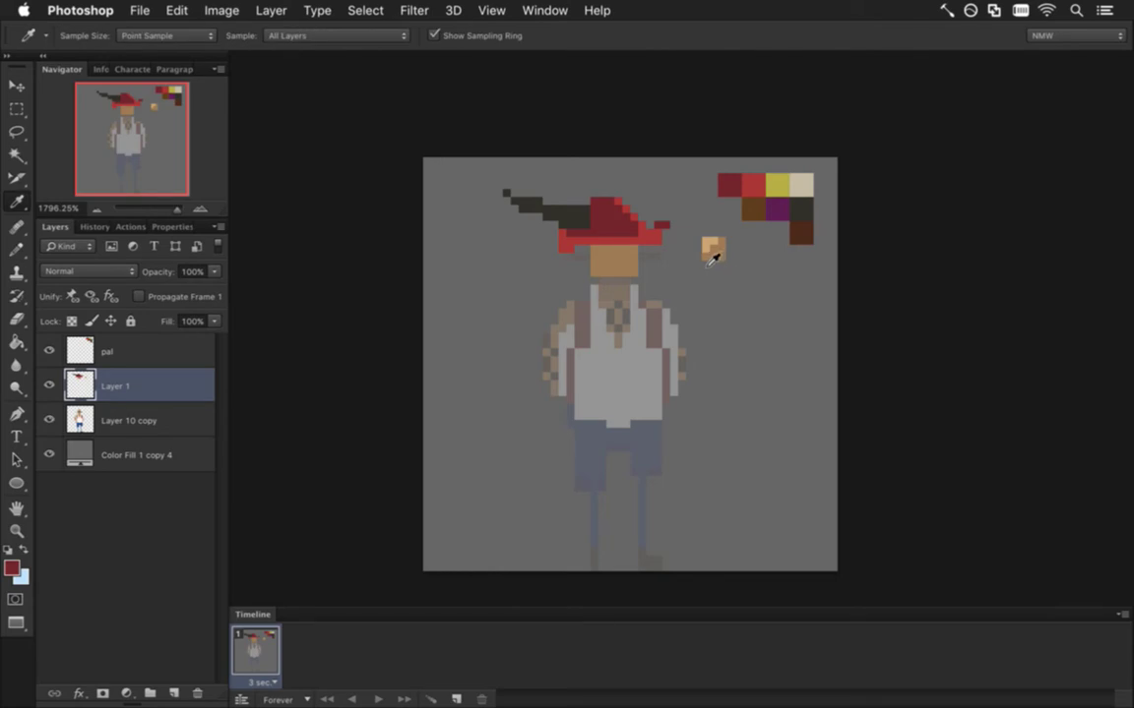
pyautogui.click(777, 210)
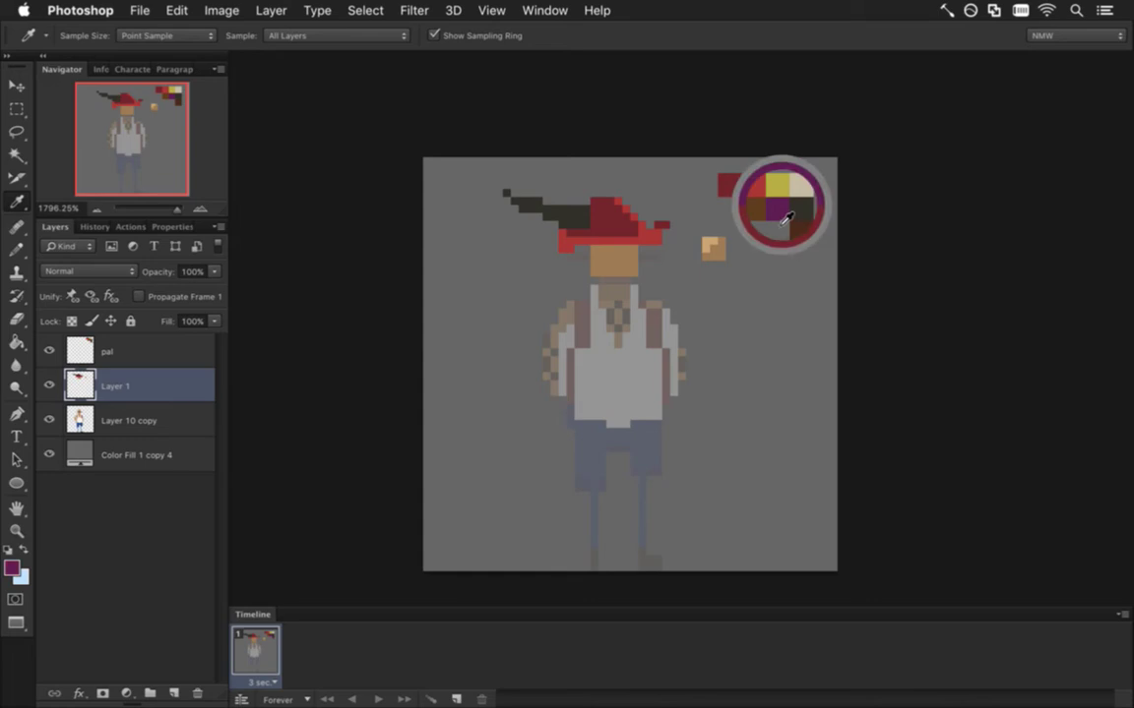
pyautogui.press('b')
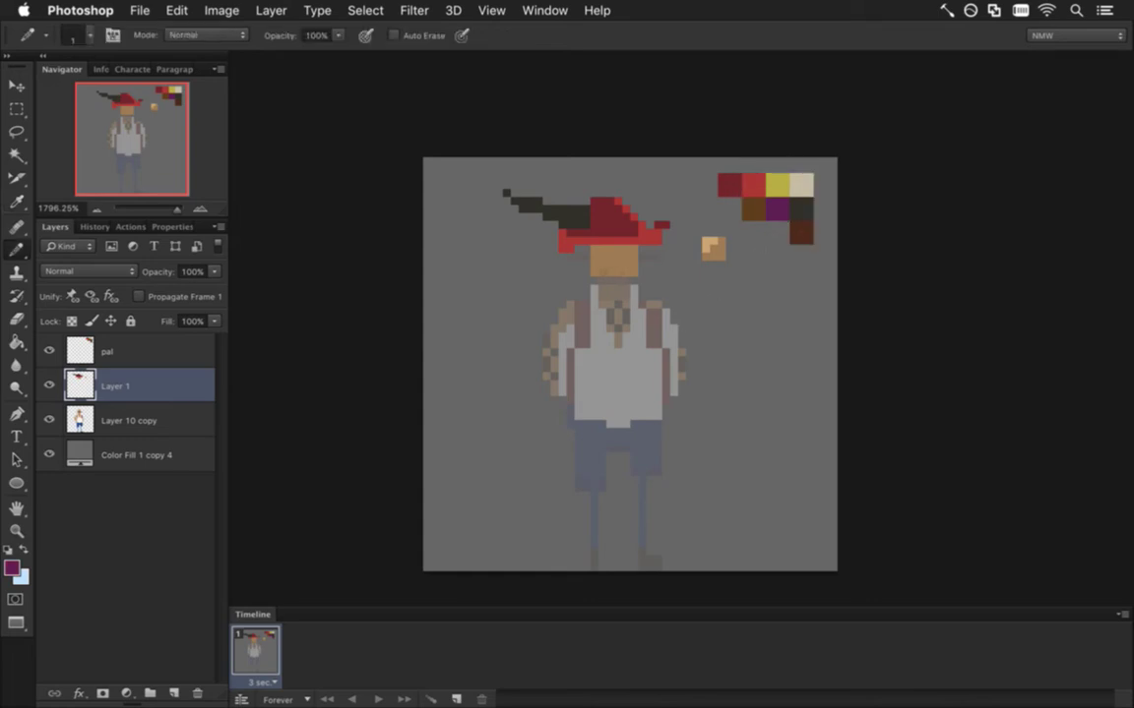
pyautogui.moveTo(603, 257); pyautogui.dragTo(633, 257)
pyautogui.click(12, 567)
pyautogui.moveTo(306, 392)
pyautogui.mouseDown()
pyautogui.moveTo(299, 421)
pyautogui.moveTo(299, 411)
pyautogui.mouseUp()
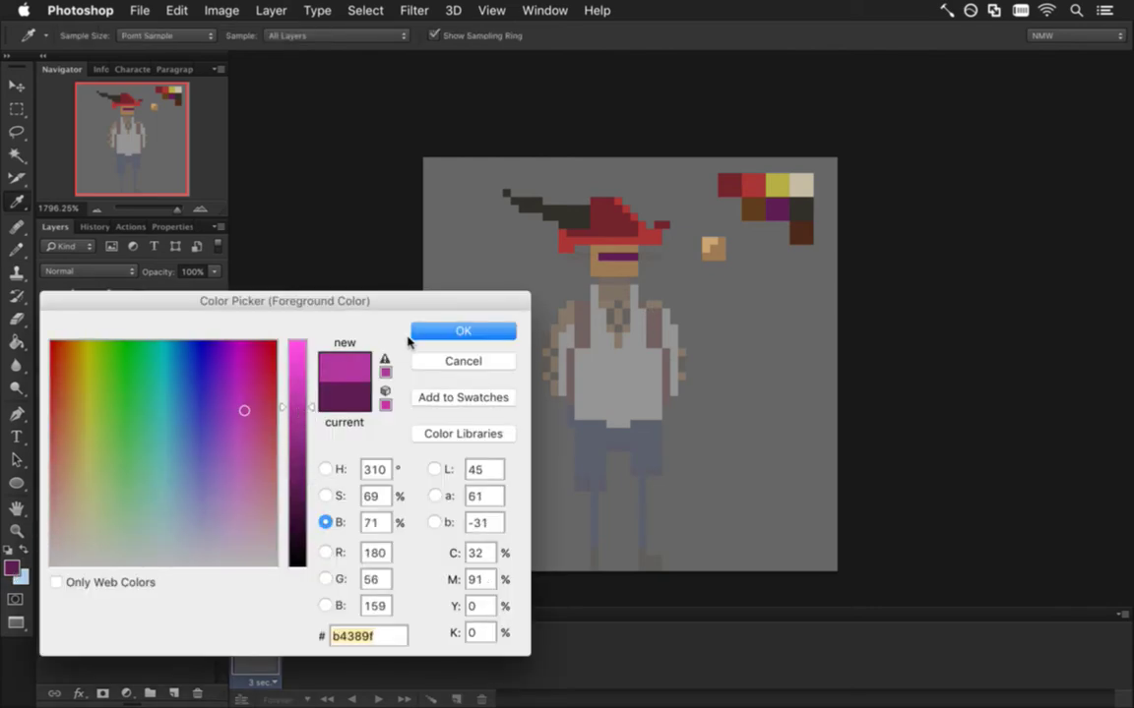
pyautogui.press('Return')
pyautogui.click(626, 257)
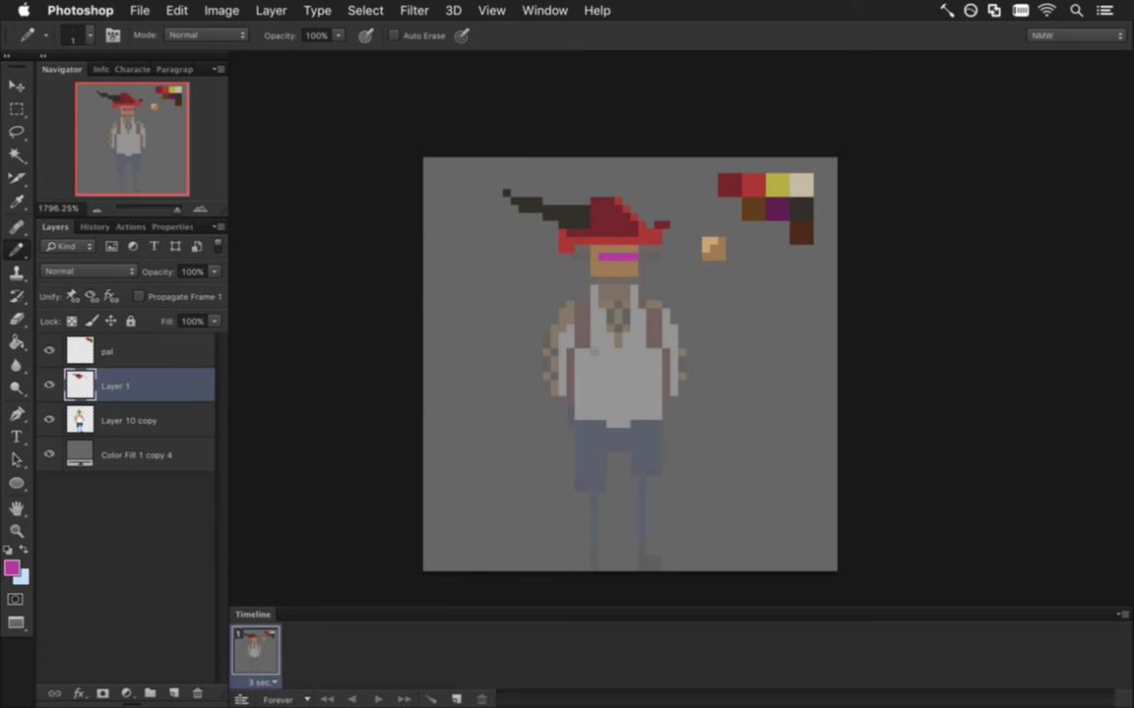
# Paint the strip across the captain's eyes with the palette's yellow
pyautogui.keyDown('alt'); pyautogui.click(777, 185); pyautogui.keyUp('alt')
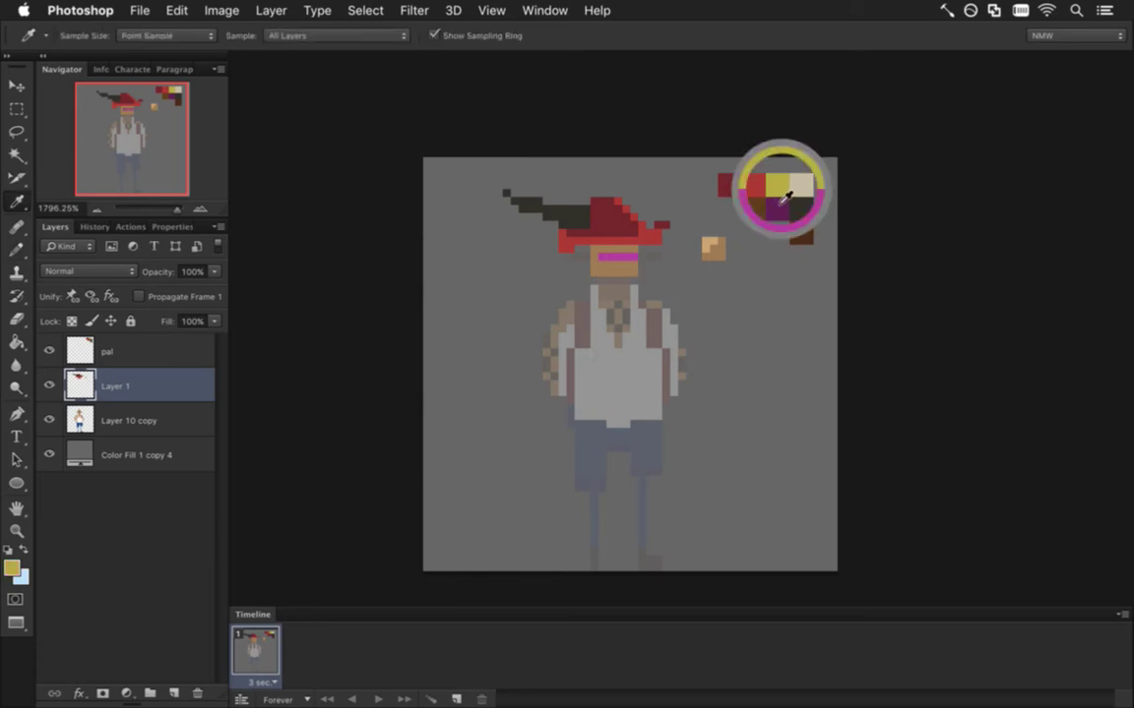
pyautogui.moveTo(598, 257); pyautogui.dragTo(635, 257)
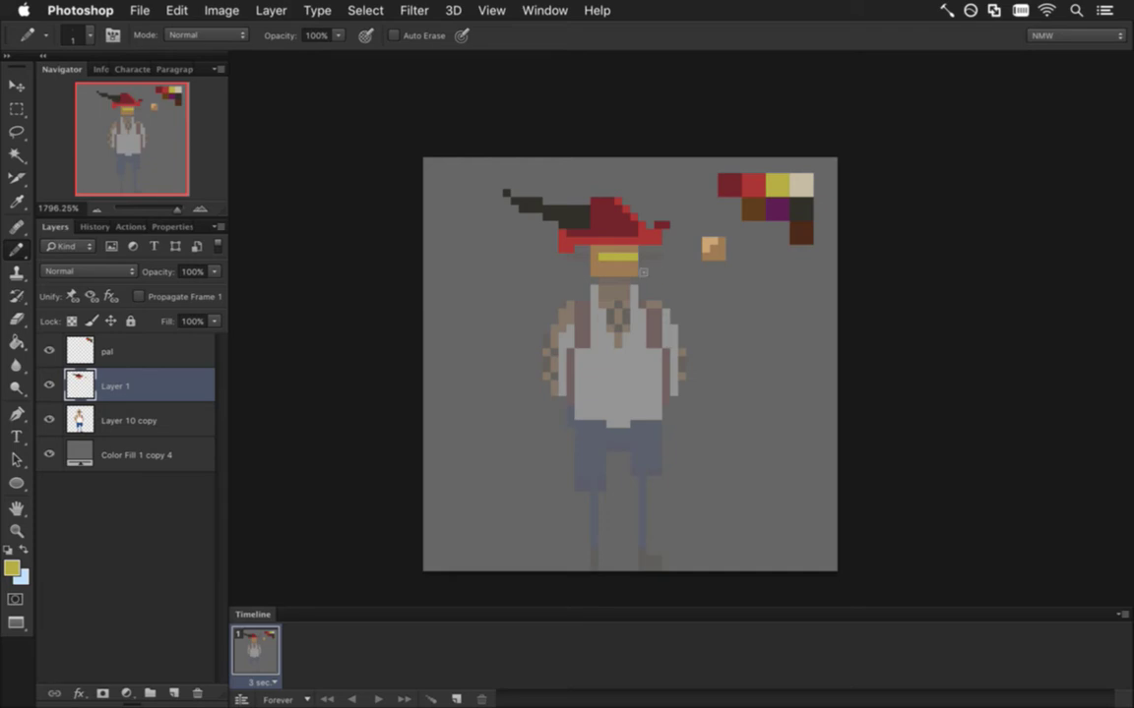
# Mix a darker brown (876349) from the face tan, add a small nose and chin shadow, and save the file
pyautogui.keyDown('alt'); pyautogui.click(714, 250); pyautogui.keyUp('alt')
pyautogui.keyDown('alt'); pyautogui.click(605, 267); pyautogui.keyUp('alt')
pyautogui.click(11, 567)
pyautogui.moveTo(298, 437); pyautogui.dragTo(299, 458)
pyautogui.click(324, 471)
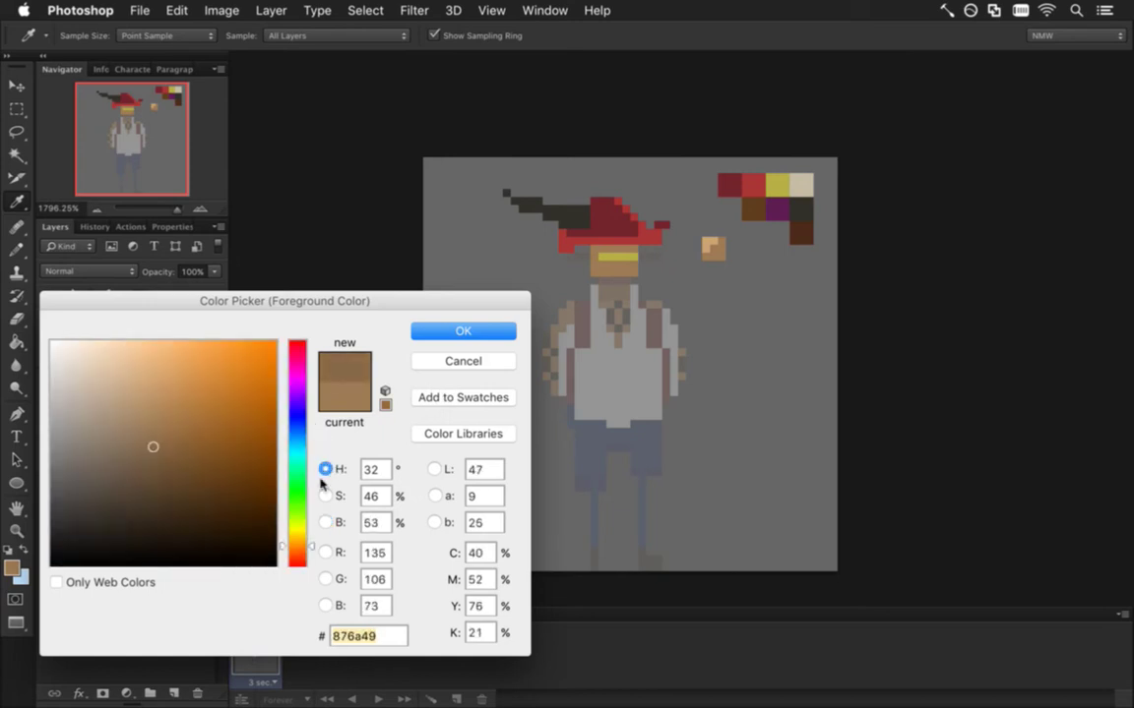
pyautogui.moveTo(312, 547); pyautogui.dragTo(311, 555)
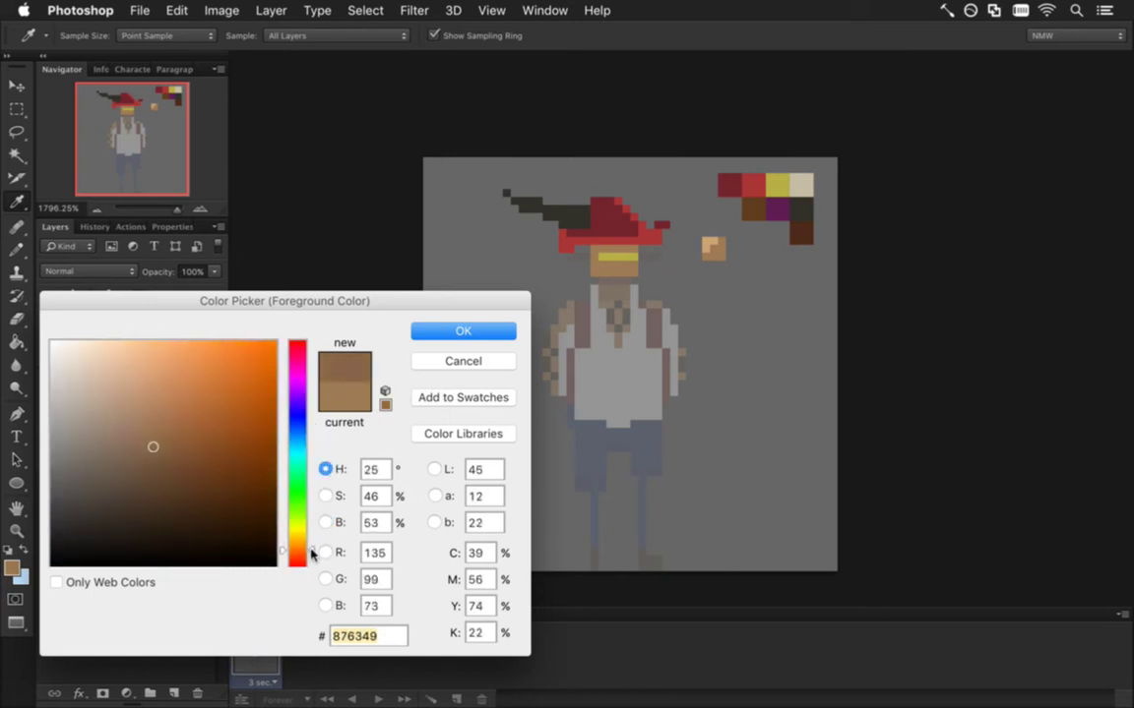
pyautogui.click(467, 331)
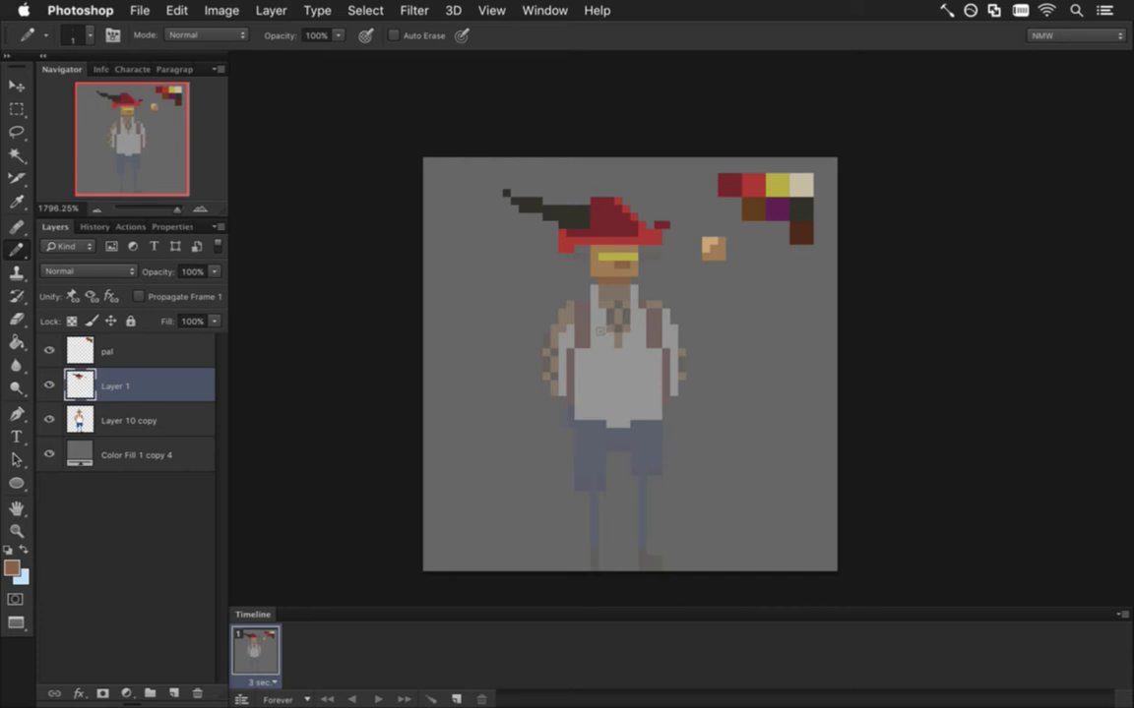
pyautogui.press('alt')
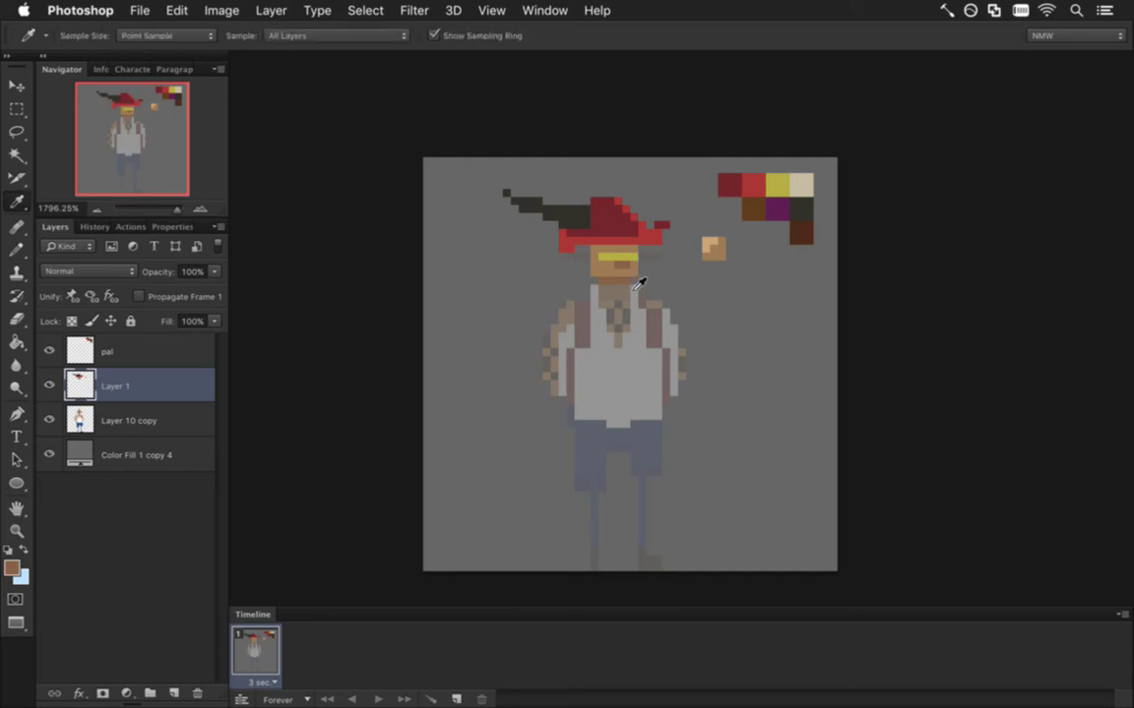
pyautogui.press('alt')
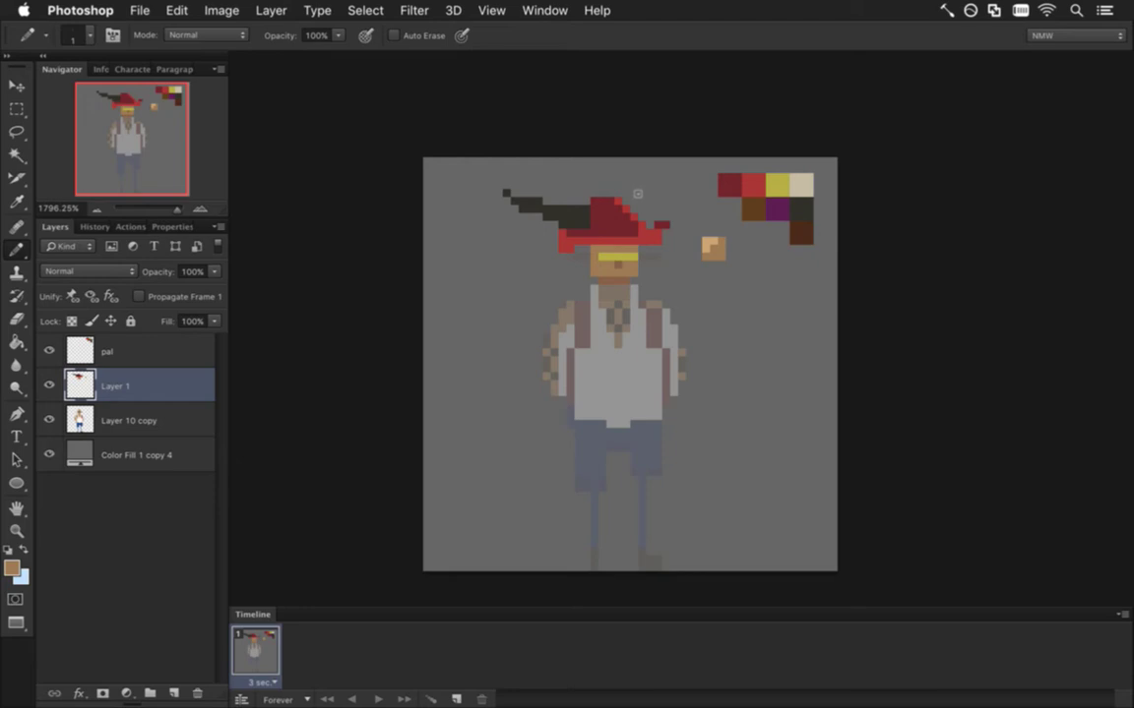
pyautogui.press('super+s')
# Outline the captain's bare torso, shoulders and arms in the skin tan on Layer 1 and fill them solid
pyautogui.press('alt')
pyautogui.moveTo(558, 295)
pyautogui.mouseDown()
pyautogui.moveTo(540, 313)
pyautogui.moveTo(563, 421)
pyautogui.moveTo(561, 364)
pyautogui.mouseUp()
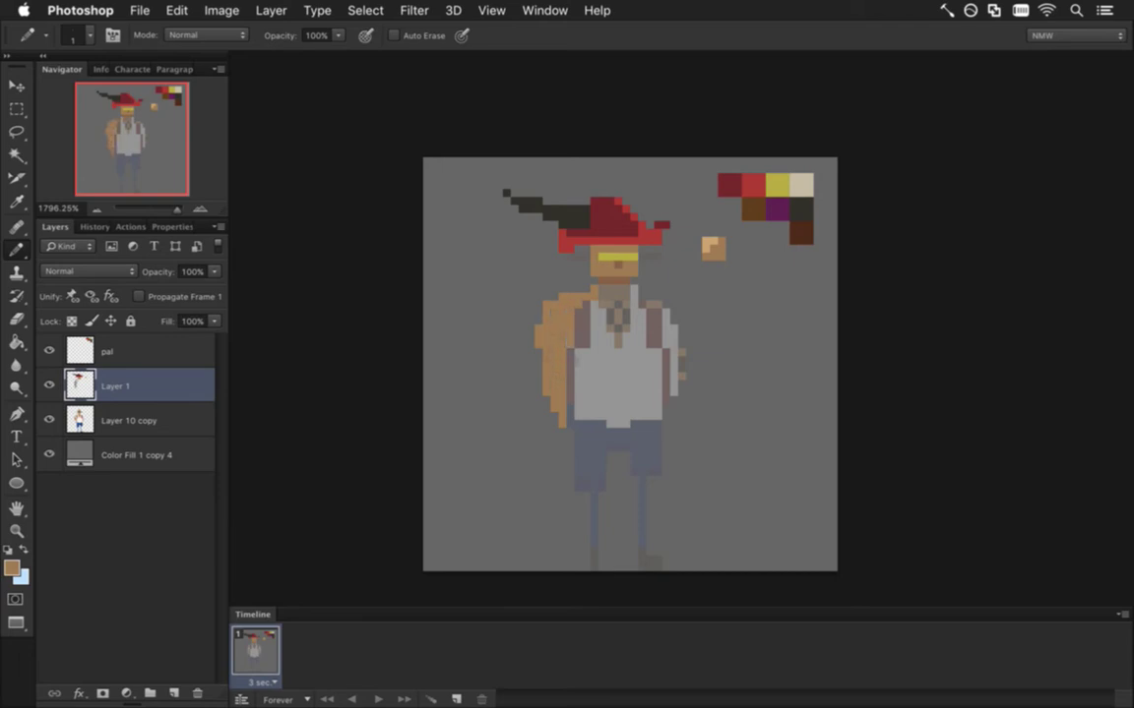
pyautogui.moveTo(581, 377)
pyautogui.mouseDown()
pyautogui.moveTo(580, 440)
pyautogui.moveTo(595, 430)
pyautogui.moveTo(611, 435)
pyautogui.moveTo(598, 443)
pyautogui.moveTo(657, 421)
pyautogui.mouseUp()
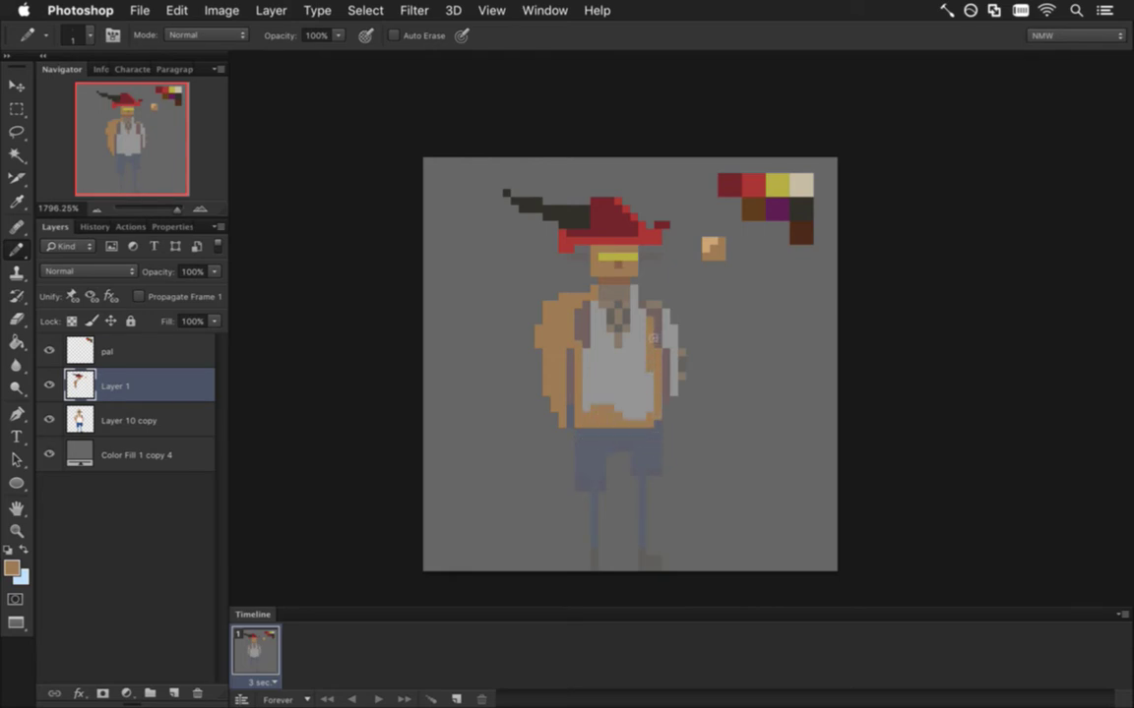
pyautogui.click(559, 292)
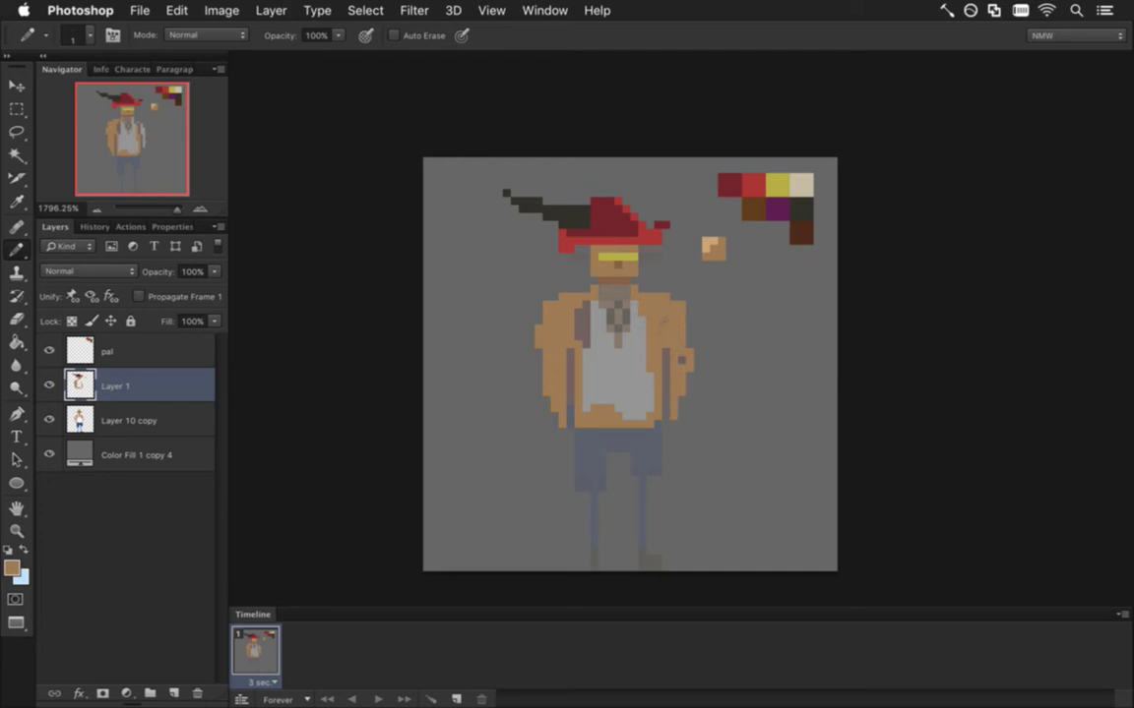
pyautogui.press('g')
pyautogui.click(628, 389)
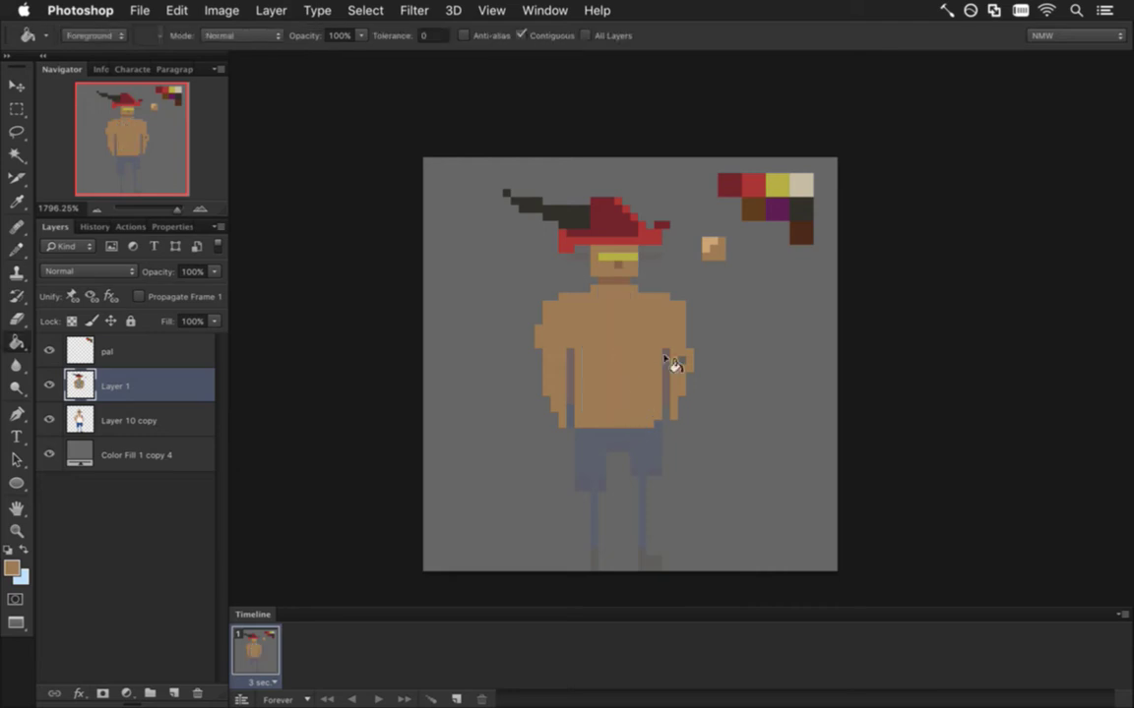
pyautogui.press('b')
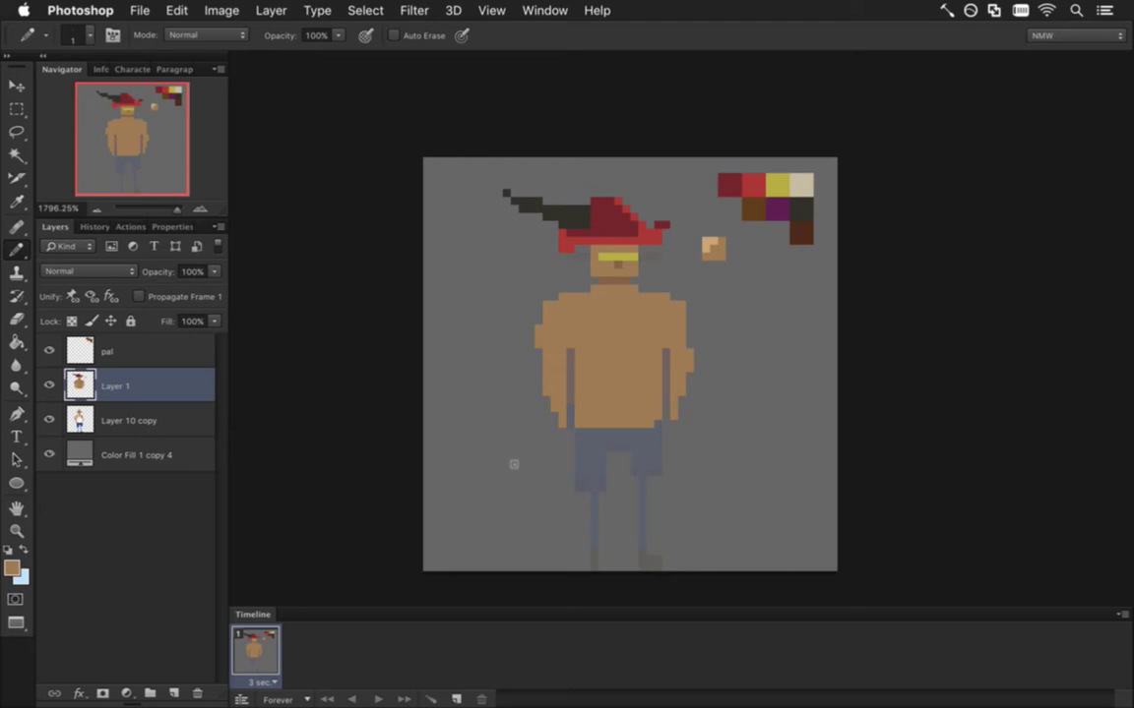
# Sample the palette's brown and paint the captain's shorts with two thin legs reaching the canvas bottom
pyautogui.press('i')
pyautogui.click(753, 211)
pyautogui.press('b')
pyautogui.moveTo(579, 433); pyautogui.dragTo(590, 584)
pyautogui.moveTo(601, 455)
pyautogui.mouseDown()
pyautogui.moveTo(593, 489)
pyautogui.moveTo(580, 438)
pyautogui.moveTo(588, 464)
pyautogui.moveTo(655, 433)
pyautogui.moveTo(638, 560)
pyautogui.mouseUp()
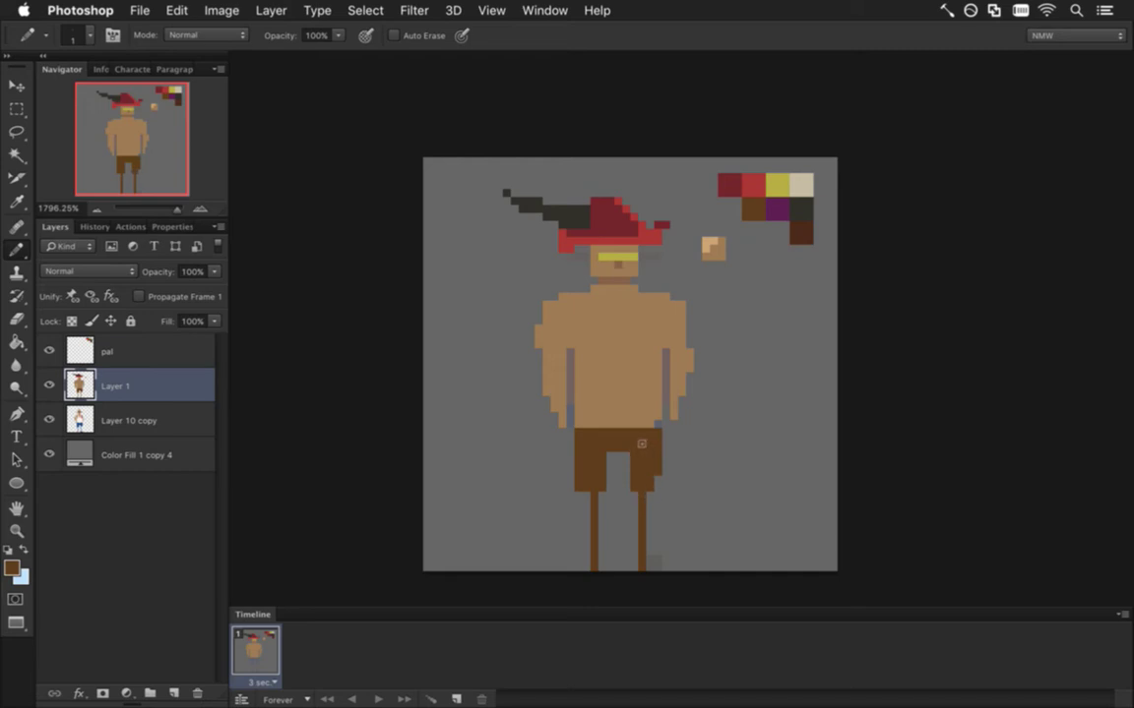
pyautogui.press('e')
pyautogui.moveTo(723, 257)
pyautogui.mouseDown()
pyautogui.moveTo(709, 242)
pyautogui.moveTo(730, 234)
pyautogui.mouseUp()
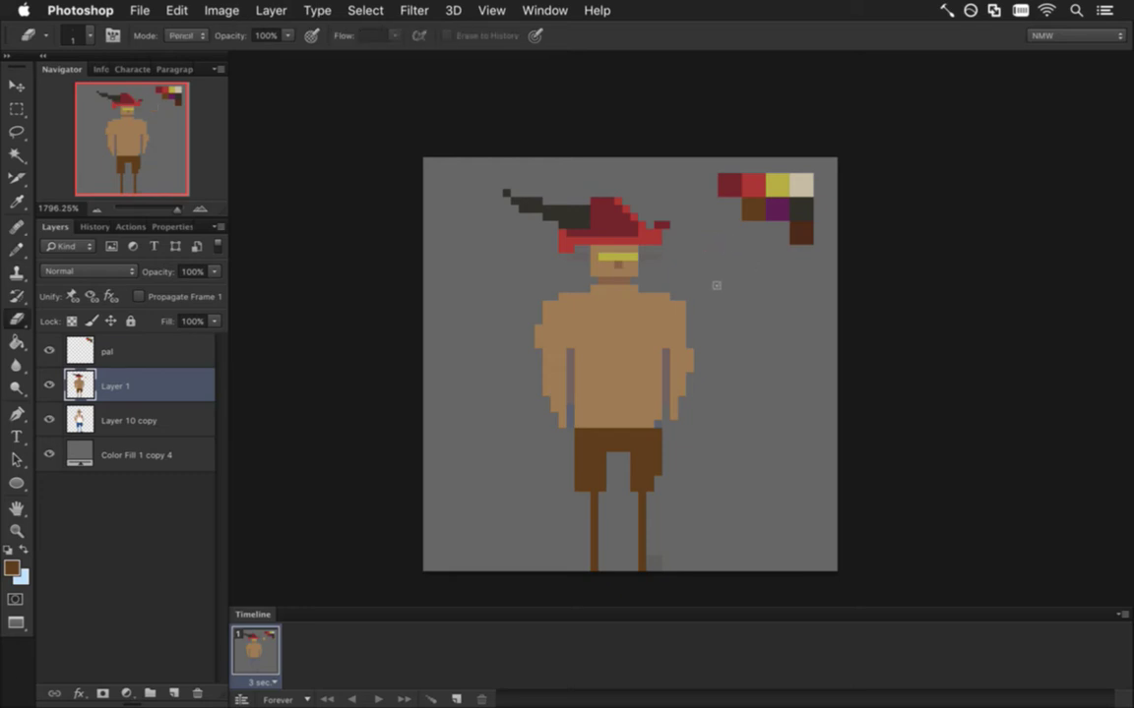
pyautogui.press('super+z')
# Sample the light skin tone from the mixed swatch and add it beside the cream swatch on the pal layer
pyautogui.press('i')
pyautogui.click(712, 252)
pyautogui.press('b')
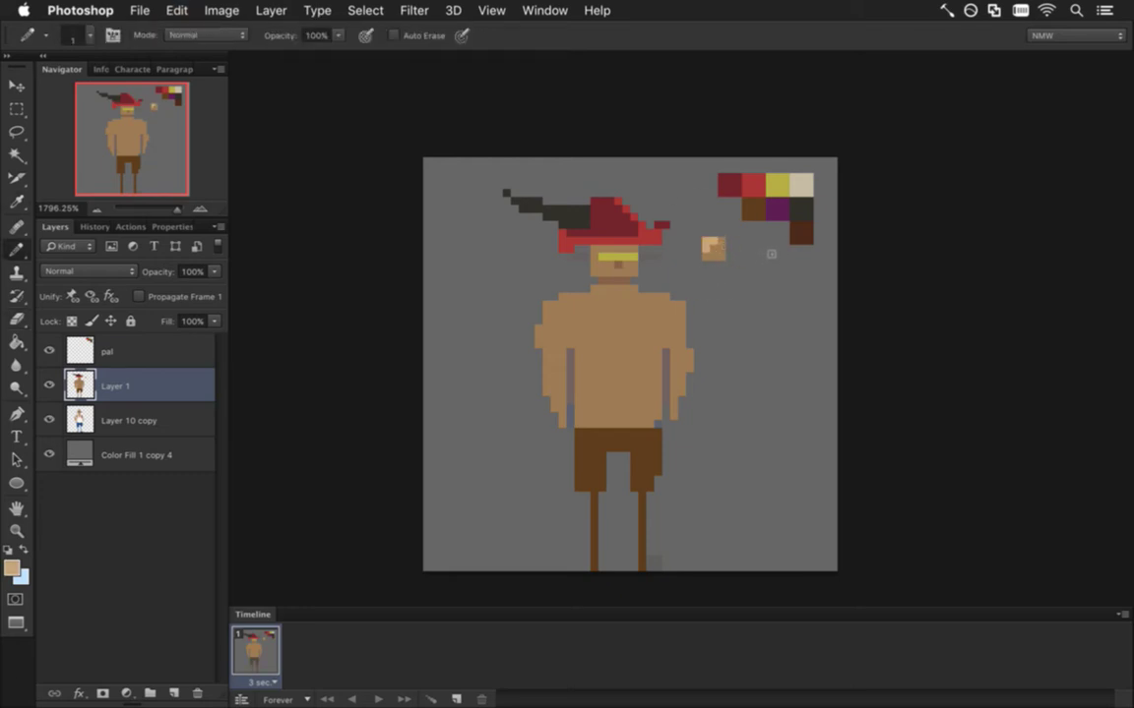
pyautogui.click(825, 177)
pyautogui.moveTo(823, 195)
pyautogui.mouseDown()
pyautogui.moveTo(819, 179)
pyautogui.moveTo(831, 180)
pyautogui.moveTo(825, 187)
pyautogui.mouseUp()
pyautogui.press('super+z')
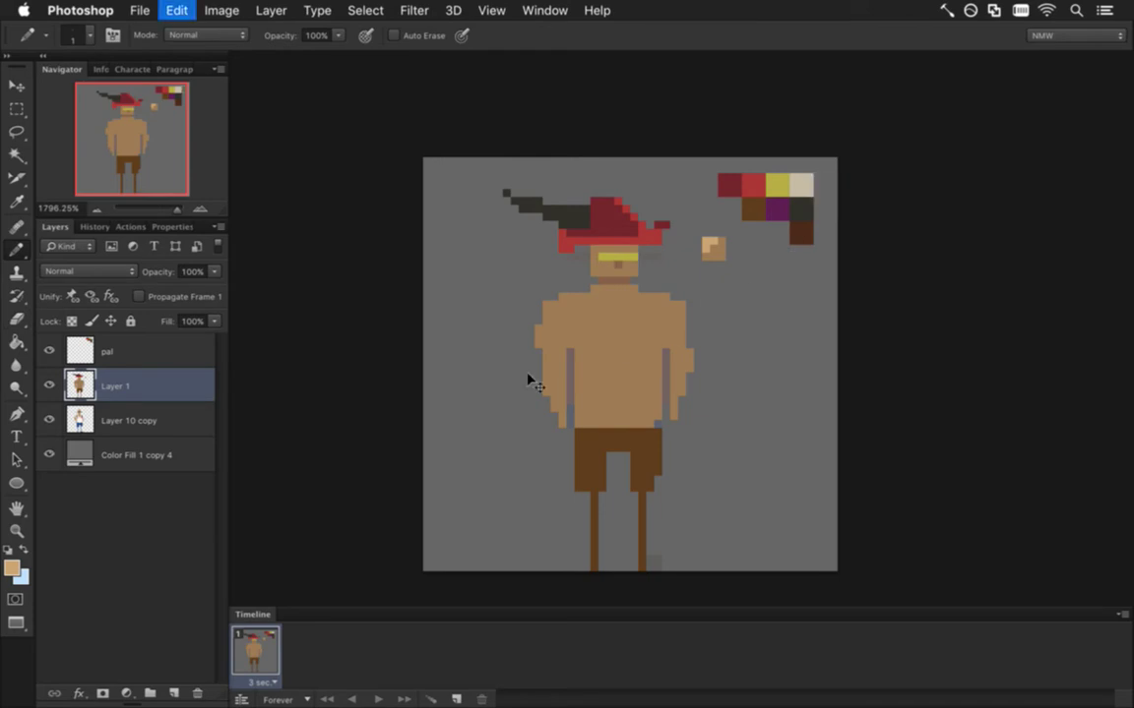
pyautogui.click(169, 353)
pyautogui.press('super+z')
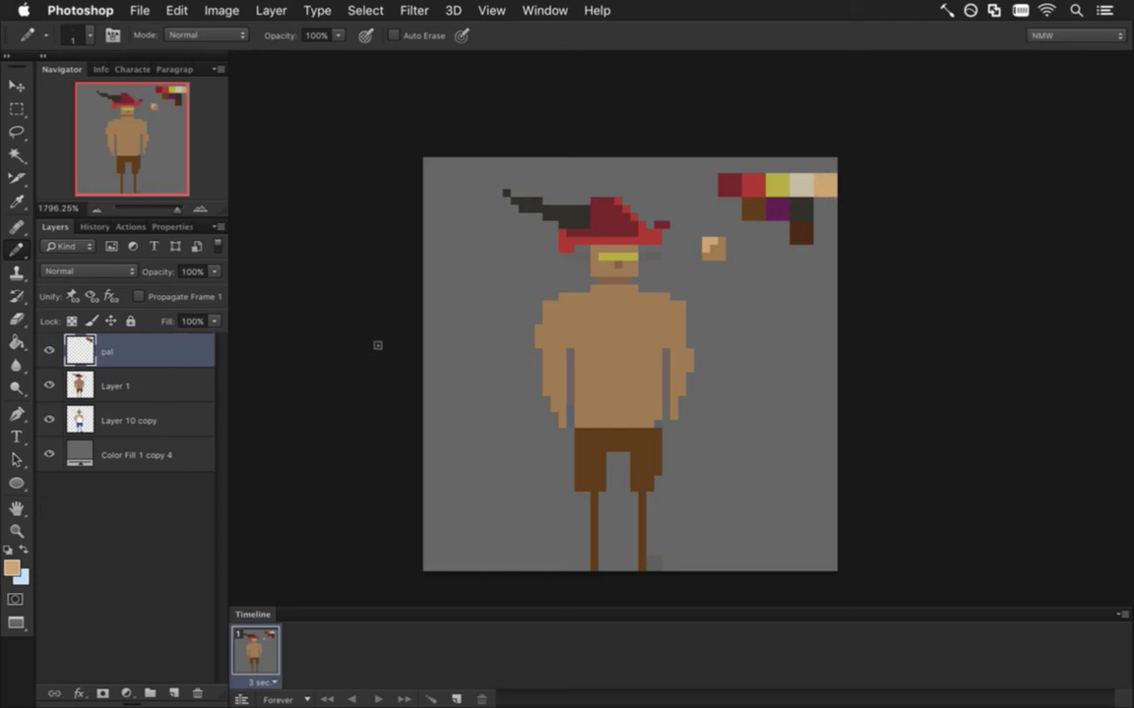
# Erase the mixed skin swatch below the palette from Layer 1
pyautogui.click(163, 387)
pyautogui.press('e')
pyautogui.moveTo(721, 250); pyautogui.dragTo(703, 250)
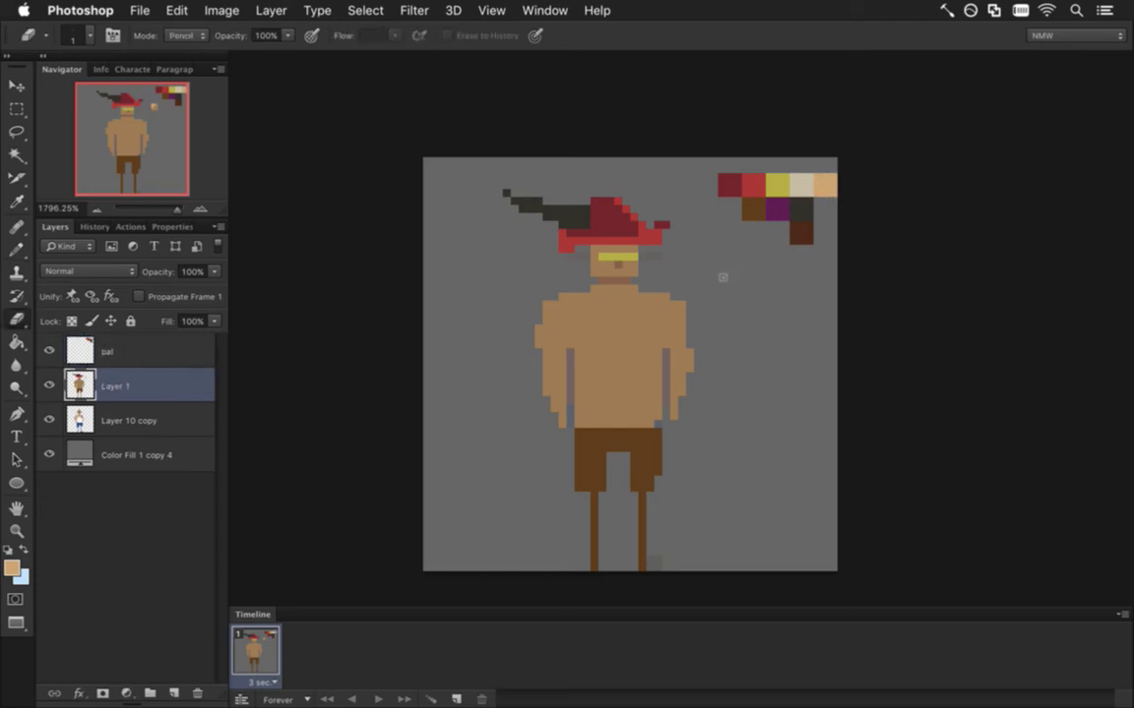
# Delete the Layer 10 copy reference and hide the pal and Color Fill 1 copy 4 layers around Layer 1
pyautogui.click(49, 351)
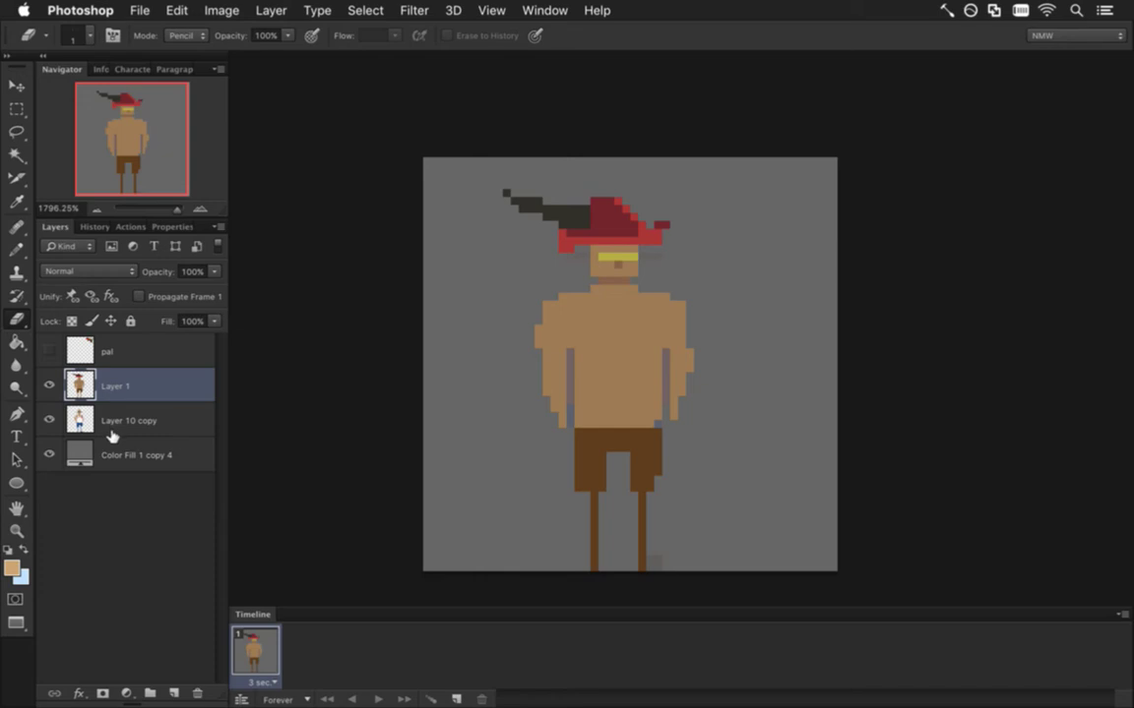
pyautogui.click(49, 420)
pyautogui.click(113, 421)
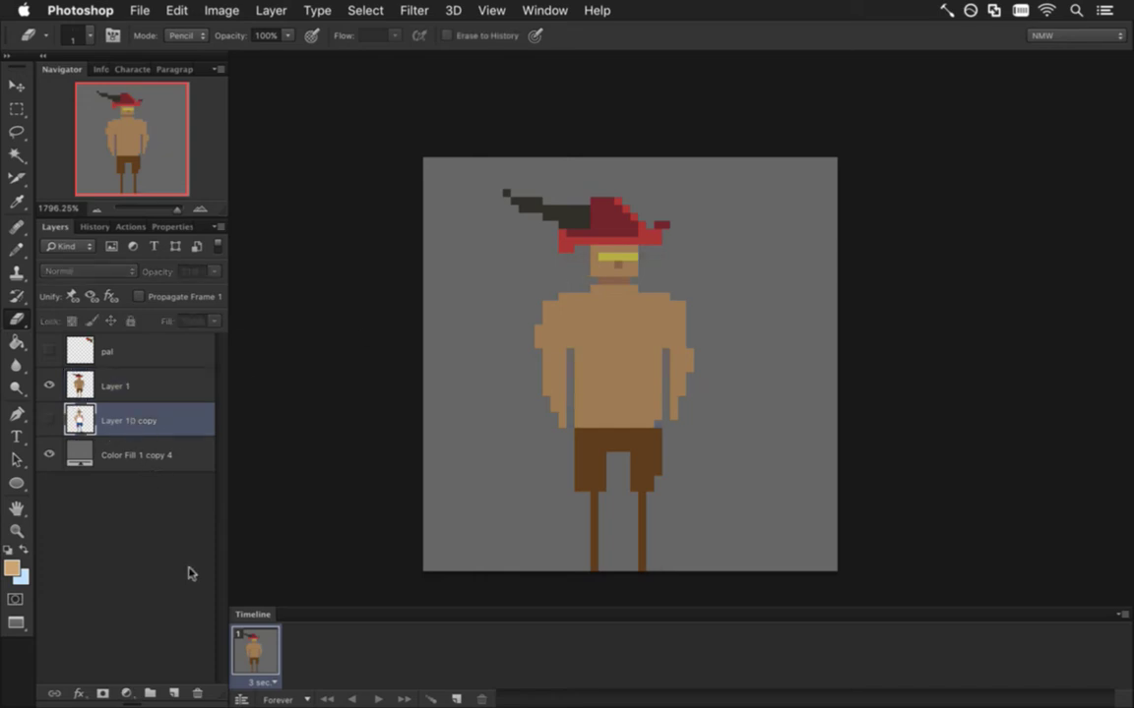
pyautogui.press('Delete')
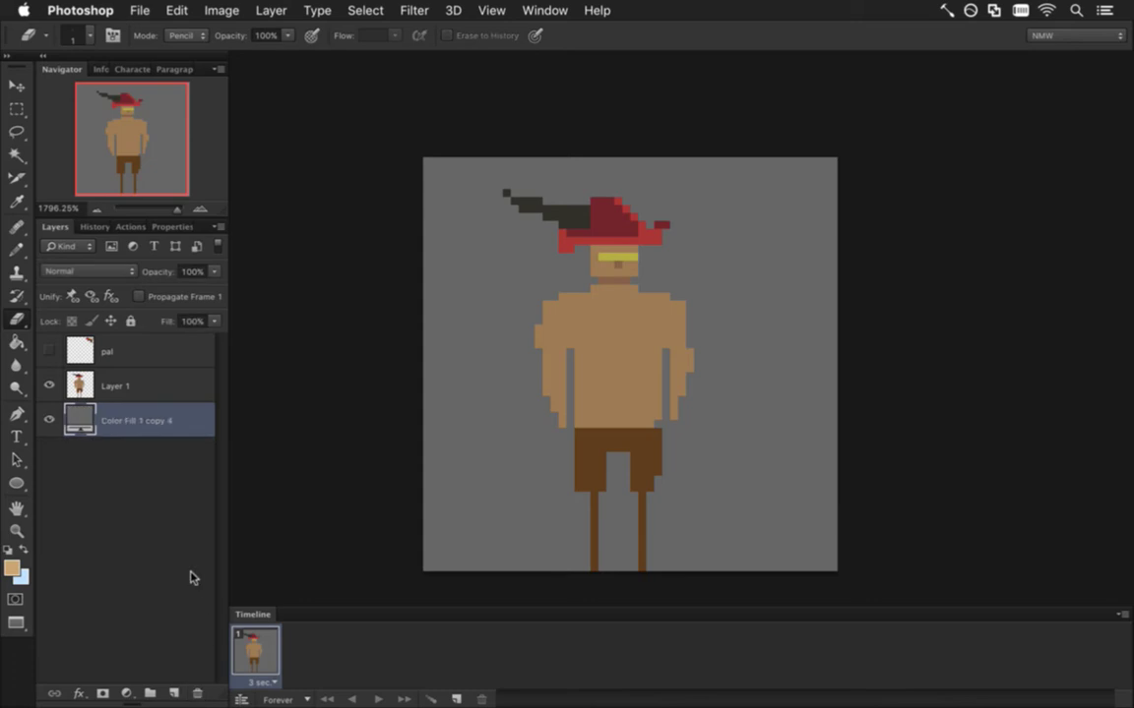
pyautogui.click(130, 386)
pyautogui.click(49, 420)
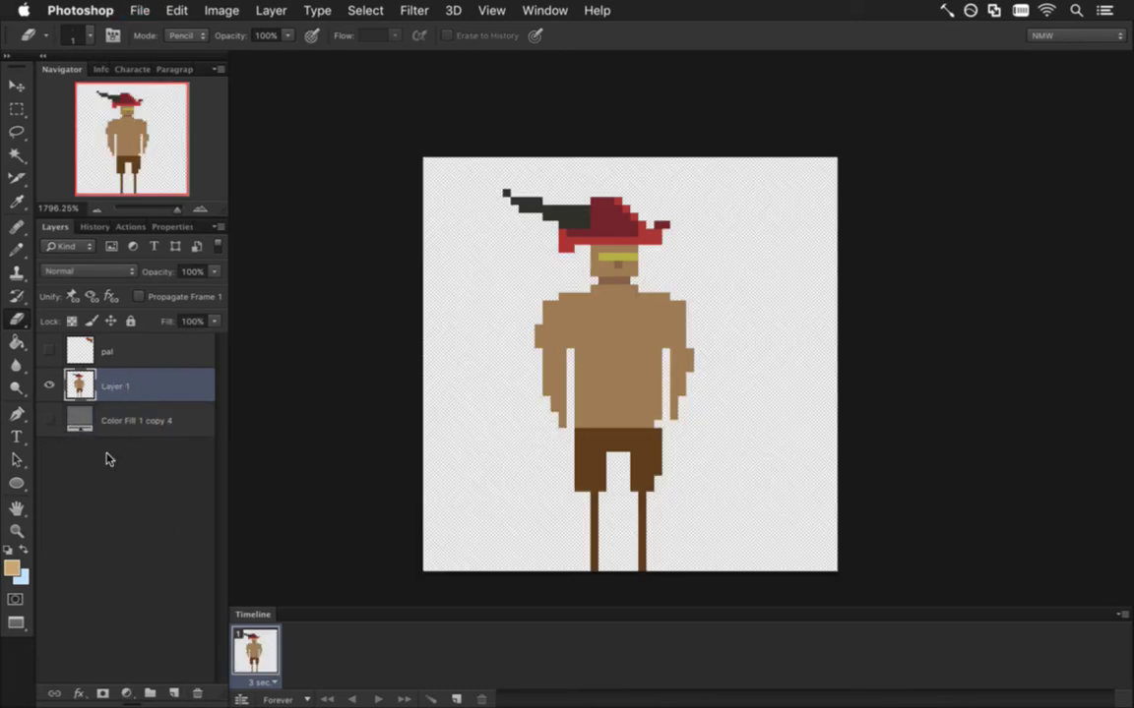
# Export the sprite for web as CaptainTusk0.png in the Shadow folder, replacing the existing file
pyautogui.hotkey('ctrl', 'alt', 'shift', 's')
pyautogui.press('Return')
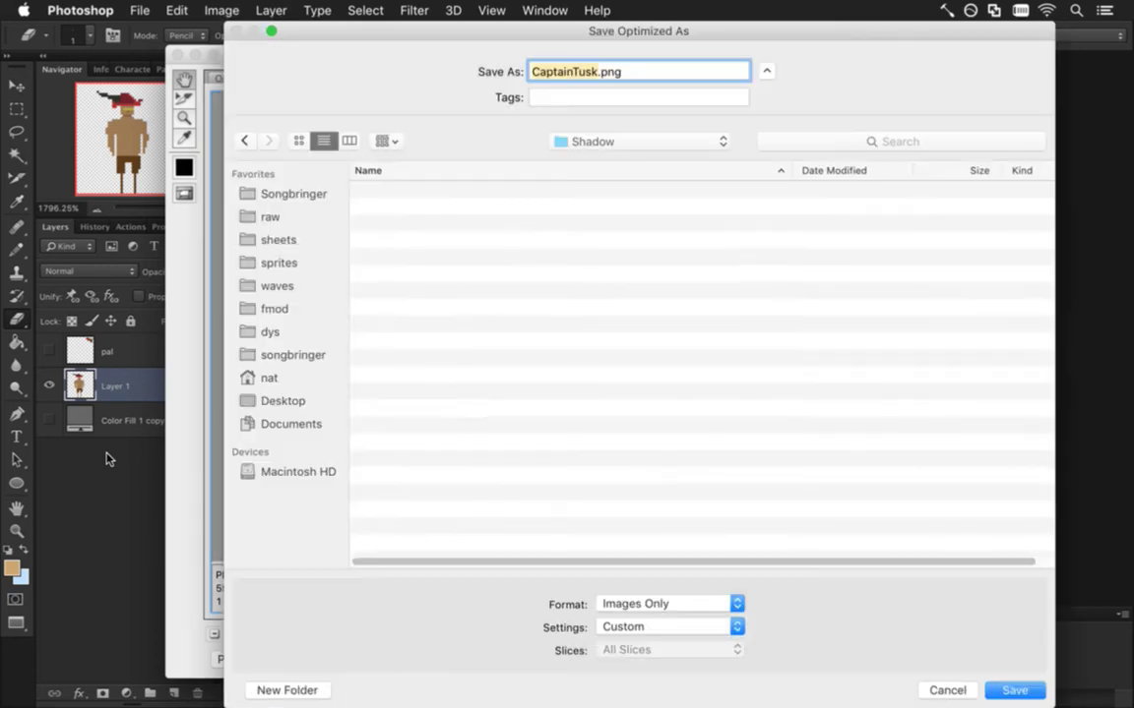
pyautogui.write('0')
pyautogui.press('Return')
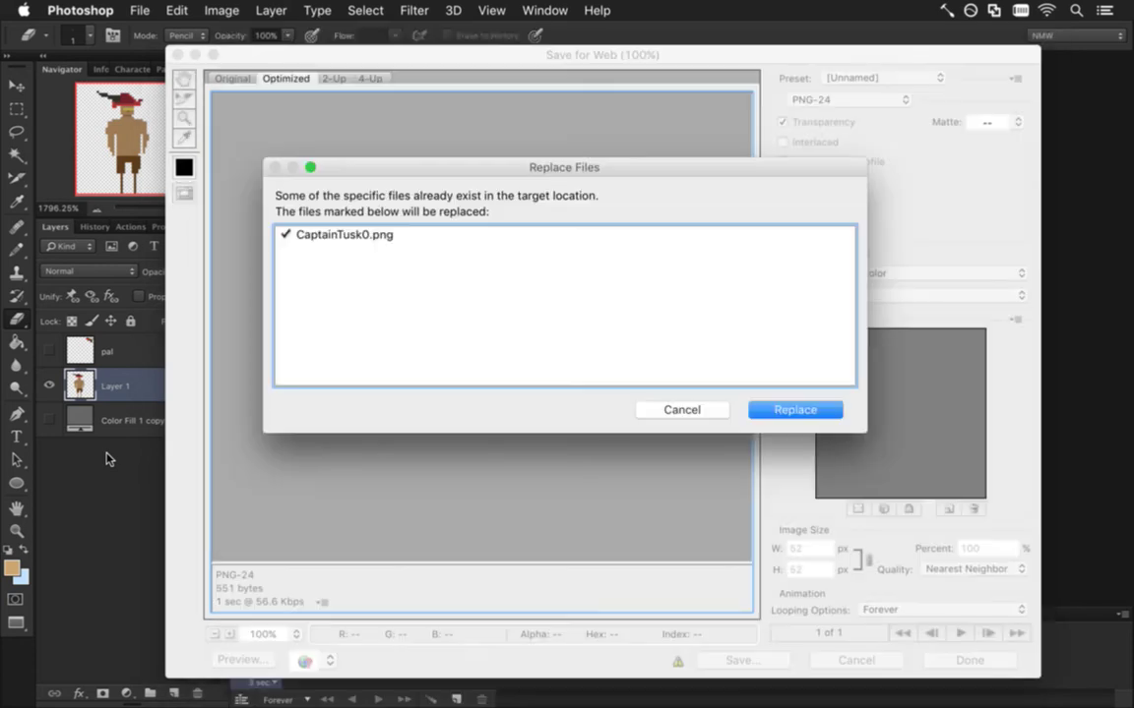
pyautogui.press('Return')
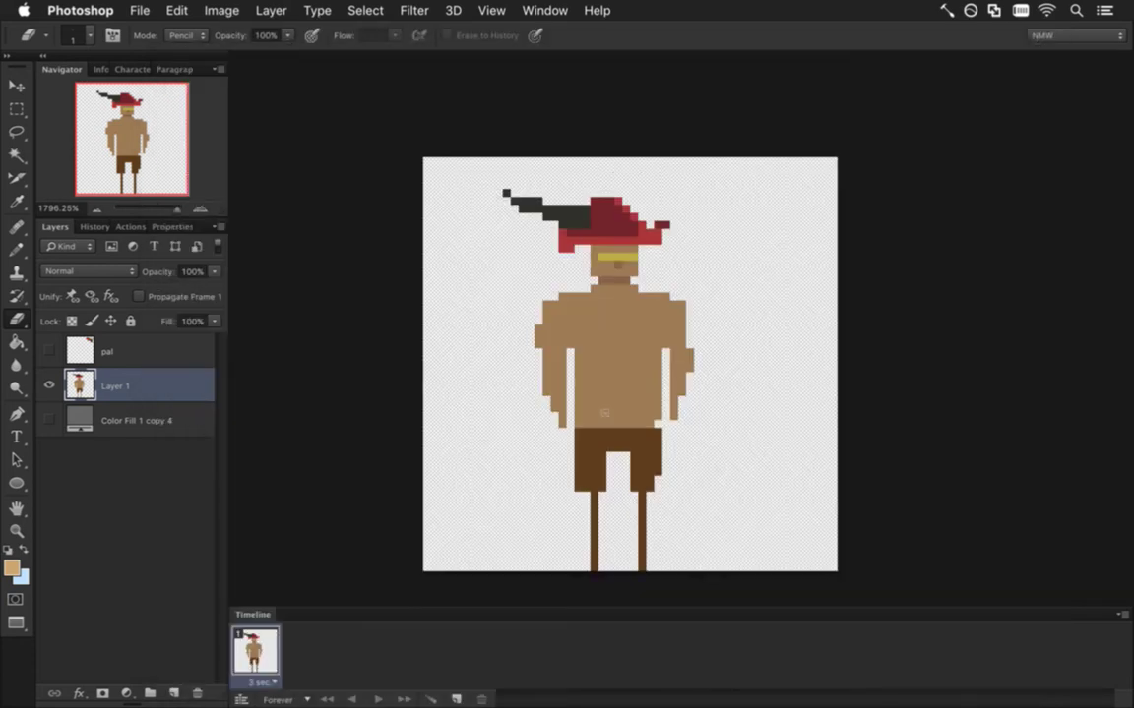
# Set the animation frame's delay to 0.1 seconds
pyautogui.click(260, 682)
pyautogui.click(278, 569)
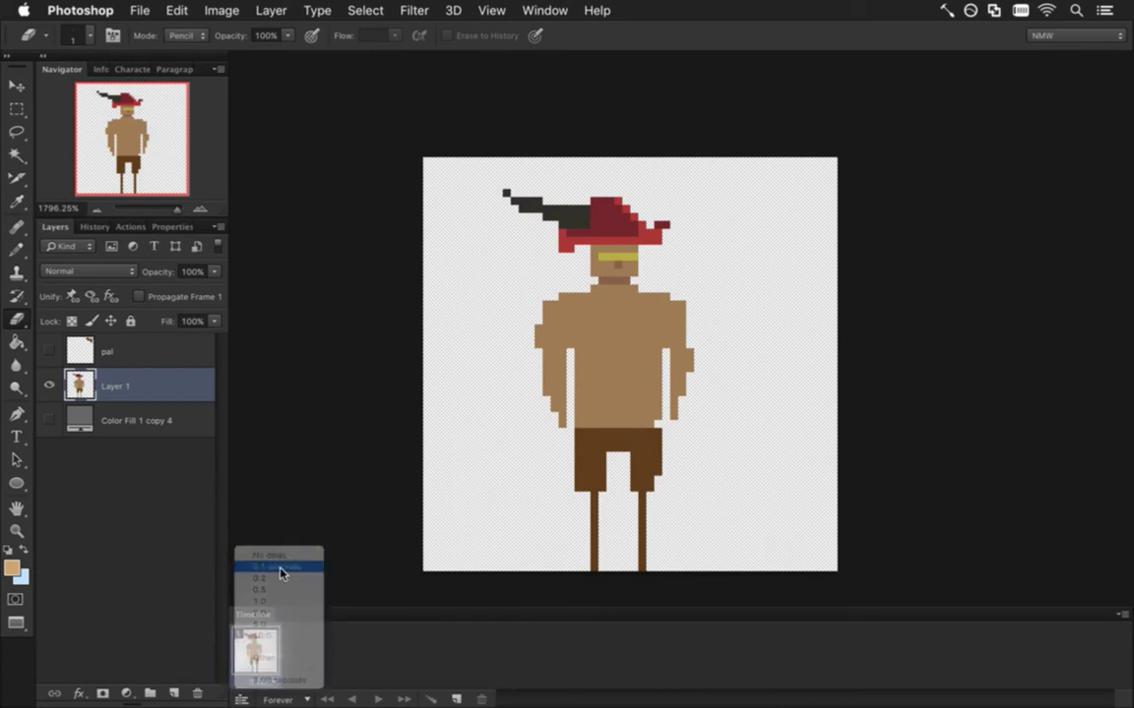
pyautogui.press('super+alt+shift+s')
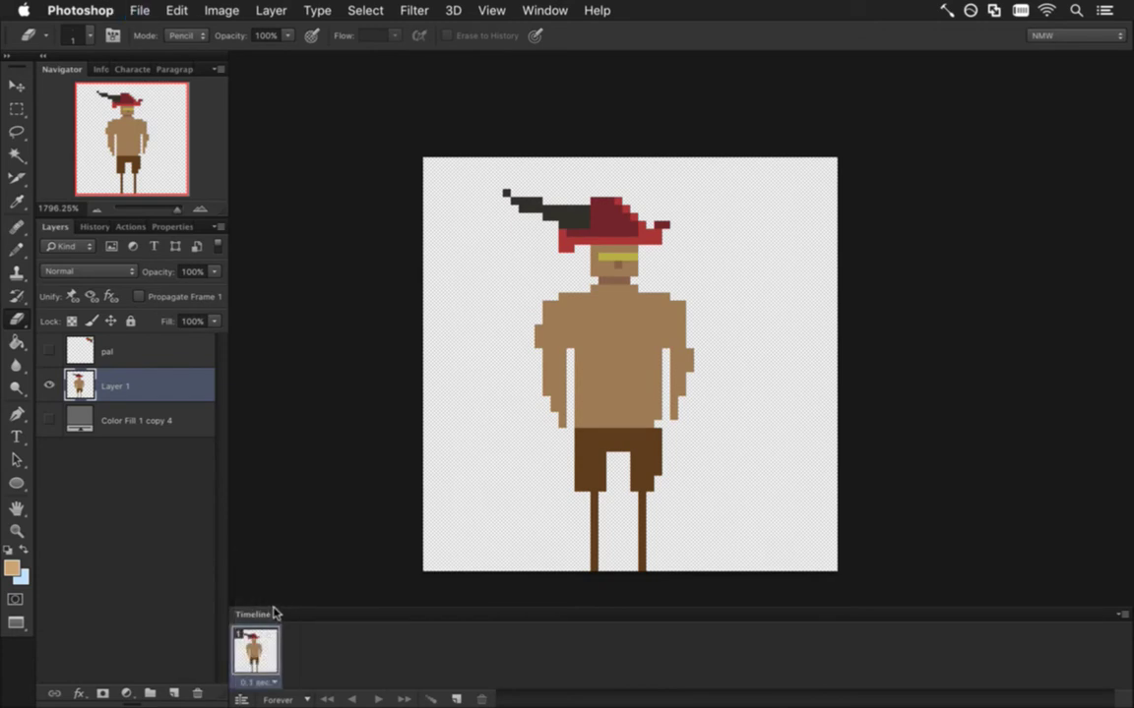
# Switch to Terminal and check the Songbringer repository's status with the gs command
pyautogui.press('super+Tab')
pyautogui.click(478, 398)
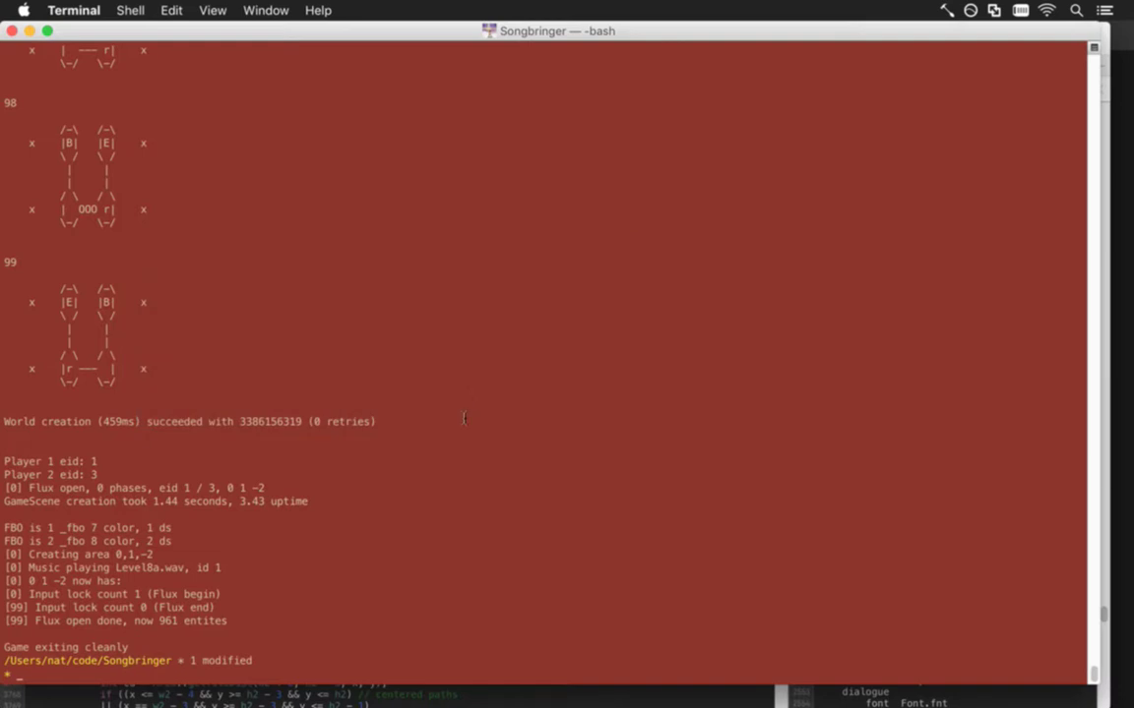
pyautogui.write('gs')
pyautogui.press('Return')
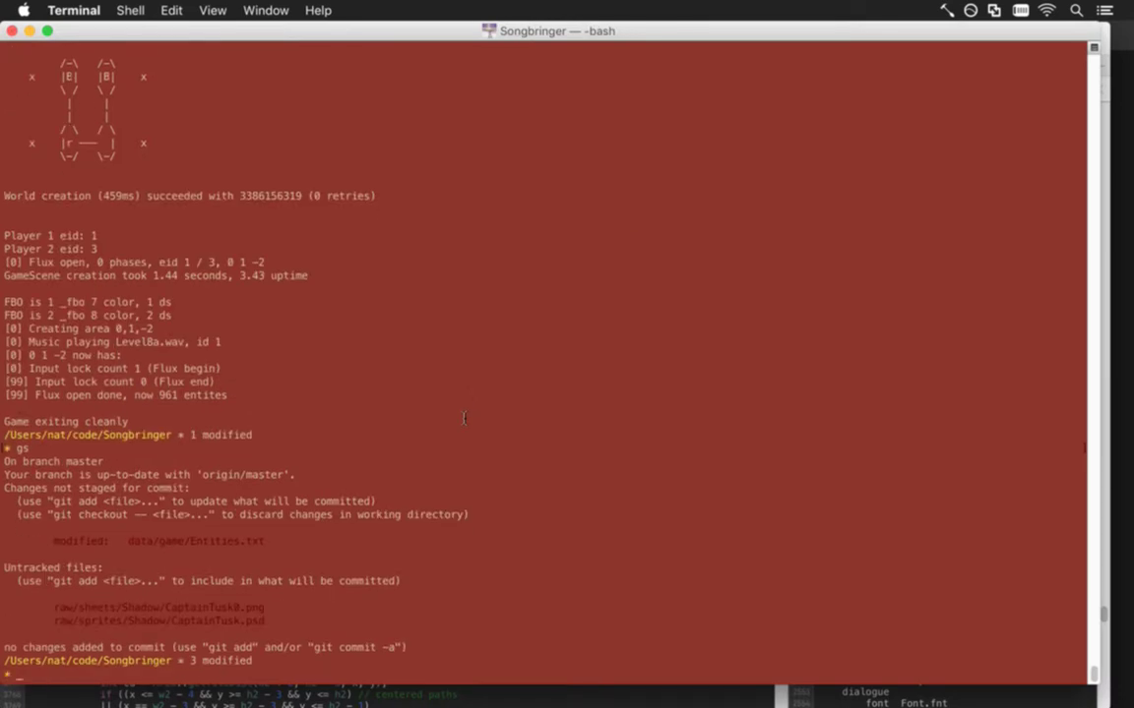
# Switch to Xcode and the running Songbringer game to check the captain's sprite on the ship bridge
pyautogui.press('super+Tab')
pyautogui.click(464, 414)
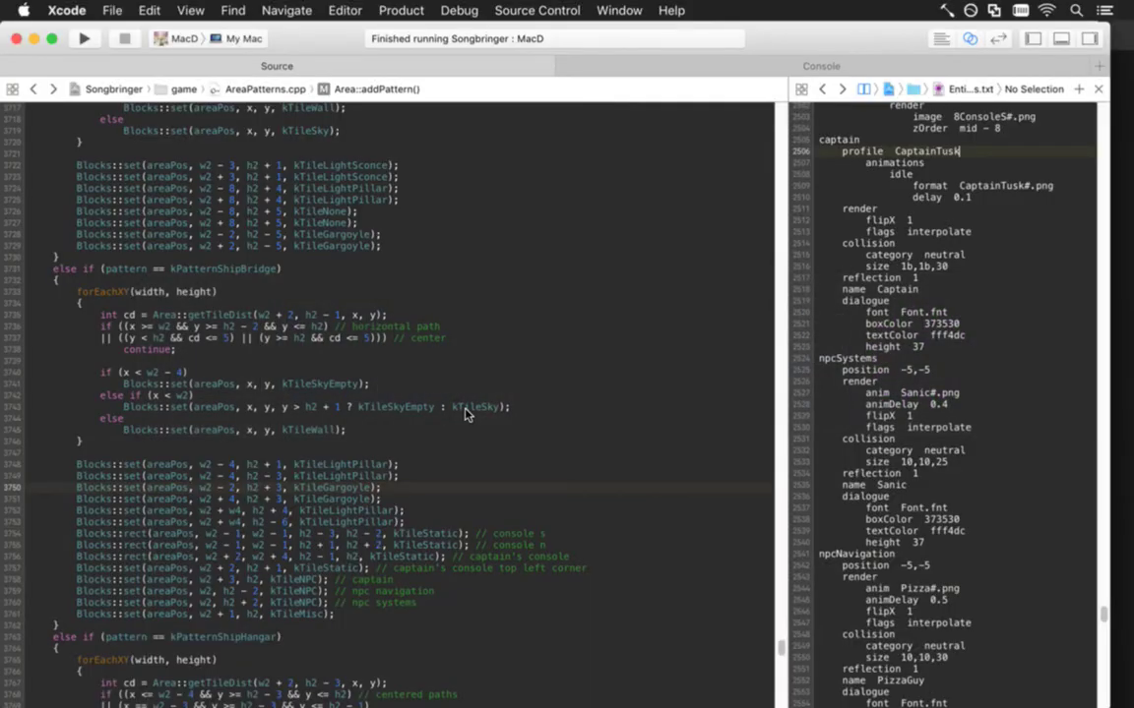
pyautogui.press('super+Tab')
pyautogui.press('super+Tab')
pyautogui.press('super+Tab')
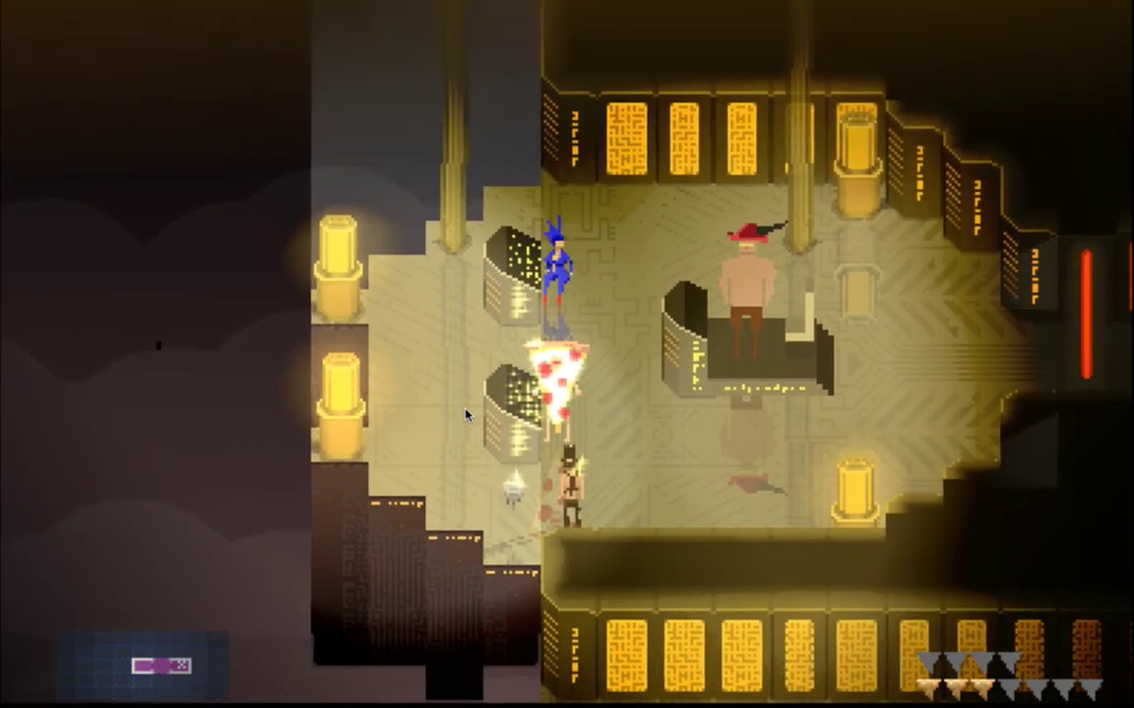
pyautogui.press('super+Tab')
pyautogui.press('super+Tab')
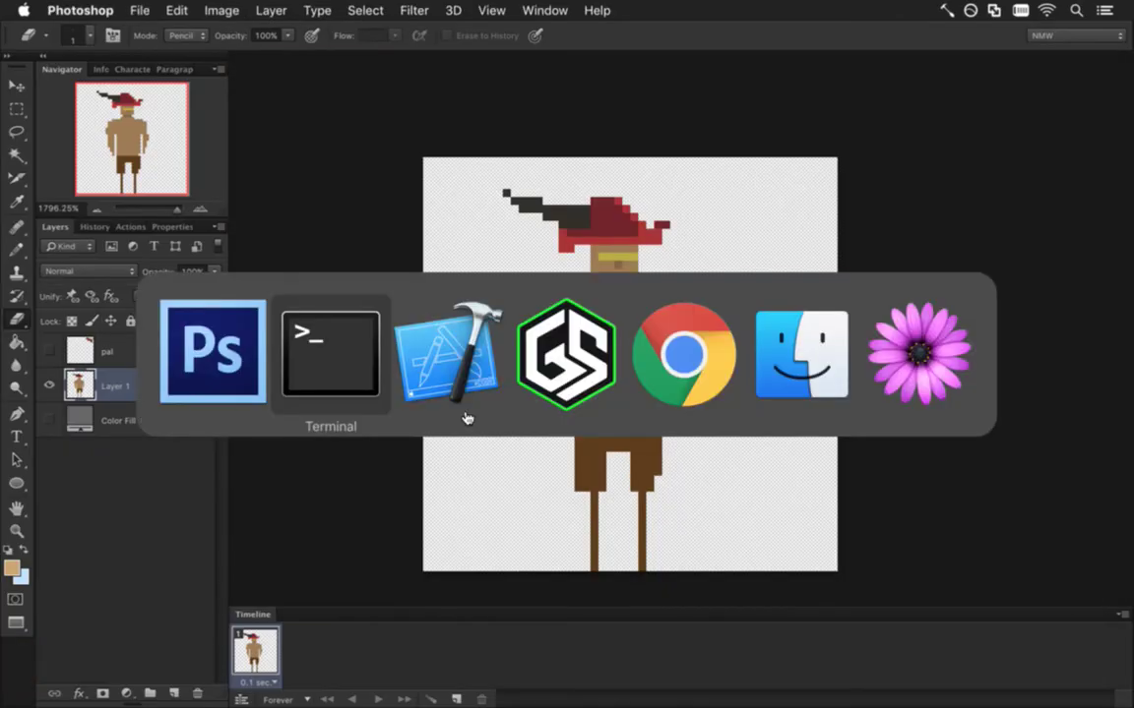
# Return to Photoshop and show the Color Fill 1 copy 4 layer behind the captain
pyautogui.press('super+Tab')
pyautogui.press('super+Tab')
pyautogui.press('super+Tab')
pyautogui.press('super+Tab')
pyautogui.press('super+Tab')
pyautogui.press('super+Tab')
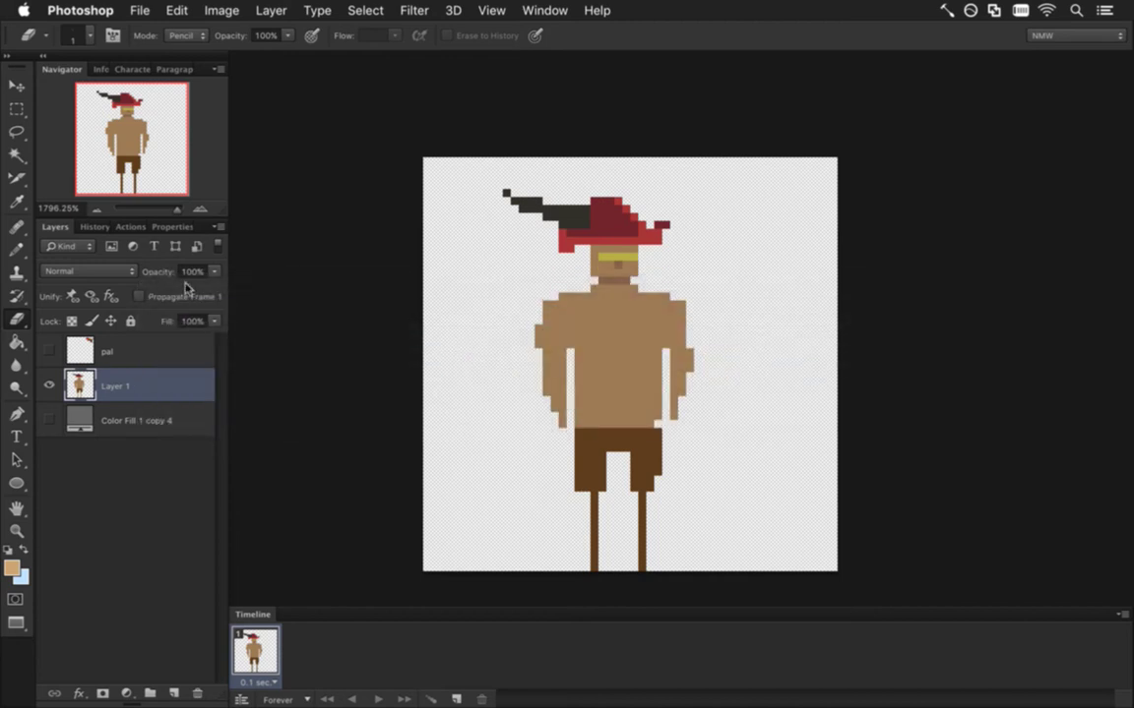
pyautogui.click(49, 420)
# Switch to Chrome and compare the two musketeer reference images for costume details
pyautogui.press('super+Tab')
pyautogui.press('super+Tab')
pyautogui.press('super+Tab')
pyautogui.press('super+Tab')
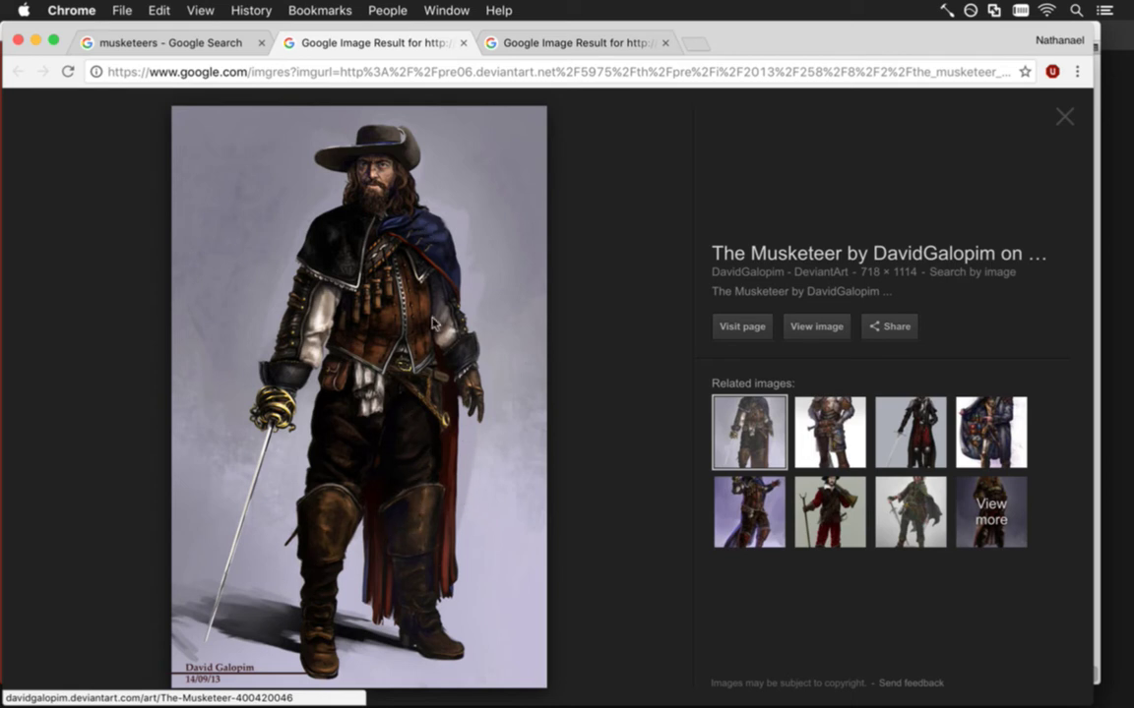
pyautogui.click(521, 43)
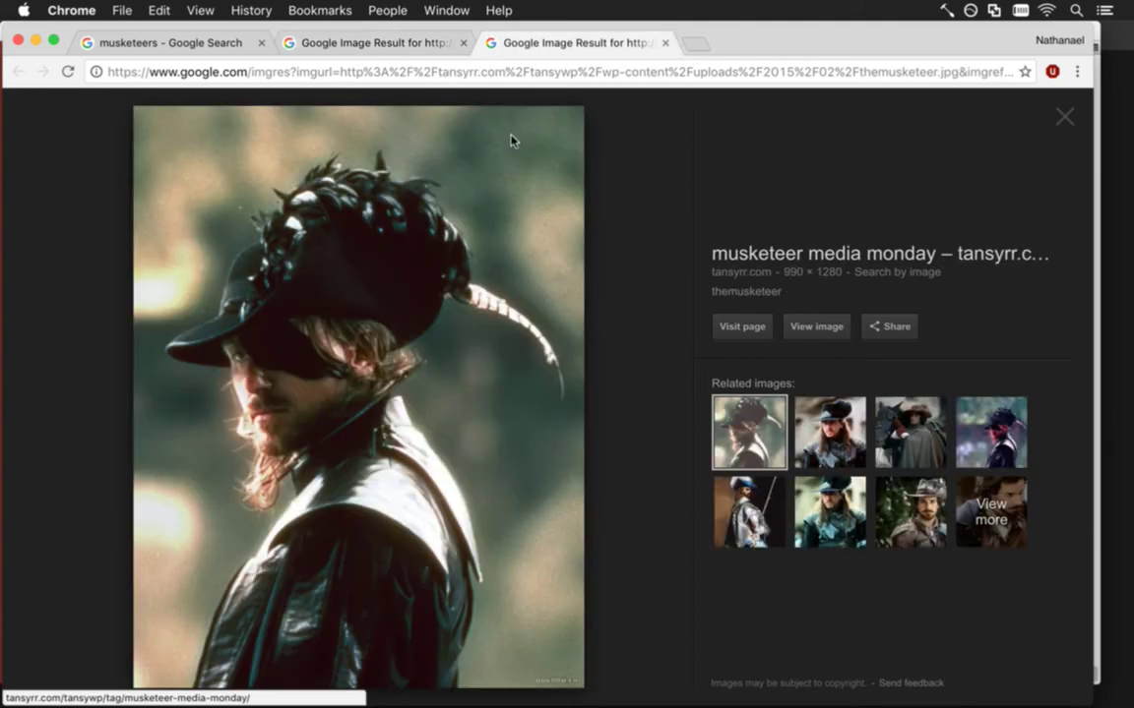
pyautogui.click(401, 46)
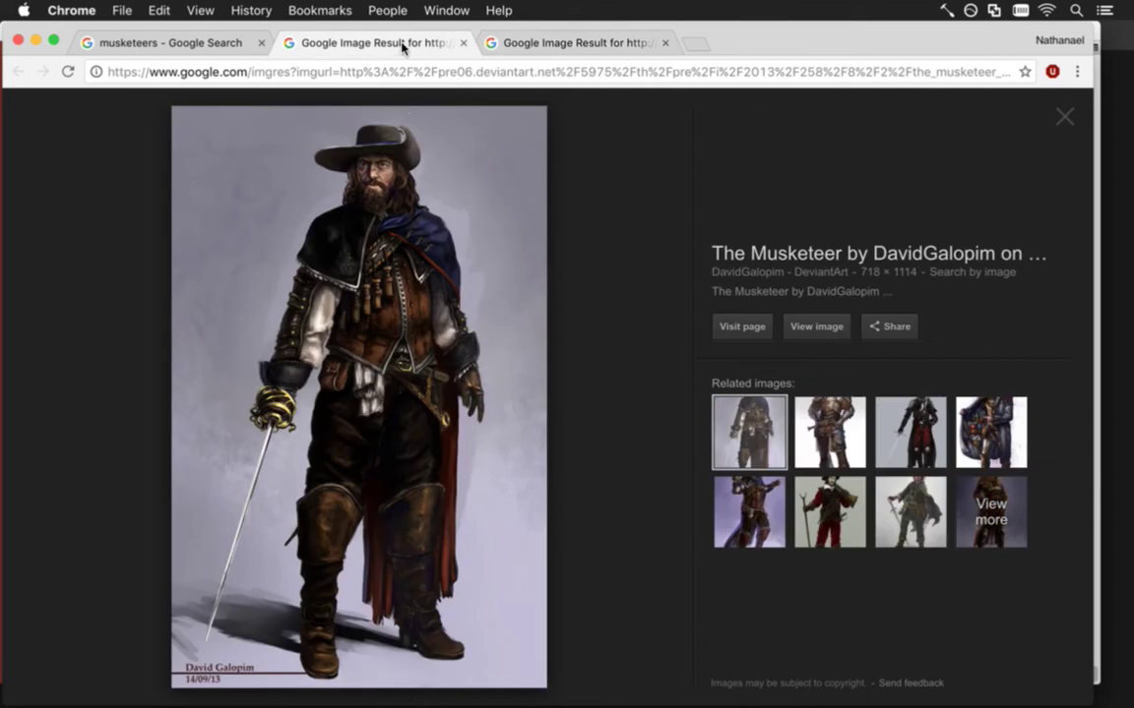
# Switch back to Photoshop and show the pal layer above Layer 1
pyautogui.press('super+Tab')
pyautogui.click(356, 387)
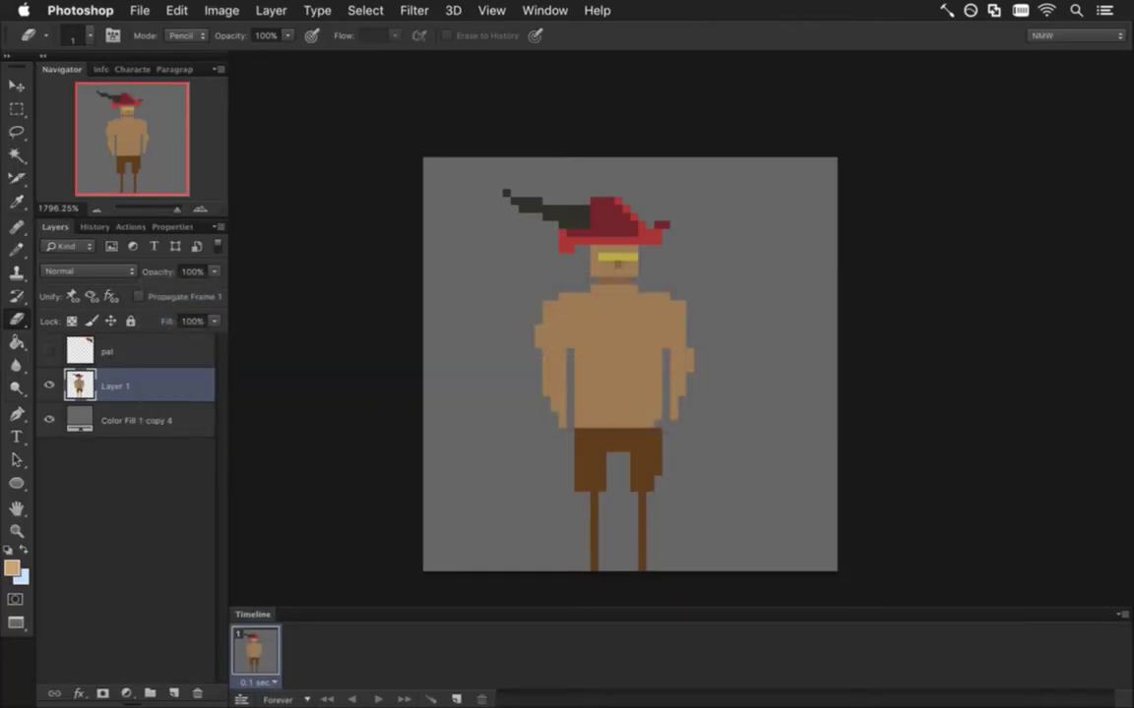
pyautogui.click(49, 351)
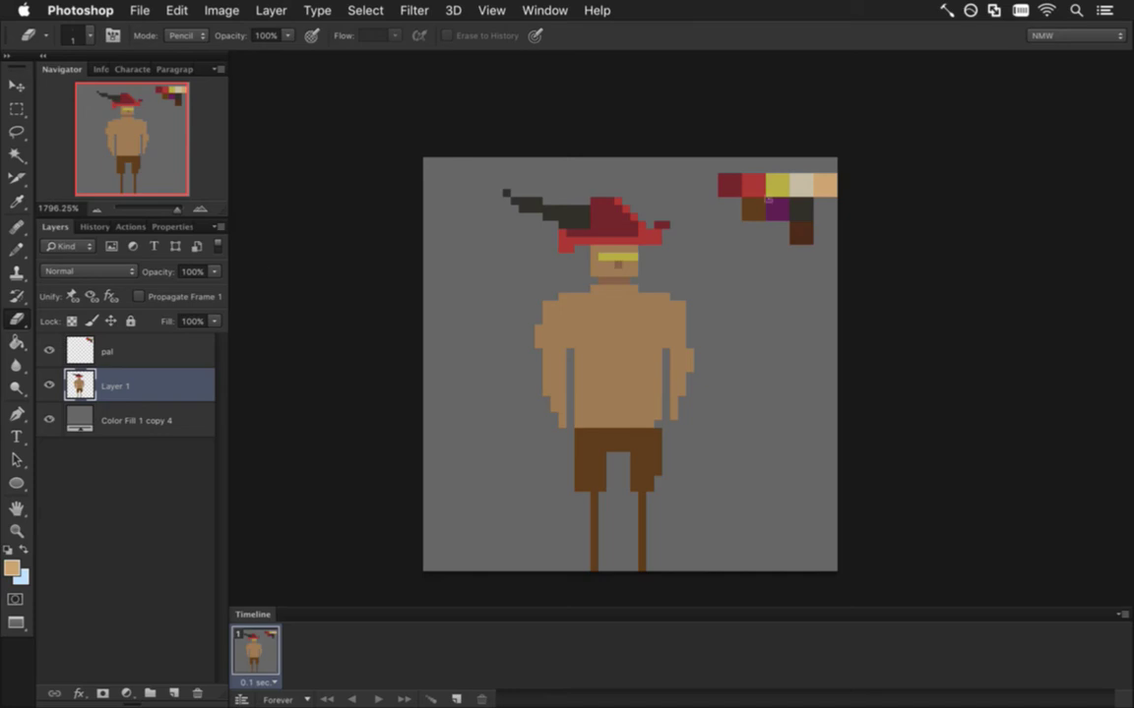
# Paint a diagonal eye patch over one eye in the palette's charcoal and touch up the surrounding face pixels with sampled yellow and skin shade
pyautogui.press('i')
pyautogui.click(797, 231)
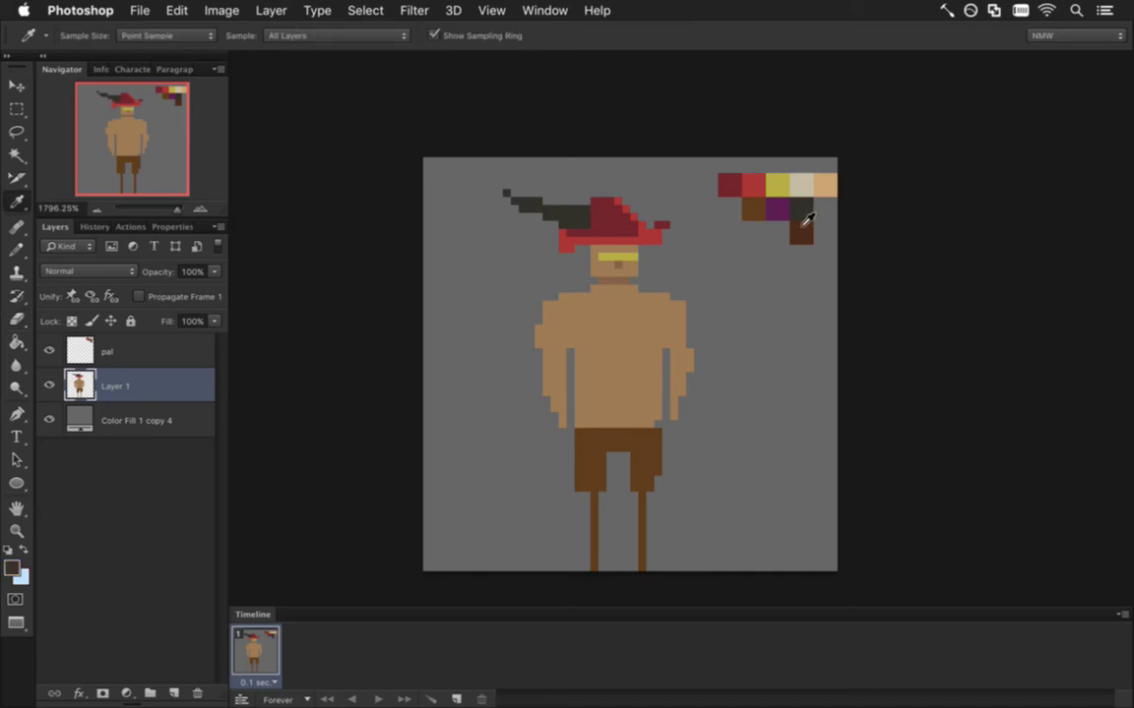
pyautogui.press('b')
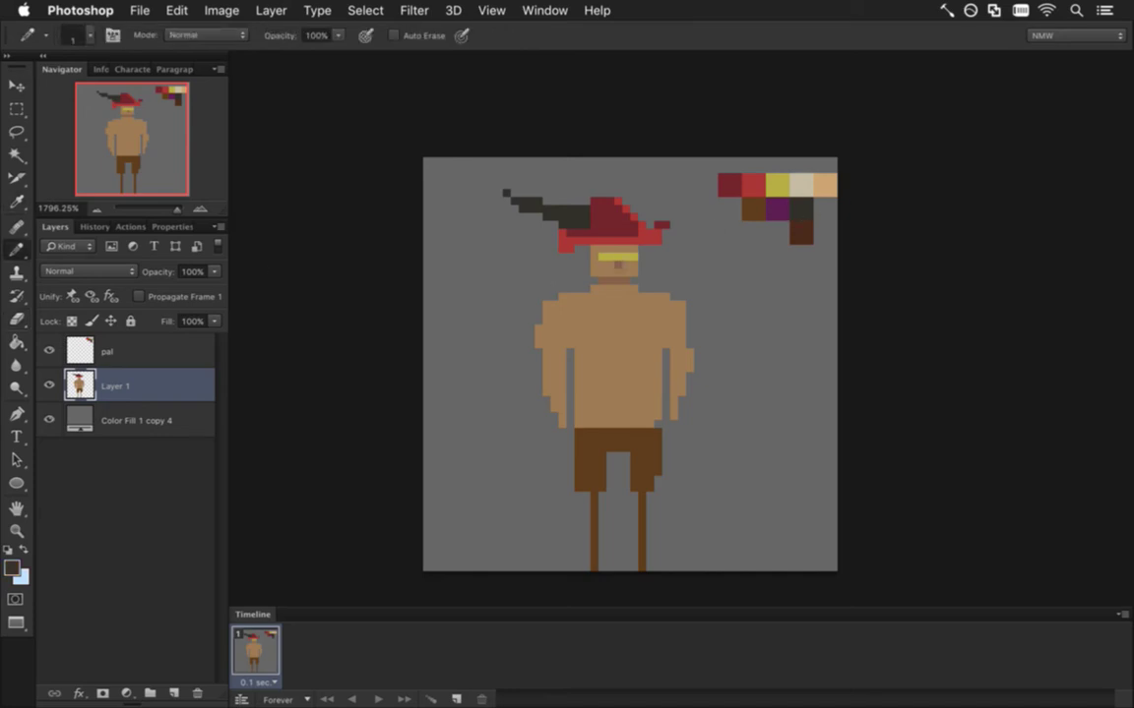
pyautogui.moveTo(618, 247); pyautogui.dragTo(596, 263)
pyautogui.press('super+z')
pyautogui.press('super+alt+z')
pyautogui.press('super+alt+z')
pyautogui.press('super+alt+z')
pyautogui.keyDown('alt'); pyautogui.click(630, 256); pyautogui.keyUp('alt')
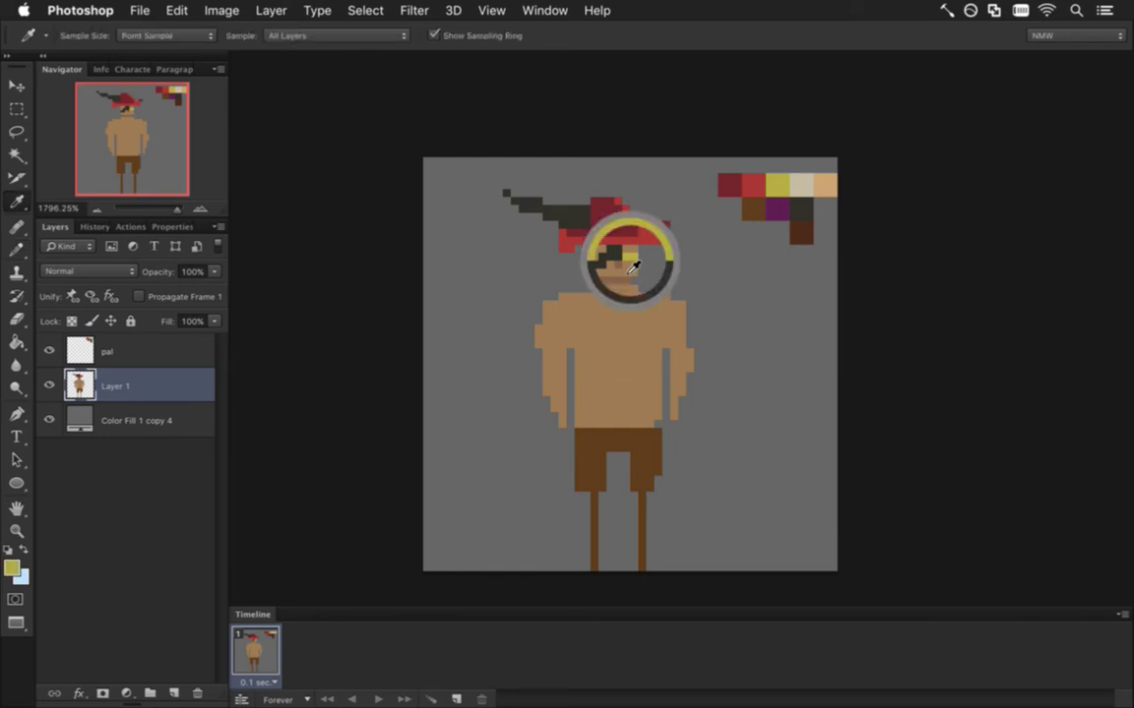
pyautogui.click(598, 256)
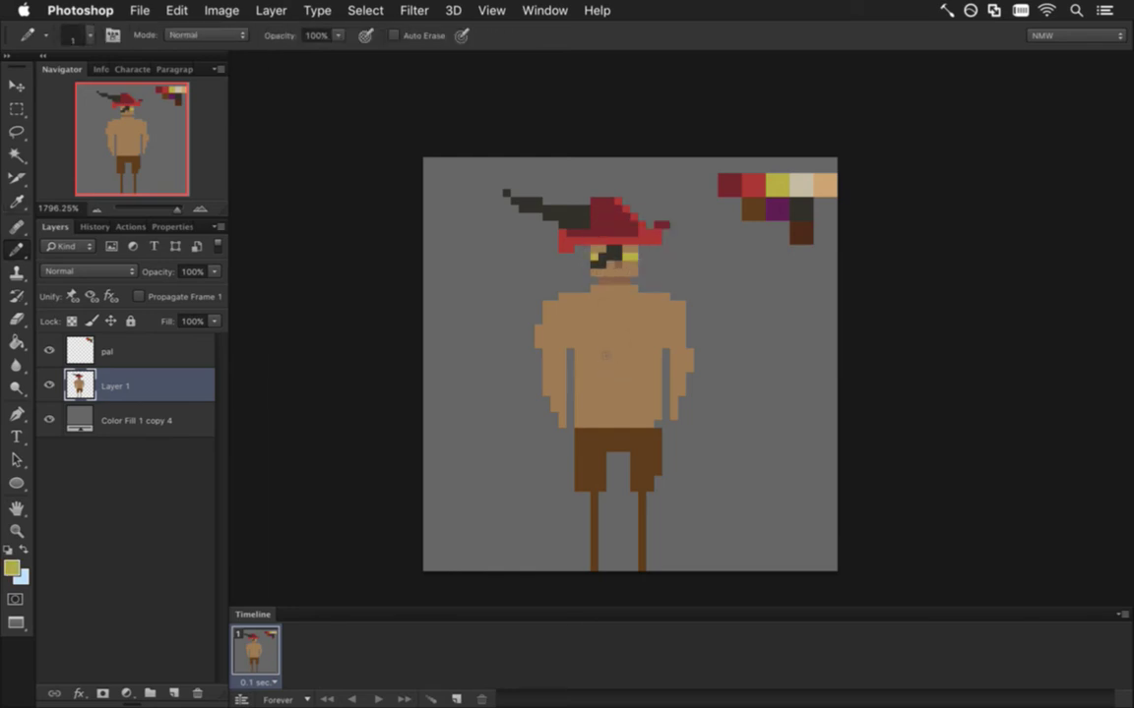
pyautogui.keyDown('alt'); pyautogui.click(604, 354); pyautogui.keyUp('alt')
pyautogui.moveTo(610, 202); pyautogui.dragTo(622, 208)
# Select the captain's head and hat on Layer 1 and move them up two pixels
pyautogui.press('m')
pyautogui.moveTo(479, 167); pyautogui.dragTo(670, 283)
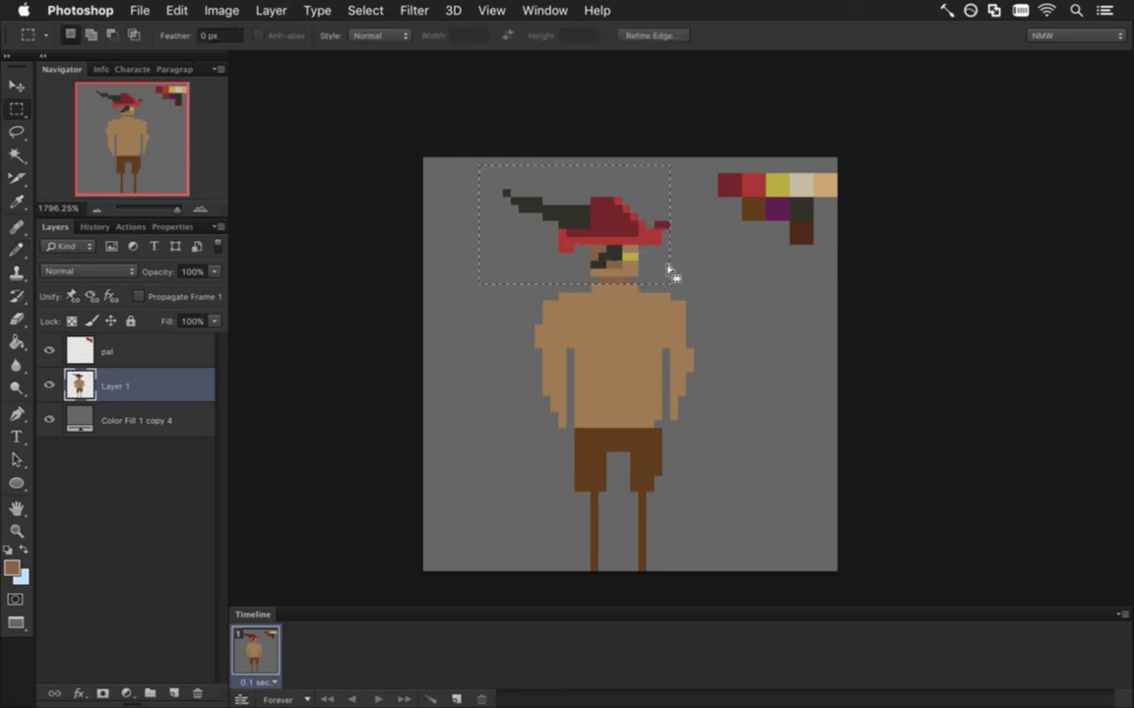
pyautogui.click(717, 314)
pyautogui.moveTo(472, 174); pyautogui.dragTo(677, 285)
pyautogui.press('v')
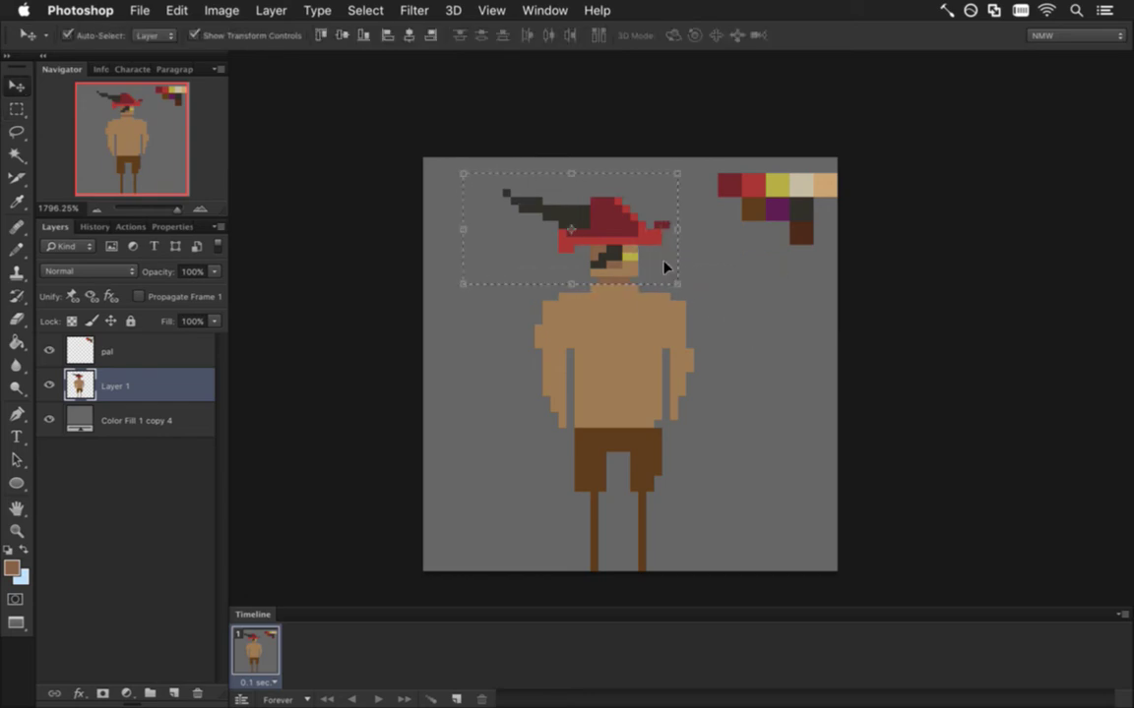
pyautogui.press('Up')
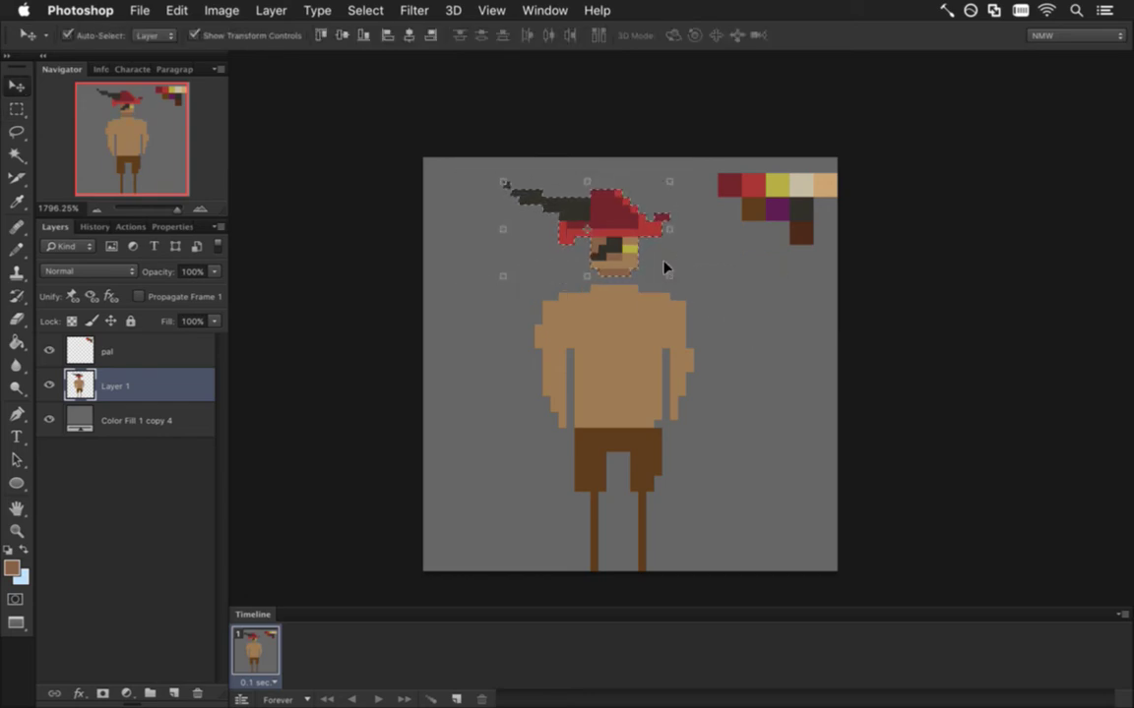
pyautogui.press('Up')
pyautogui.press('m')
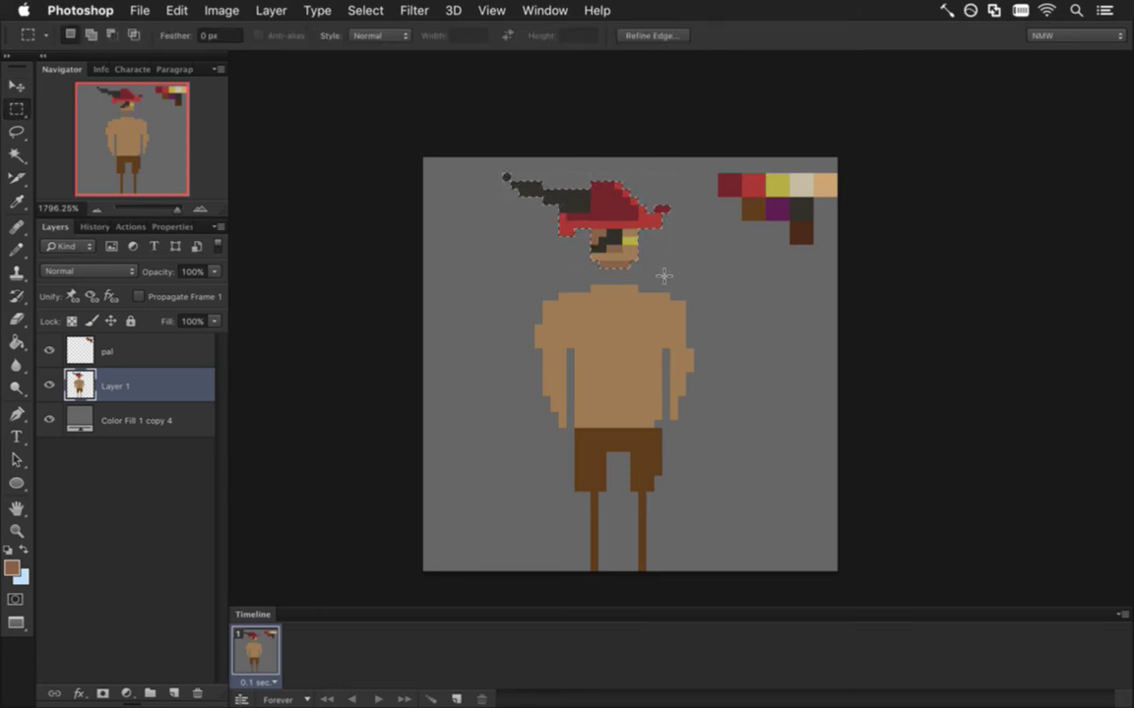
pyautogui.hotkey('ctrl', 'd')
# Select the half of the body below the yellow eye, including its arm and leg, and move it up two pixels
pyautogui.moveTo(688, 529); pyautogui.dragTo(625, 277)
pyautogui.press('v')
pyautogui.press('Up')
pyautogui.press('Up')
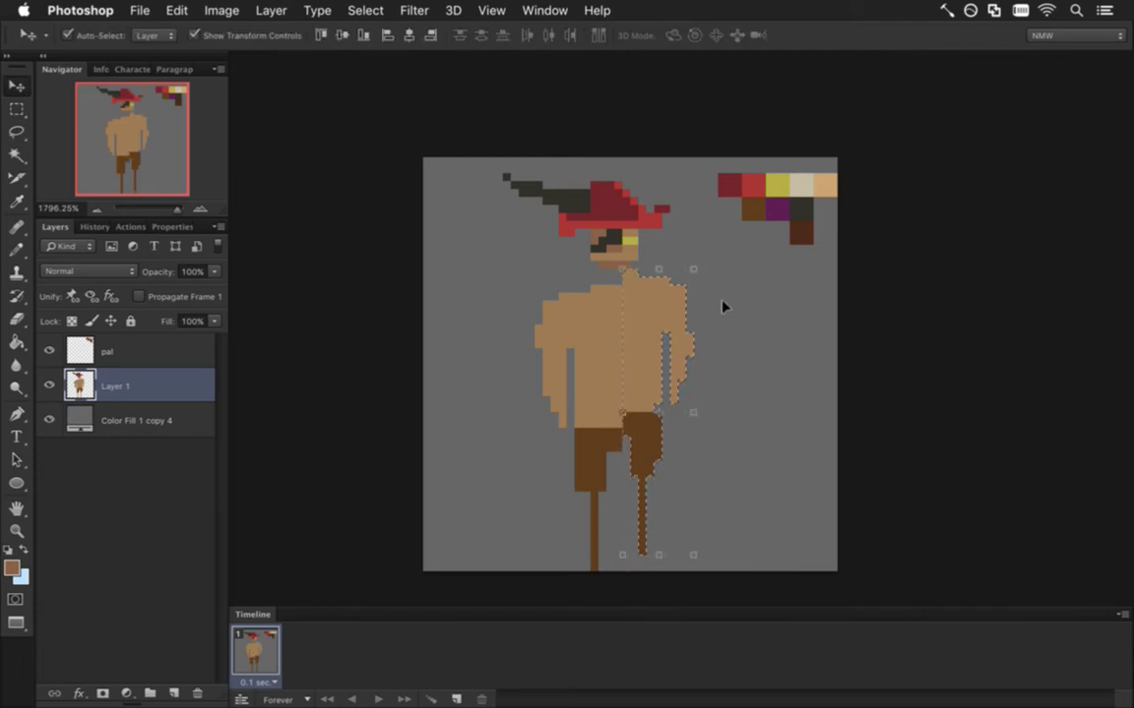
pyautogui.press('m')
pyautogui.hotkey('ctrl', 'd')
# Move the central strip of the torso and shorts up one pixel and clean up the waistline in the skin tone
pyautogui.moveTo(604, 277); pyautogui.dragTo(631, 498)
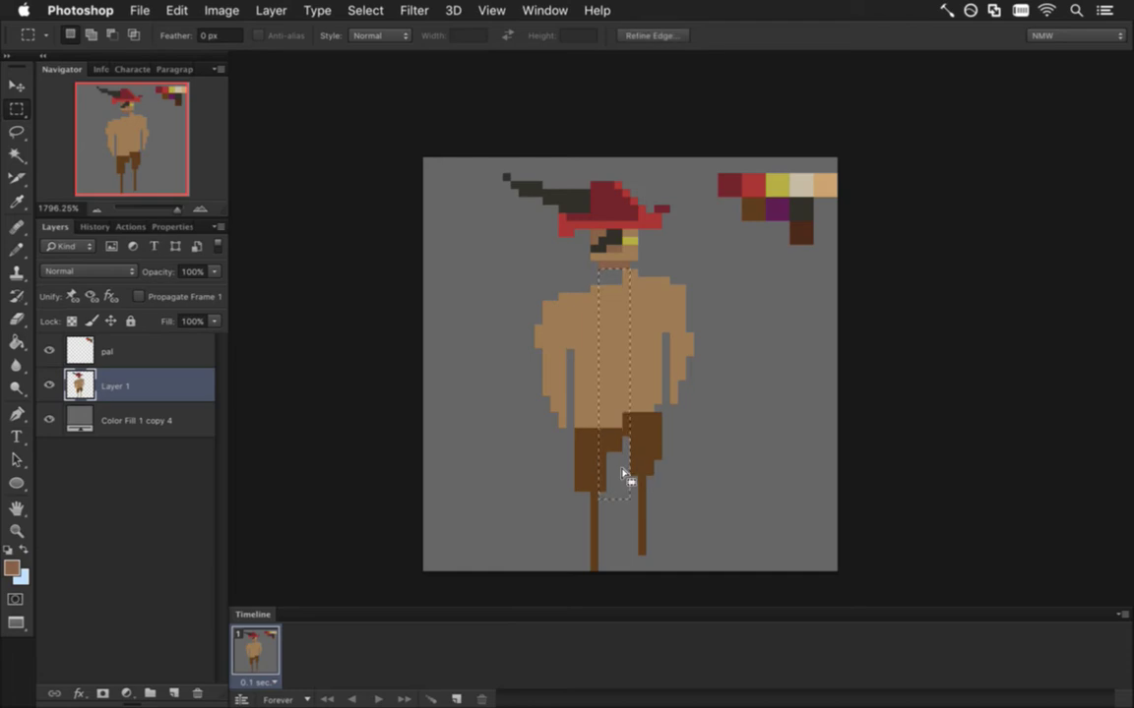
pyautogui.press('v')
pyautogui.press('Up')
pyautogui.press('Up')
pyautogui.press('m')
pyautogui.hotkey('ctrl', 'd')
pyautogui.press('b')
pyautogui.press('v')
pyautogui.press('b')
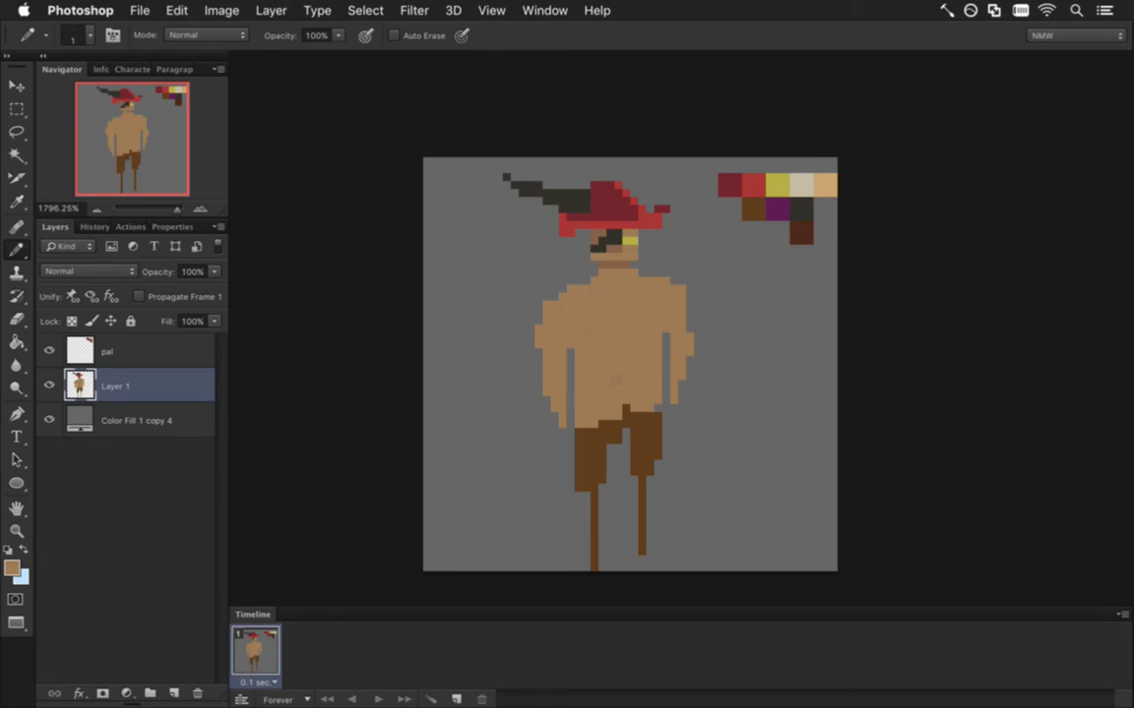
pyautogui.press('alt')
# Consult the musketeer reference in Chrome and paint a charcoal cape over the captain's shoulder on the eye-patch side
pyautogui.press('super+Tab')
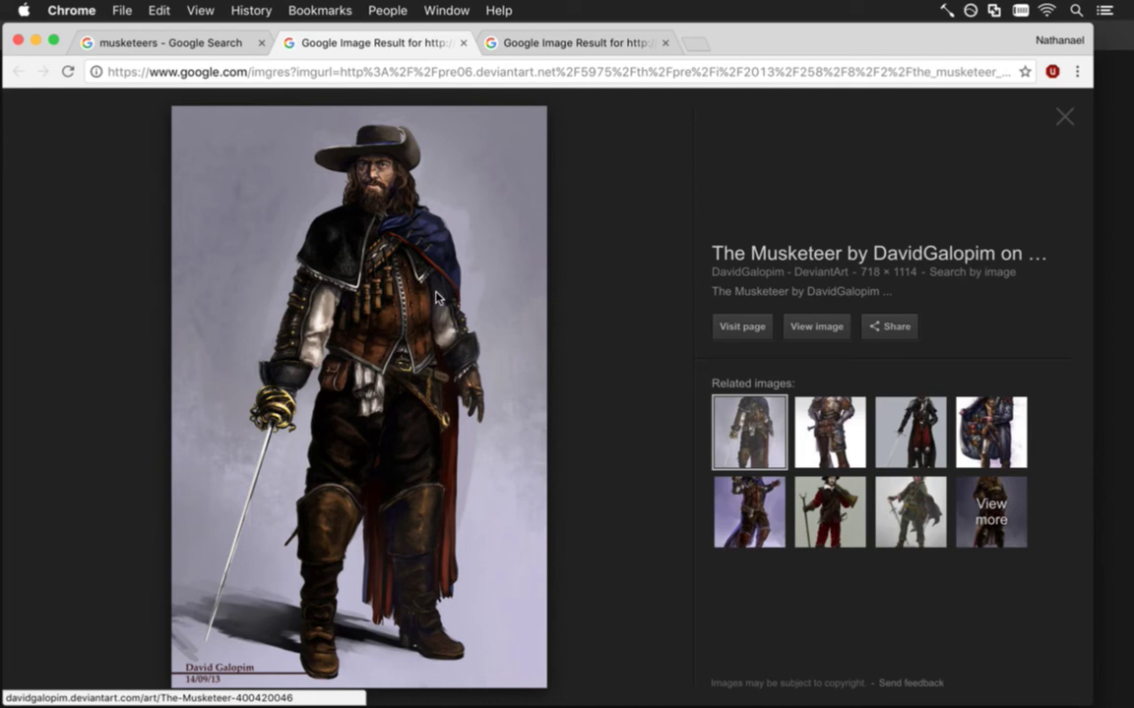
pyautogui.press('super+Tab')
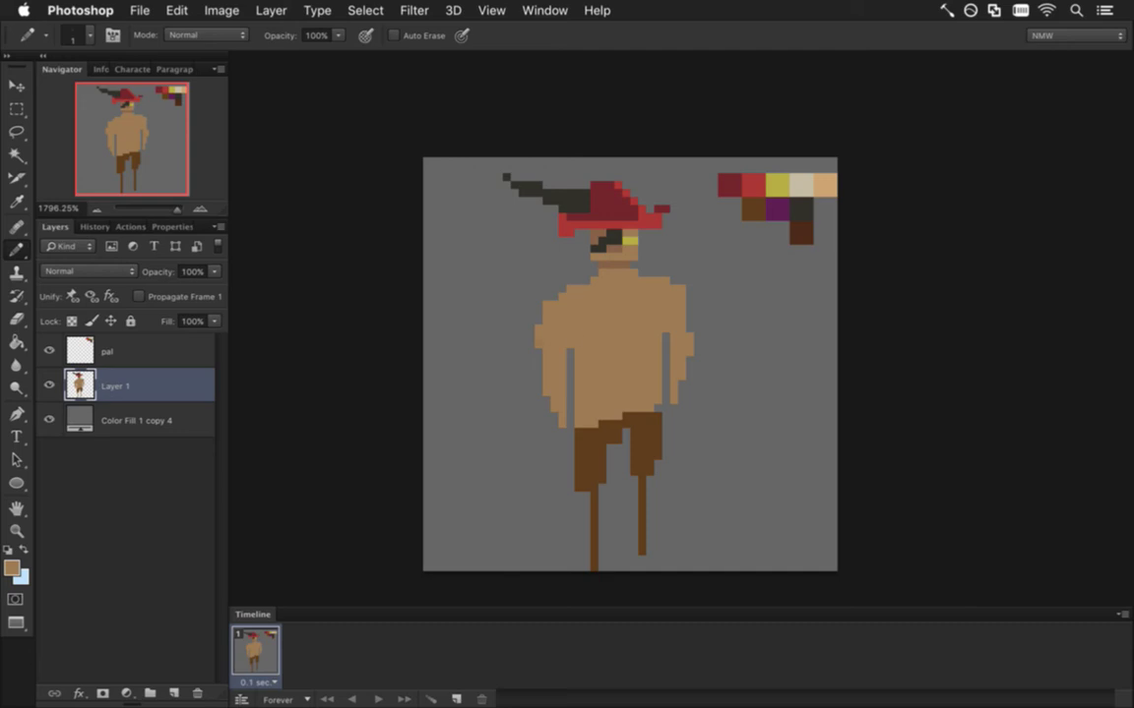
pyautogui.keyDown('alt'); pyautogui.click(800, 231); pyautogui.keyUp('alt')
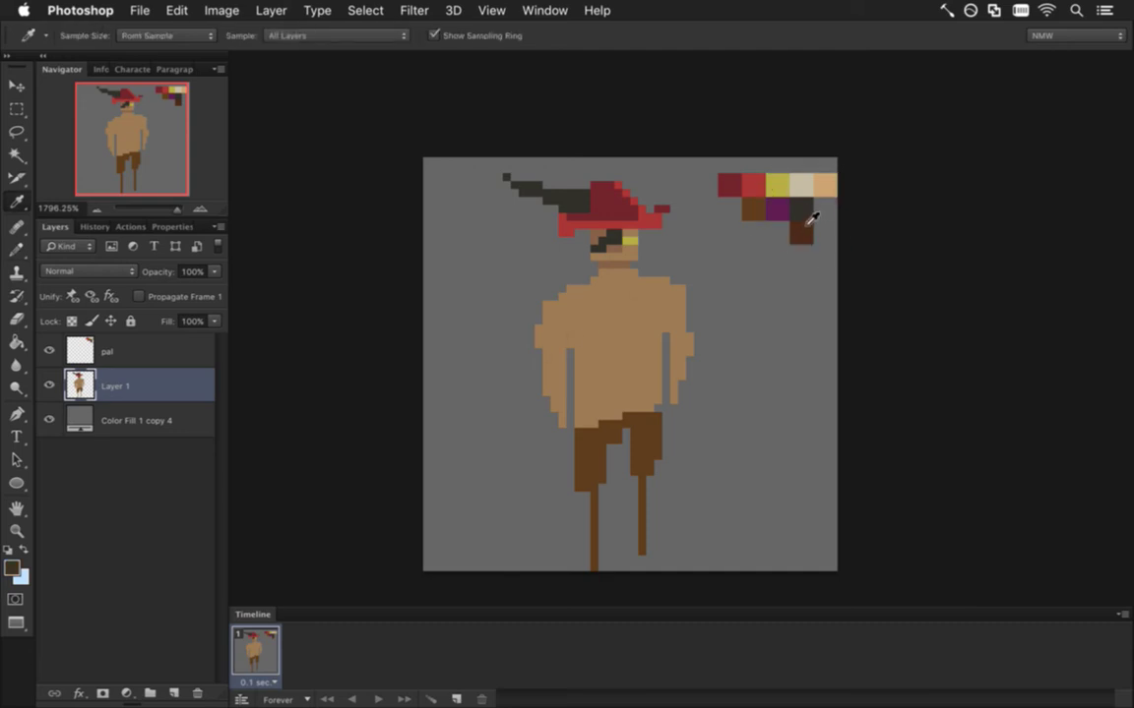
pyautogui.moveTo(602, 280); pyautogui.dragTo(539, 335)
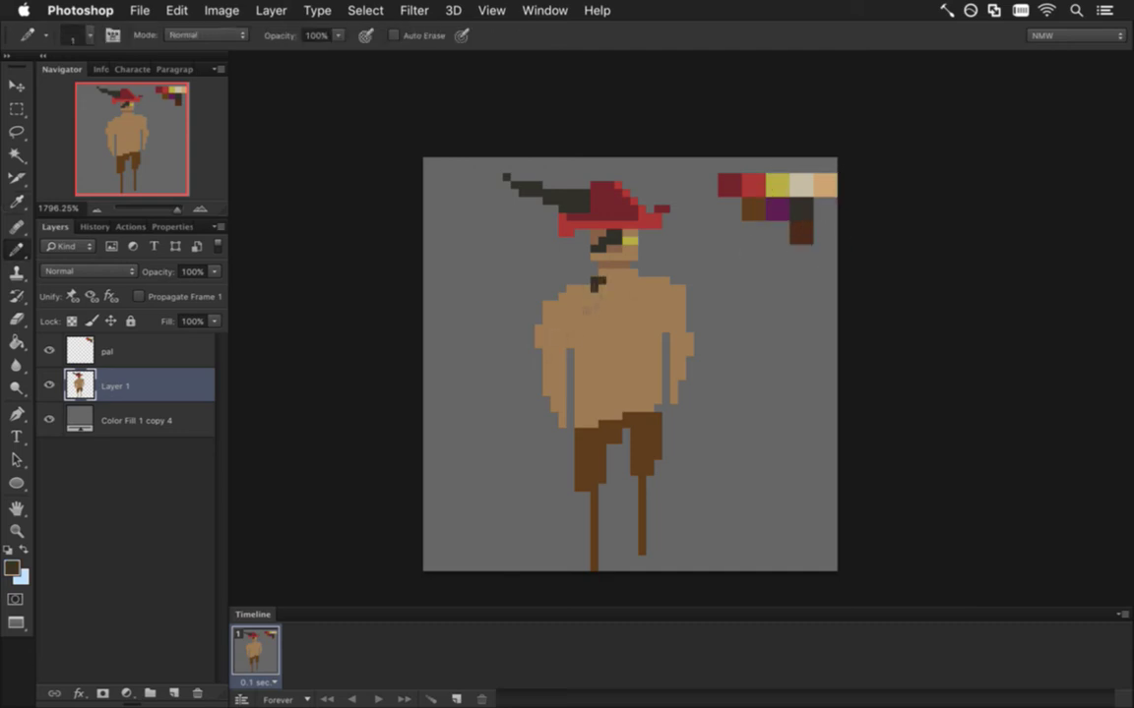
pyautogui.moveTo(590, 276)
pyautogui.mouseDown()
pyautogui.moveTo(551, 296)
pyautogui.moveTo(532, 324)
pyautogui.moveTo(541, 315)
pyautogui.mouseUp()
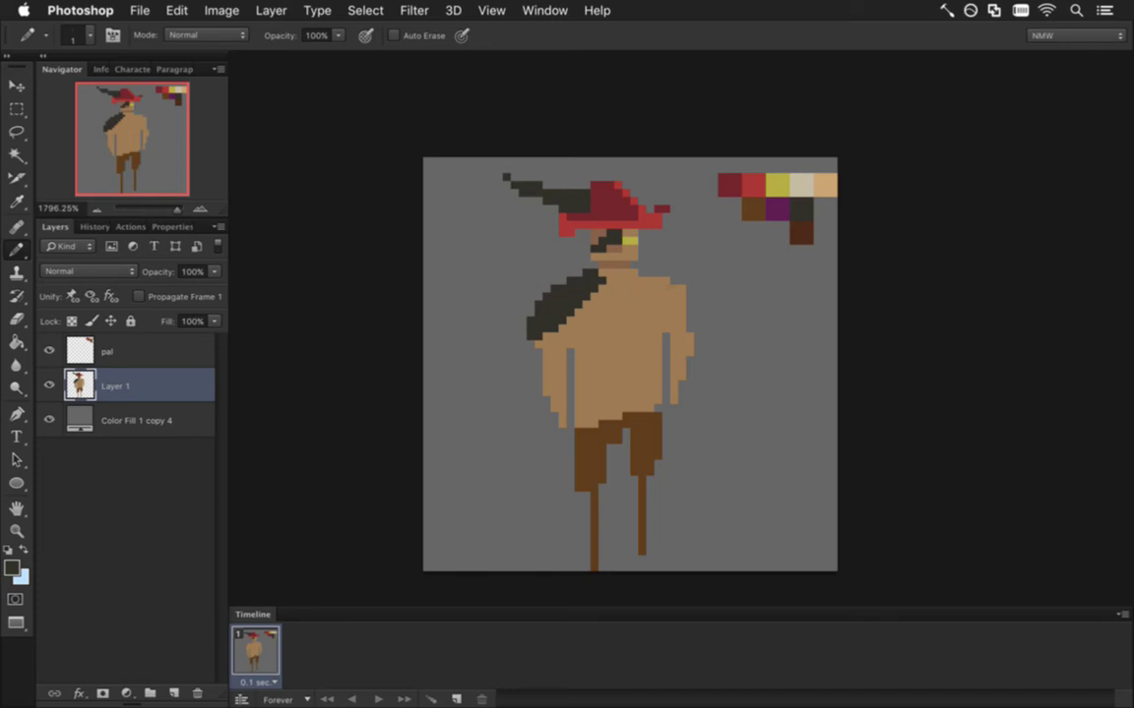
# Try to paint a purple cloth from the neck across the other shoulder, and undo it
pyautogui.keyDown('alt'); pyautogui.click(776, 209); pyautogui.keyUp('alt')
pyautogui.moveTo(610, 272)
pyautogui.mouseDown()
pyautogui.moveTo(600, 271)
pyautogui.moveTo(657, 297)
pyautogui.mouseUp()
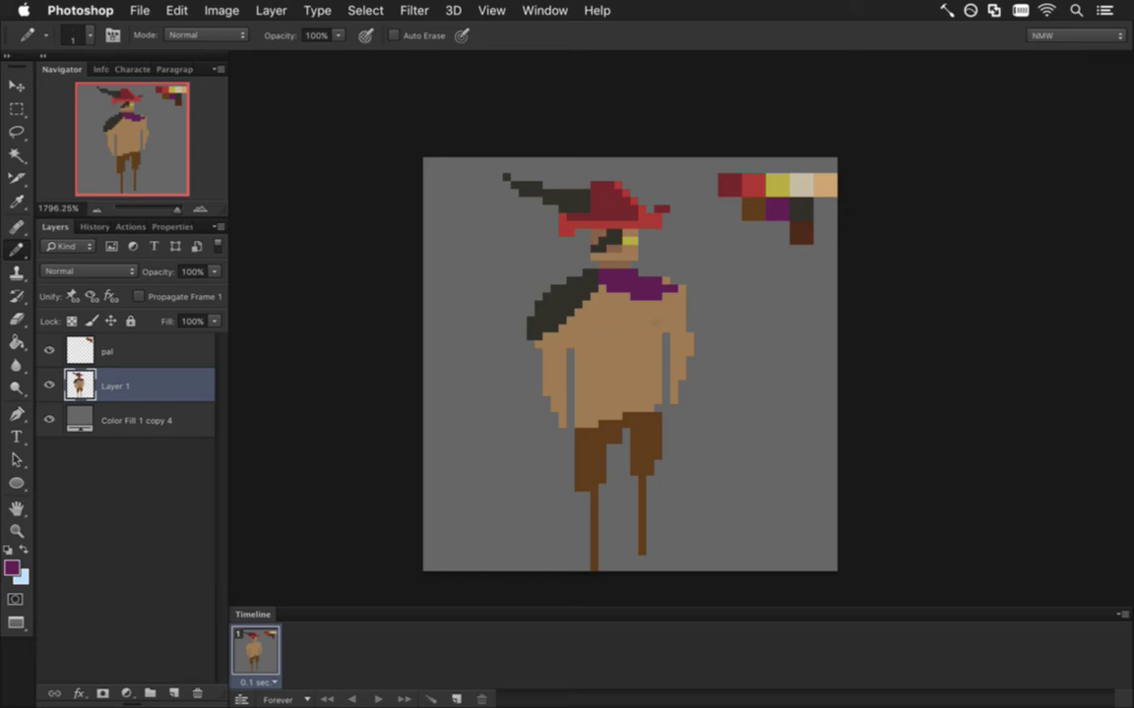
pyautogui.press('super+z')
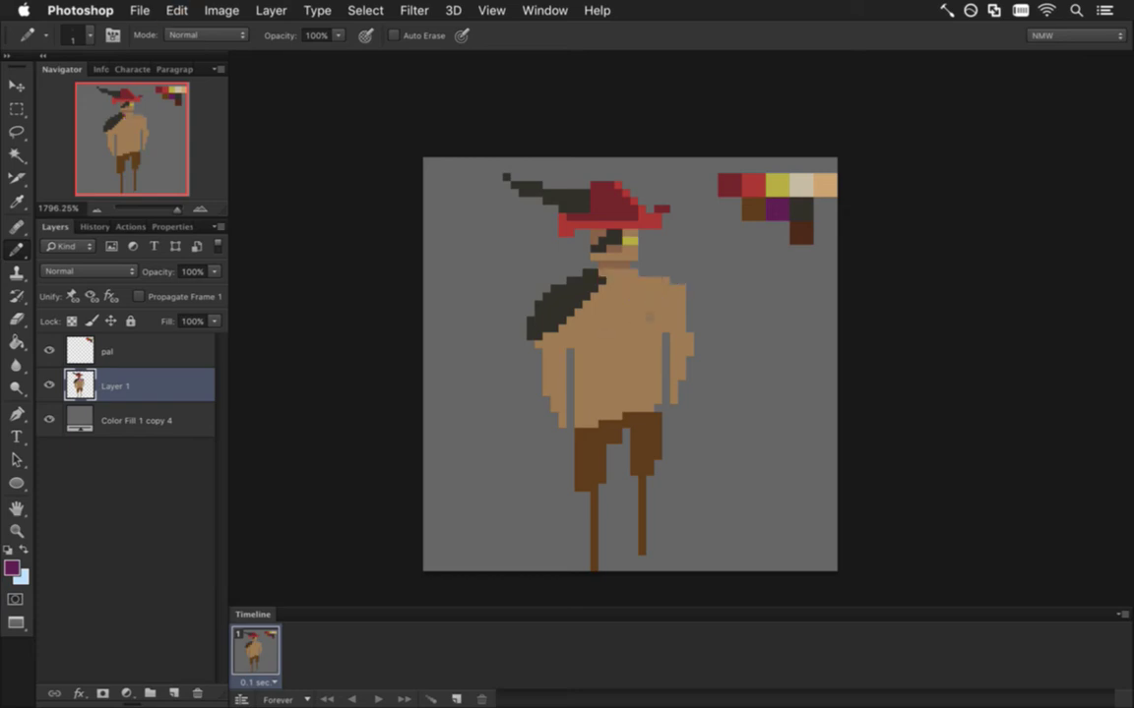
# Check the musketeer reference in Chrome and extend the charcoal cape over the captain's other shoulder, trimming its outer corner pixel
pyautogui.press('super+Tab')
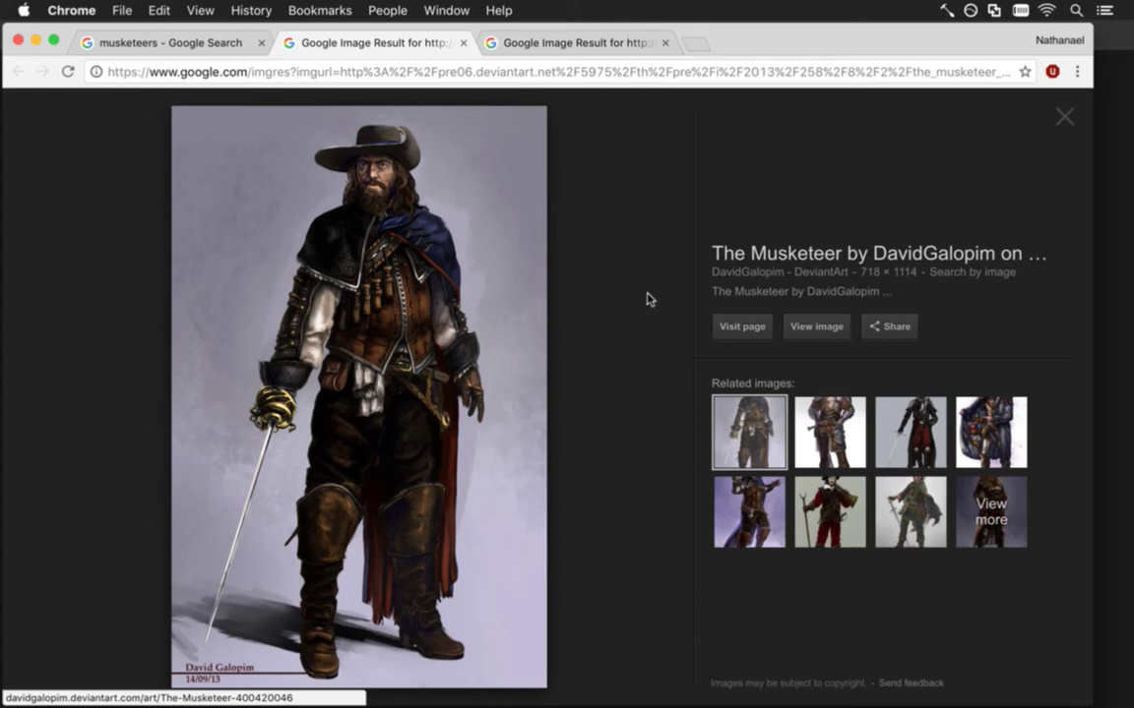
pyautogui.press('super+Tab')
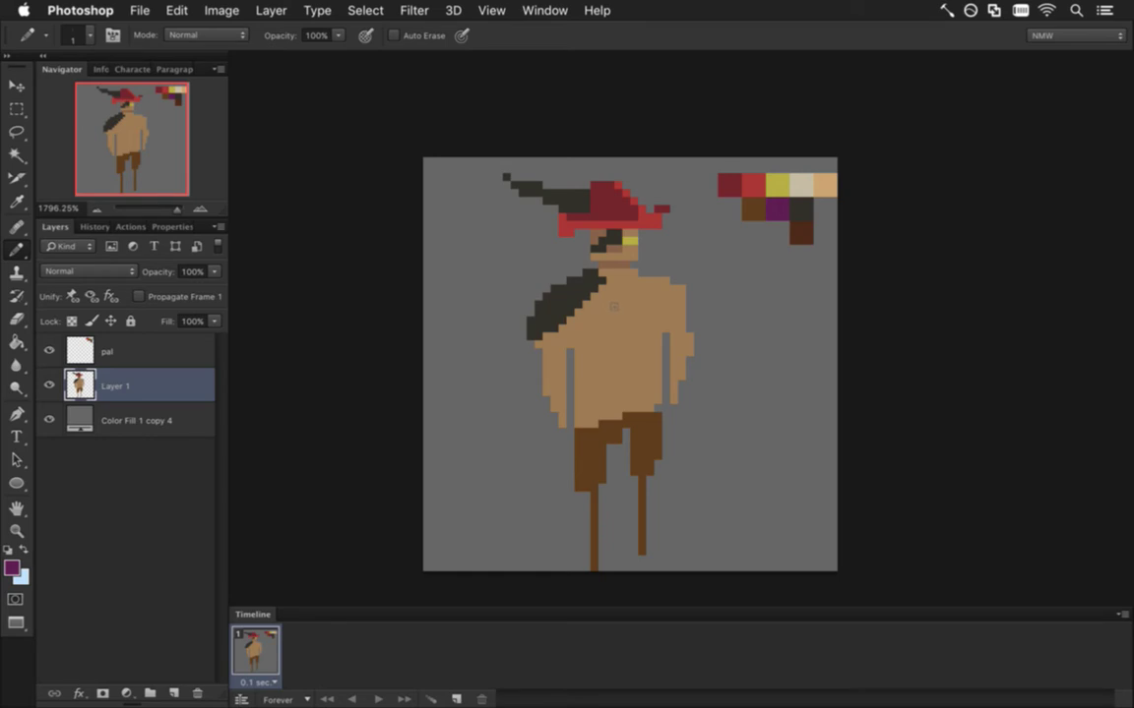
pyautogui.keyDown('alt'); pyautogui.click(553, 285); pyautogui.keyUp('alt')
pyautogui.moveTo(610, 271); pyautogui.dragTo(649, 289)
pyautogui.moveTo(642, 302); pyautogui.dragTo(671, 307)
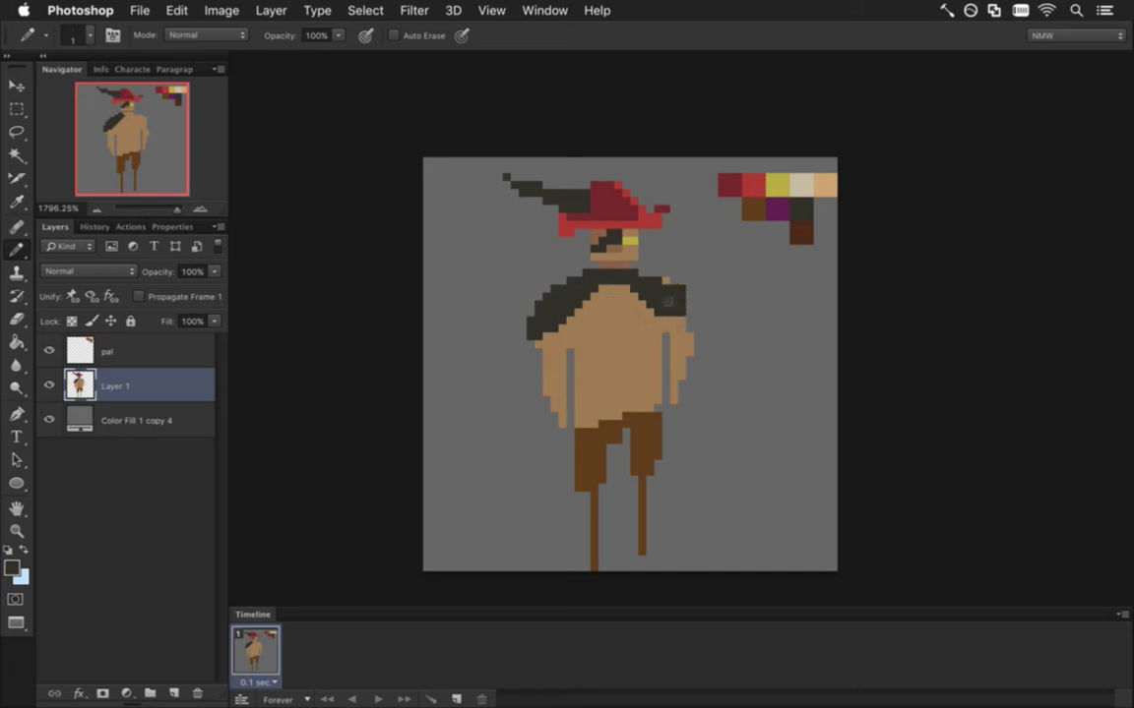
pyautogui.press('e')
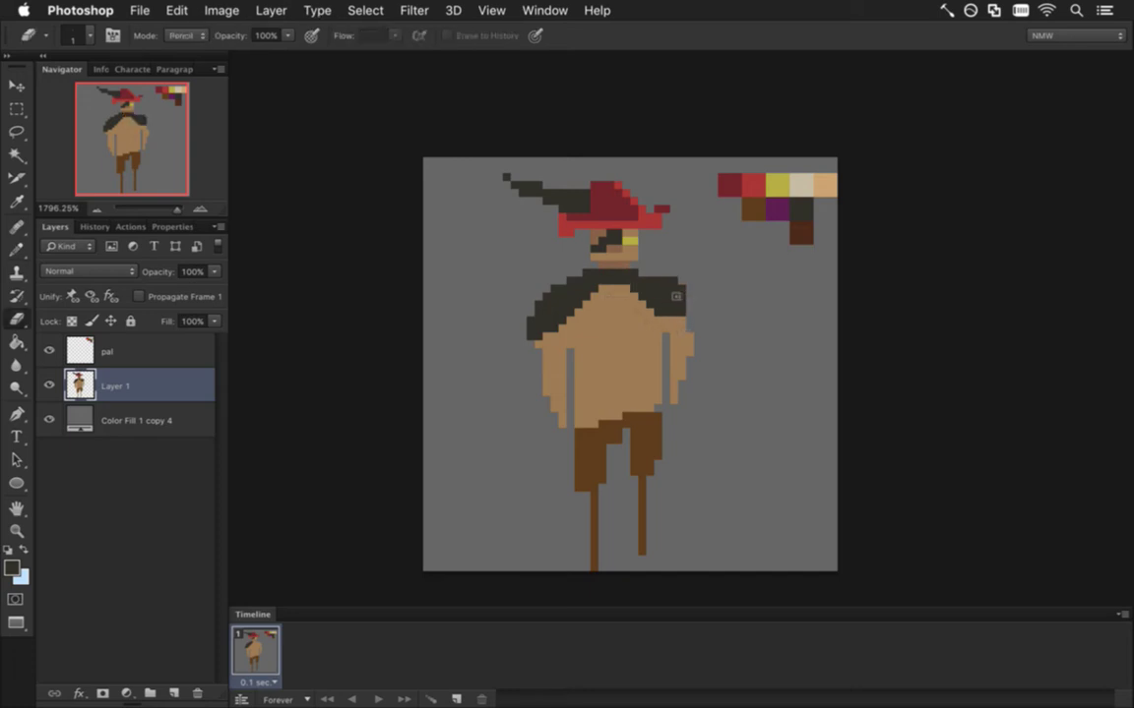
pyautogui.press('b')
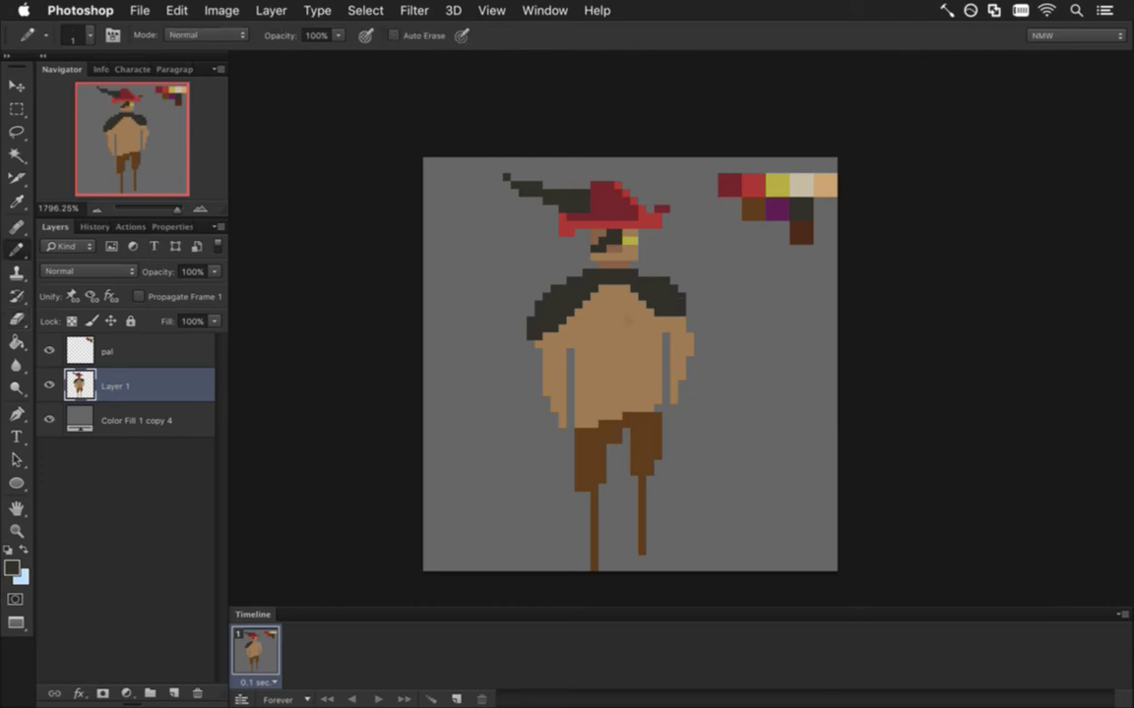
# Consult the musketeer reference in Chrome and fill the captain's bare torso and arms with the dark reddish brown from the palette
pyautogui.keyDown('alt'); pyautogui.click(652, 328); pyautogui.keyUp('alt')
pyautogui.press('super+Tab')
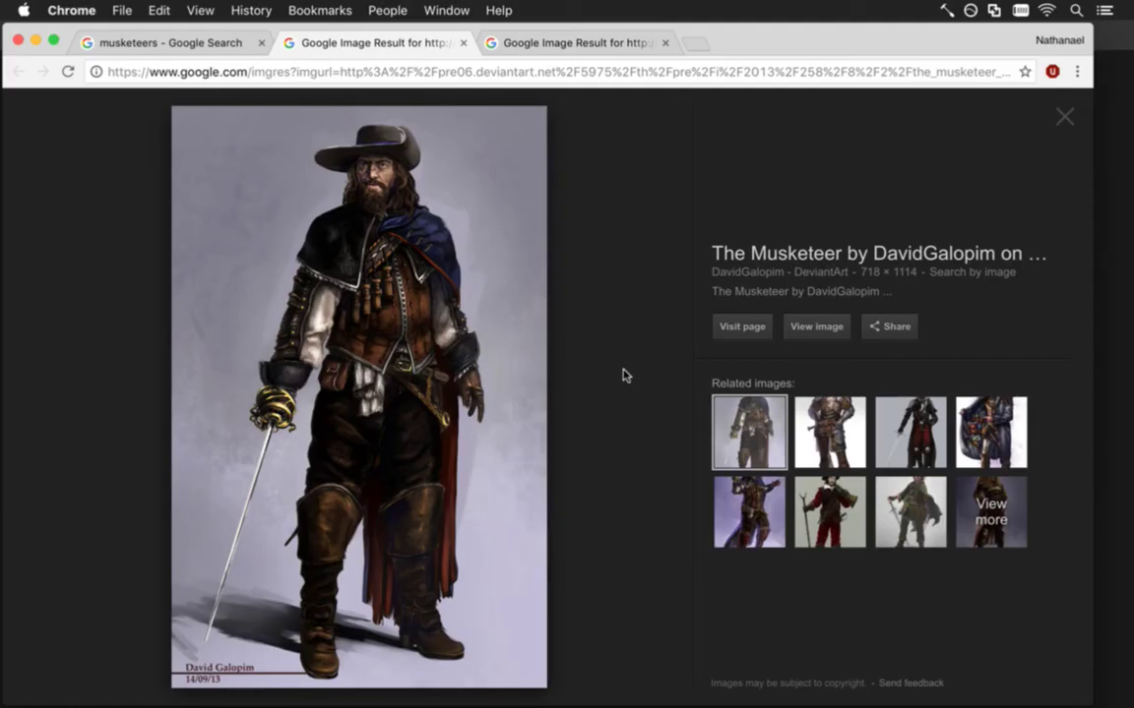
pyautogui.press('super+Tab')
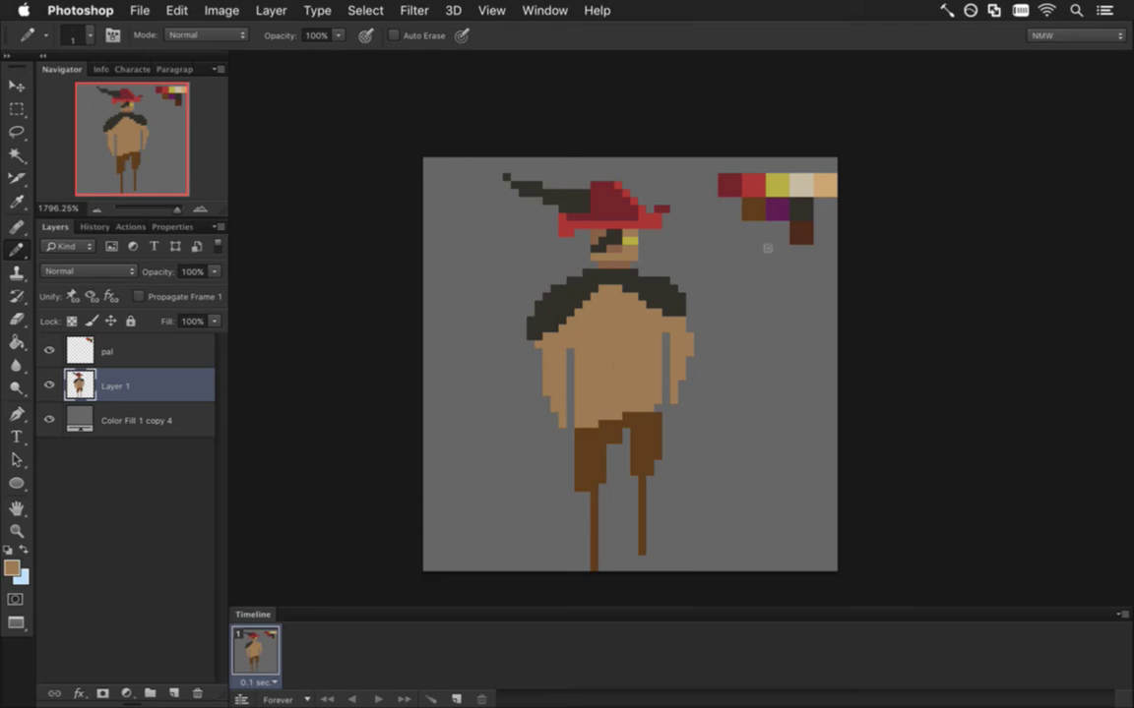
pyautogui.press('i')
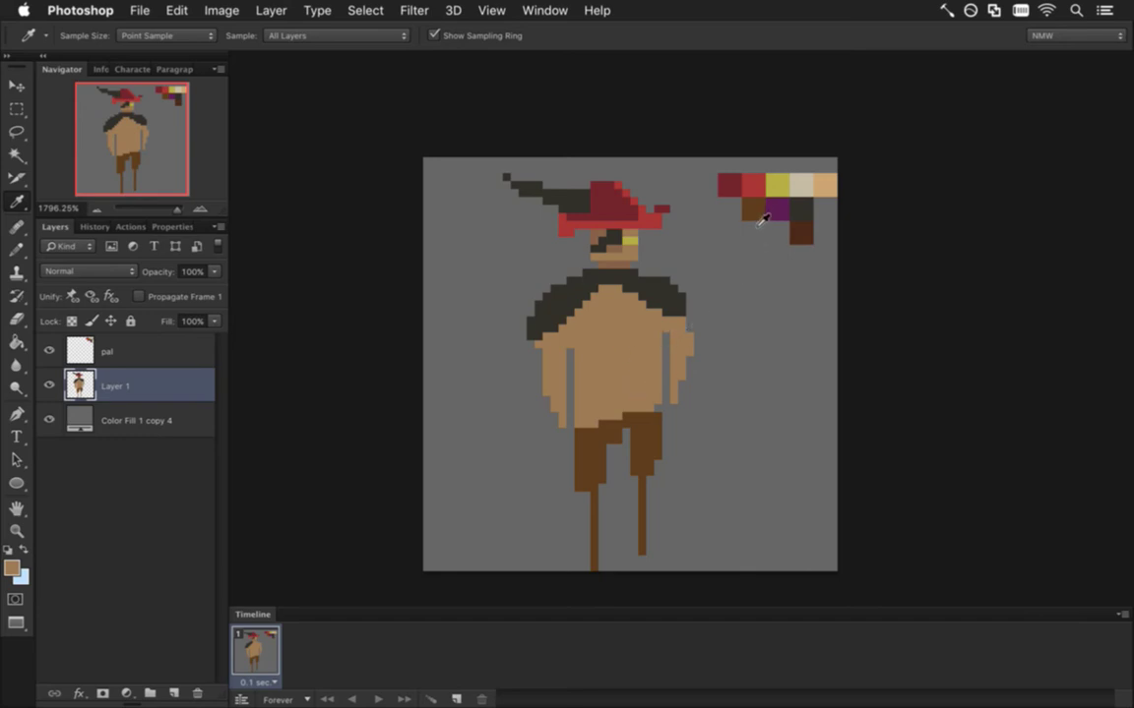
pyautogui.click(802, 237)
pyautogui.press('b')
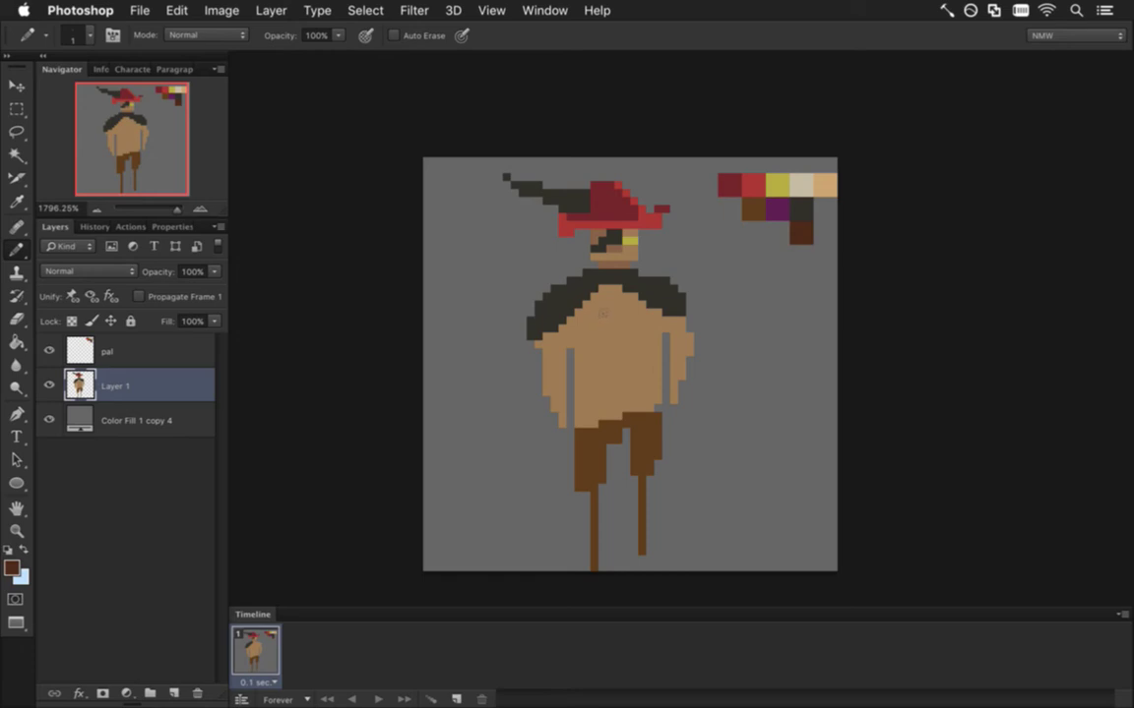
pyautogui.press('g')
pyautogui.click(604, 369)
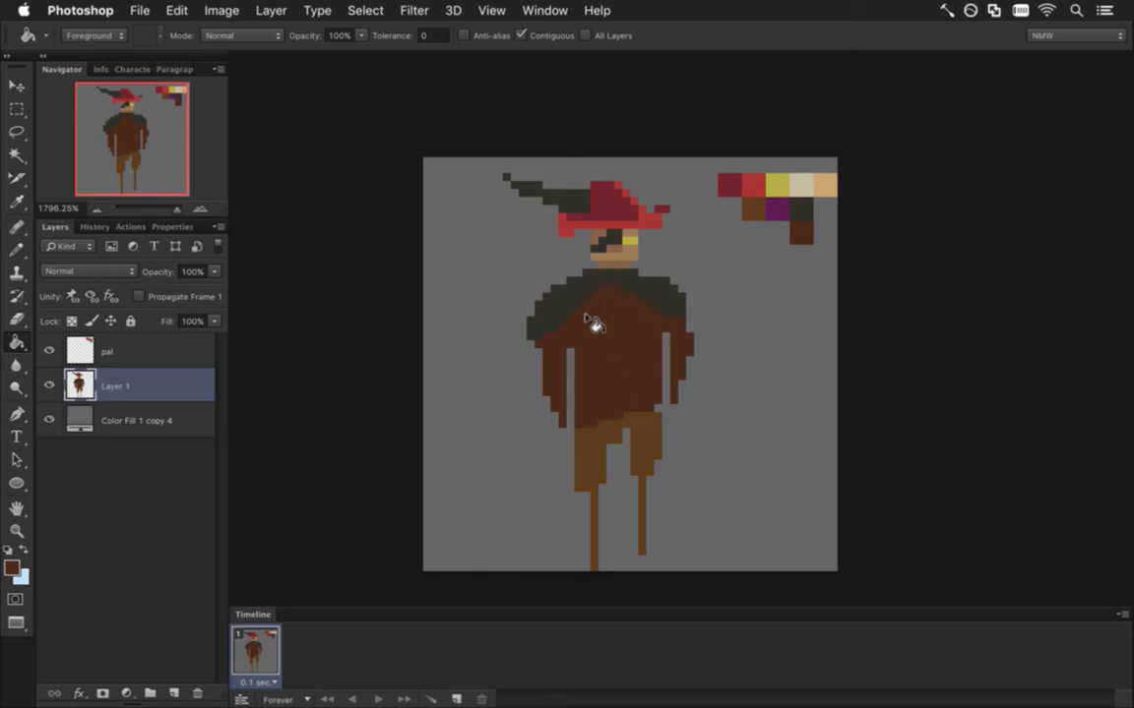
# Try to move the eye-patch half of the head and hat down one pixel, then undo the move and clear the selection
pyautogui.press('m')
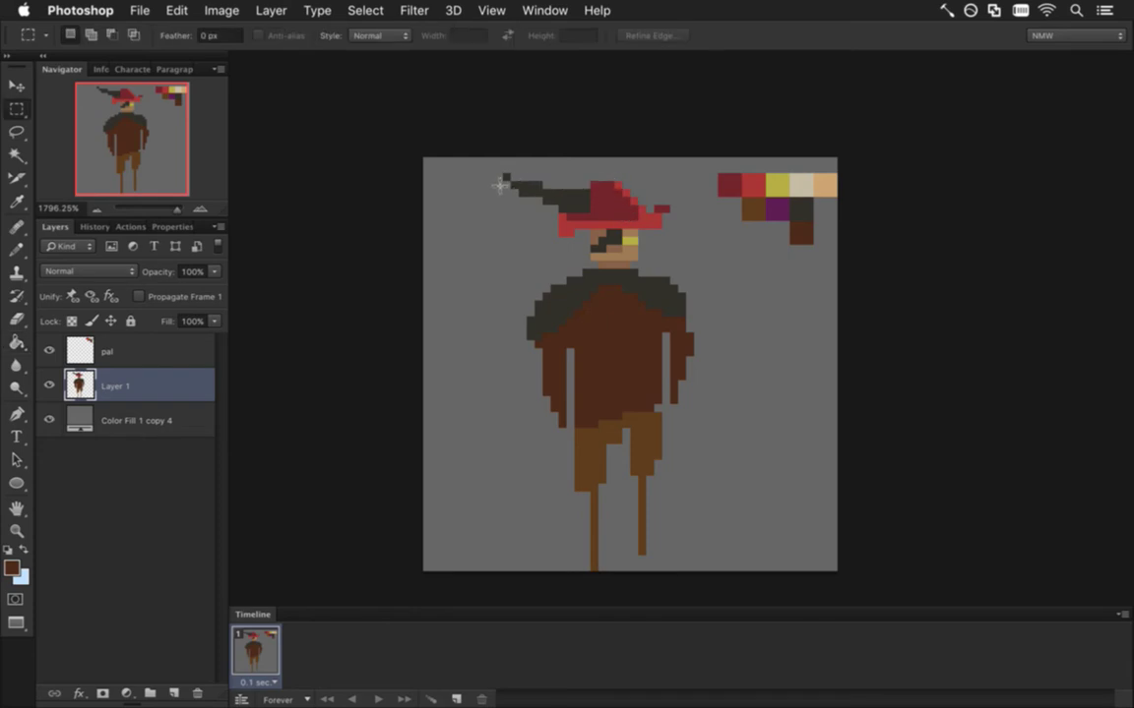
pyautogui.moveTo(479, 157); pyautogui.dragTo(614, 260)
pyautogui.press('v')
pyautogui.click(607, 245)
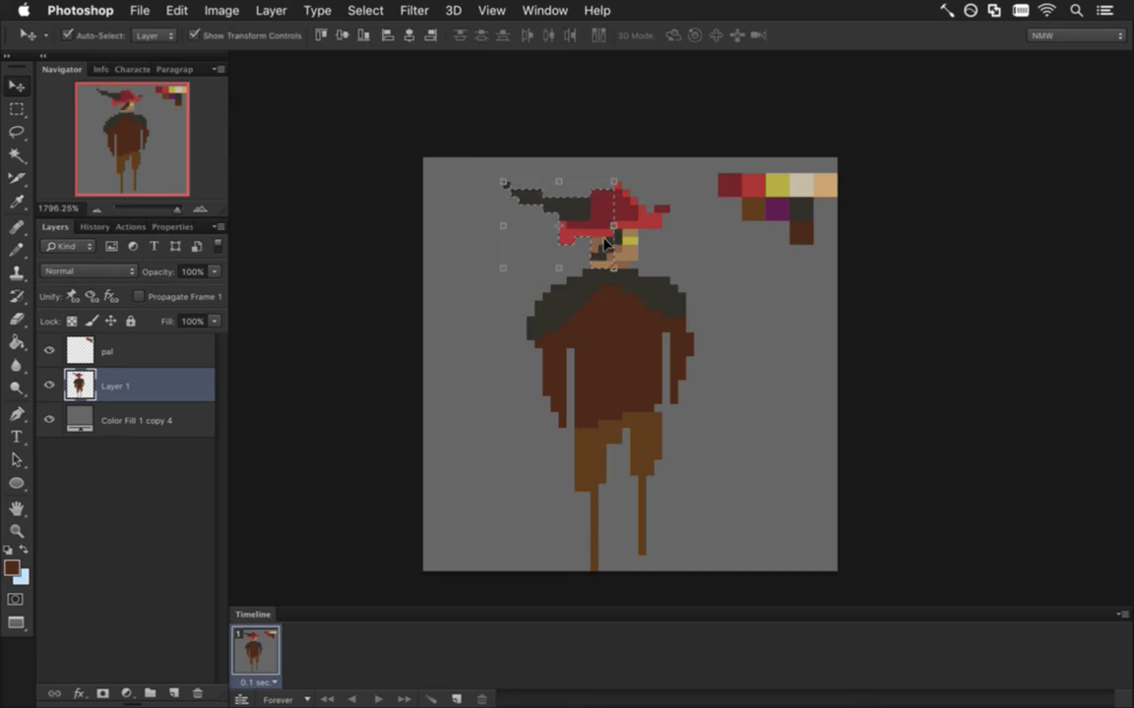
pyautogui.hotkey('ctrl', 'z')
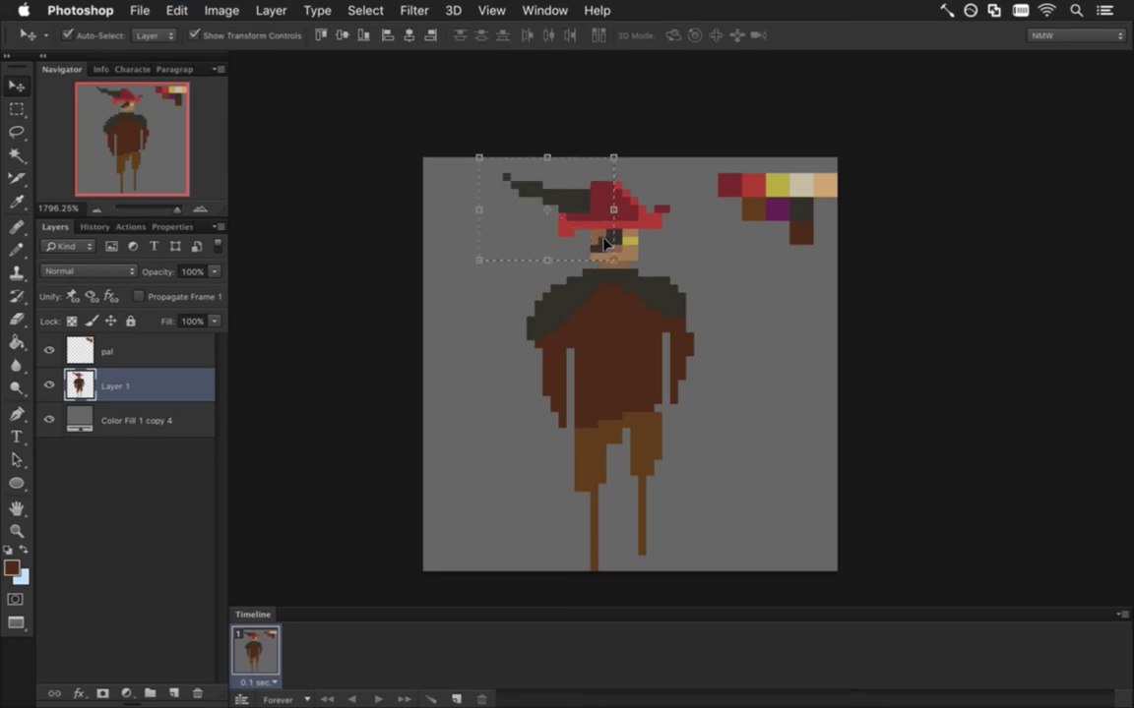
pyautogui.press('m')
pyautogui.hotkey('ctrl', 'd')
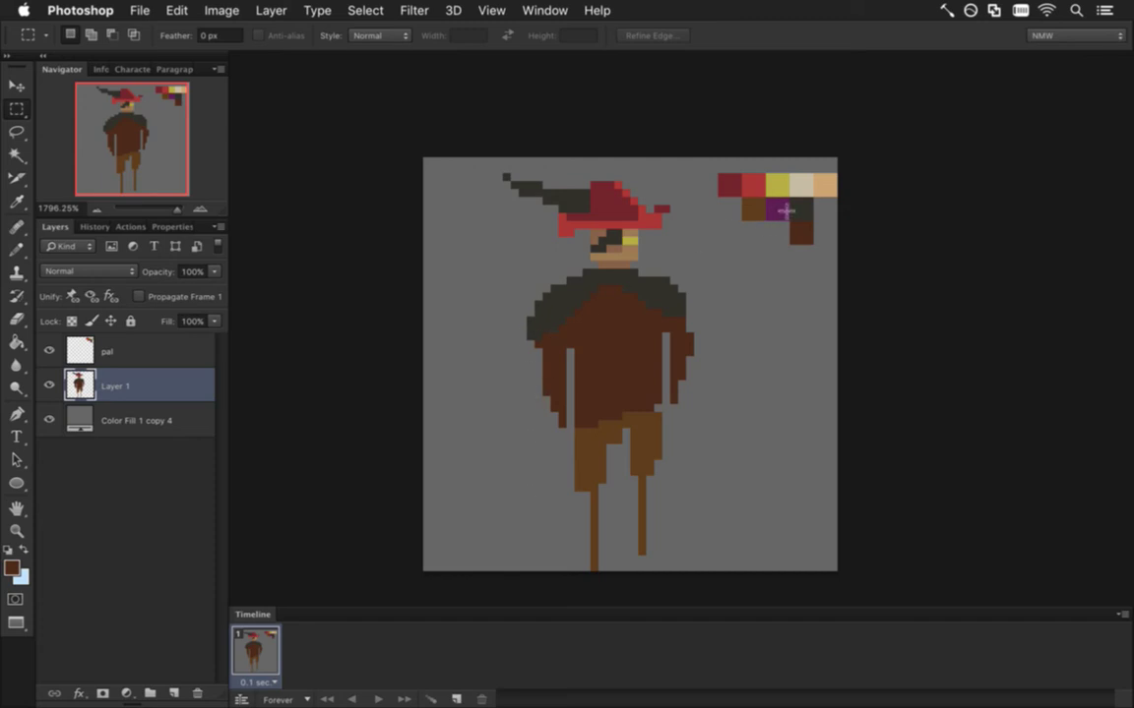
# Outline a long cape in the palette's purple from the neck around the eye-patch-side shoulder and down beside the leg
pyautogui.press('i')
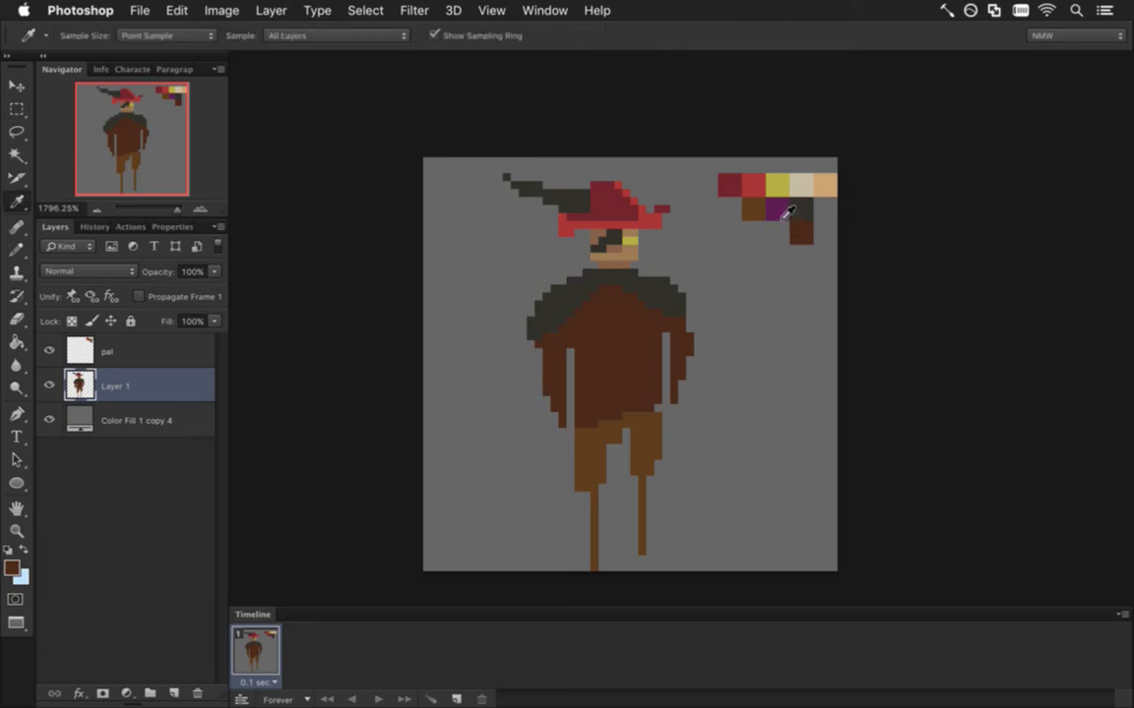
pyautogui.click(780, 211)
pyautogui.press('b')
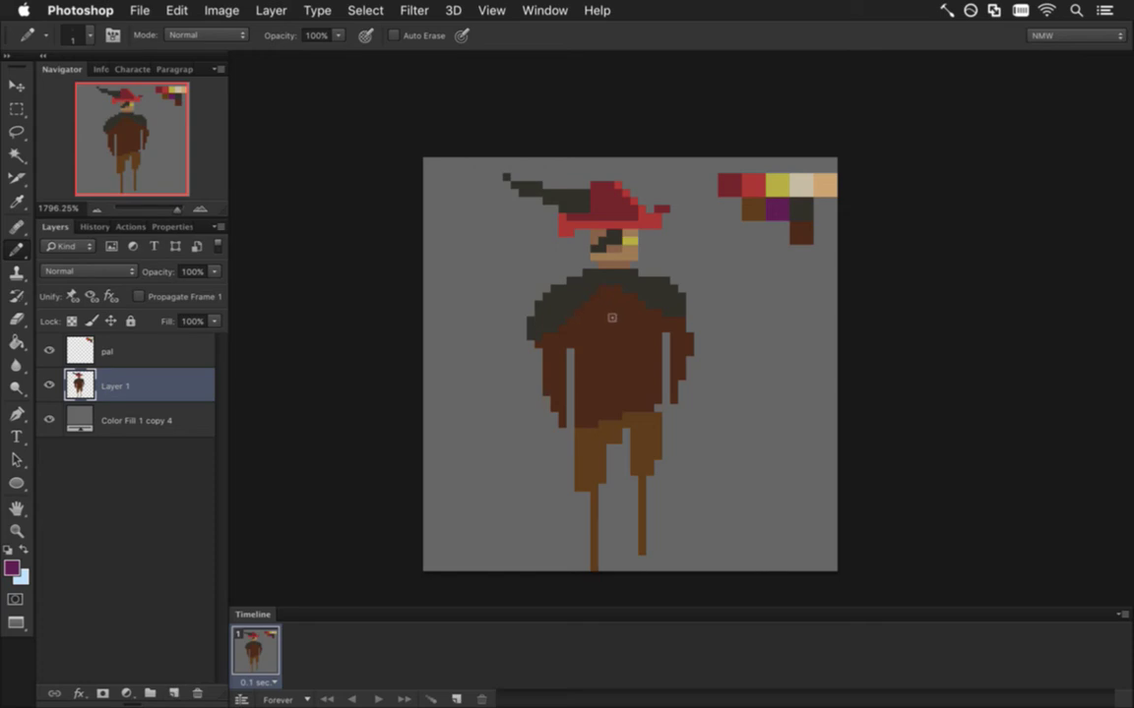
pyautogui.moveTo(617, 290)
pyautogui.mouseDown()
pyautogui.moveTo(559, 275)
pyautogui.moveTo(524, 319)
pyautogui.moveTo(517, 462)
pyautogui.moveTo(526, 544)
pyautogui.moveTo(542, 550)
pyautogui.mouseUp()
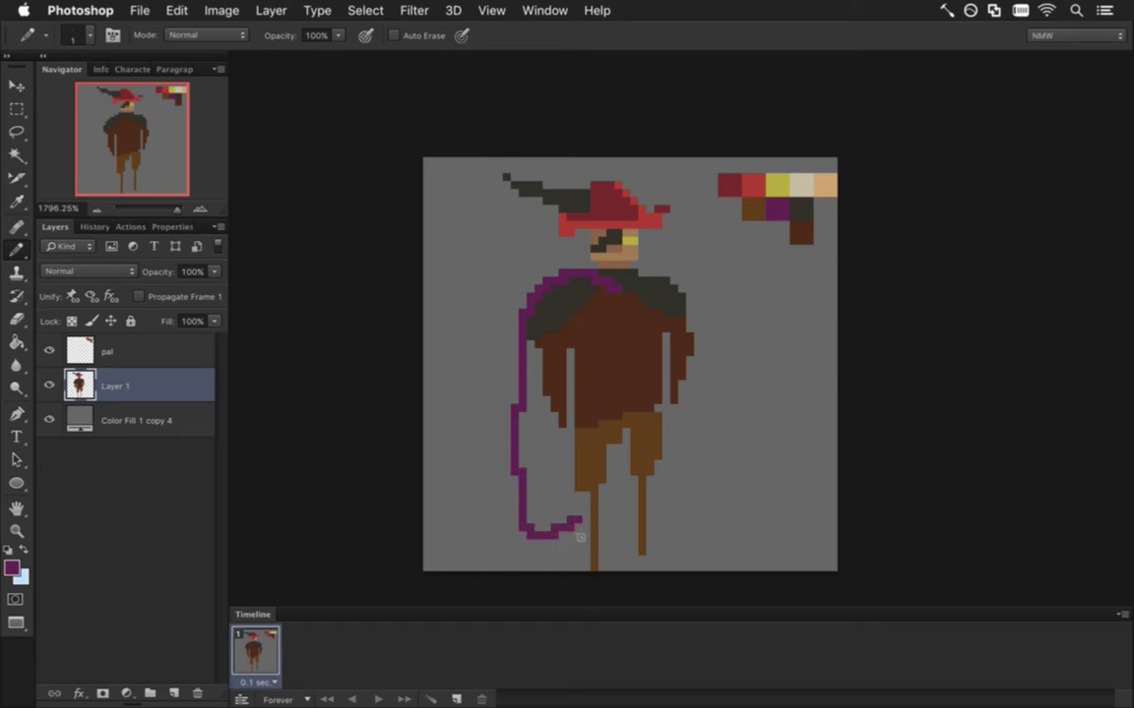
# Fill the area enclosed by the purple cape outline with the same purple using the Paint Bucket tool
pyautogui.press('super+Tab')
pyautogui.press('super+Tab')
pyautogui.press('g')
pyautogui.click(561, 487)
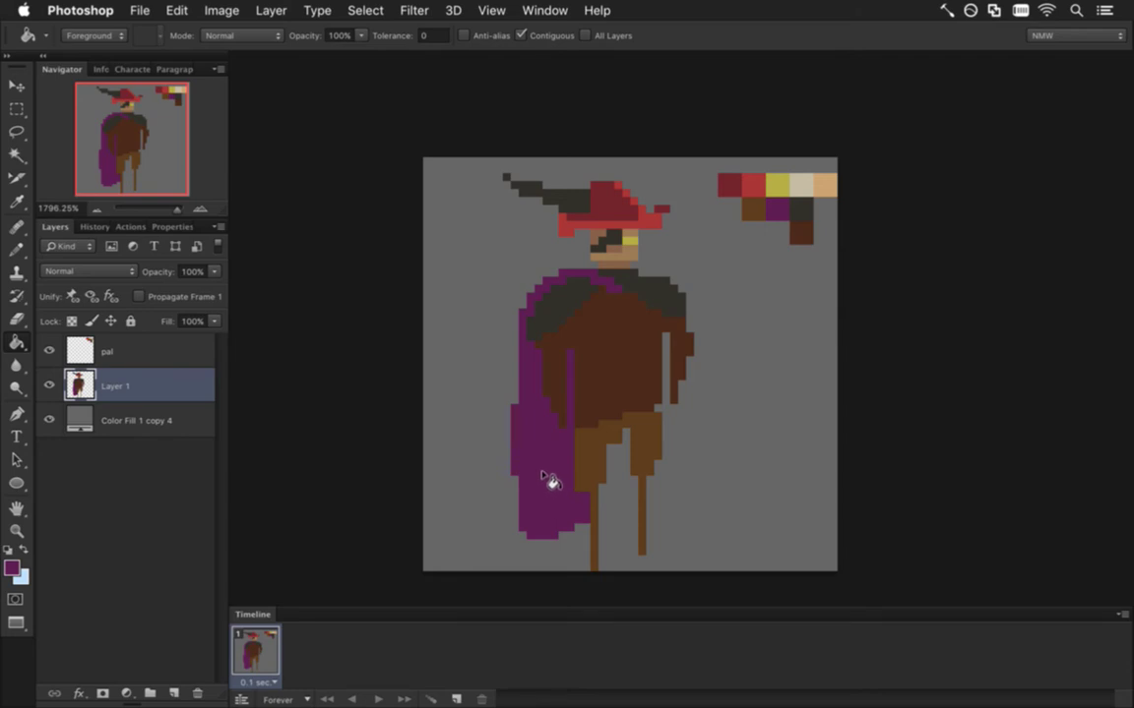
# Darken the purple foreground colour to 24% brightness (#3e1337)
pyautogui.click(11, 568)
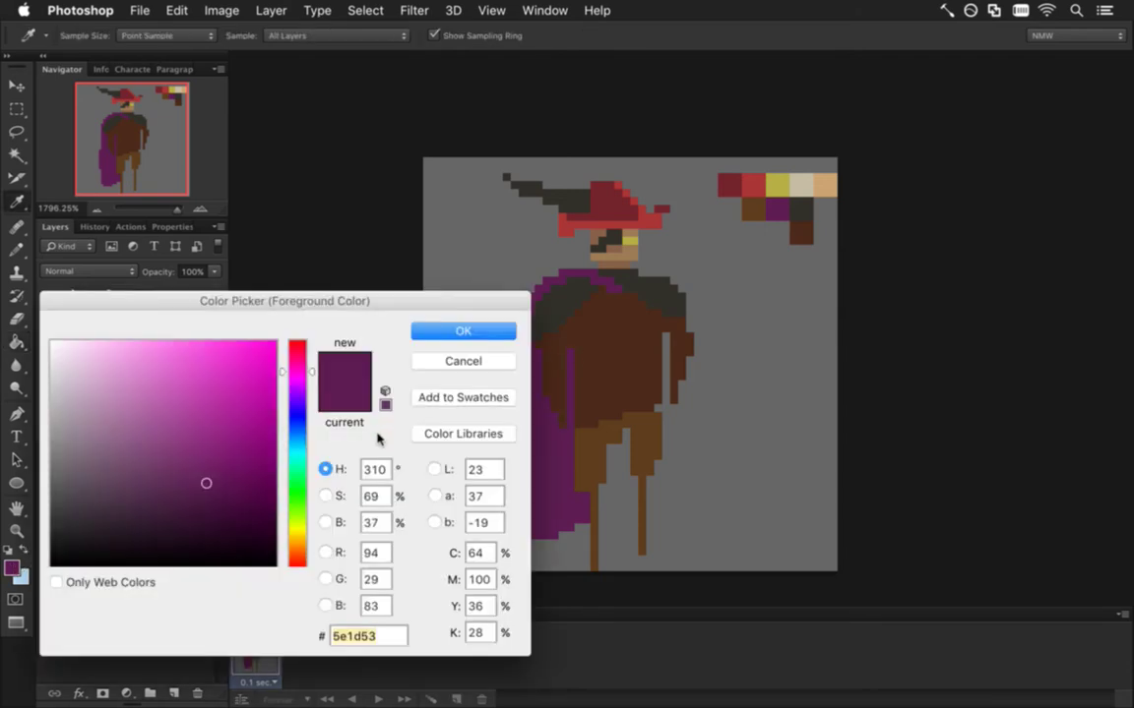
pyautogui.click(324, 496)
pyautogui.click(325, 522)
pyautogui.click(302, 498)
pyautogui.moveTo(300, 518); pyautogui.dragTo(298, 511)
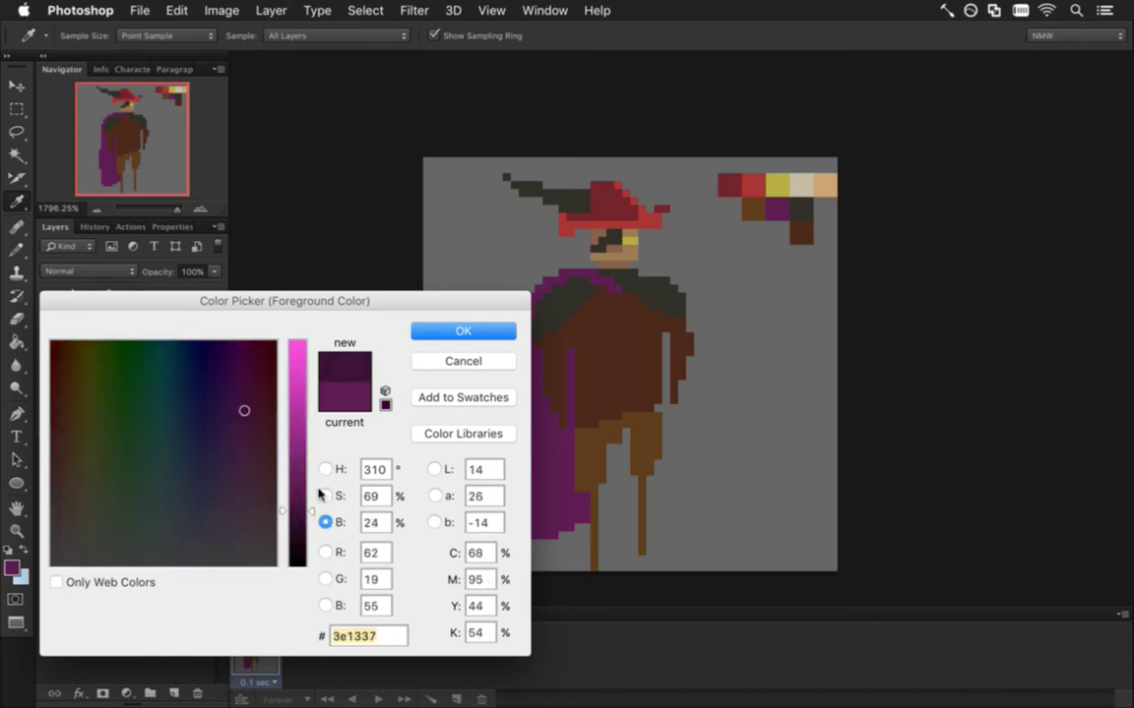
pyautogui.click(443, 334)
# Draw a dark purple fold line down the length of the cape and fill the cape's inner area with it
pyautogui.press('b')
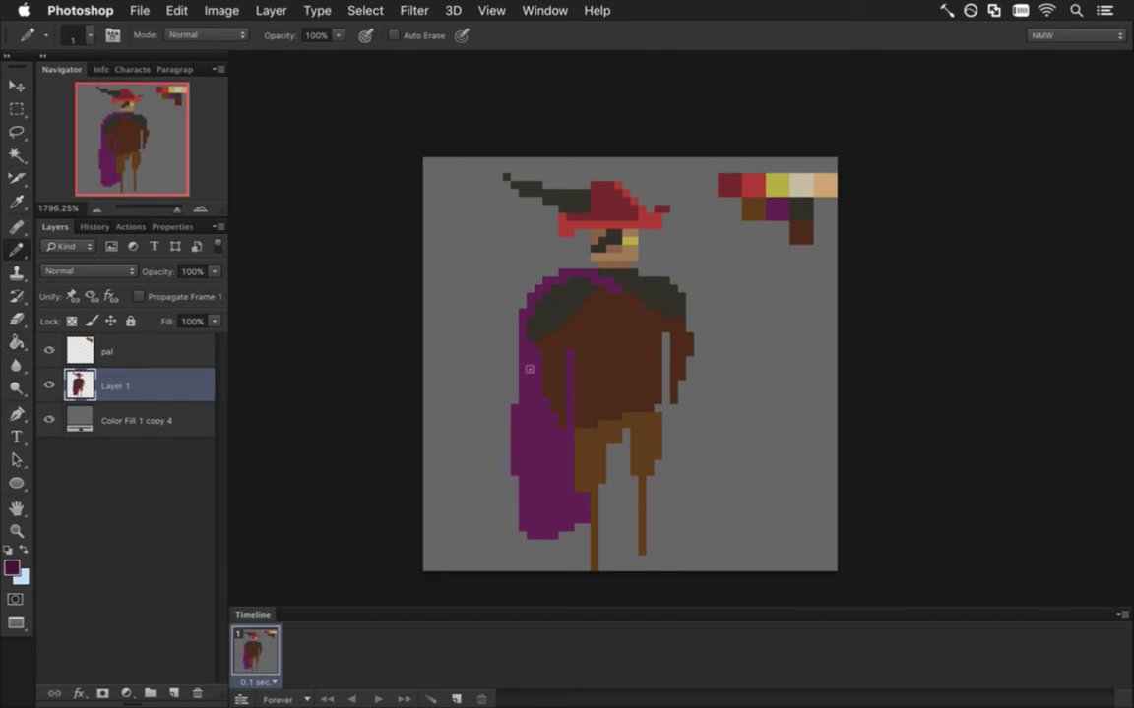
pyautogui.moveTo(531, 344); pyautogui.dragTo(529, 533)
pyautogui.press('g')
pyautogui.click(557, 482)
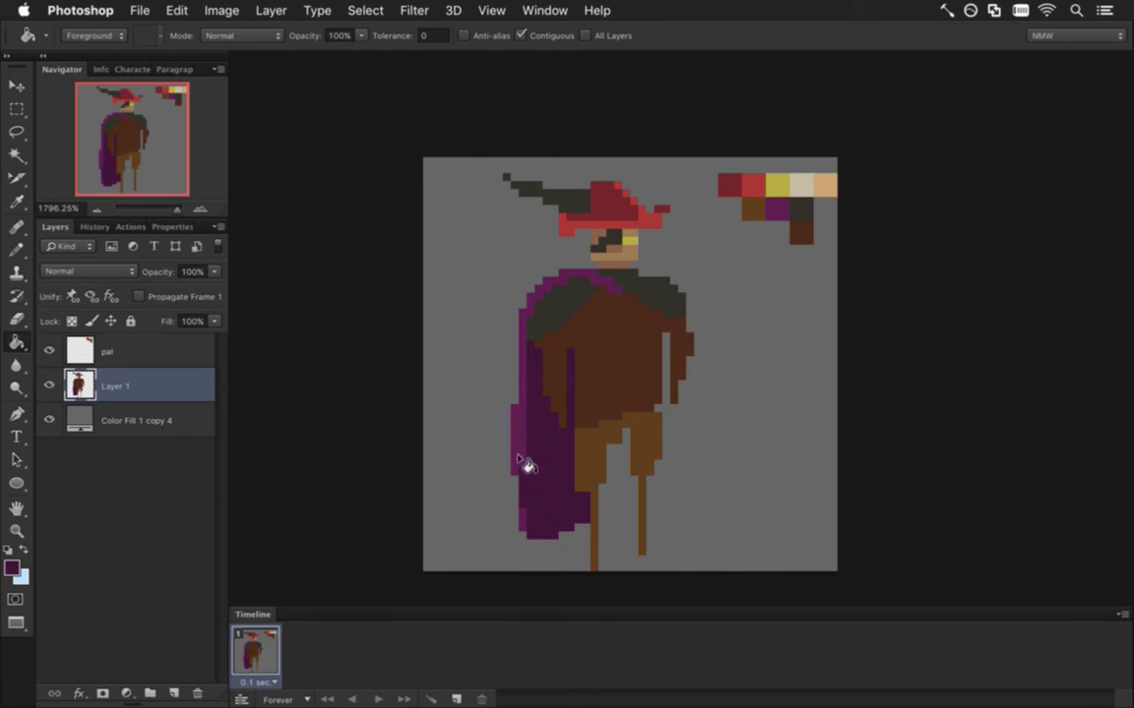
pyautogui.click(532, 426)
# Recolour the cape with colours sampled from the hat: bright red for the outer edge and dark red for the inner area
pyautogui.keyDown('alt'); pyautogui.click(595, 210); pyautogui.keyUp('alt')
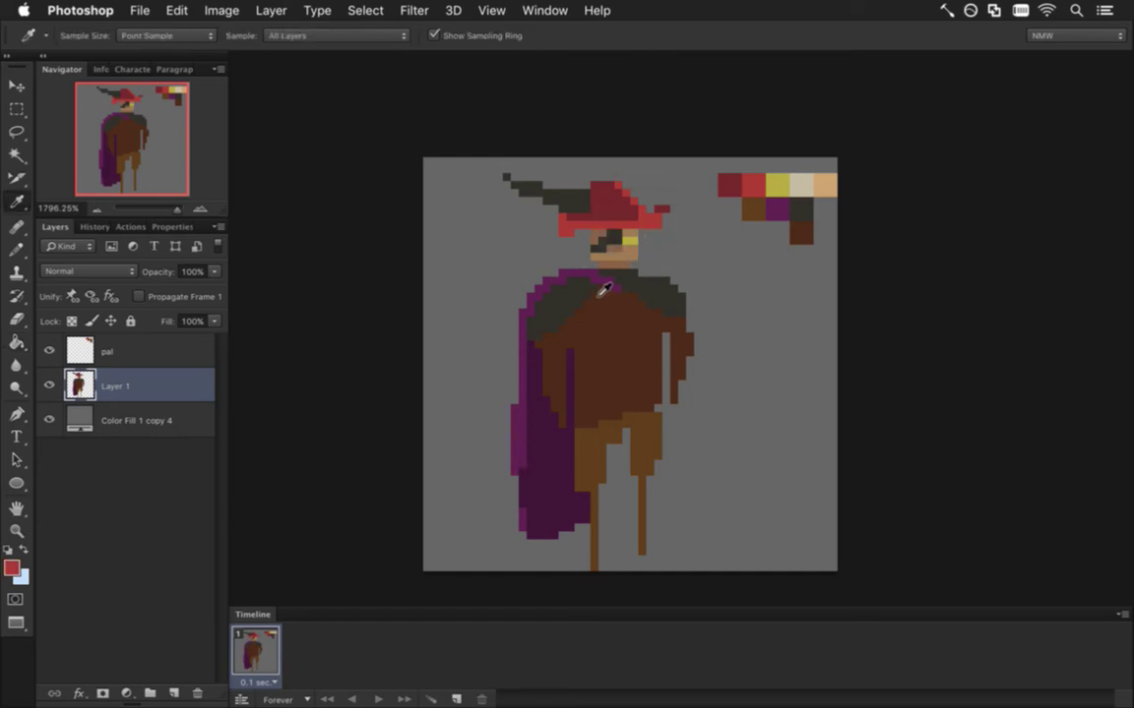
pyautogui.click(604, 277)
pyautogui.keyDown('alt'); pyautogui.click(598, 248); pyautogui.keyUp('alt')
pyautogui.click(549, 487)
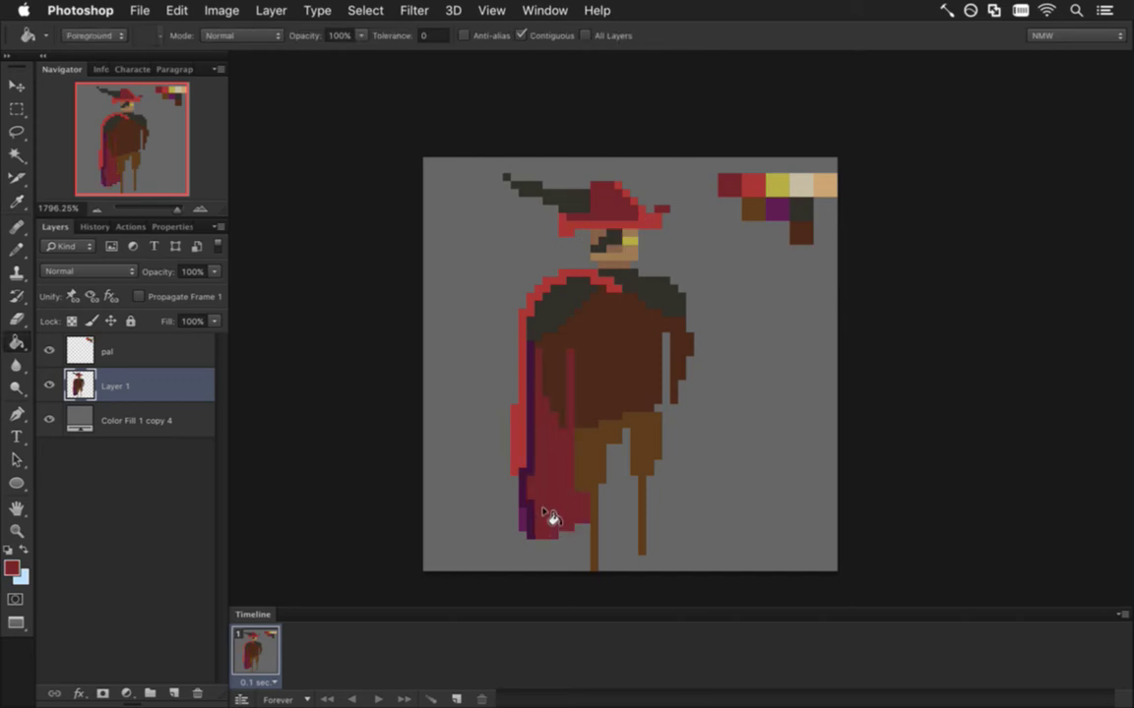
# Paint over the leftover purple pixels along the cape's outer side with the cape edge's bright red
pyautogui.keyDown('alt'); pyautogui.click(513, 453); pyautogui.keyUp('alt')
pyautogui.press('b')
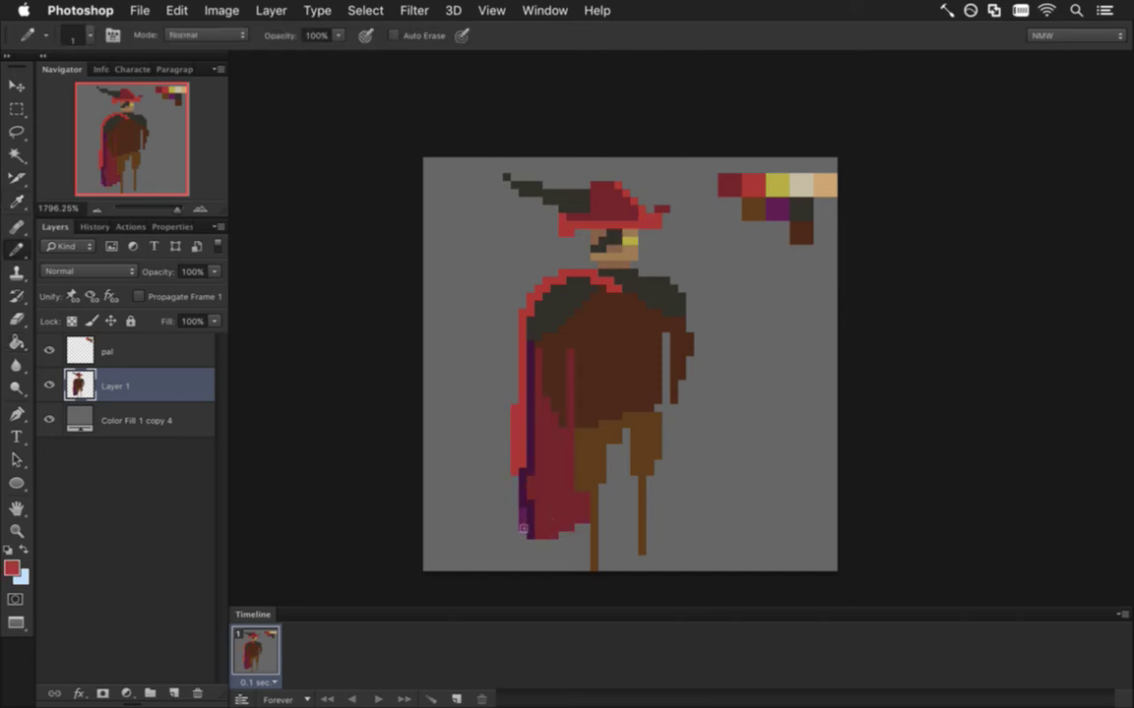
pyautogui.click(521, 467)
pyautogui.moveTo(528, 340); pyautogui.dragTo(527, 540)
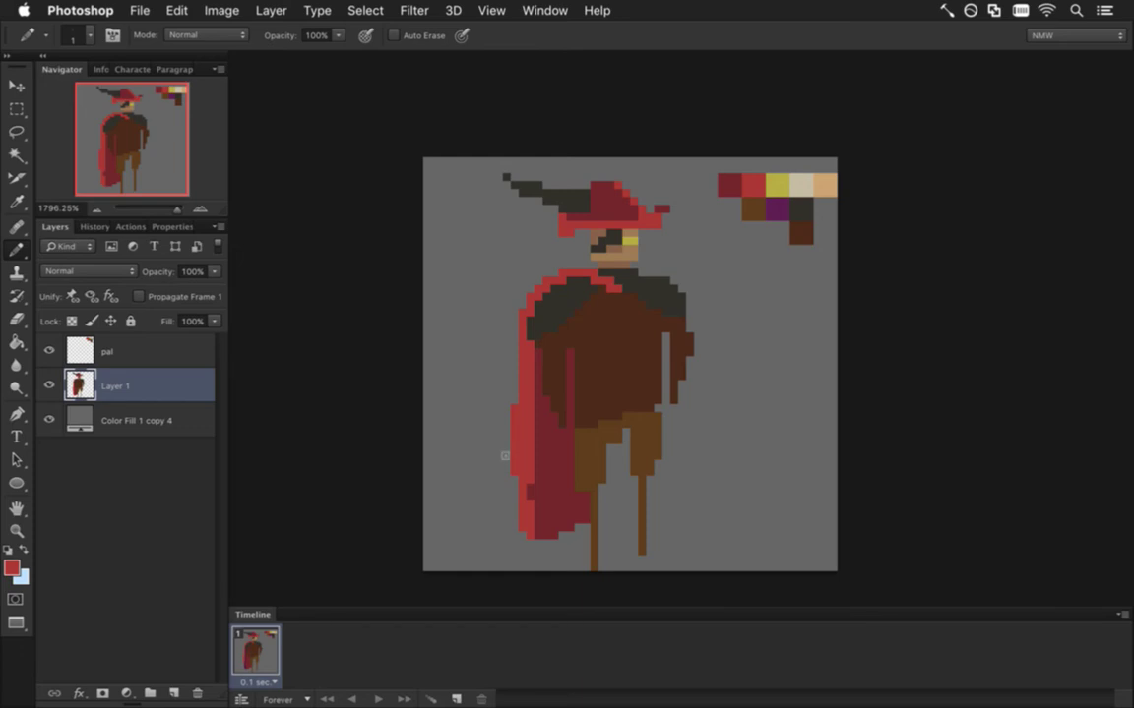
# Reduce the saturation of the bright red foreground colour and fill the cape's outer strip with the muted red
pyautogui.click(12, 567)
pyautogui.click(335, 498)
pyautogui.moveTo(313, 463); pyautogui.dragTo(298, 438)
pyautogui.click(326, 522)
pyautogui.click(462, 331)
pyautogui.press('g')
pyautogui.press('b')
pyautogui.press('g')
pyautogui.click(525, 394)
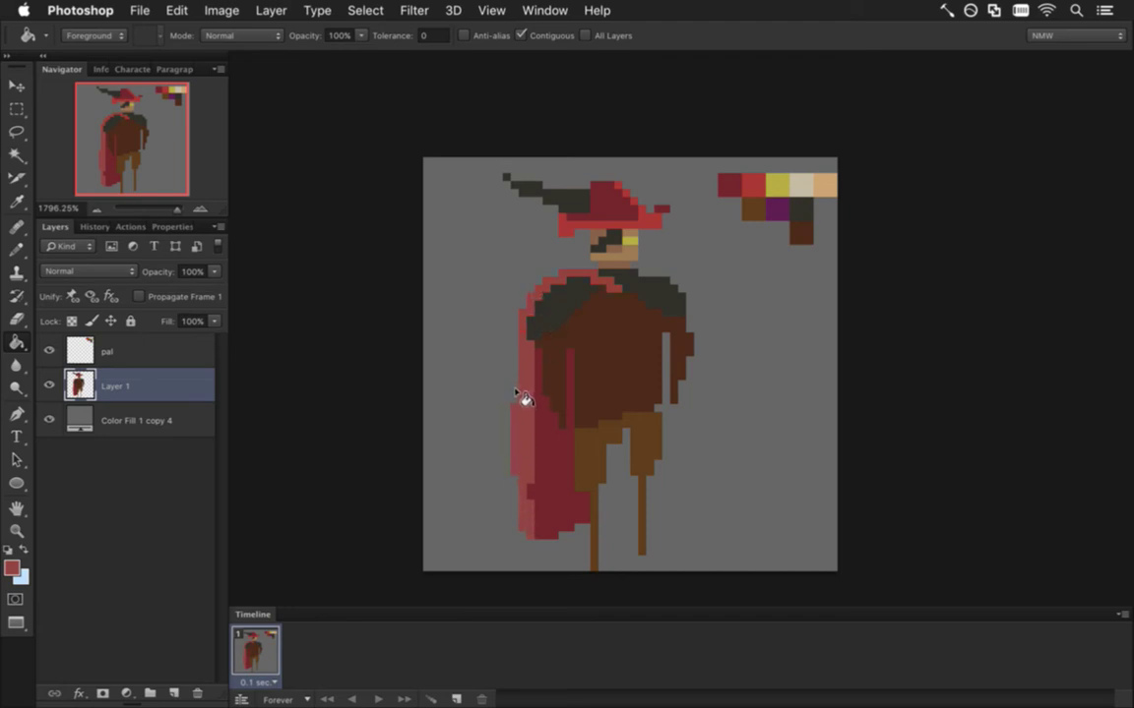
# Check the musketeer reference in Chrome, return to Photoshop and draw a dark red band of the cape across the chest below the neck
pyautogui.press('super+Tab')
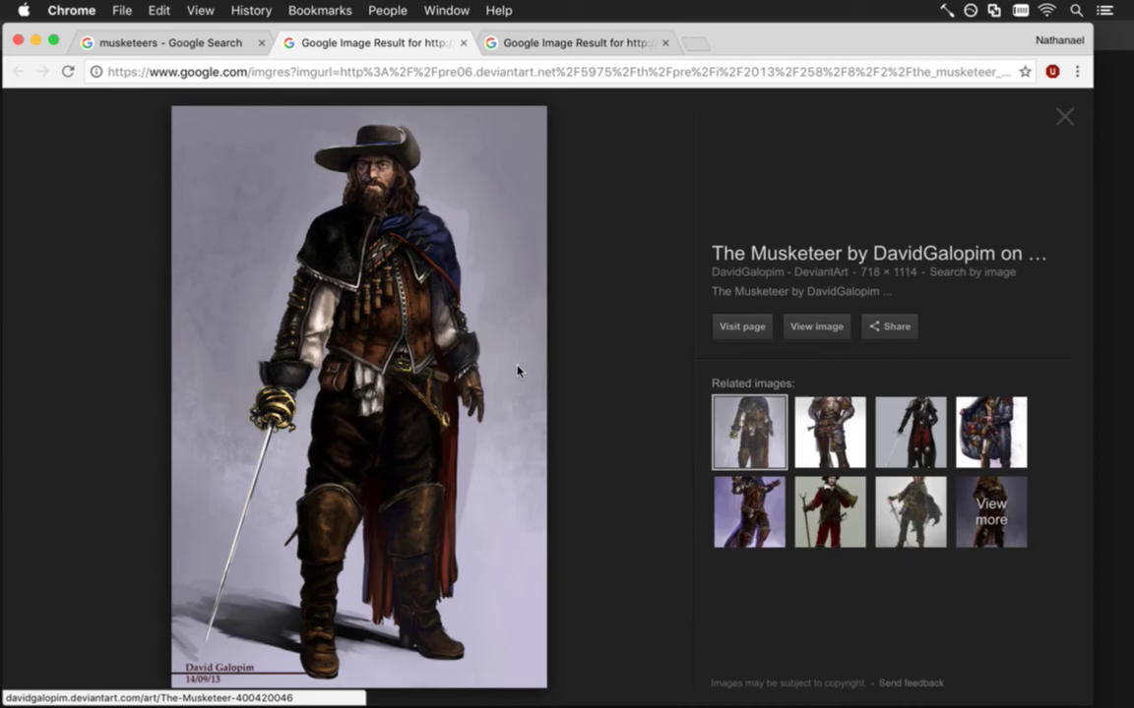
pyautogui.press('super+Tab')
pyautogui.press('super+Tab')
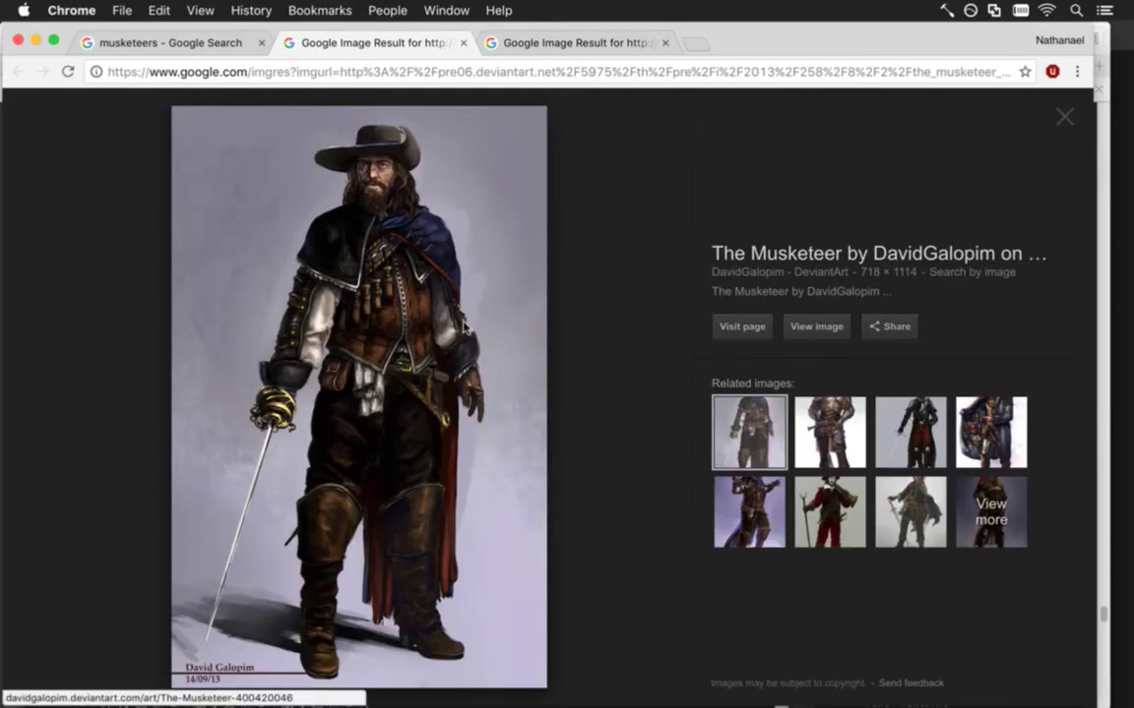
pyautogui.press('super+Tab')
pyautogui.press('super+Tab')
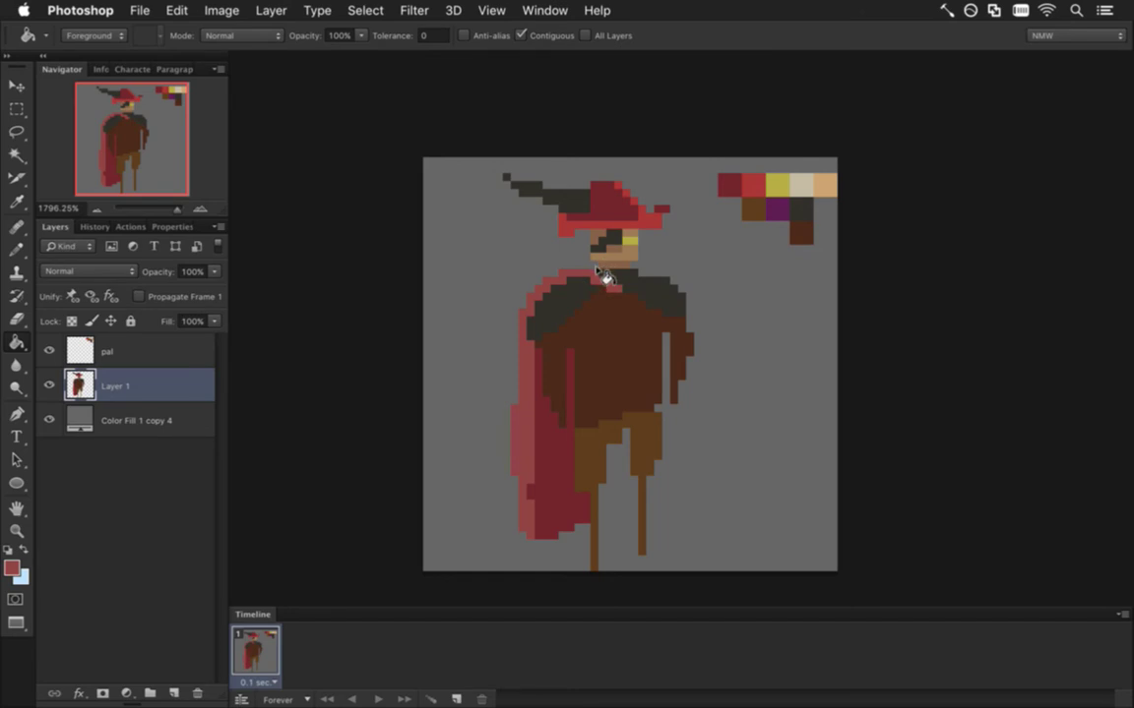
pyautogui.press('i')
pyautogui.press('b')
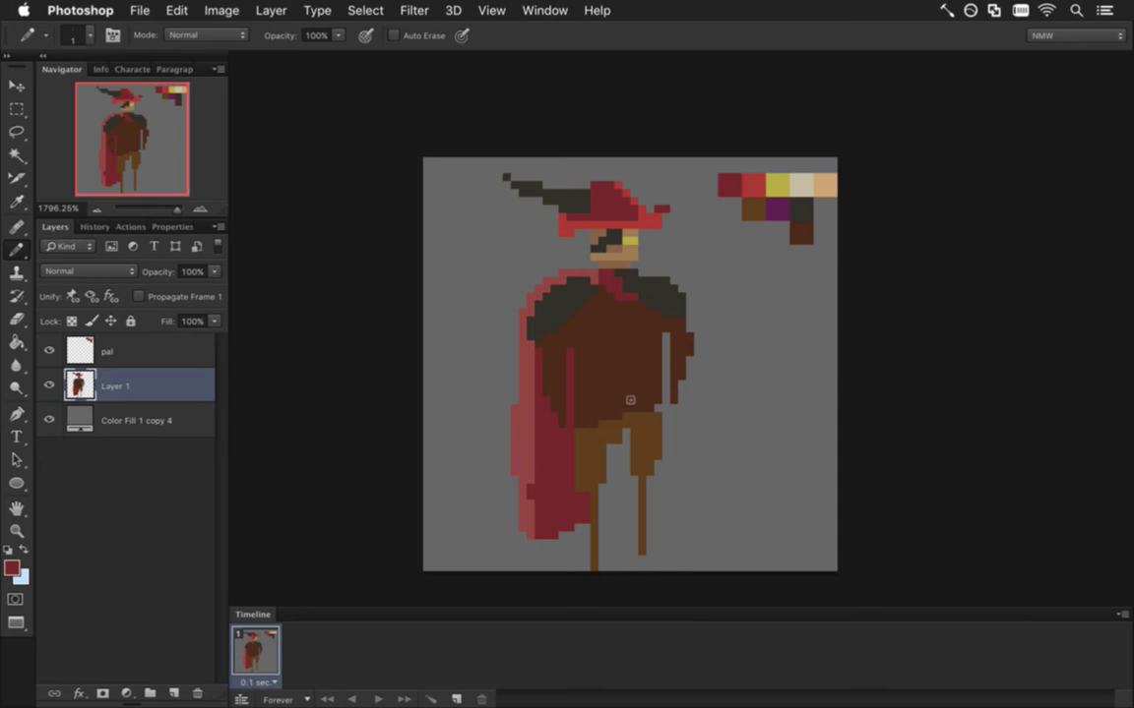
# Touch up the pixels around the dark red chest band with colours sampled from the shoulders and coat
pyautogui.keyDown('alt'); pyautogui.click(633, 284); pyautogui.keyUp('alt')
pyautogui.keyDown('alt'); pyautogui.click(600, 345); pyautogui.keyUp('alt')
pyautogui.keyDown('alt'); pyautogui.click(596, 316); pyautogui.keyUp('alt')
pyautogui.click(585, 417)
pyautogui.press('alt')
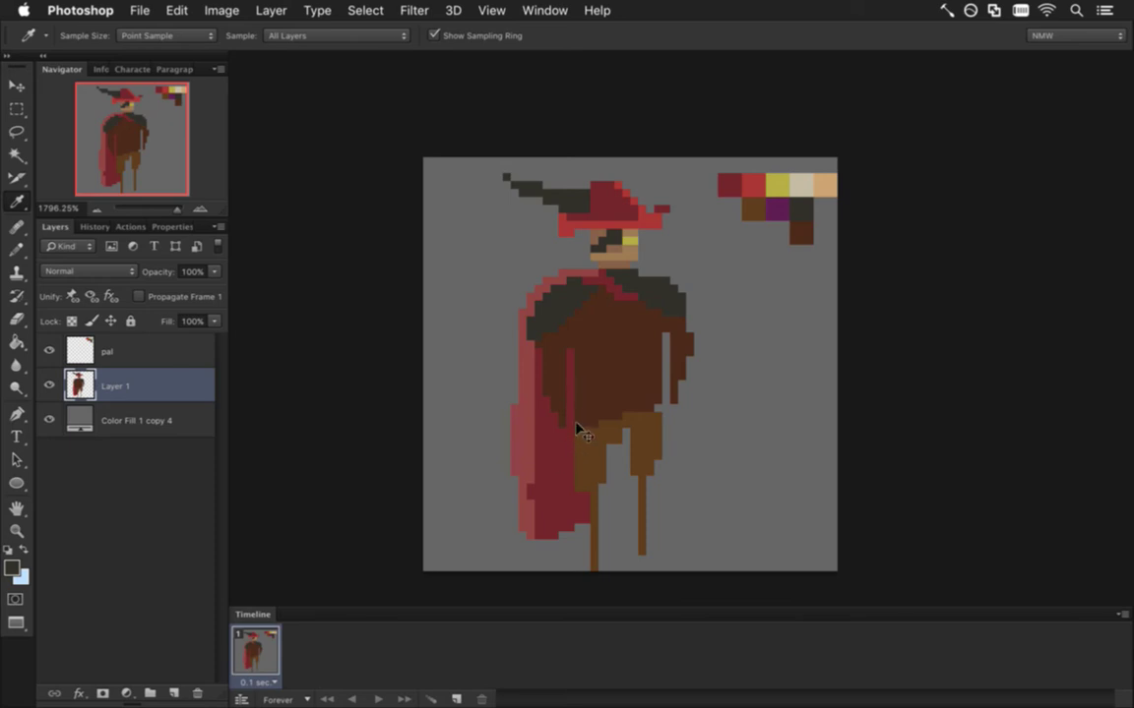
# Compare the sprite with the musketeer reference in Chrome, return to Photoshop and inspect the dark grey foreground colour
pyautogui.press('super+Tab')
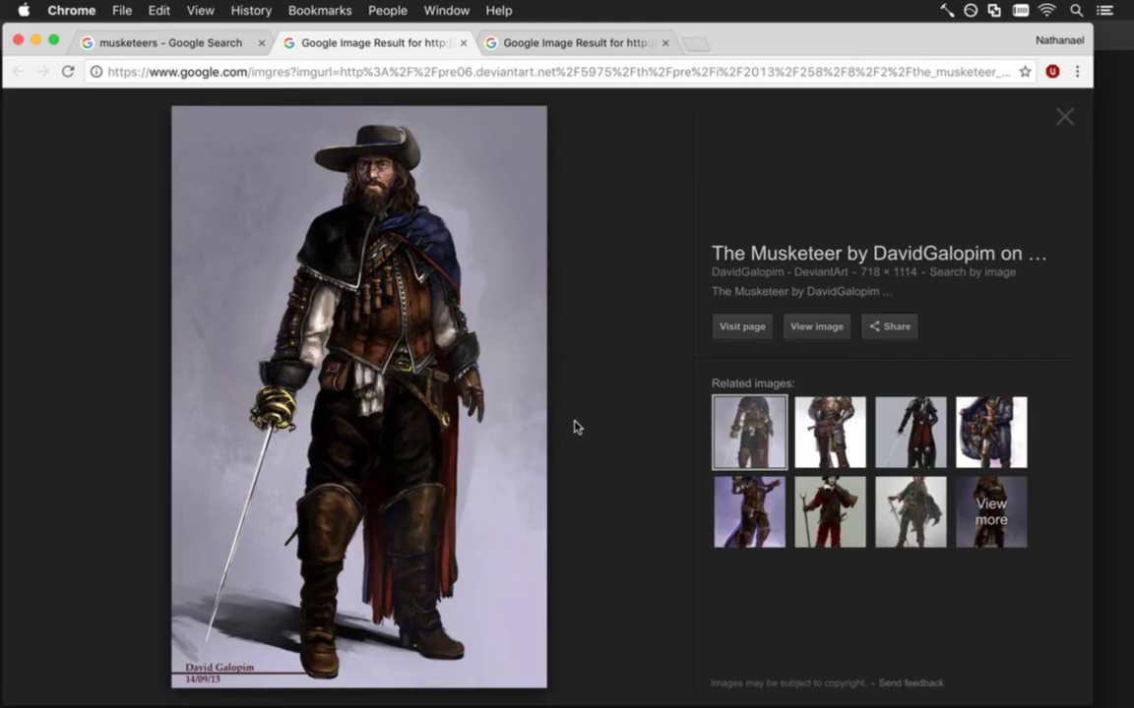
pyautogui.press('super+Tab')
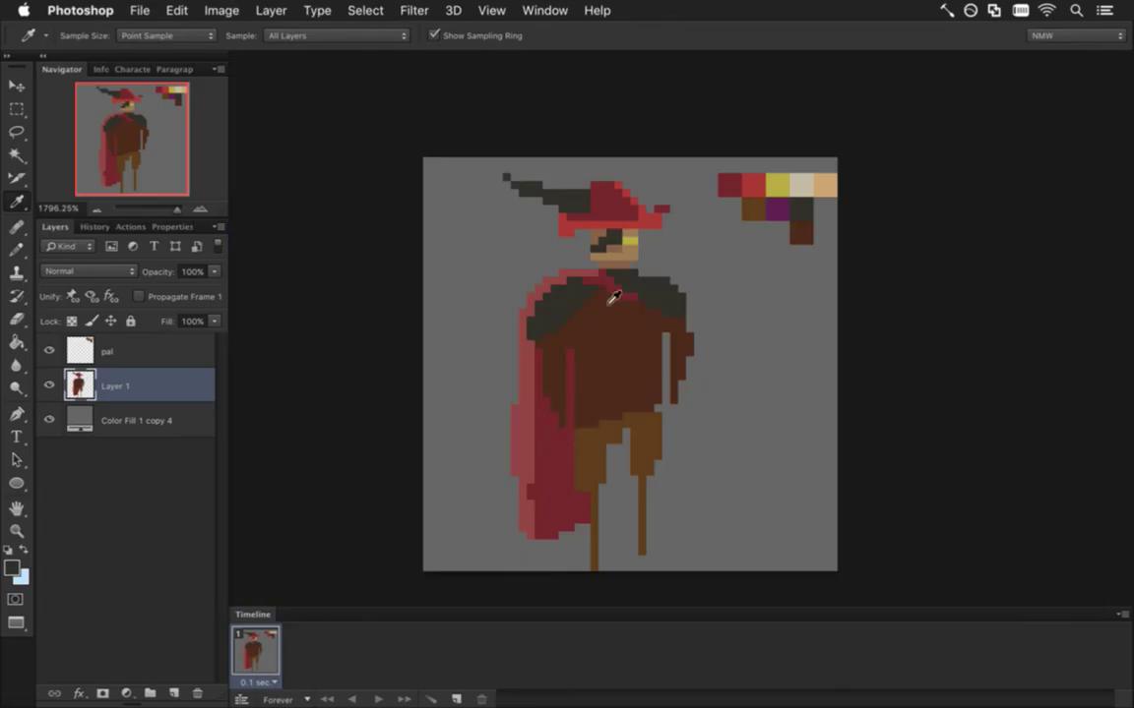
pyautogui.press('super+Tab')
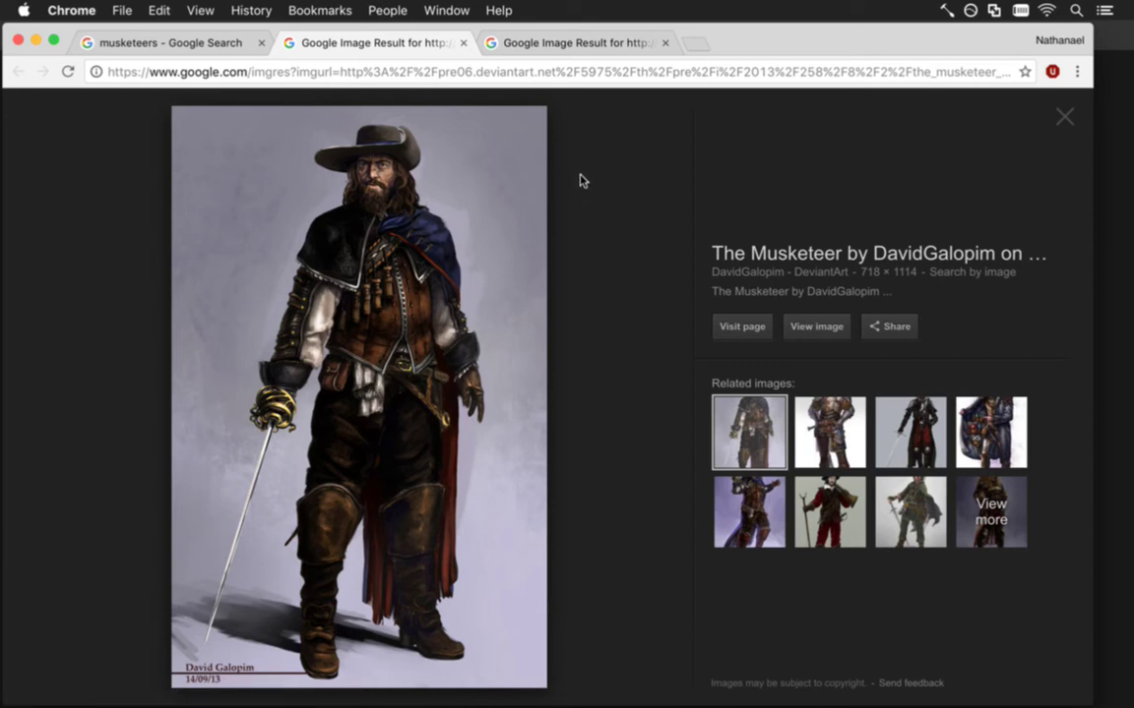
pyautogui.press('super+Tab')
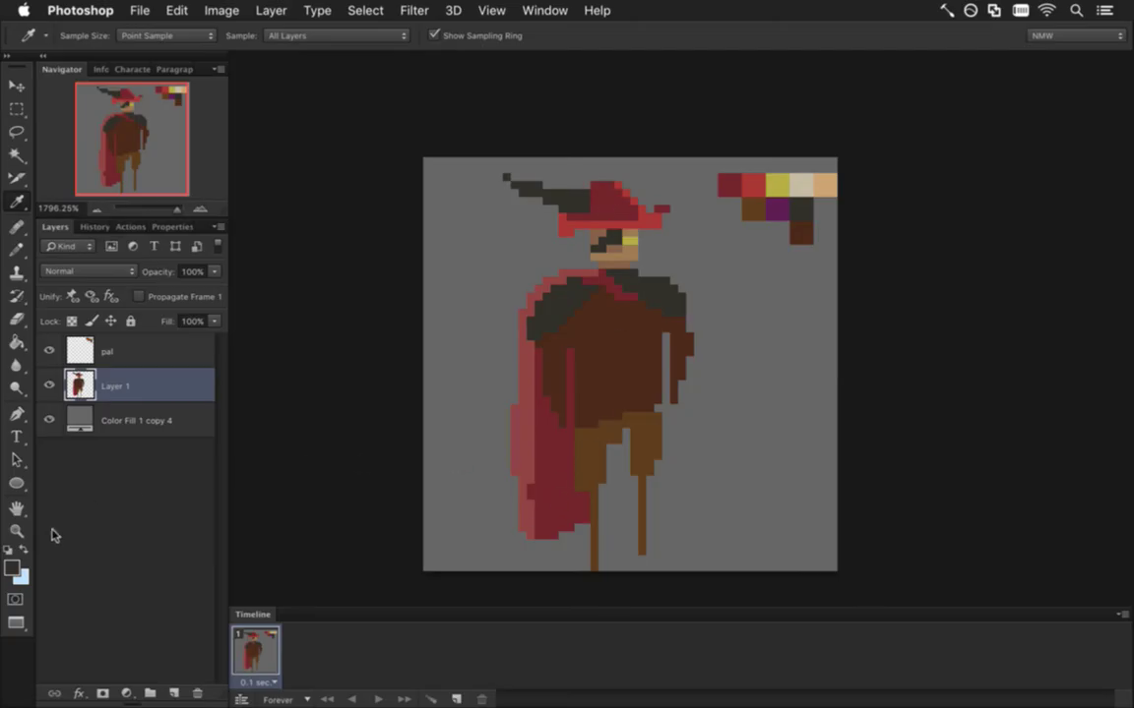
pyautogui.click(13, 569)
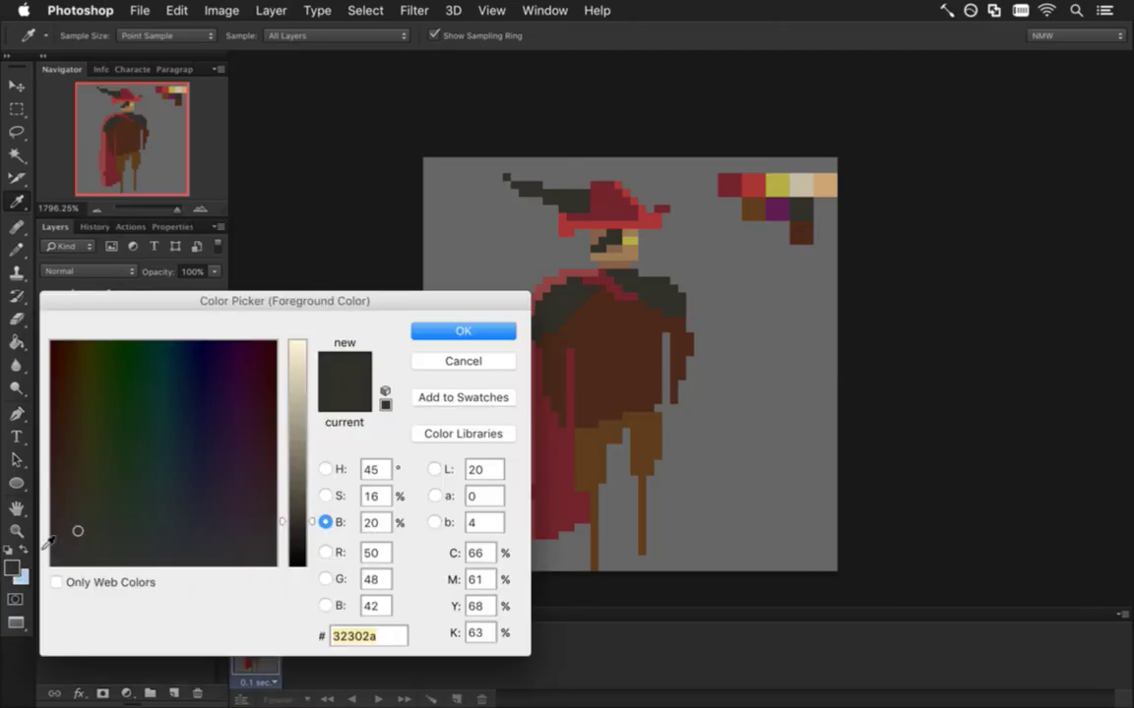
pyautogui.click(447, 361)
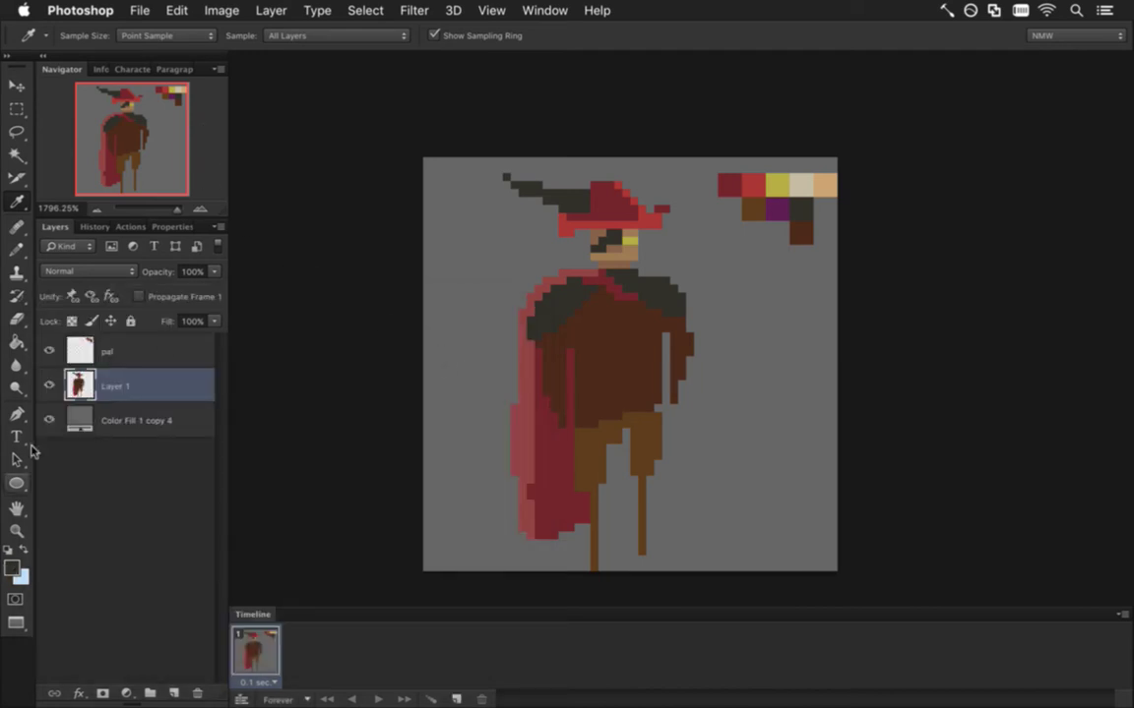
# Open RoqSword0E.psd from the Shadow folder
pyautogui.click(138, 10)
pyautogui.click(495, 179)
pyautogui.press('super+o')
pyautogui.click(482, 262)
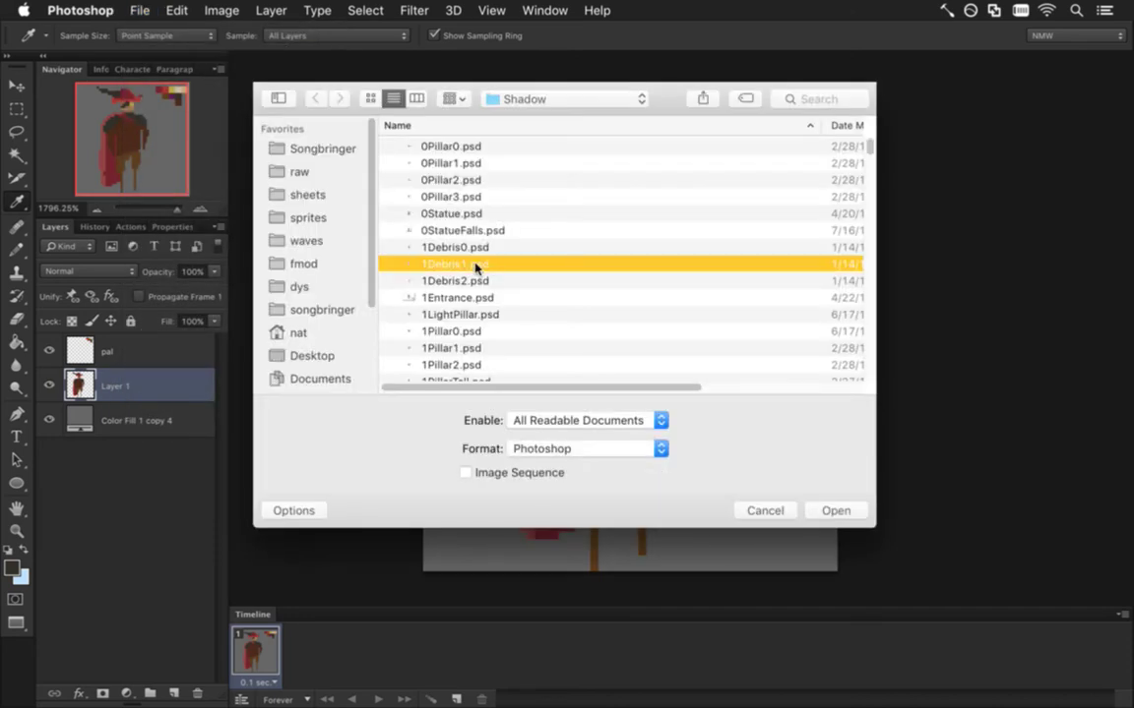
pyautogui.write('roqs')
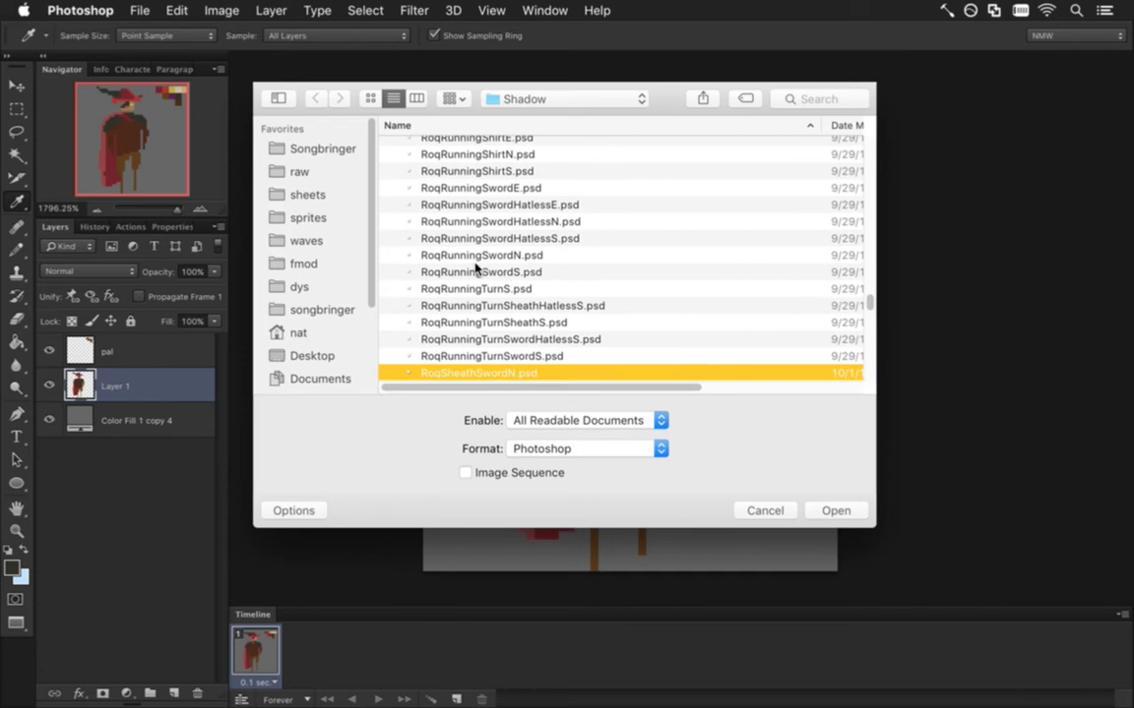
pyautogui.write('roqdroqe')
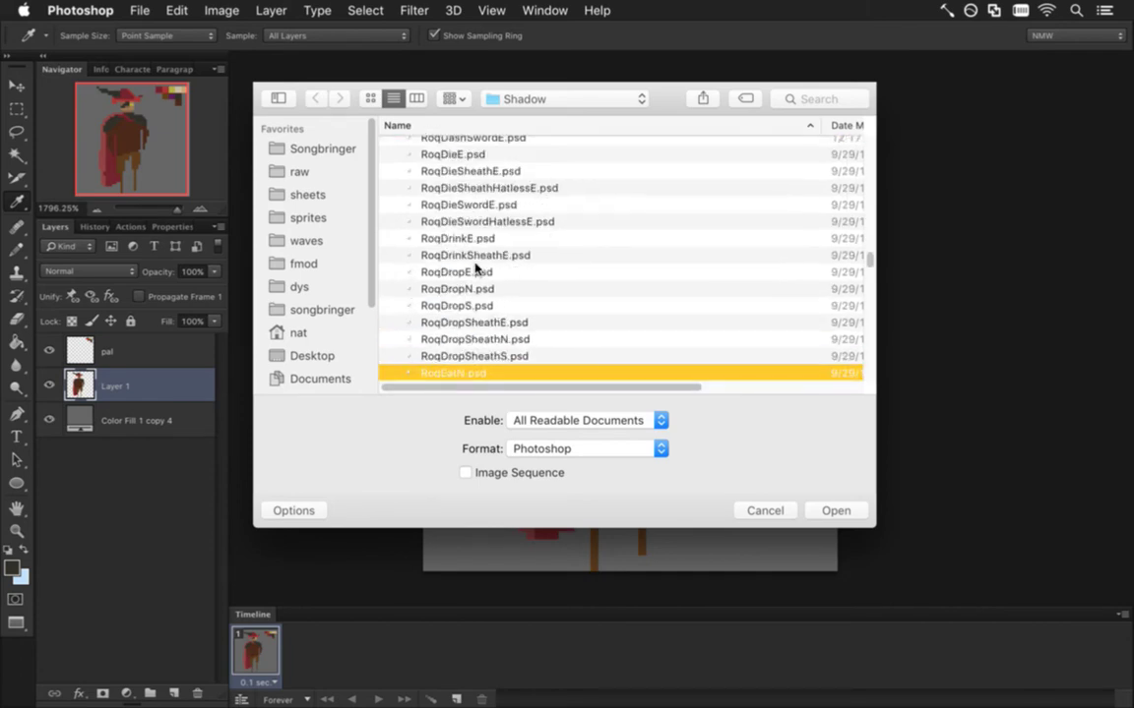
pyautogui.write('rora')
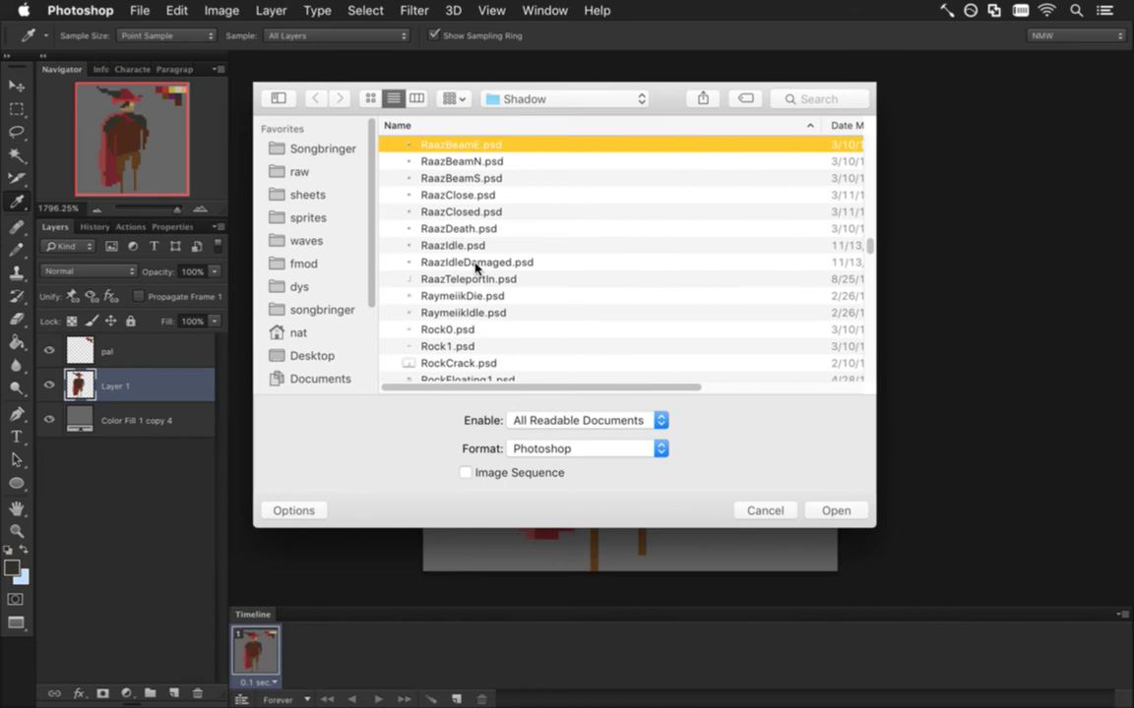
pyautogui.write('roq')
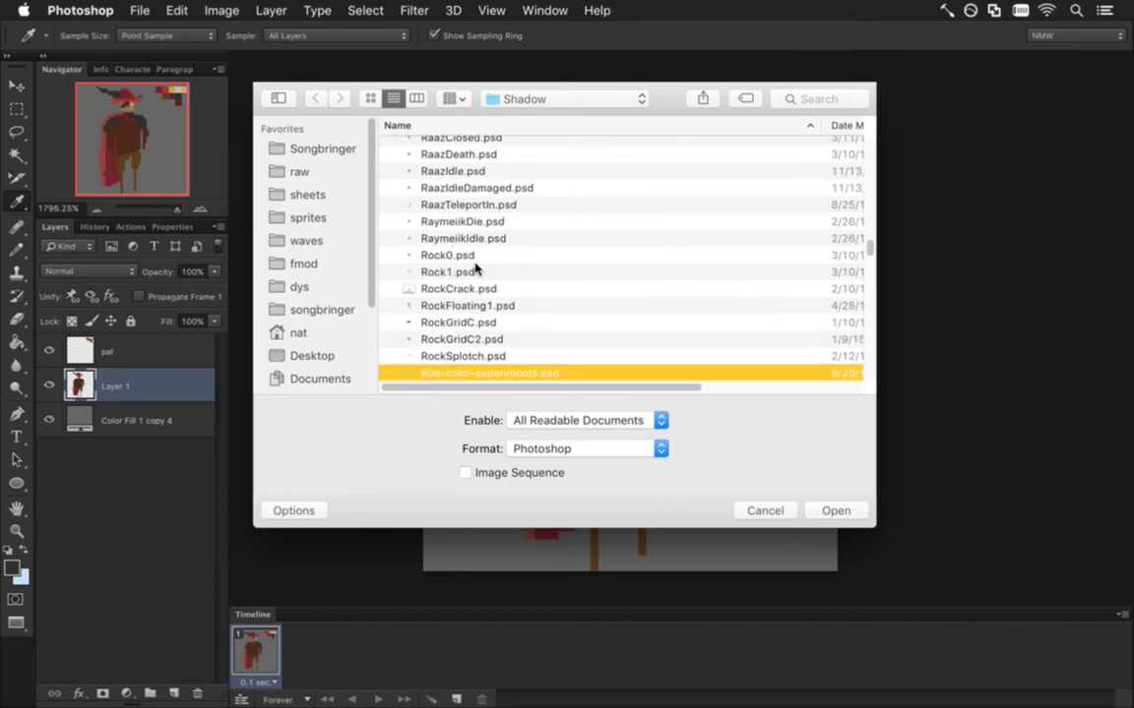
pyautogui.write('st')
pyautogui.press('Down')
pyautogui.press('Down')
pyautogui.press('Down')
pyautogui.press('Down')
pyautogui.press('Down')
pyautogui.press('Down')
pyautogui.press('Down')
pyautogui.press('Down')
pyautogui.press('Down')
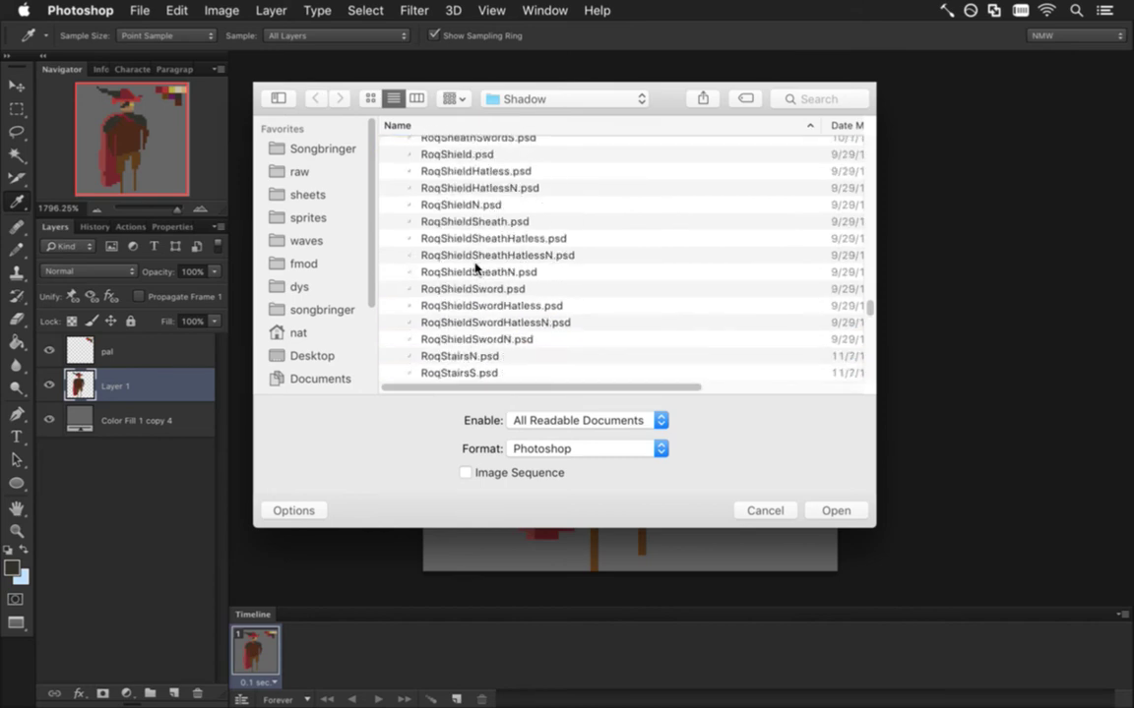
pyautogui.press('Up')
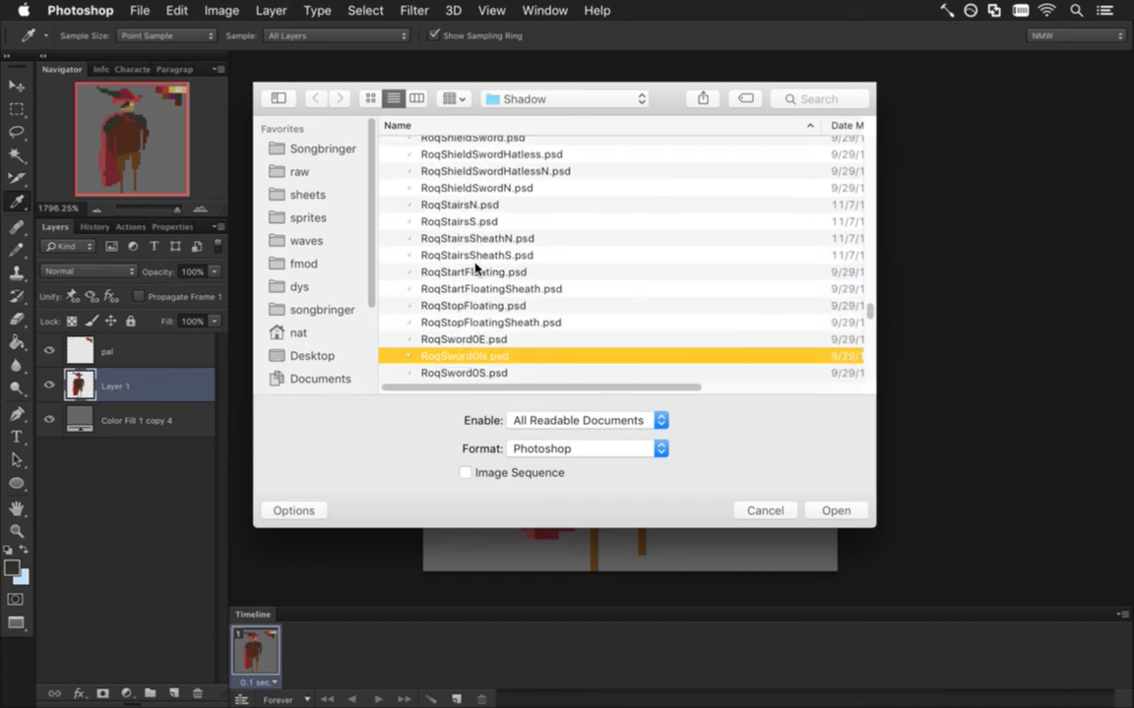
pyautogui.press('Return')
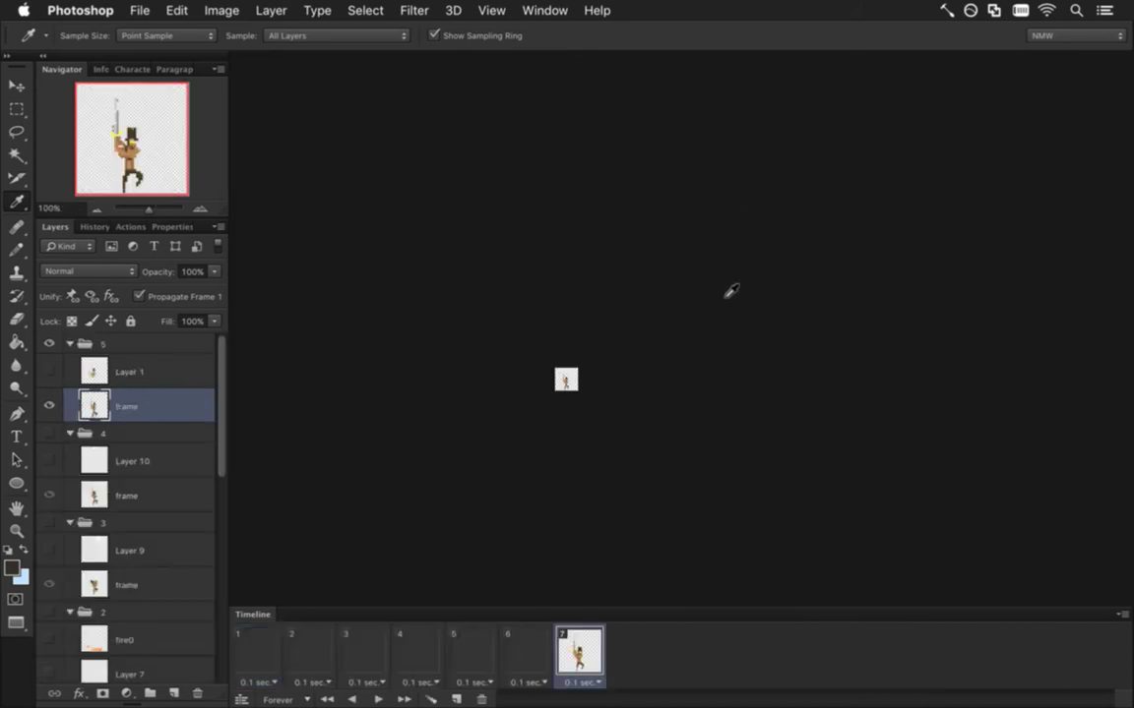
# Sample the light grey of the sword blade as the foreground colour
pyautogui.moveTo(683, 410); pyautogui.dragTo(683, 326)
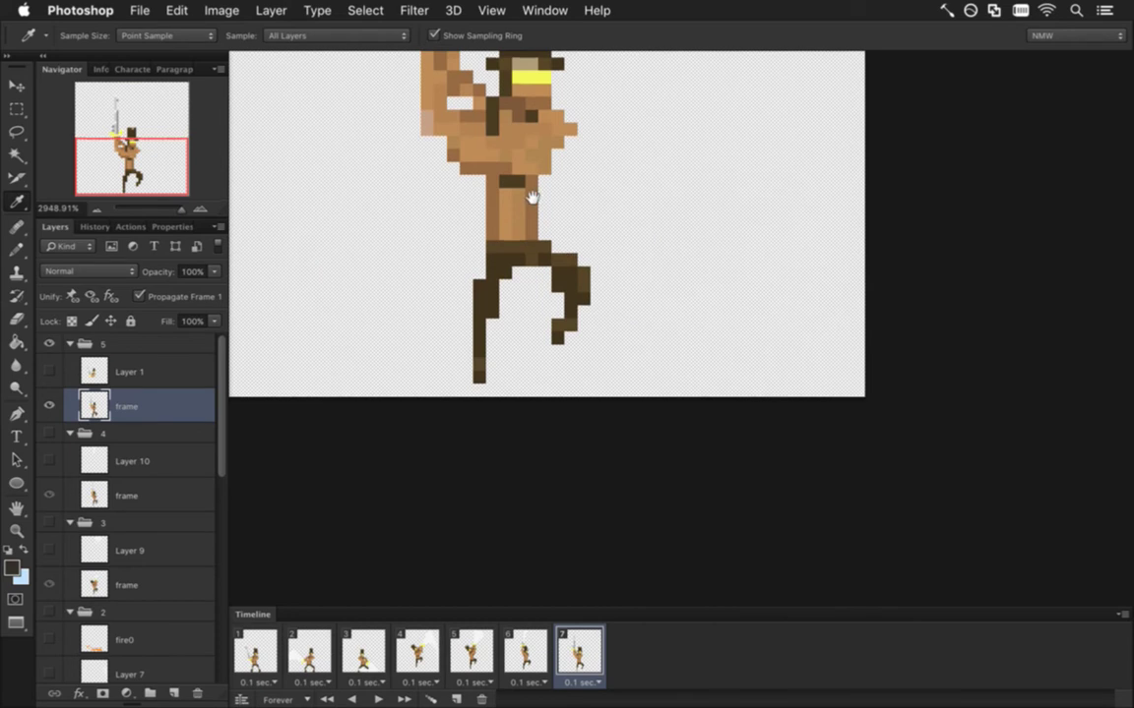
pyautogui.press('super+0')
pyautogui.scroll(3, 618, 213)
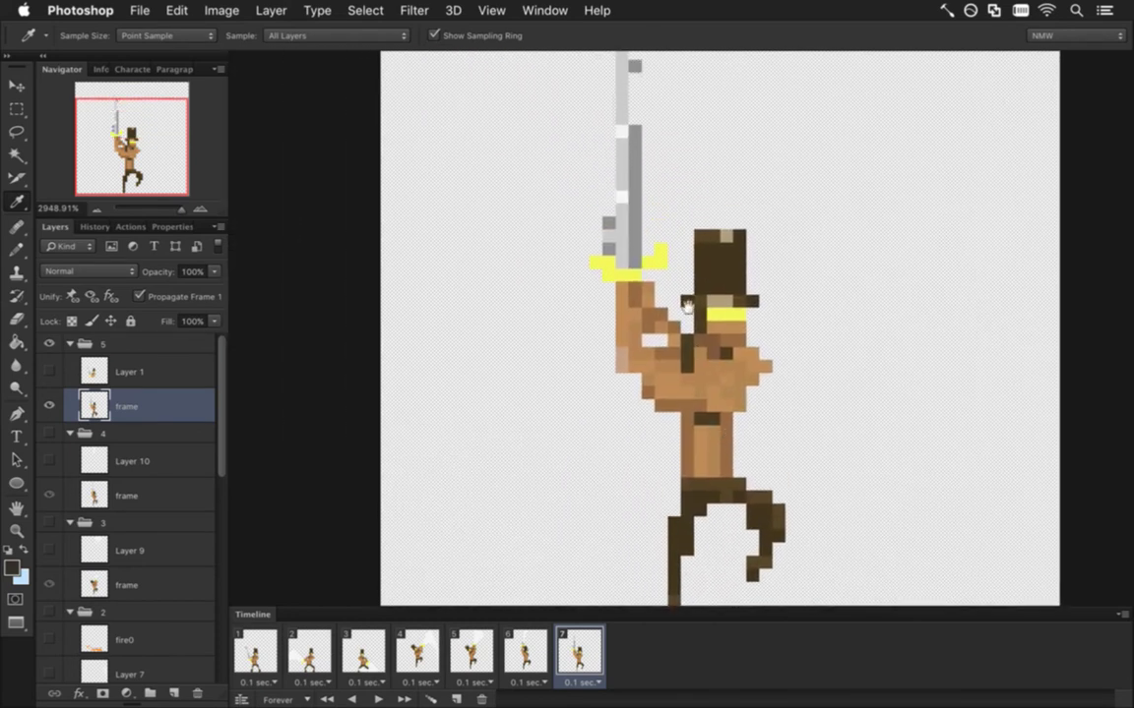
pyautogui.click(606, 199)
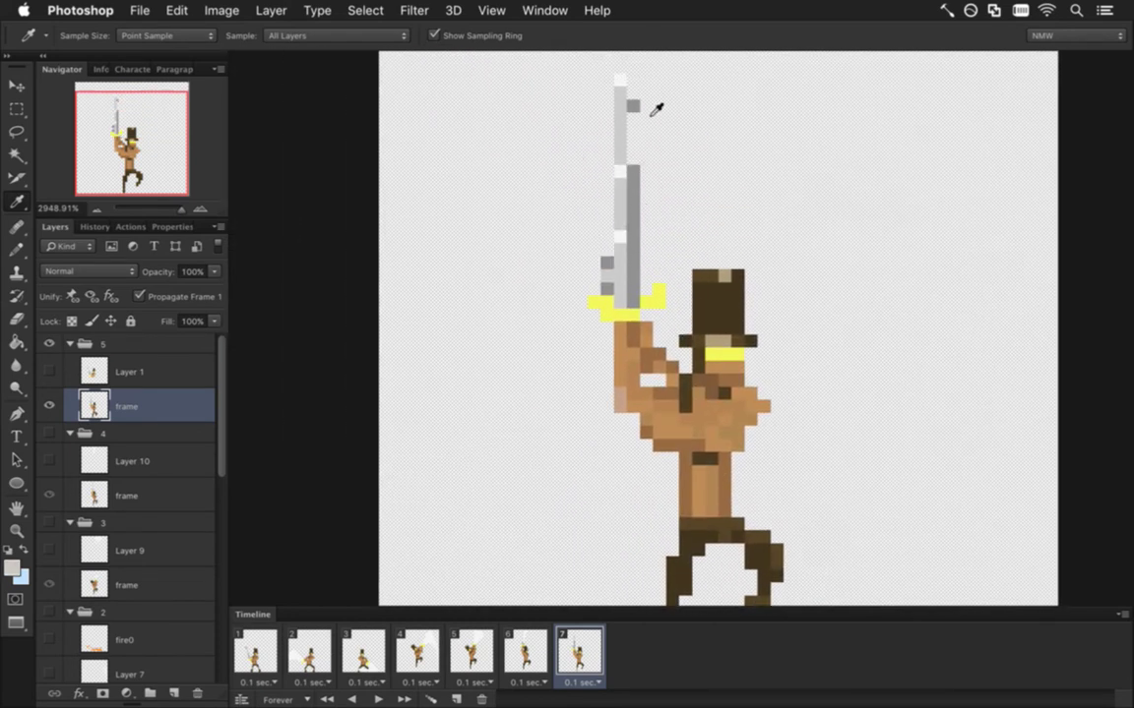
# Return to Drobth2Idle.psd and draw a light grey sword blade from the hand on the cape side down to the cape's hem
pyautogui.click(544, 10)
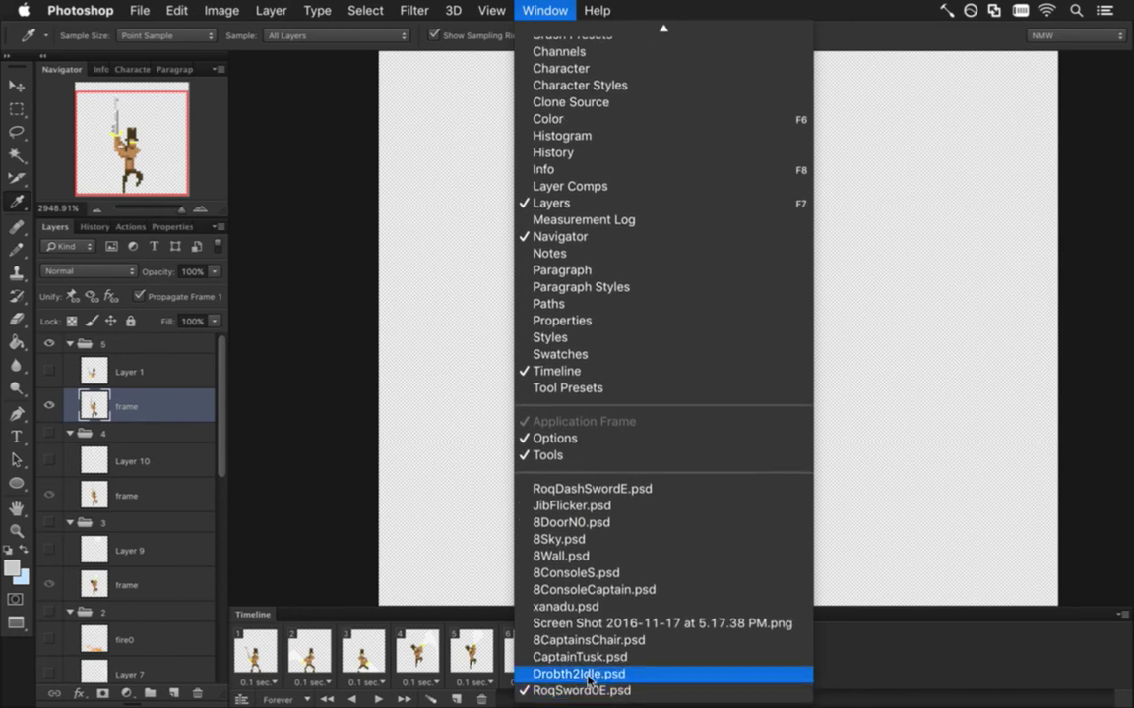
pyautogui.click(649, 681)
pyautogui.press('b')
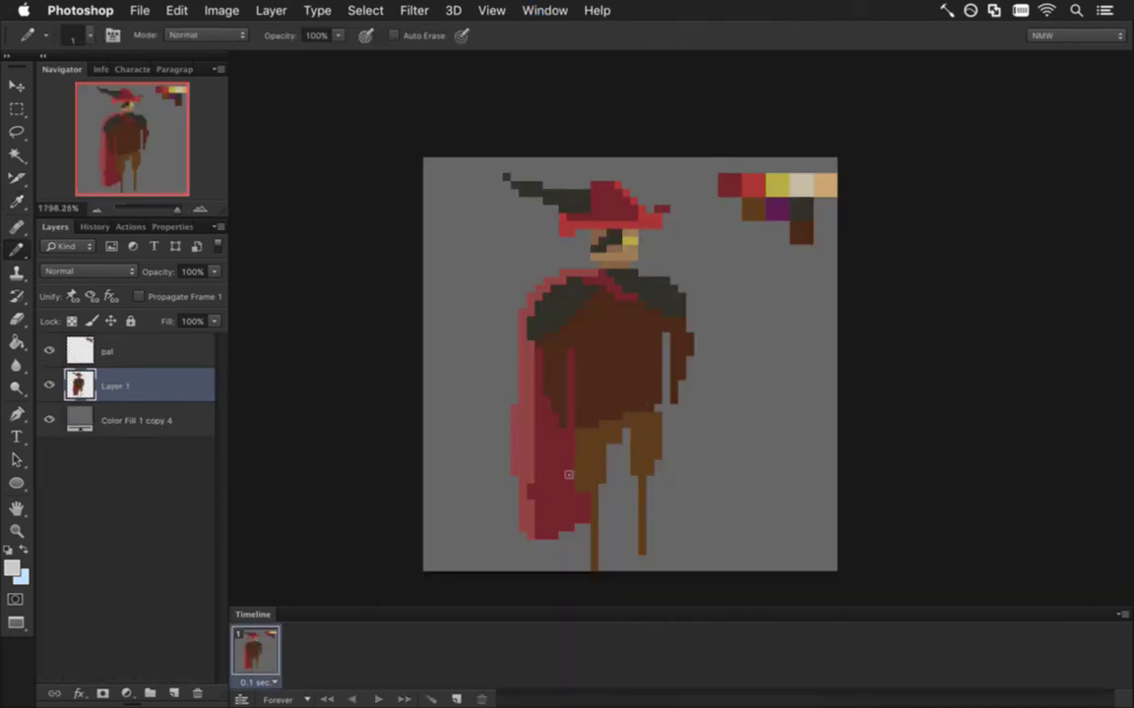
pyautogui.moveTo(577, 435); pyautogui.dragTo(553, 537)
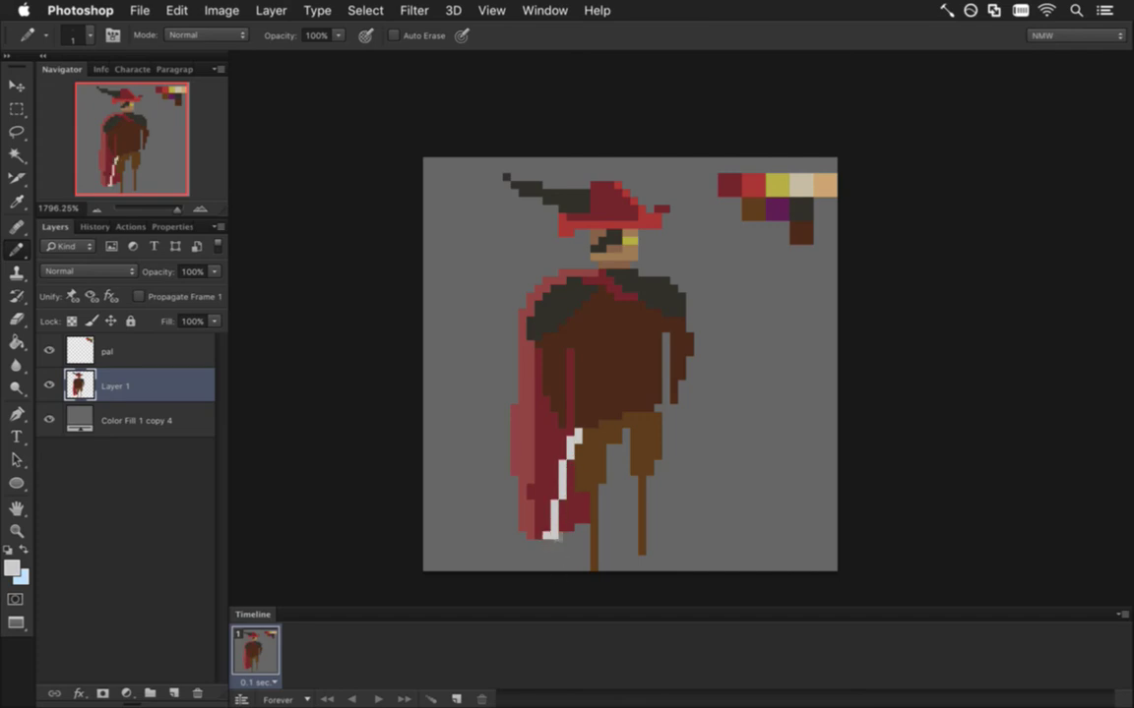
# Switch to RoqSword0E.psd and sample the darker grey of the sword blade as the foreground colour
pyautogui.keyDown('alt'); pyautogui.click(536, 497); pyautogui.keyUp('alt')
pyautogui.click(544, 10)
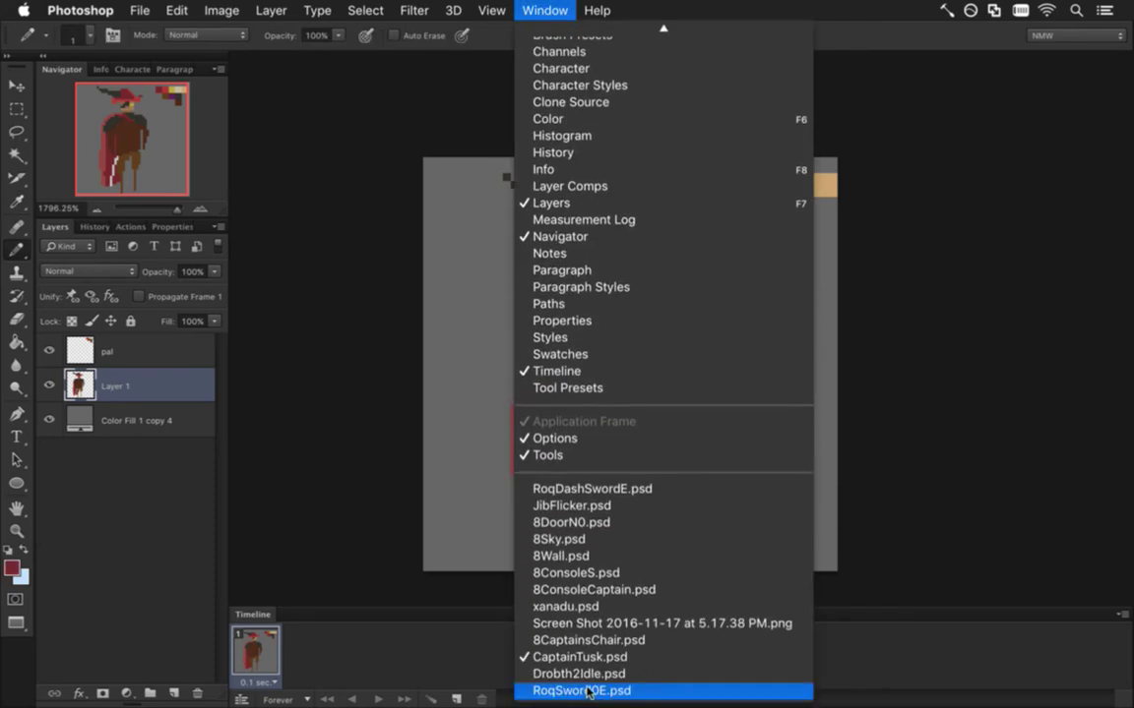
pyautogui.click(588, 691)
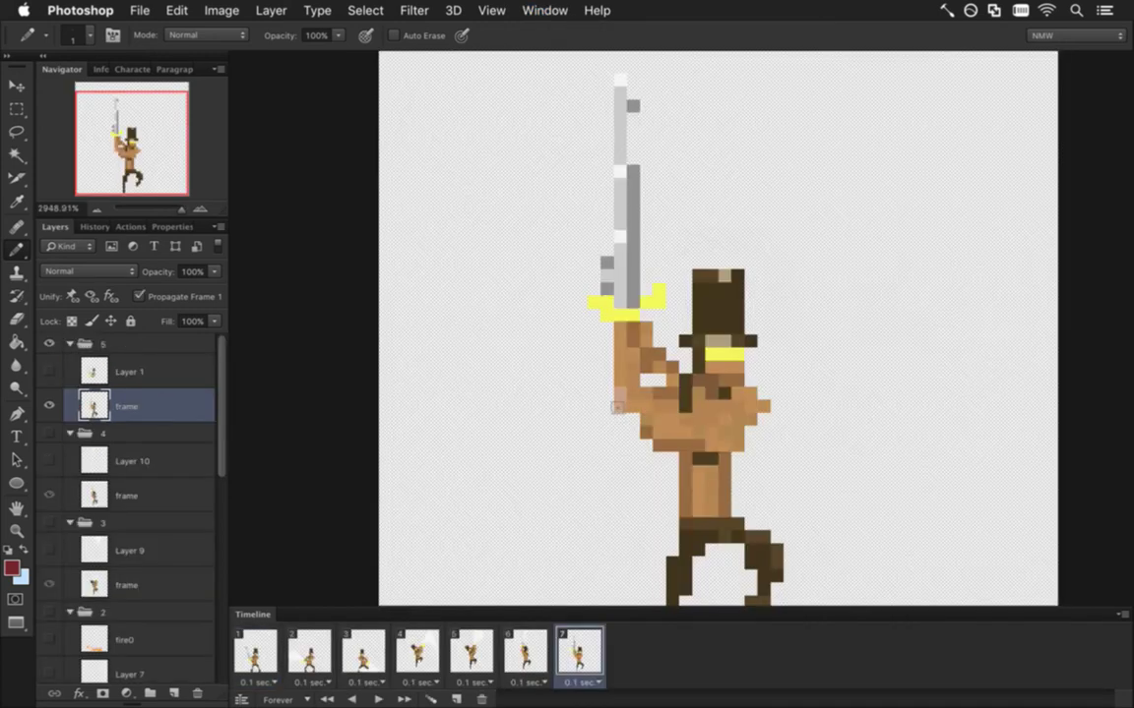
pyautogui.press('i')
pyautogui.click(638, 251)
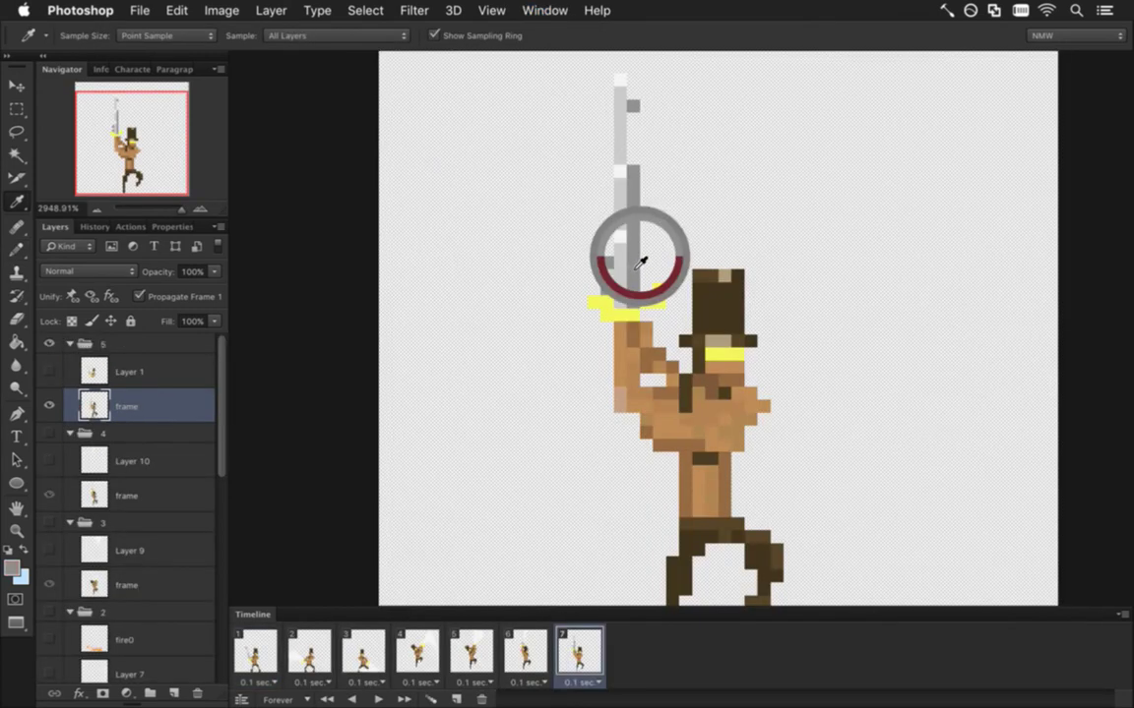
# Return to Drobth2Idle.psd and shade the sword blade with the darker grey
pyautogui.click(525, 8)
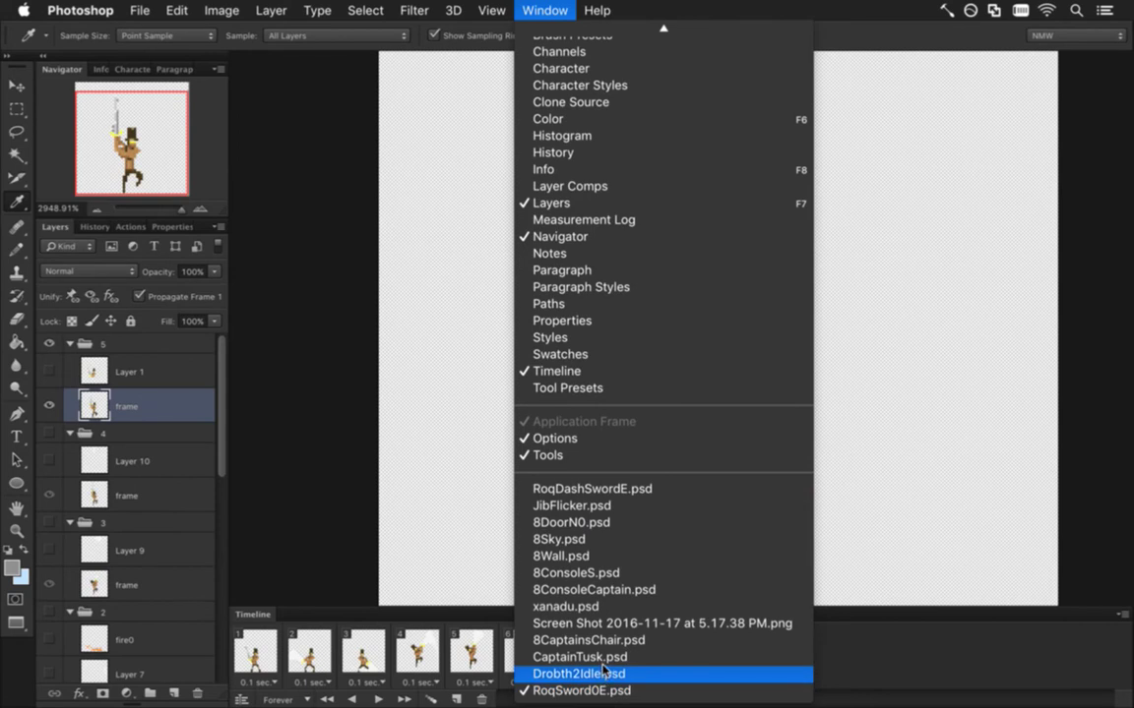
pyautogui.click(604, 673)
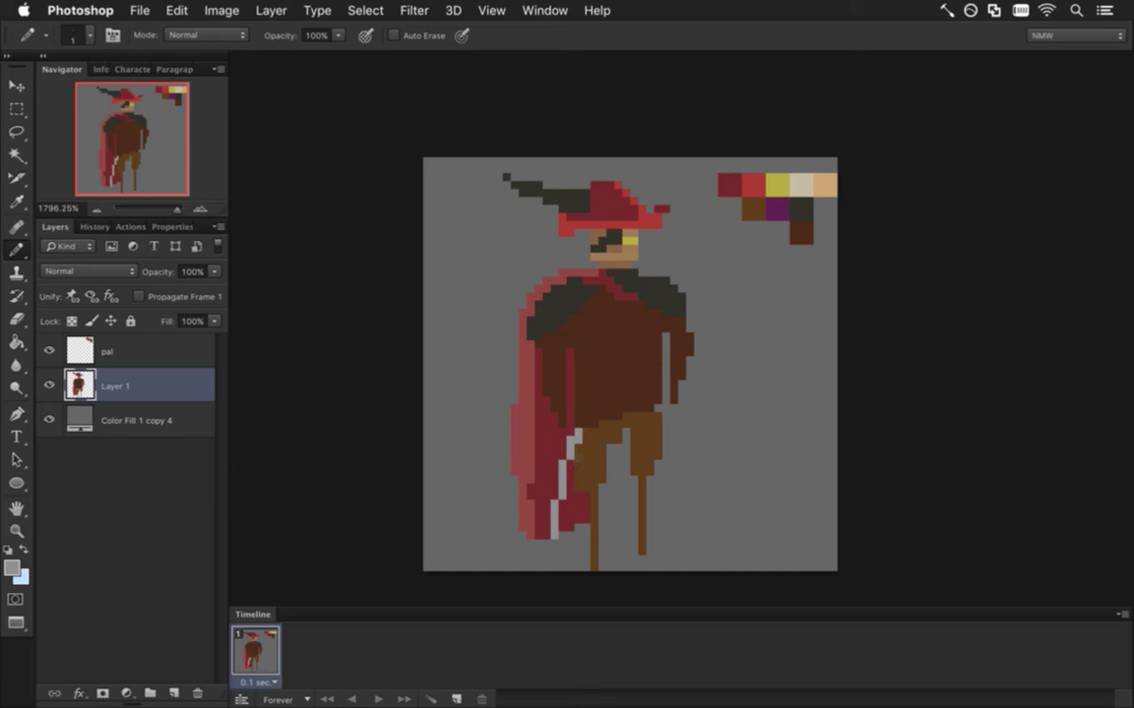
pyautogui.keyDown('alt'); pyautogui.click(519, 401); pyautogui.keyUp('alt')
pyautogui.keyDown('alt'); pyautogui.click(513, 398); pyautogui.keyUp('alt')
# Draw a small yellow sword guard at the top of the blade with the palette yellow and touch up the blade
pyautogui.keyDown('alt'); pyautogui.click(778, 185); pyautogui.keyUp('alt')
pyautogui.click(585, 409)
pyautogui.keyDown('alt'); pyautogui.click(533, 426); pyautogui.keyUp('alt')
pyautogui.keyDown('alt'); pyautogui.click(513, 406); pyautogui.keyUp('alt')
pyautogui.click(566, 472)
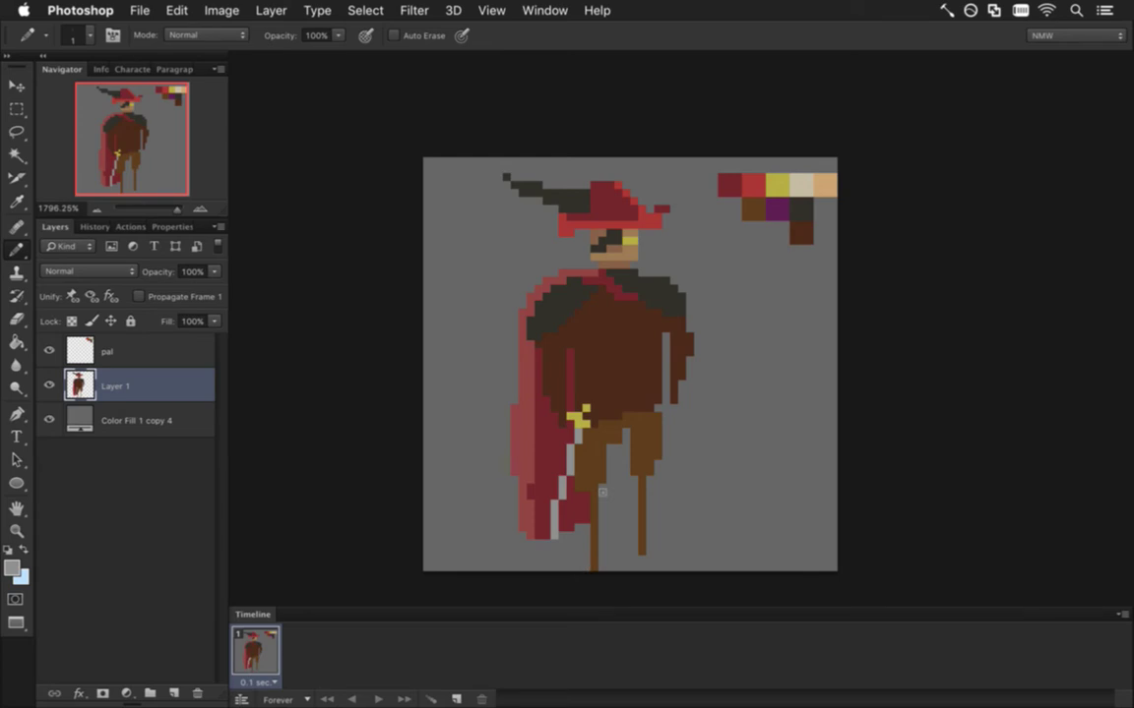
# Darken the sampled guard yellow to 938d38 and paint the sword grip above the guard
pyautogui.press('i')
pyautogui.click(581, 418)
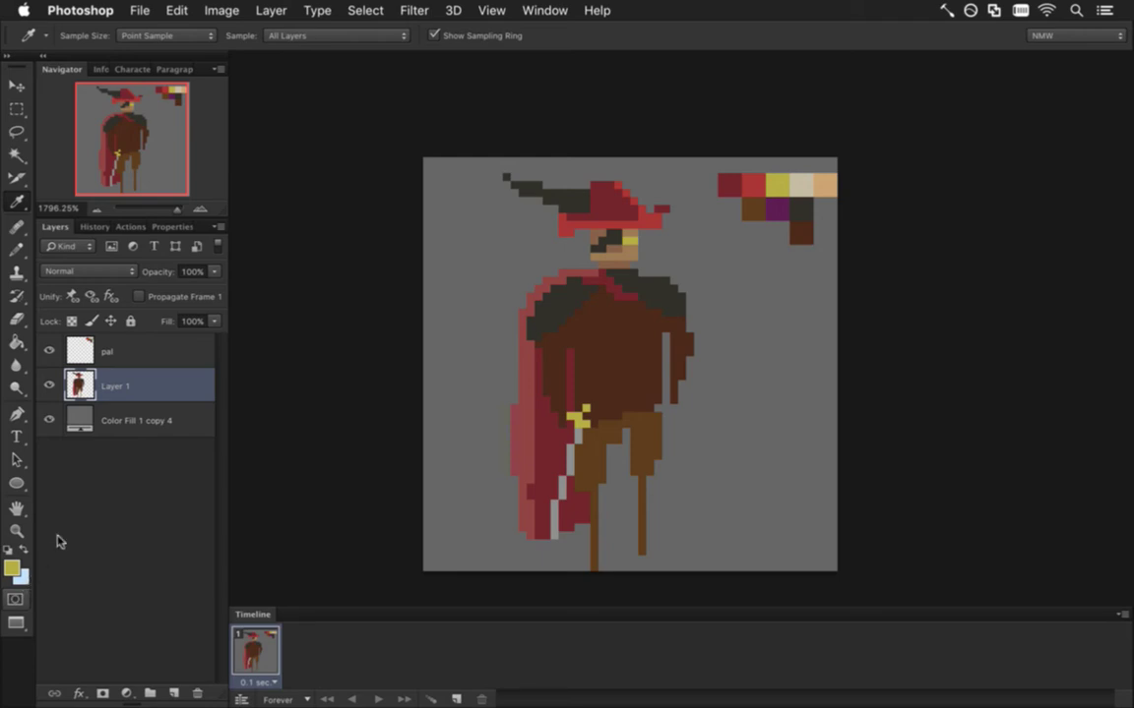
pyautogui.click(12, 568)
pyautogui.moveTo(313, 406); pyautogui.dragTo(313, 435)
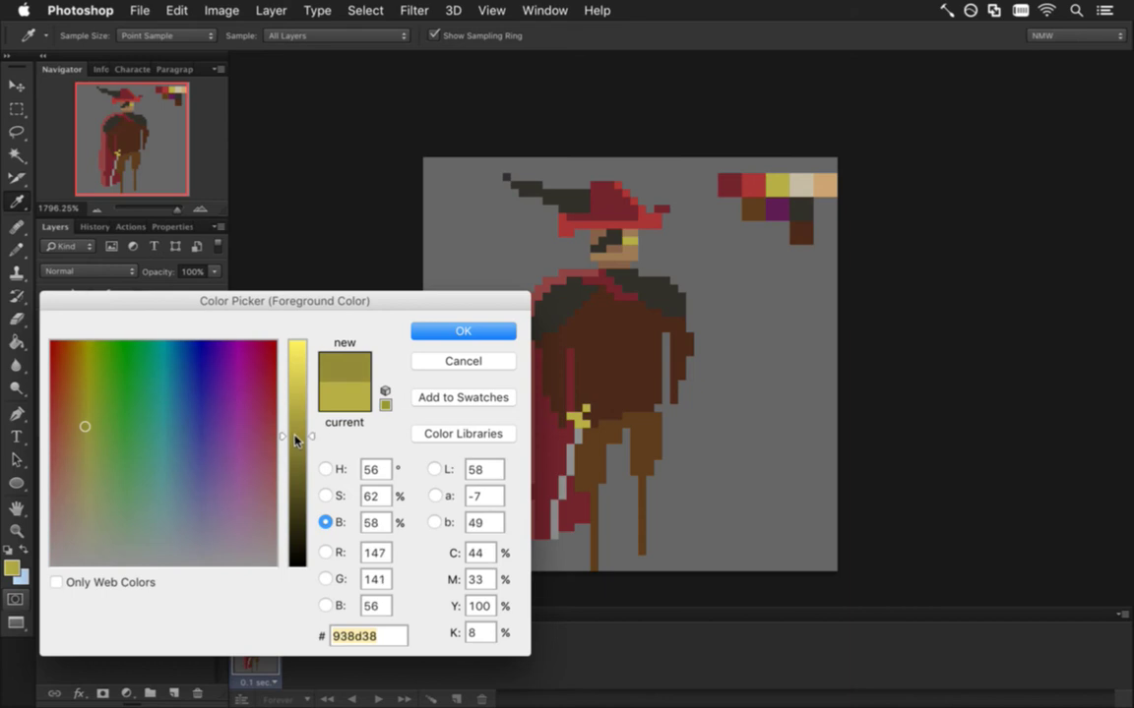
pyautogui.click(464, 330)
pyautogui.press('b')
pyautogui.click(585, 399)
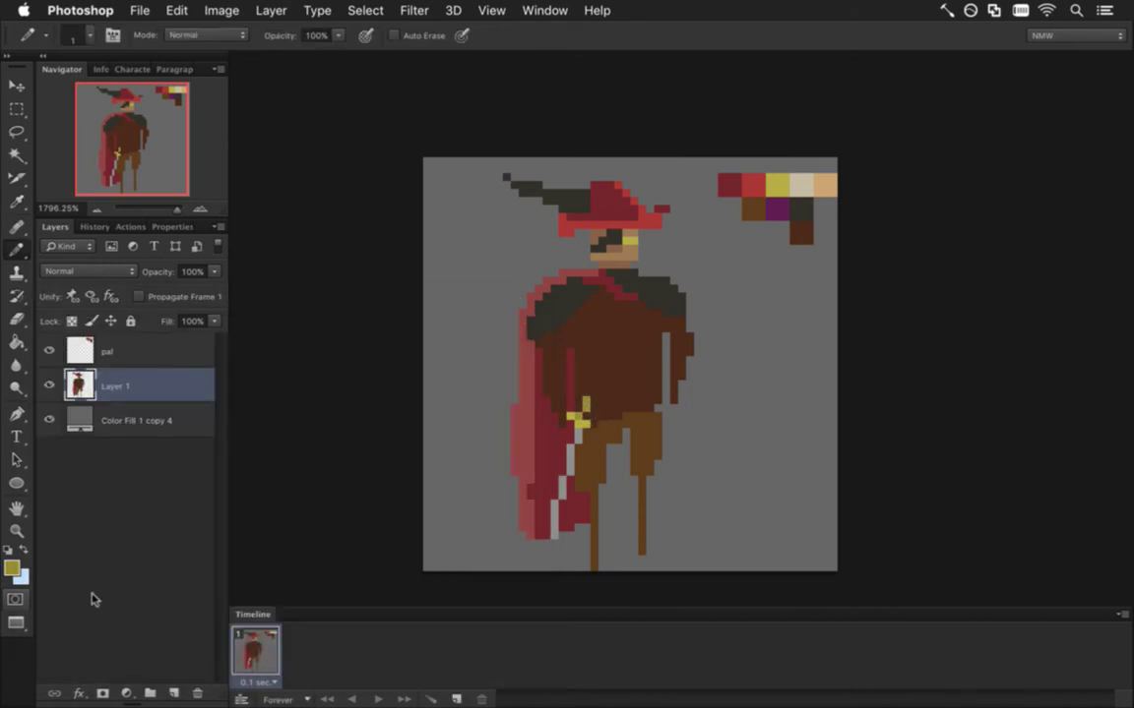
# Adjust the dark yellow foreground colour with a slight hue change and a lower brightness
pyautogui.click(11, 568)
pyautogui.click(325, 469)
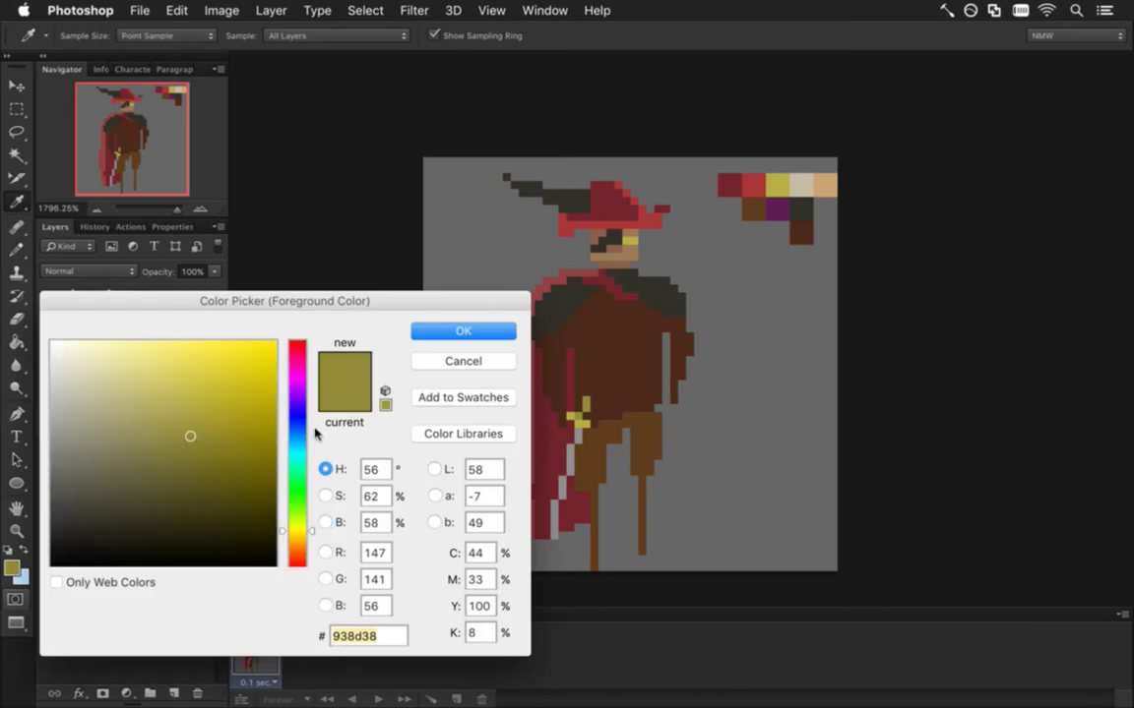
pyautogui.moveTo(312, 530); pyautogui.dragTo(316, 526)
pyautogui.click(326, 522)
pyautogui.click(297, 448)
pyautogui.click(459, 334)
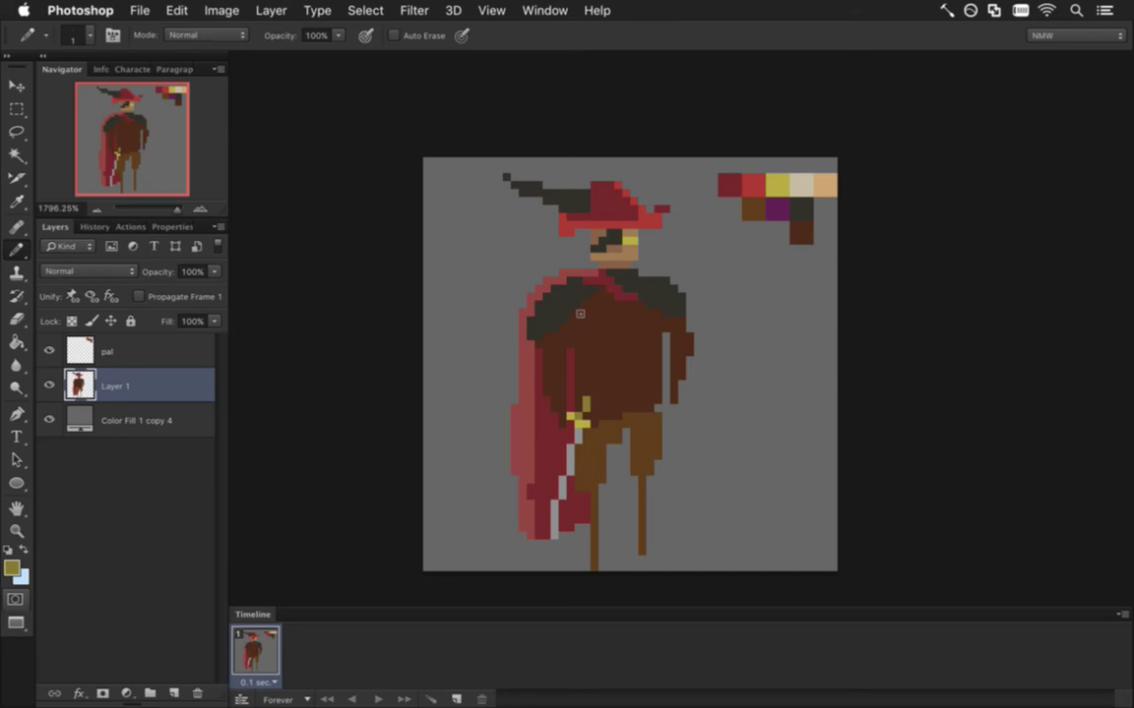
# Reshape the cape-side forearm over the red stripe in jacket brown and check the musketeer reference in Chrome
pyautogui.keyDown('alt'); pyautogui.click(552, 384); pyautogui.keyUp('alt')
pyautogui.moveTo(569, 350); pyautogui.dragTo(571, 398)
pyautogui.keyDown('alt'); pyautogui.click(554, 423); pyautogui.keyUp('alt')
pyautogui.press('super+Tab')
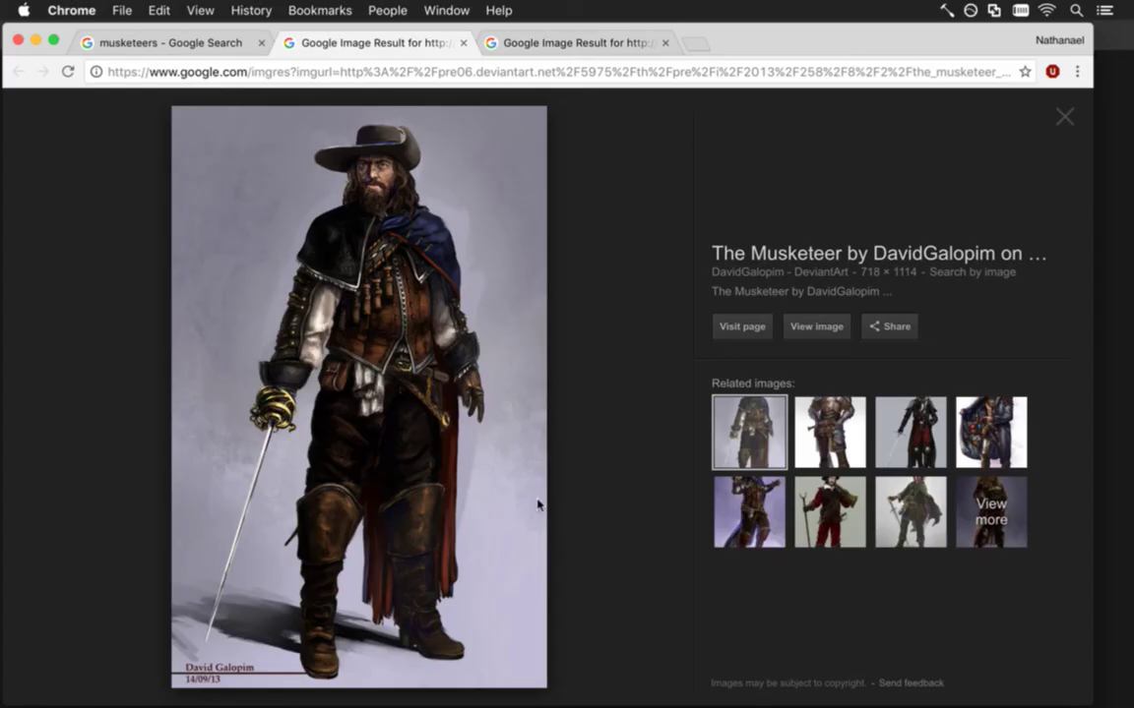
pyautogui.press('super+Tab')
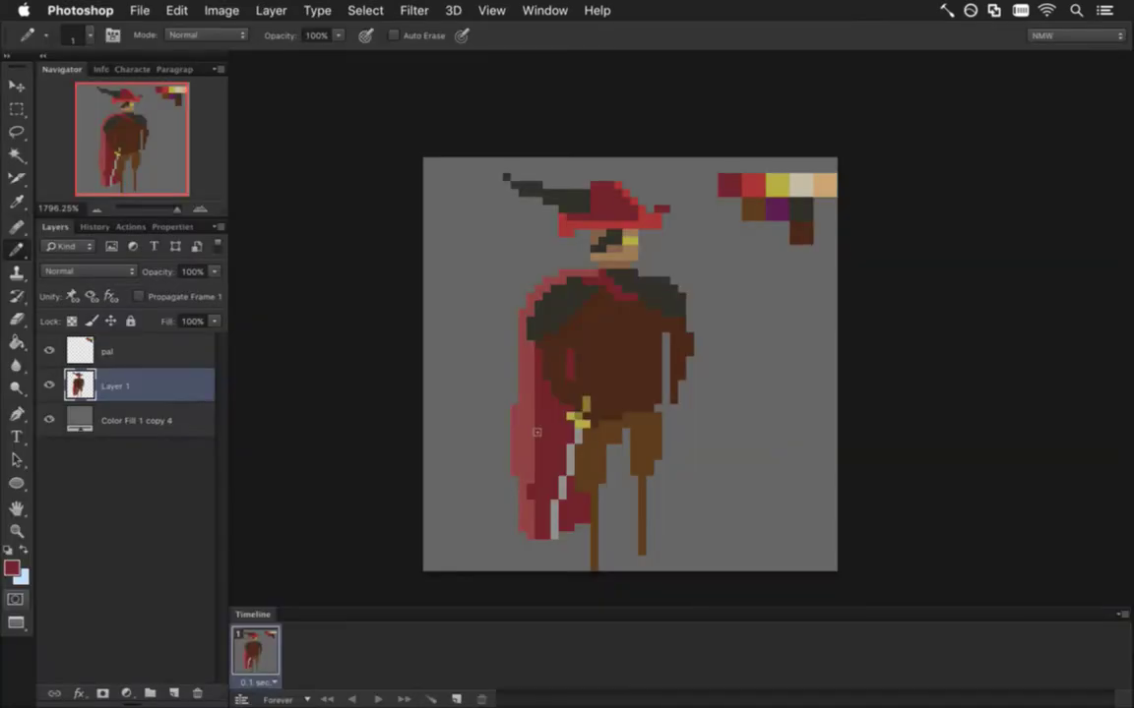
# Paint dark grey cuffs on both forearms and skin-coloured hands below them
pyautogui.keyDown('alt'); pyautogui.click(572, 390); pyautogui.keyUp('alt')
pyautogui.moveTo(571, 391); pyautogui.dragTo(563, 403)
pyautogui.moveTo(697, 368); pyautogui.dragTo(679, 392)
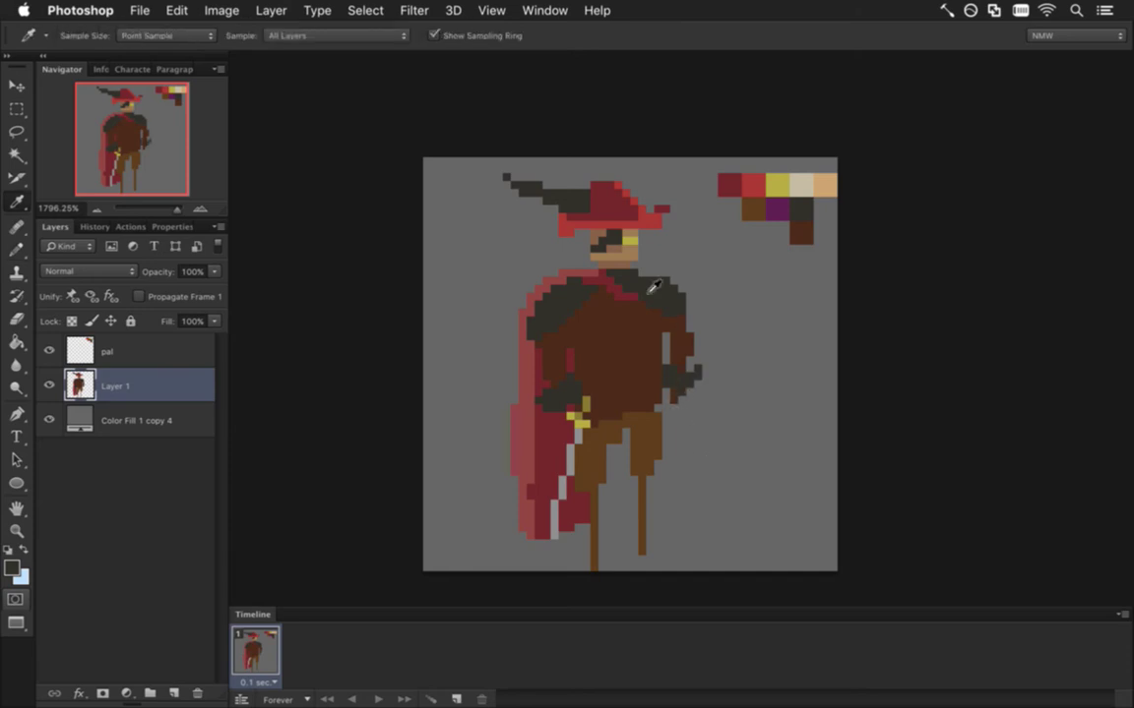
pyautogui.keyDown('alt'); pyautogui.click(573, 264); pyautogui.keyUp('alt')
pyautogui.click(673, 403)
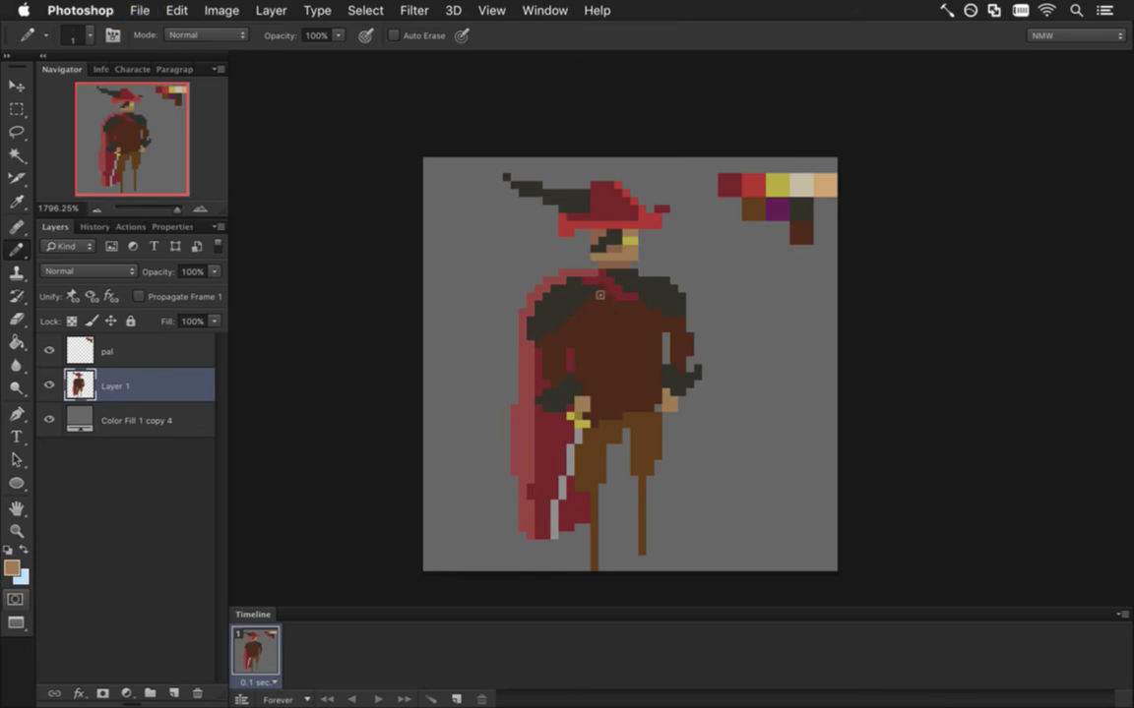
# Check the musketeer reference in Chrome, return to Photoshop and draw a cream shirt ruffle down the chest with the palette cream
pyautogui.press('super+Tab')
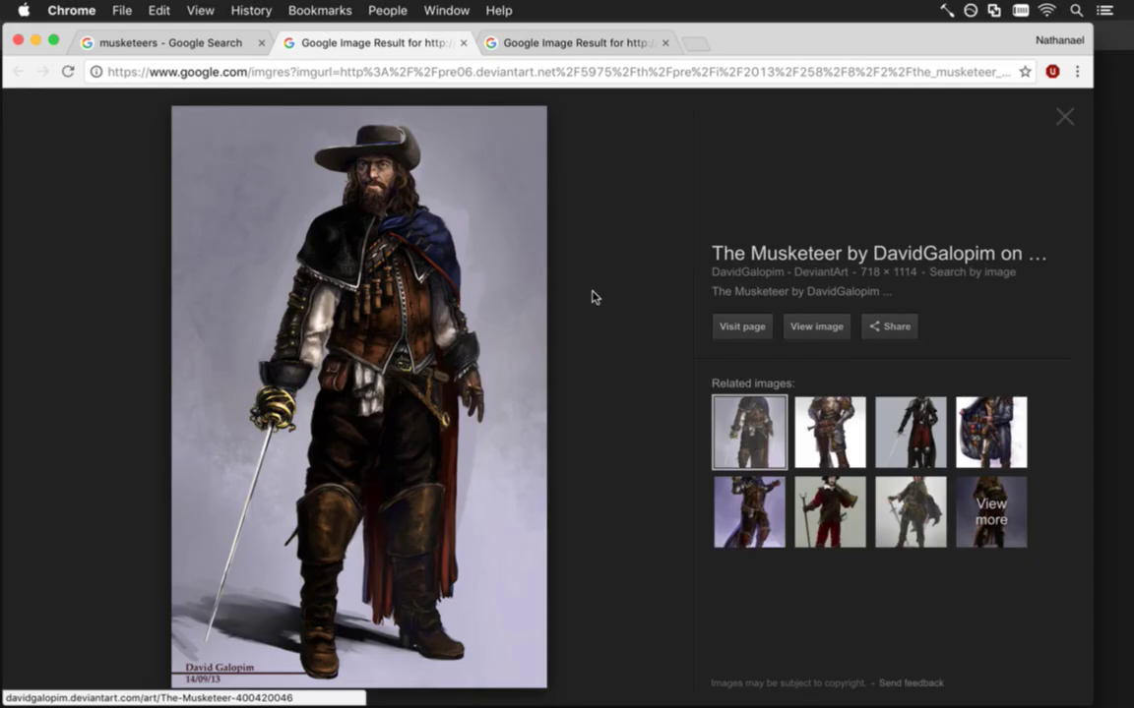
pyautogui.press('super+Tab')
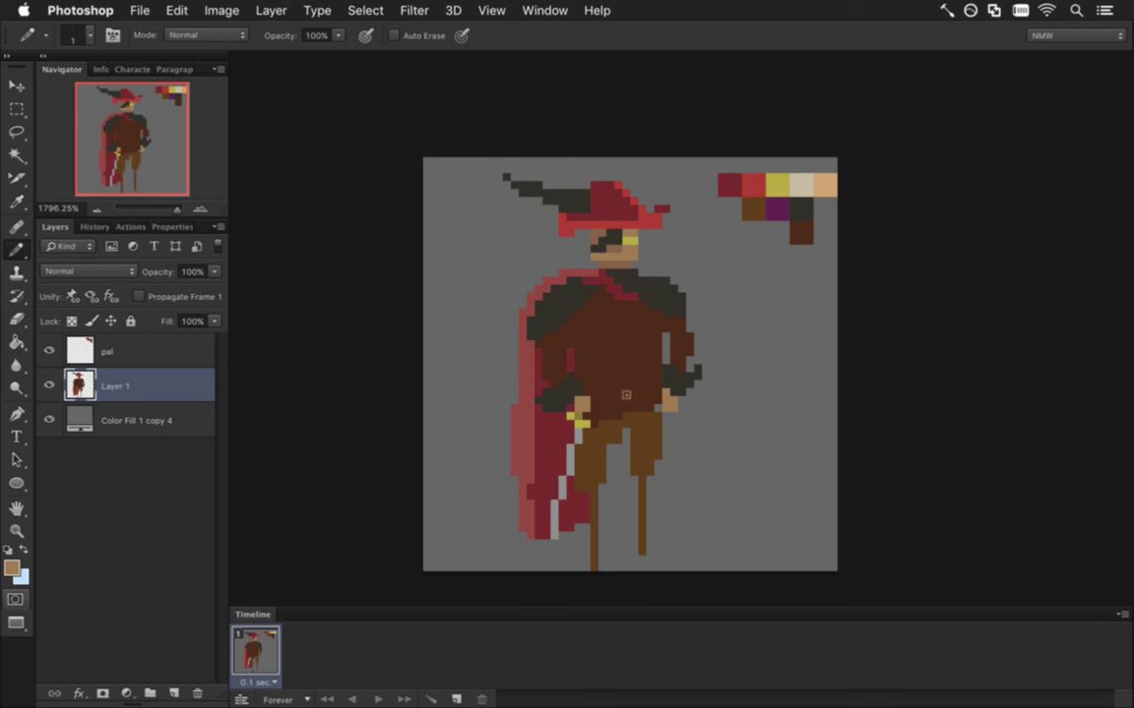
pyautogui.press('i')
pyautogui.click(809, 195)
pyautogui.press('b')
pyautogui.moveTo(610, 310)
pyautogui.mouseDown()
pyautogui.moveTo(606, 357)
pyautogui.moveTo(634, 396)
pyautogui.moveTo(619, 356)
pyautogui.mouseUp()
pyautogui.moveTo(617, 313); pyautogui.dragTo(619, 330)
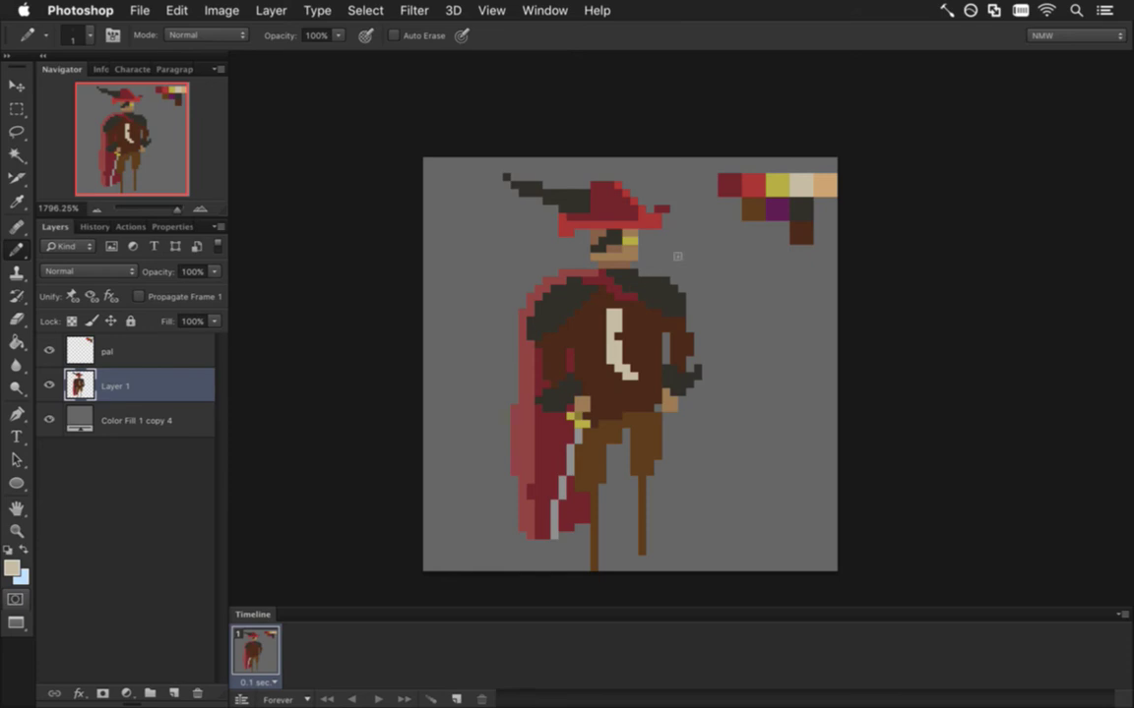
# Mix a darker cream with 22% saturation and 67% brightness and shade the chest ruffle with it
pyautogui.press('i')
pyautogui.click(558, 330)
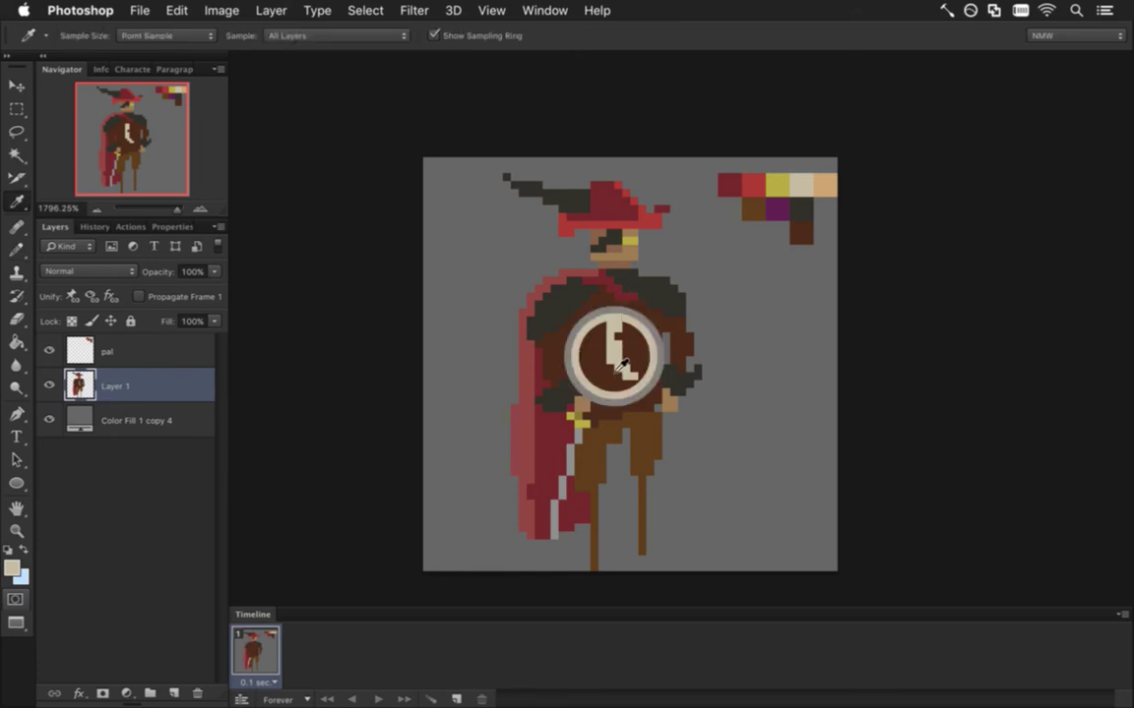
pyautogui.click(13, 569)
pyautogui.click(326, 469)
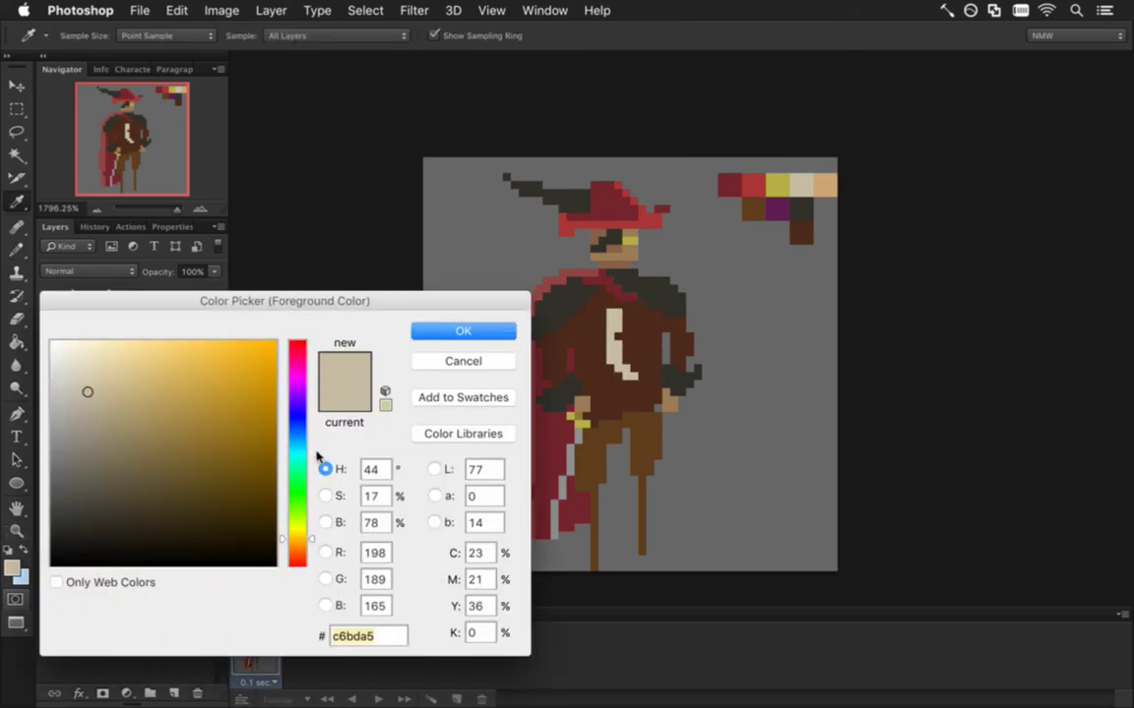
pyautogui.click(326, 523)
pyautogui.moveTo(296, 393); pyautogui.dragTo(296, 418)
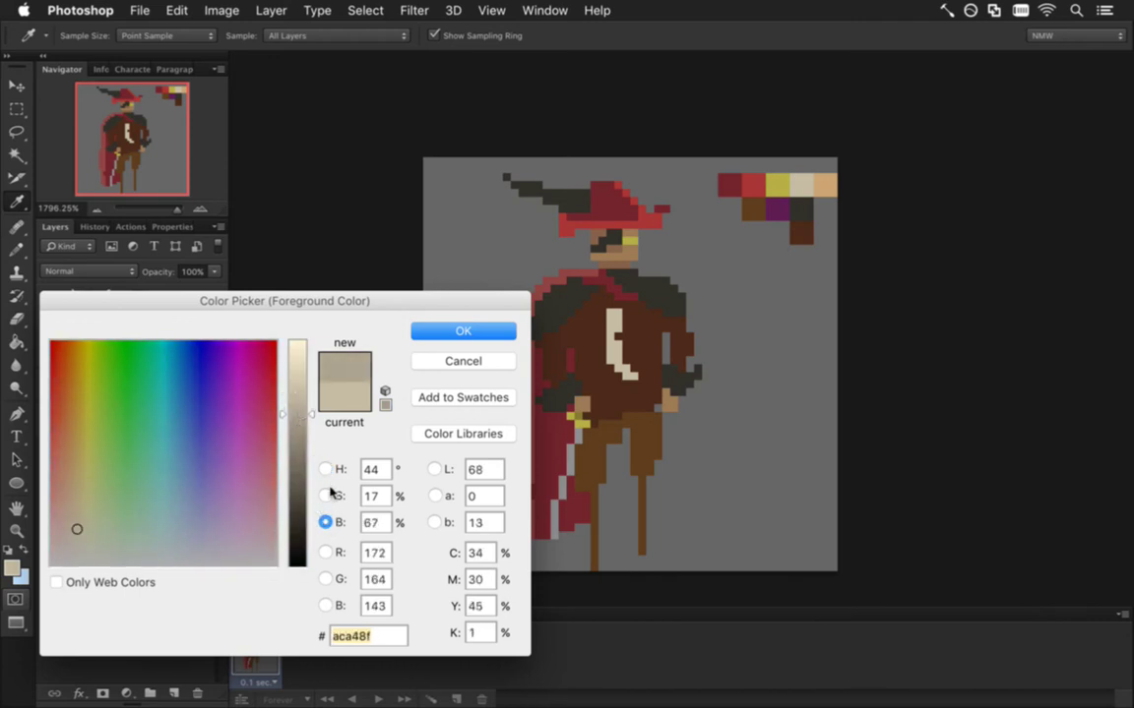
pyautogui.click(325, 496)
pyautogui.moveTo(314, 532); pyautogui.dragTo(312, 522)
pyautogui.click(326, 470)
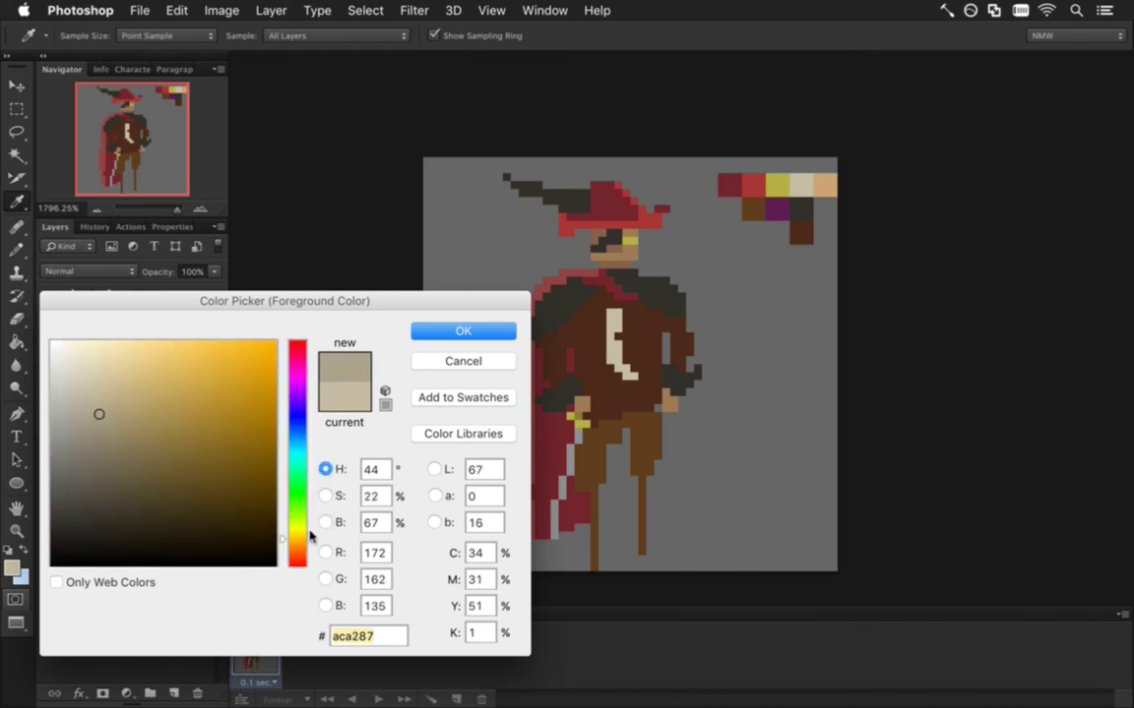
pyautogui.click(313, 541)
pyautogui.press('Return')
pyautogui.press('b')
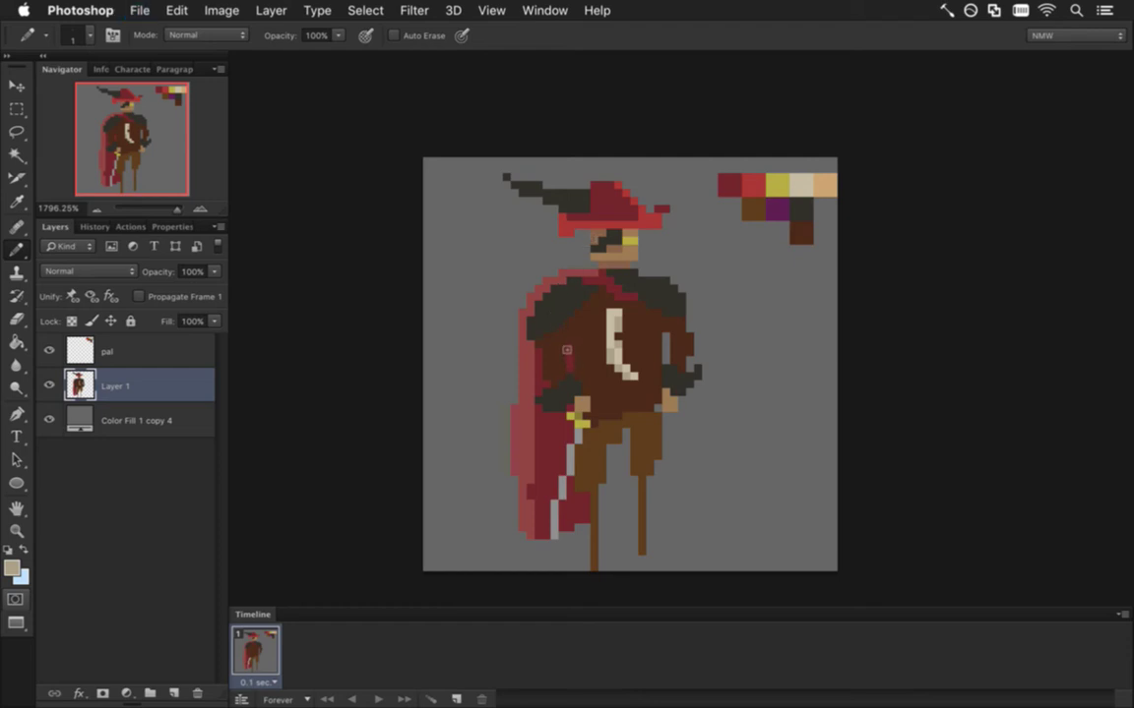
# Sample the cape's dark red and change it to the dark burgundy 591c31 as the foreground colour
pyautogui.press('i')
pyautogui.click(551, 433)
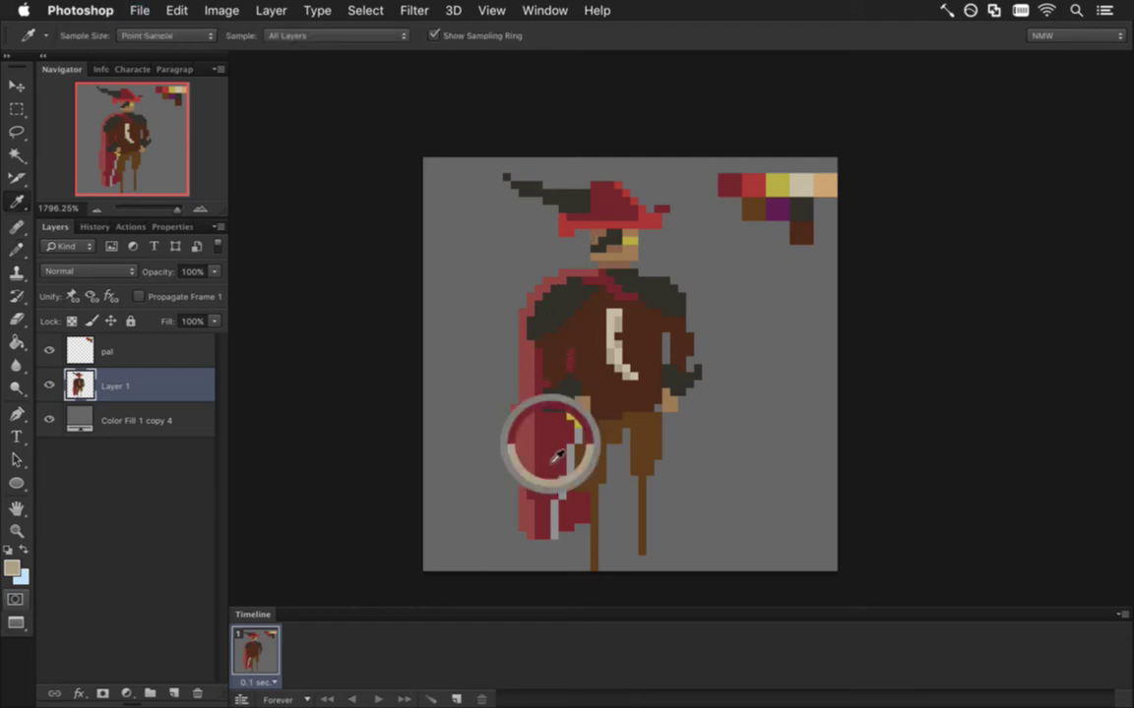
pyautogui.click(12, 568)
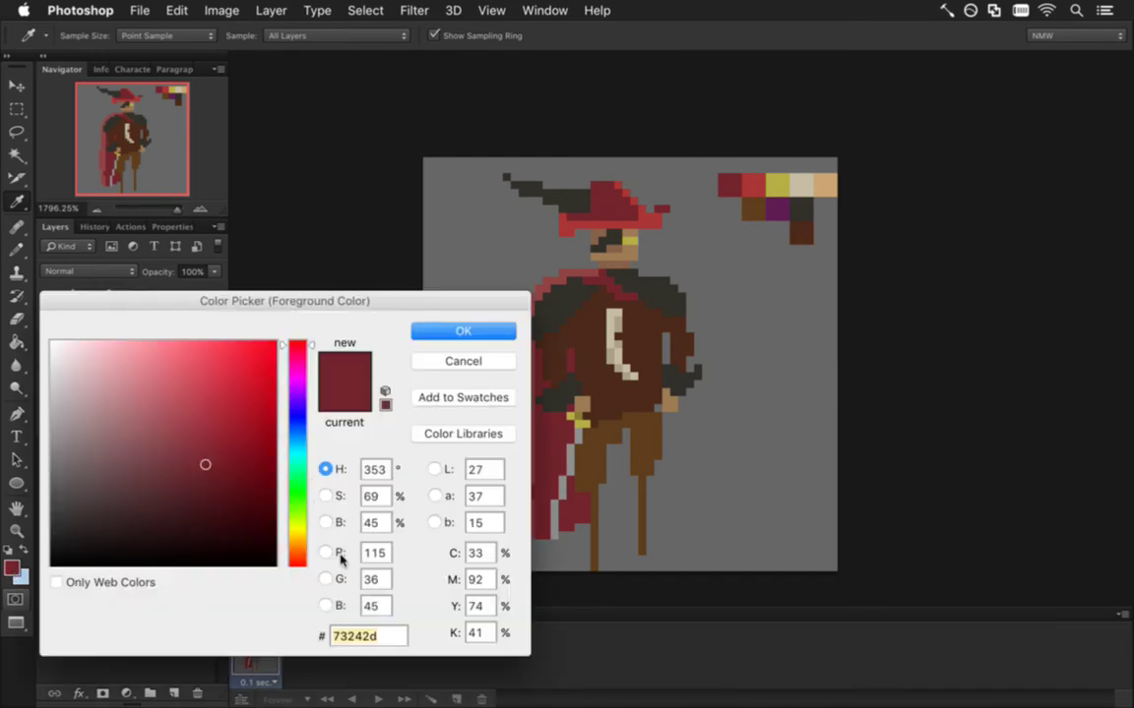
pyautogui.click(325, 522)
pyautogui.moveTo(299, 465)
pyautogui.mouseDown()
pyautogui.moveTo(300, 490)
pyautogui.moveTo(306, 481)
pyautogui.mouseUp()
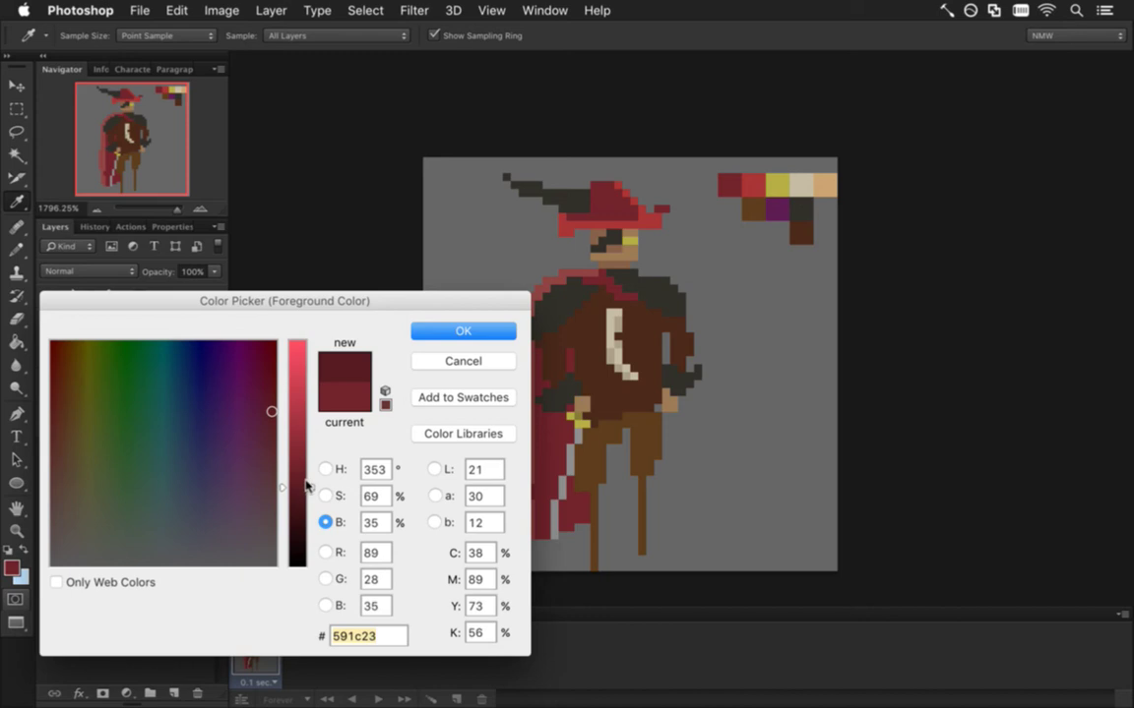
pyautogui.click(325, 496)
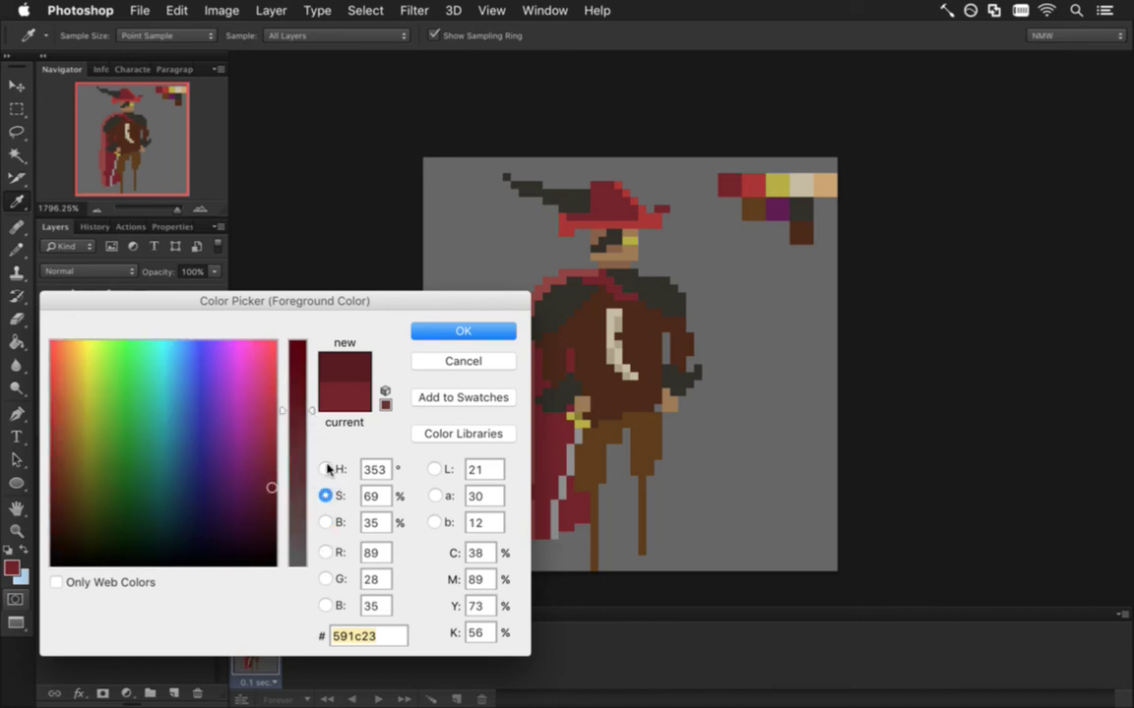
pyautogui.click(325, 469)
pyautogui.click(311, 354)
pyautogui.moveTo(311, 354); pyautogui.dragTo(311, 358)
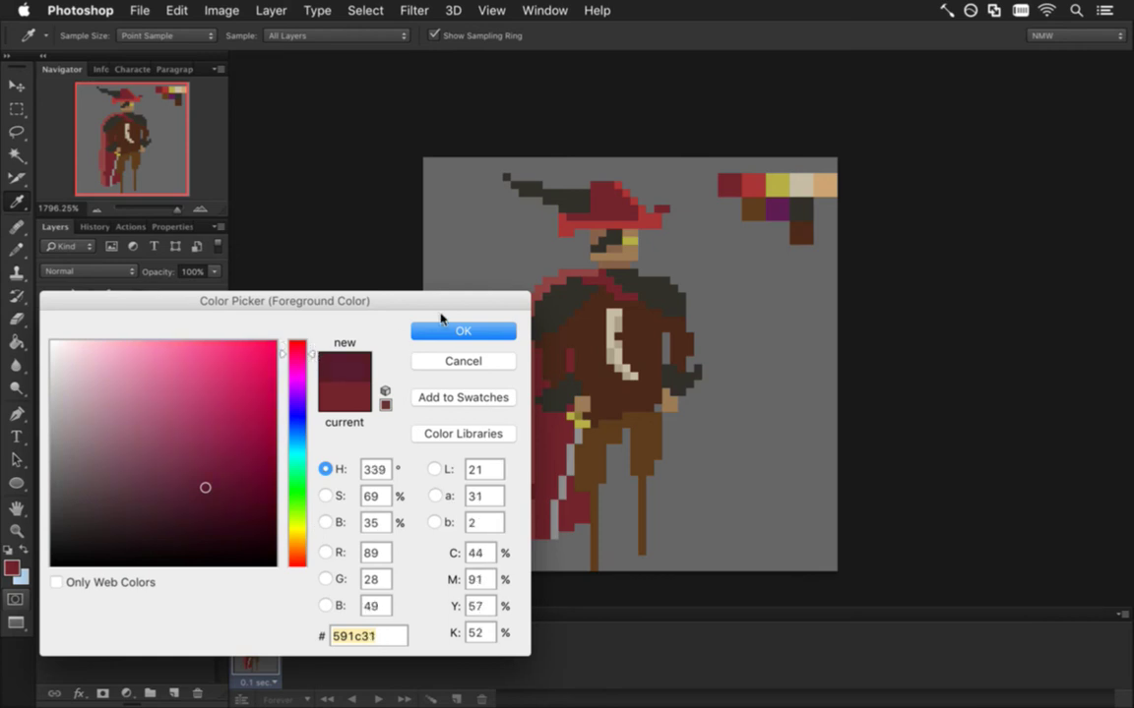
pyautogui.click(463, 333)
# Fill the inner cape around the sword with dark burgundy and extend it behind and between the legs
pyautogui.press('b')
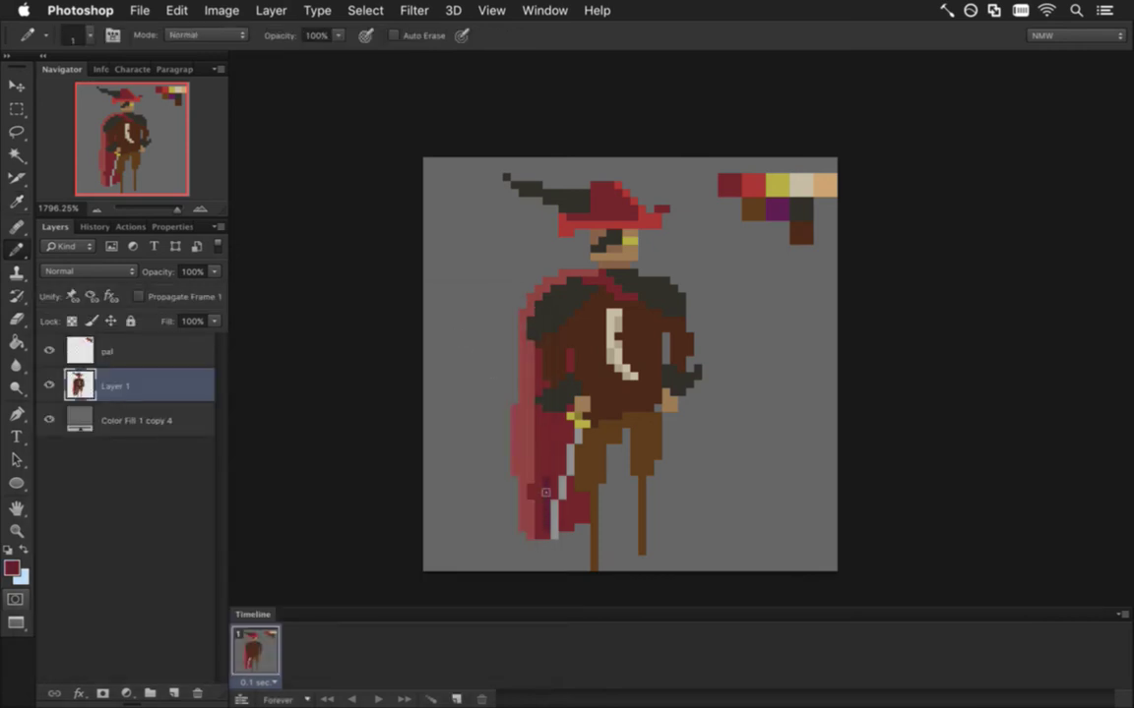
pyautogui.moveTo(544, 537); pyautogui.dragTo(544, 430)
pyautogui.press('g')
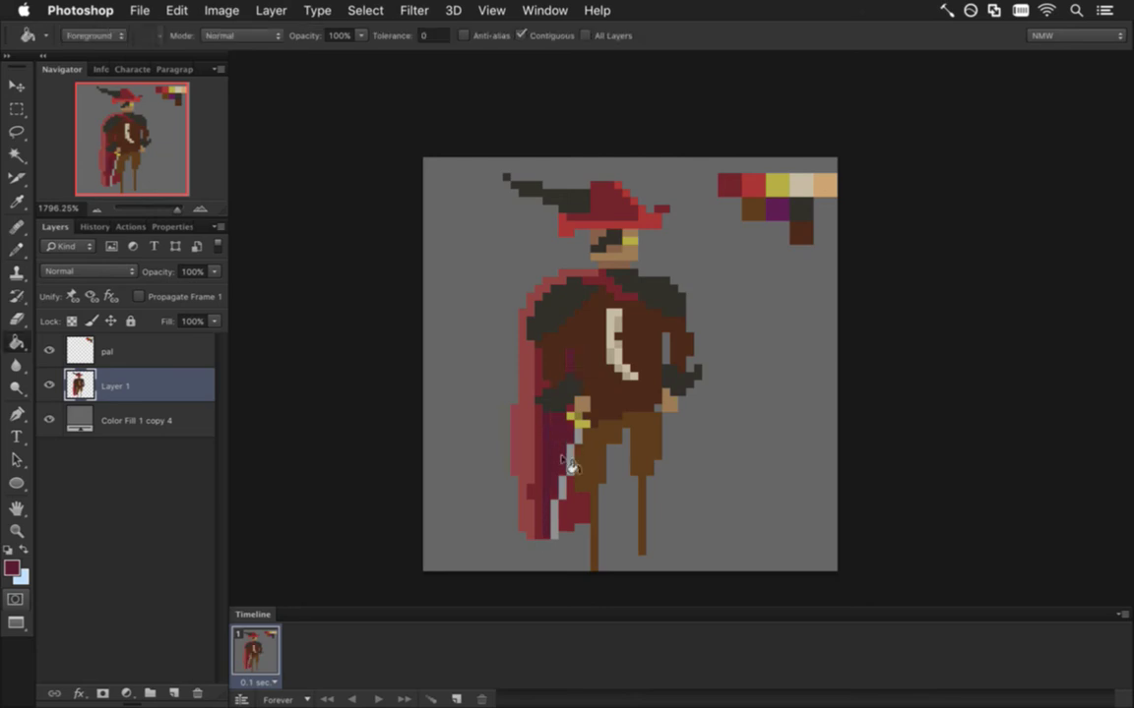
pyautogui.press('b')
pyautogui.press('g')
pyautogui.click(572, 507)
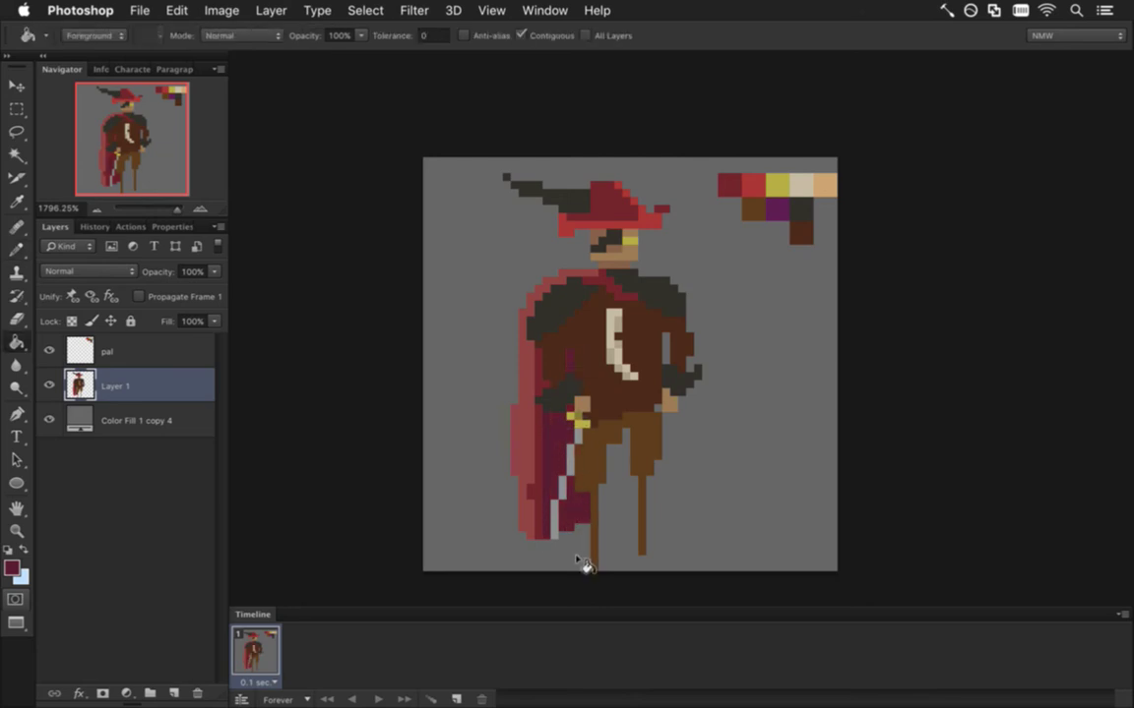
pyautogui.press('b')
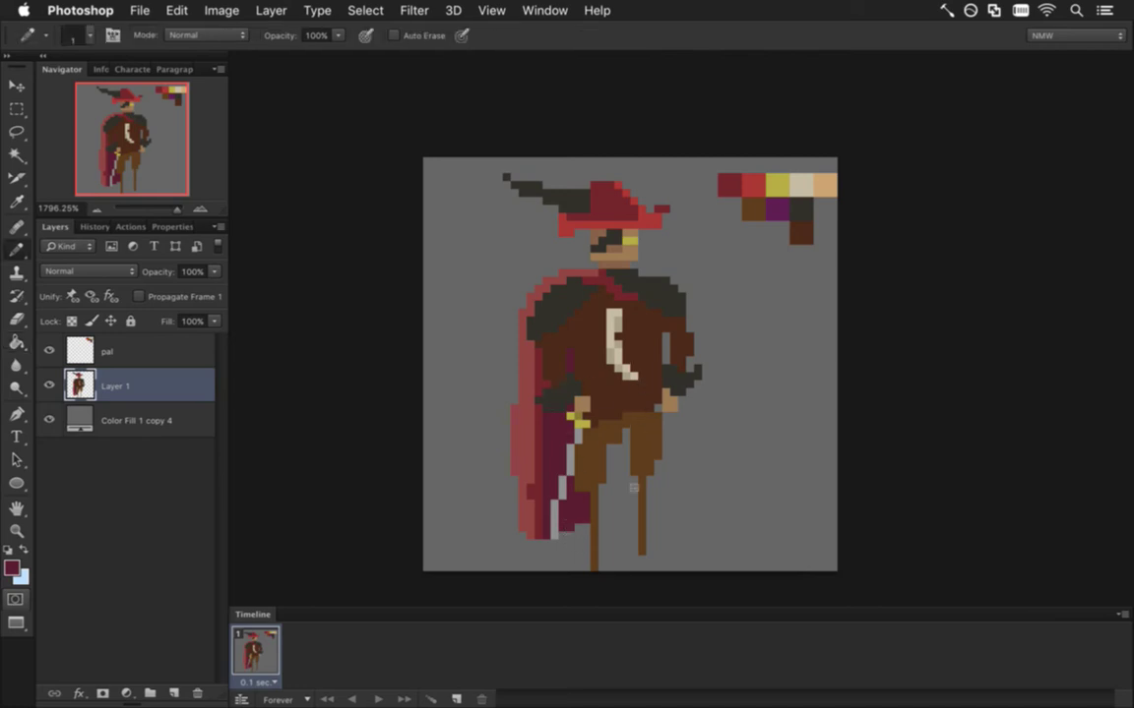
pyautogui.moveTo(610, 462)
pyautogui.mouseDown()
pyautogui.moveTo(612, 486)
pyautogui.moveTo(611, 461)
pyautogui.mouseUp()
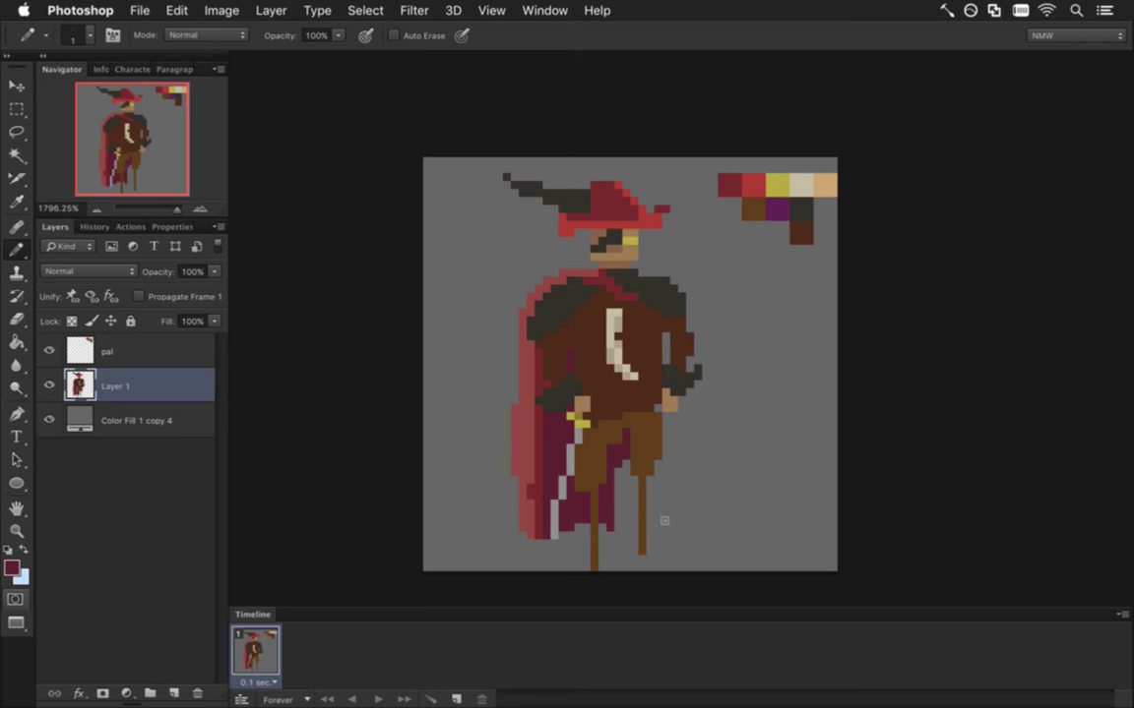
# Recolour both thin lower legs in the skin tone, leaving brown feet, and sample the trouser brown
pyautogui.keyDown('alt'); pyautogui.click(589, 259); pyautogui.keyUp('alt')
pyautogui.moveTo(591, 497); pyautogui.dragTo(594, 538)
pyautogui.moveTo(641, 479); pyautogui.dragTo(641, 507)
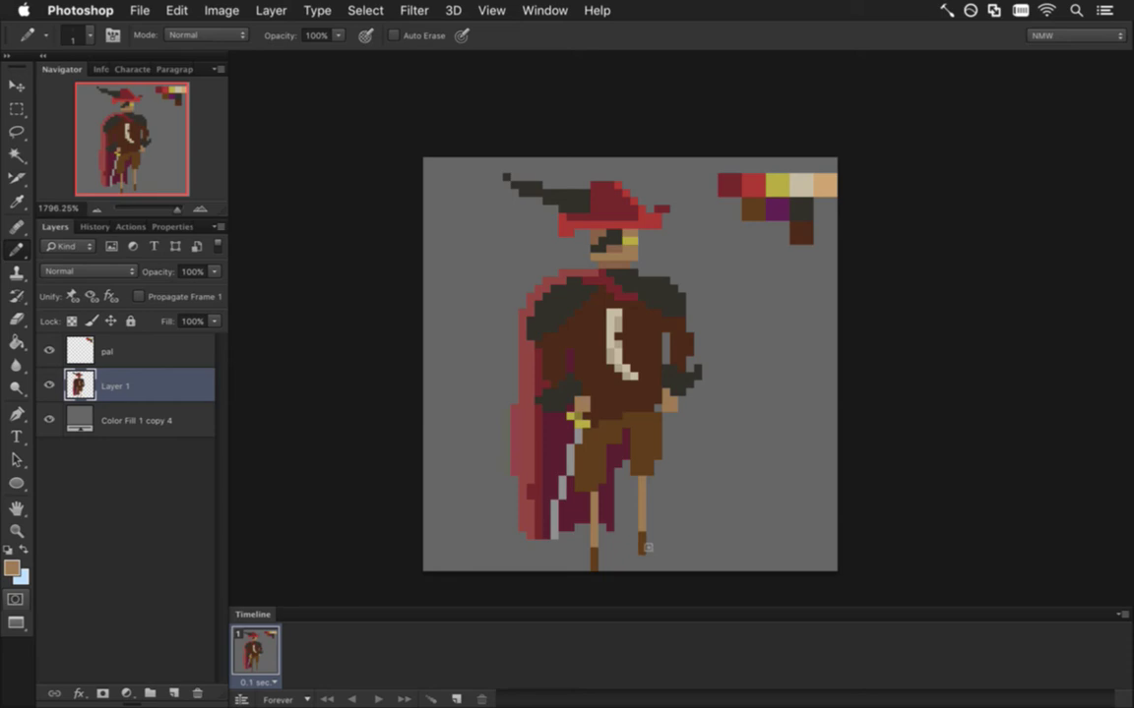
pyautogui.keyDown('alt'); pyautogui.click(585, 471); pyautogui.keyUp('alt')
# Hide the pal and Color Fill 1 copy 4 layers
pyautogui.click(49, 351)
pyautogui.click(49, 420)
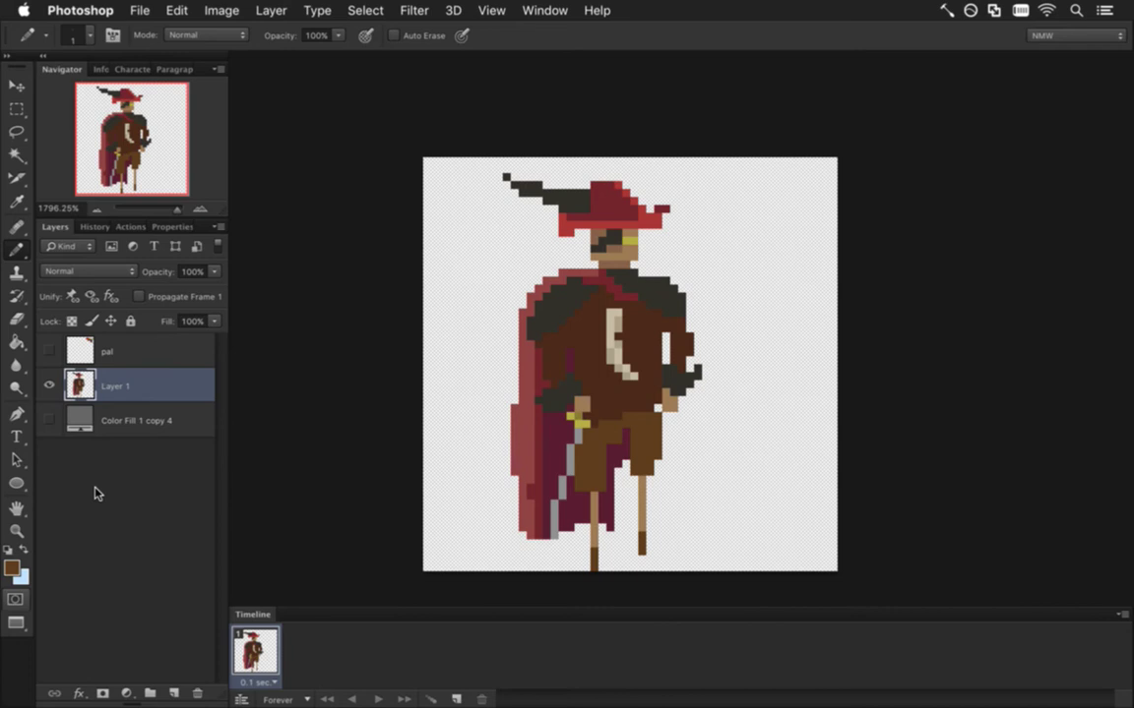
# Export the sprite for web as a transparent PNG-24 named CaptainTusk0.png in the Shadow folder
pyautogui.hotkey('ctrl', 'alt', 'shift', 's')
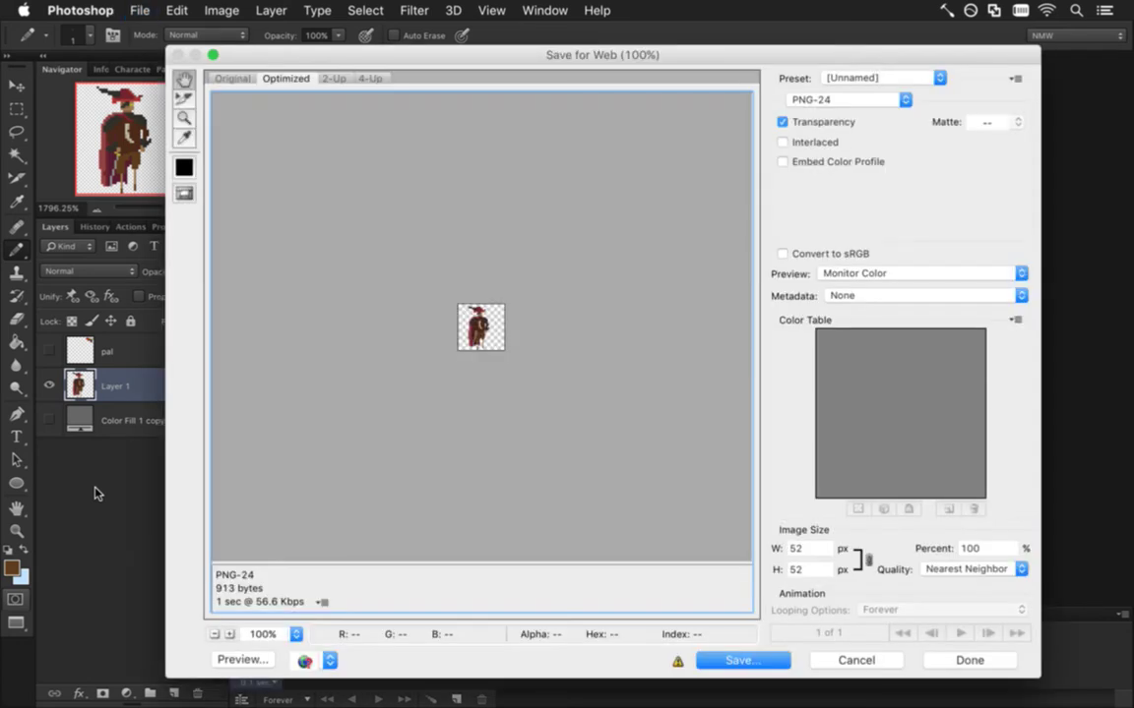
pyautogui.press('Return')
pyautogui.press('Right')
pyautogui.write('0')
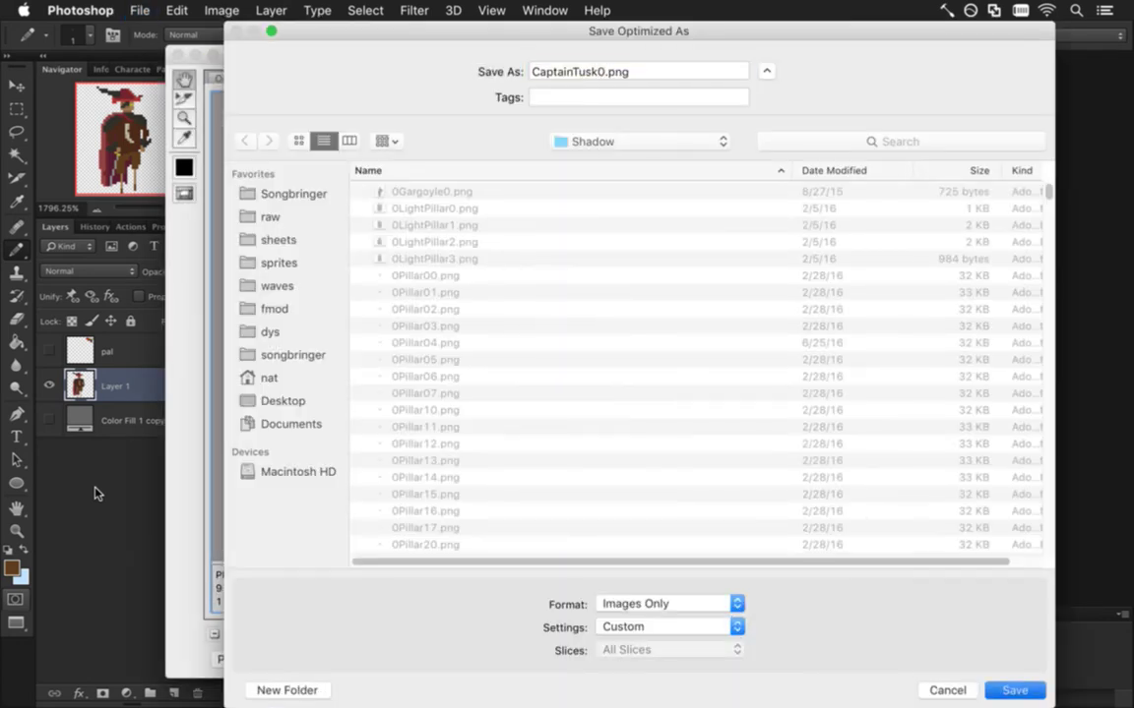
pyautogui.press('Return')
pyautogui.press('Return')
# Switch from Photoshop to the Songbringer game to check the exported captain sprite
pyautogui.press('super+Tab')
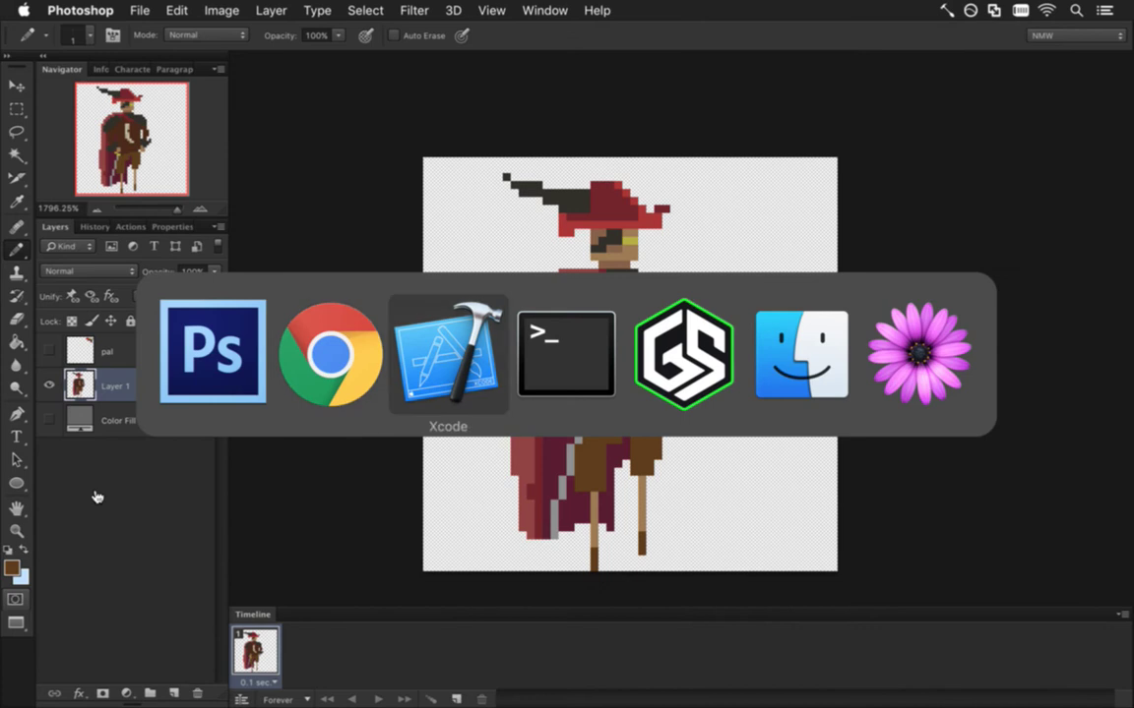
pyautogui.press('super+Tab')
pyautogui.press('super+Tab')
pyautogui.press('super+Tab')
pyautogui.press('super+Tab')
pyautogui.press('super+Tab')
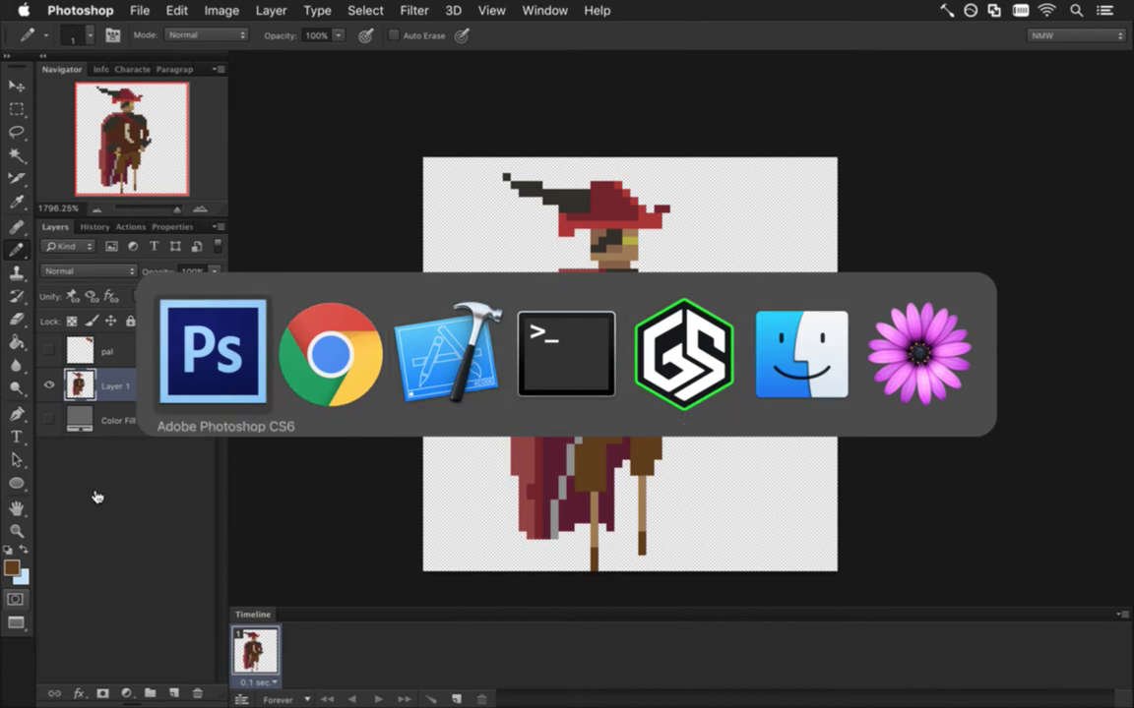
pyautogui.press('F5')
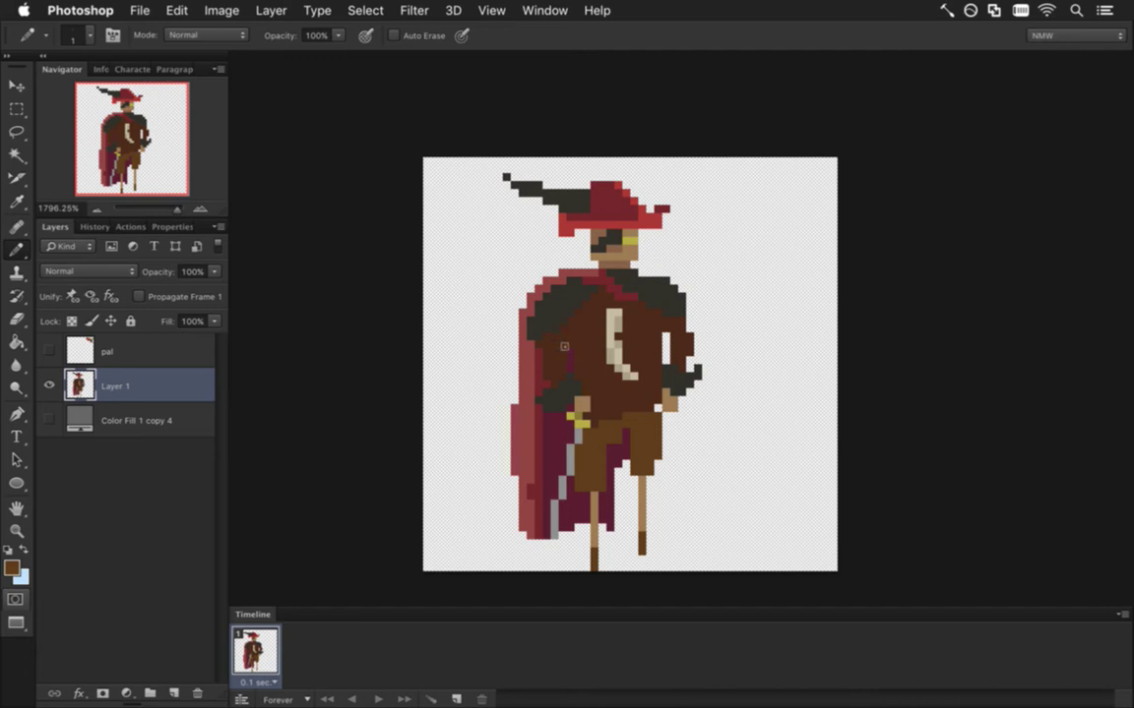
pyautogui.press('super+Tab')
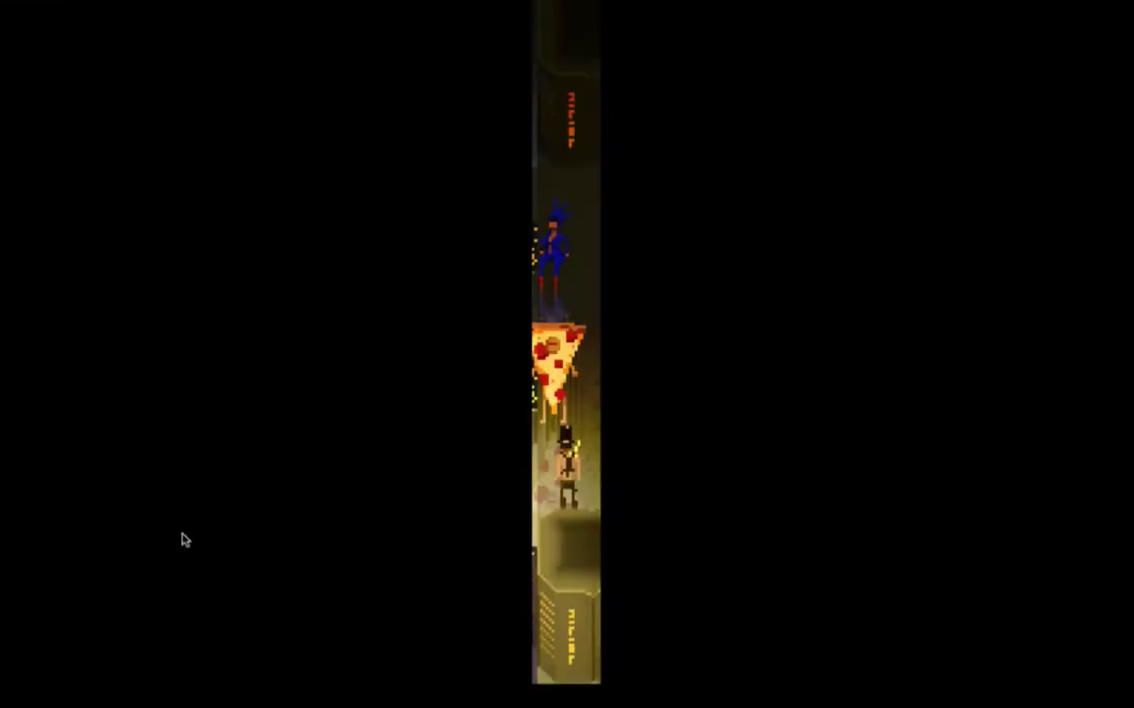
# Mute the audio output in Gameshow and switch back to Photoshop
pyautogui.press('super+Tab')
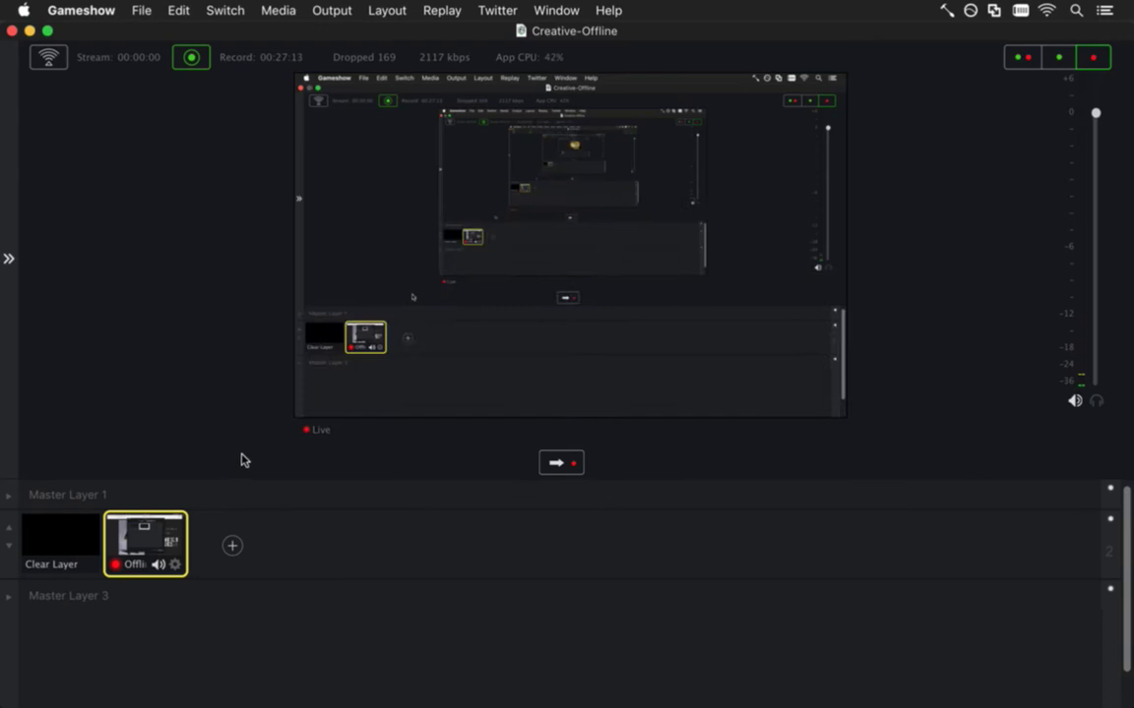
pyautogui.press('super+Tab')
pyautogui.click(1075, 401)
pyautogui.moveTo(398, 311)
pyautogui.press('super+Tab')
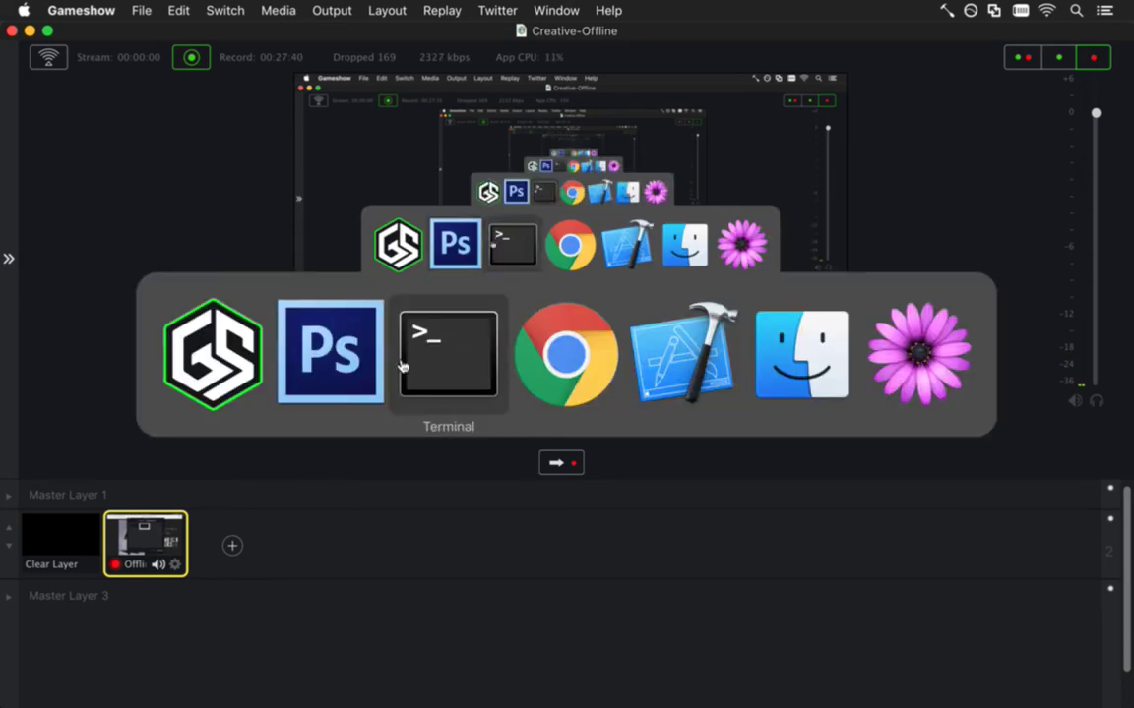
pyautogui.click(333, 384)
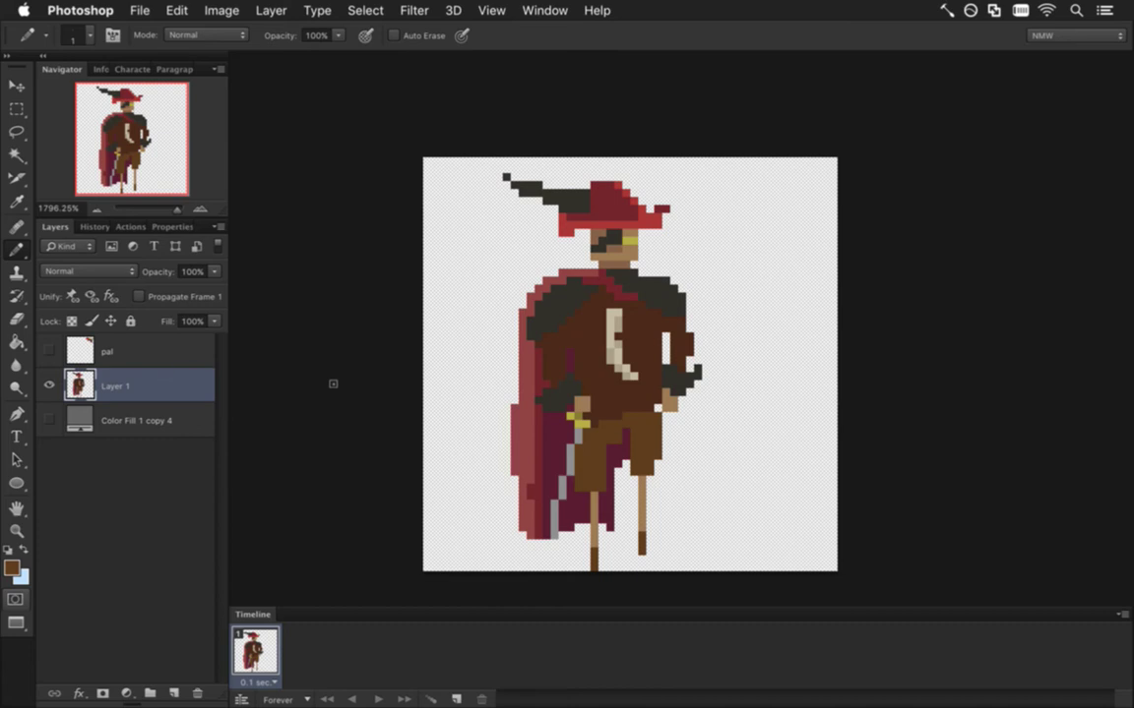
# Switch to the Songbringer game, resume it from the pause menu and examine the captain sprite on the ship's bridge
pyautogui.press('super+Tab')
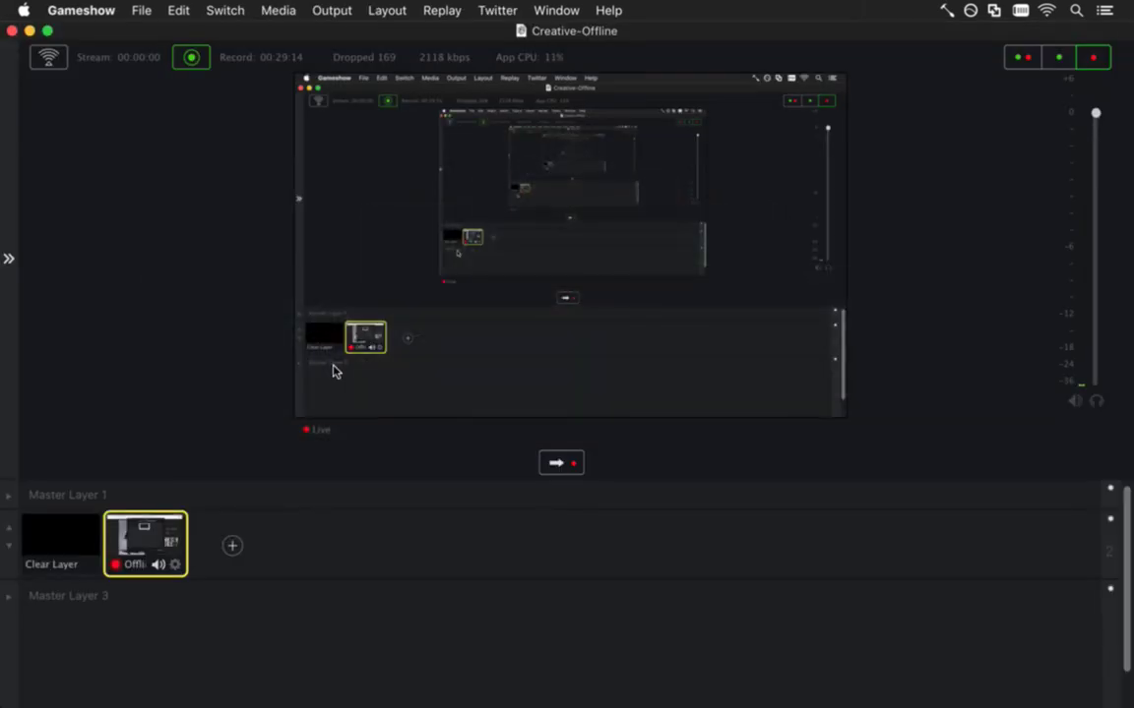
pyautogui.press('super+Tab')
pyautogui.press('super+Tab')
pyautogui.press('super+Tab')
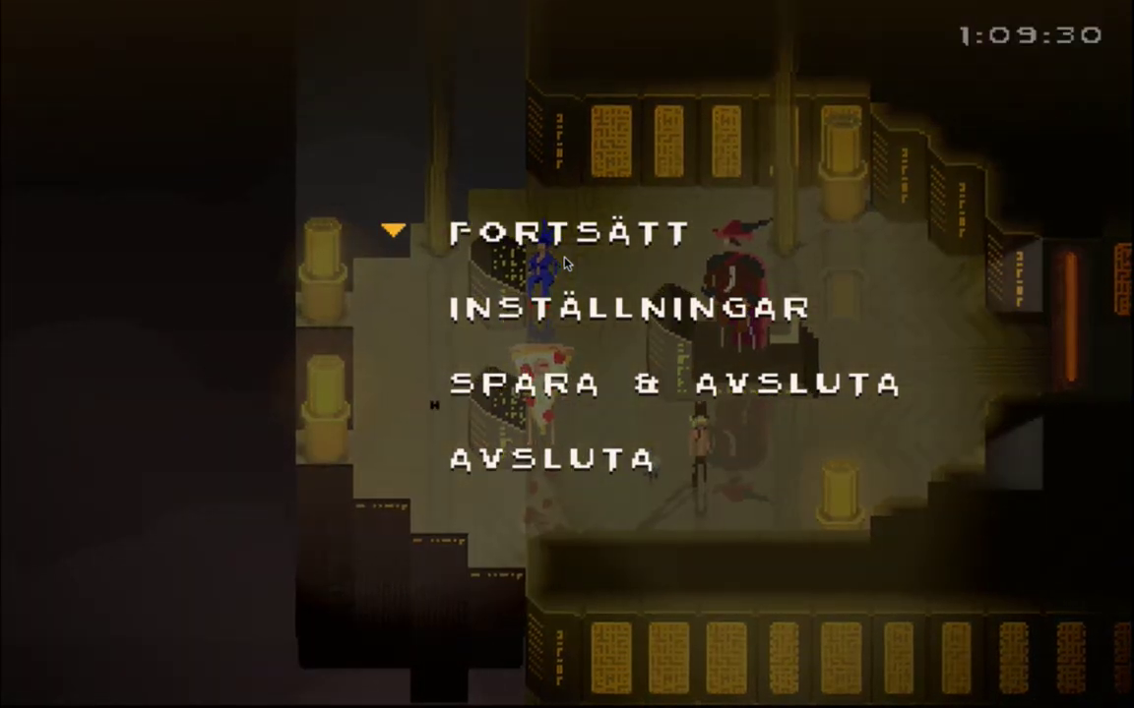
pyautogui.press('Escape')
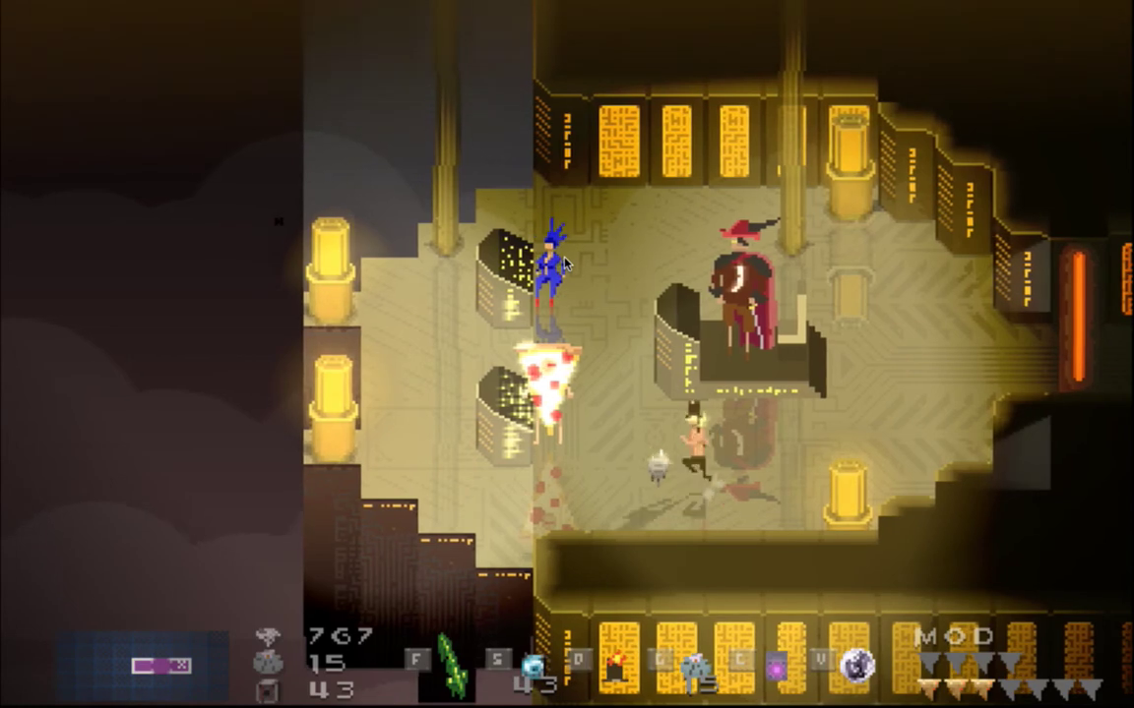
pyautogui.press('Left')
pyautogui.press('Right')
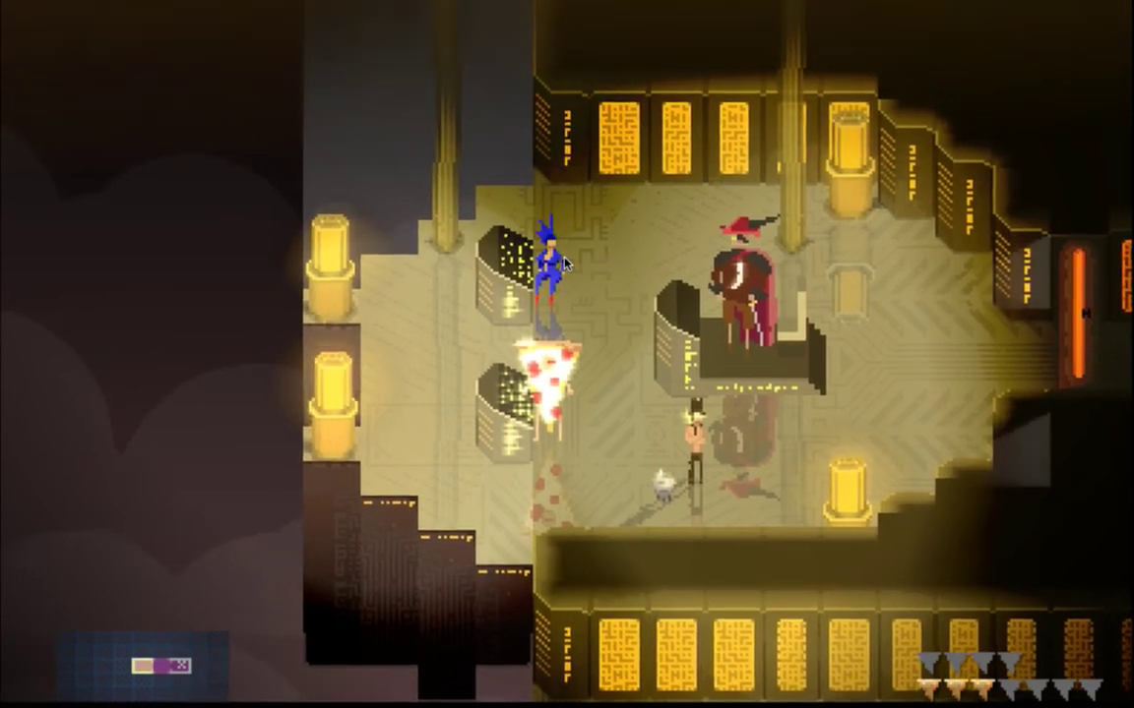
pyautogui.press('Escape')
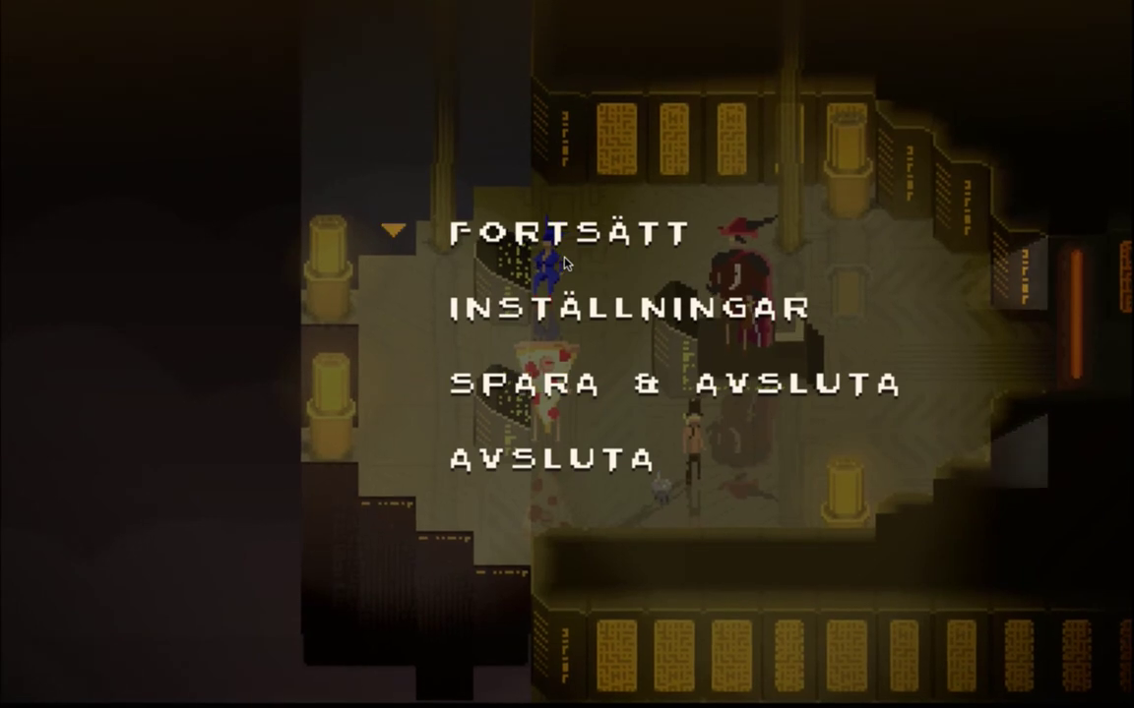
pyautogui.press('Escape')
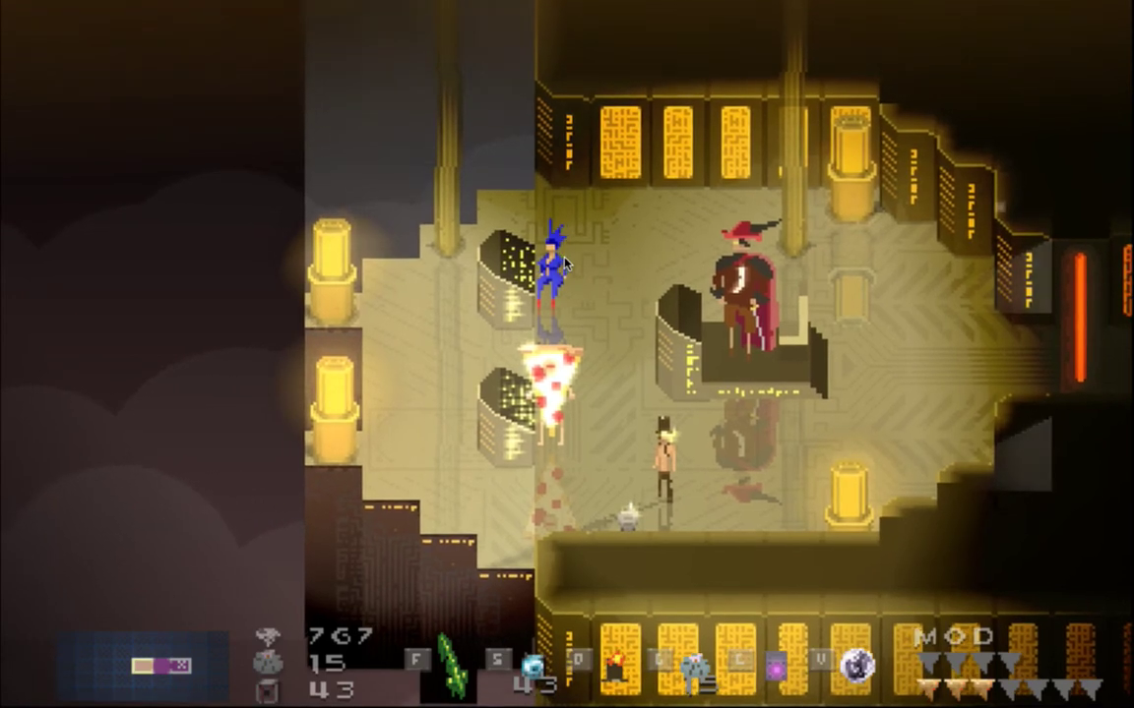
# Walk the player character around the captain's console to compare the new sprite's size and colours with the scene
pyautogui.press('d')
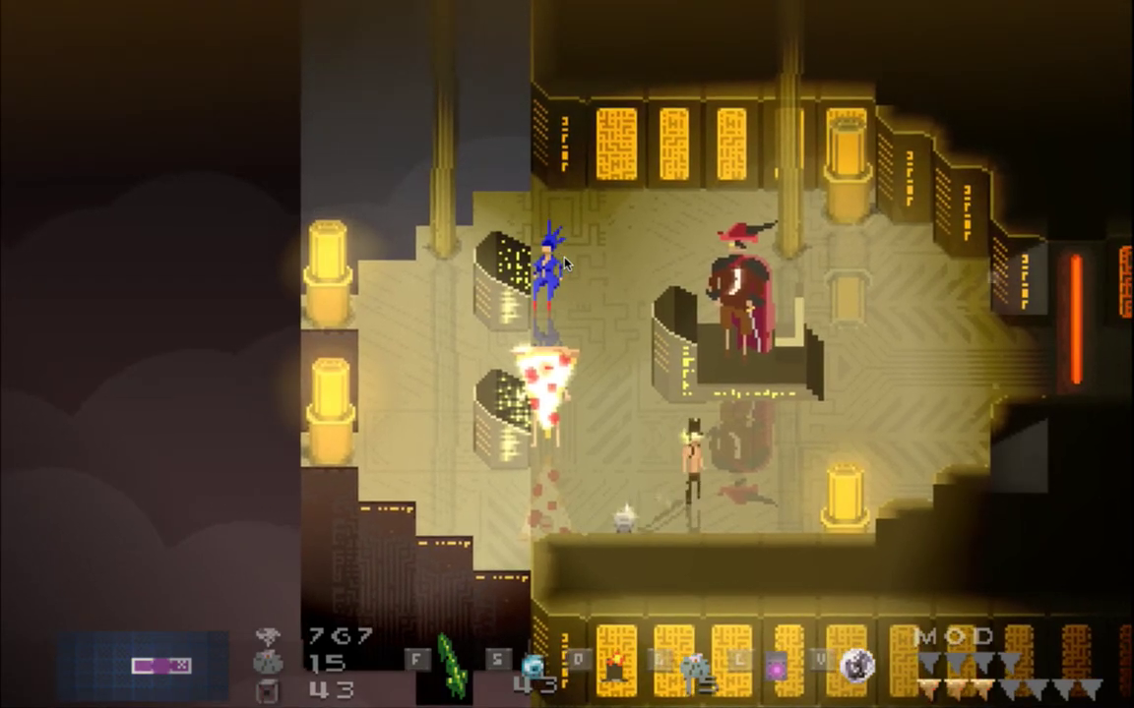
pyautogui.press('w')
pyautogui.press('a')
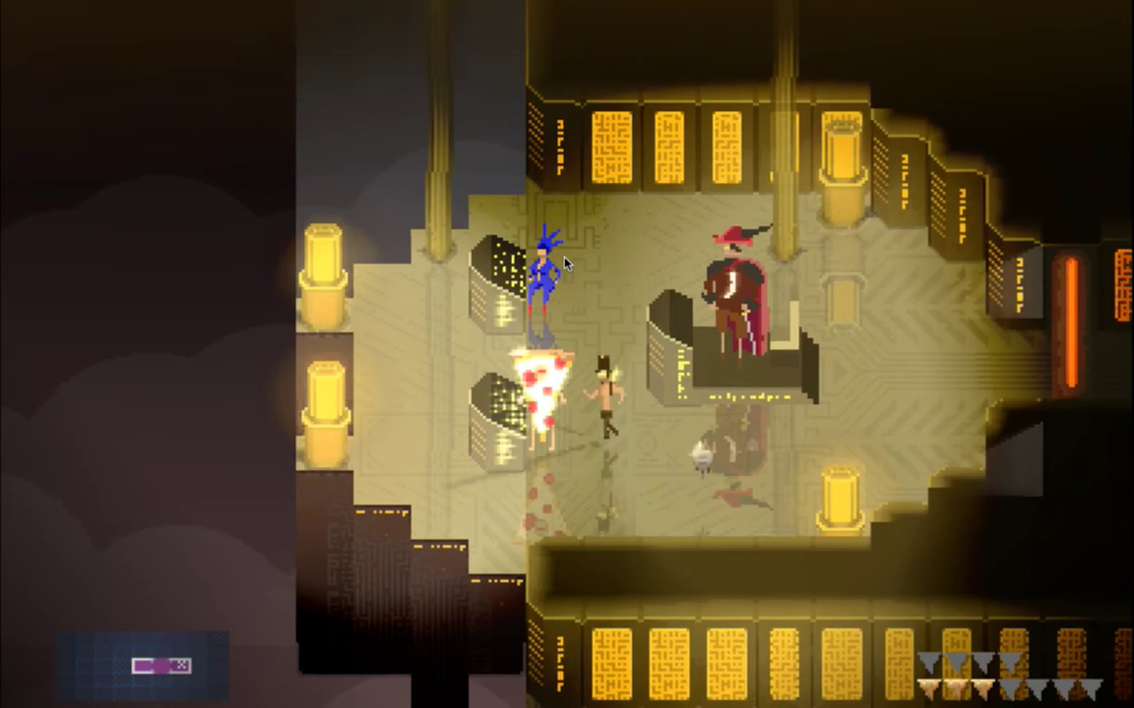
pyautogui.press('s')
pyautogui.press('d')
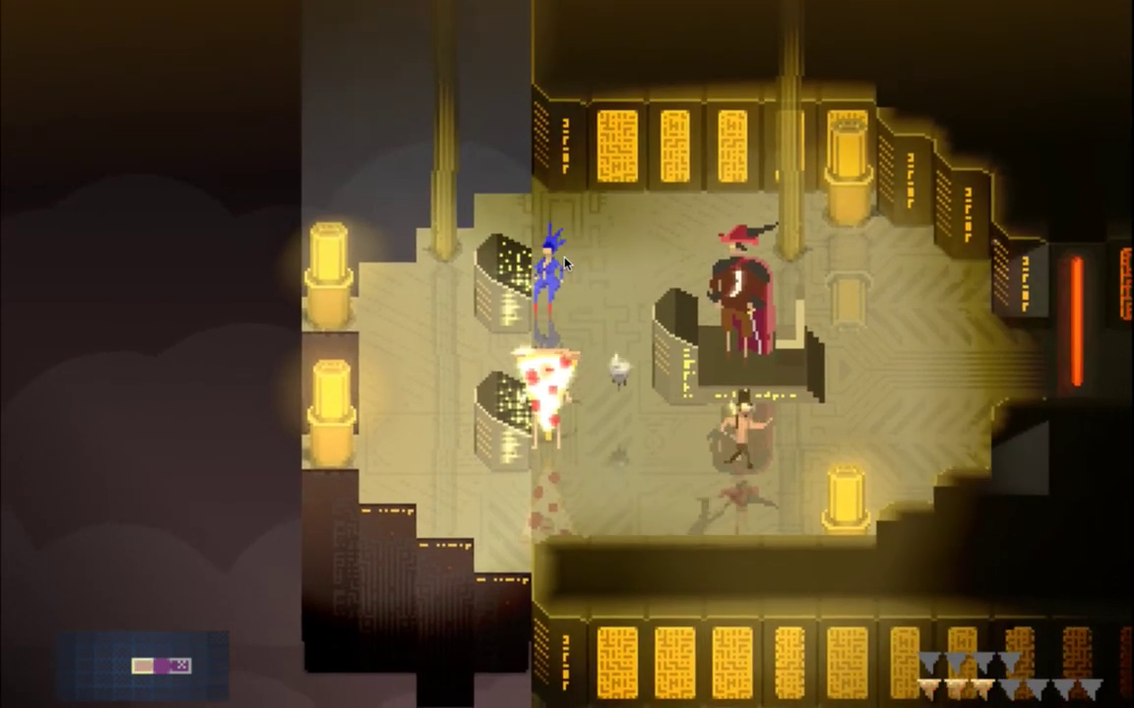
pyautogui.press('w')
pyautogui.press('s')
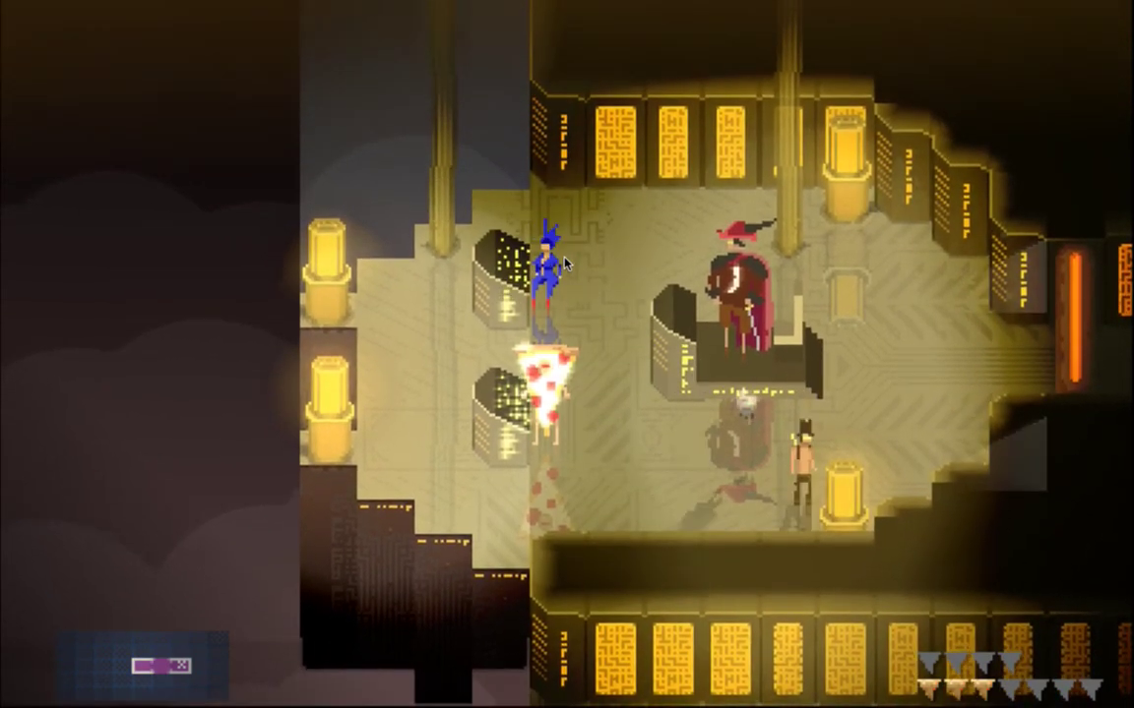
pyautogui.press('d')
pyautogui.press('w')
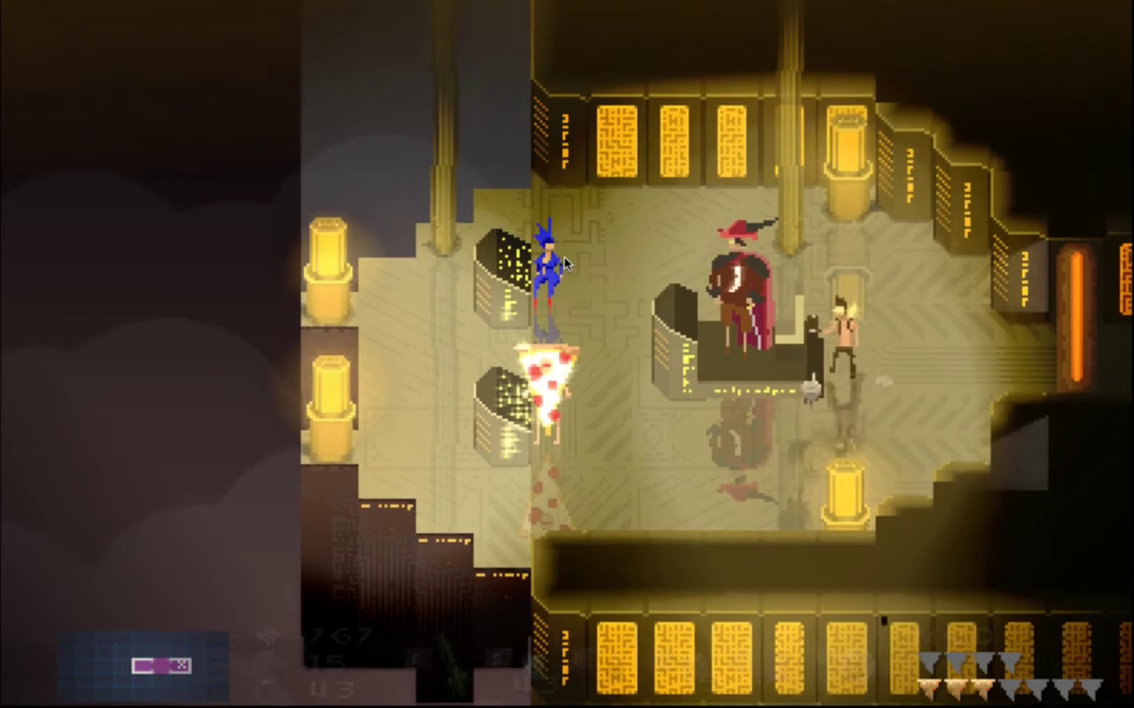
pyautogui.press('s')
pyautogui.press('s')
pyautogui.press('a')
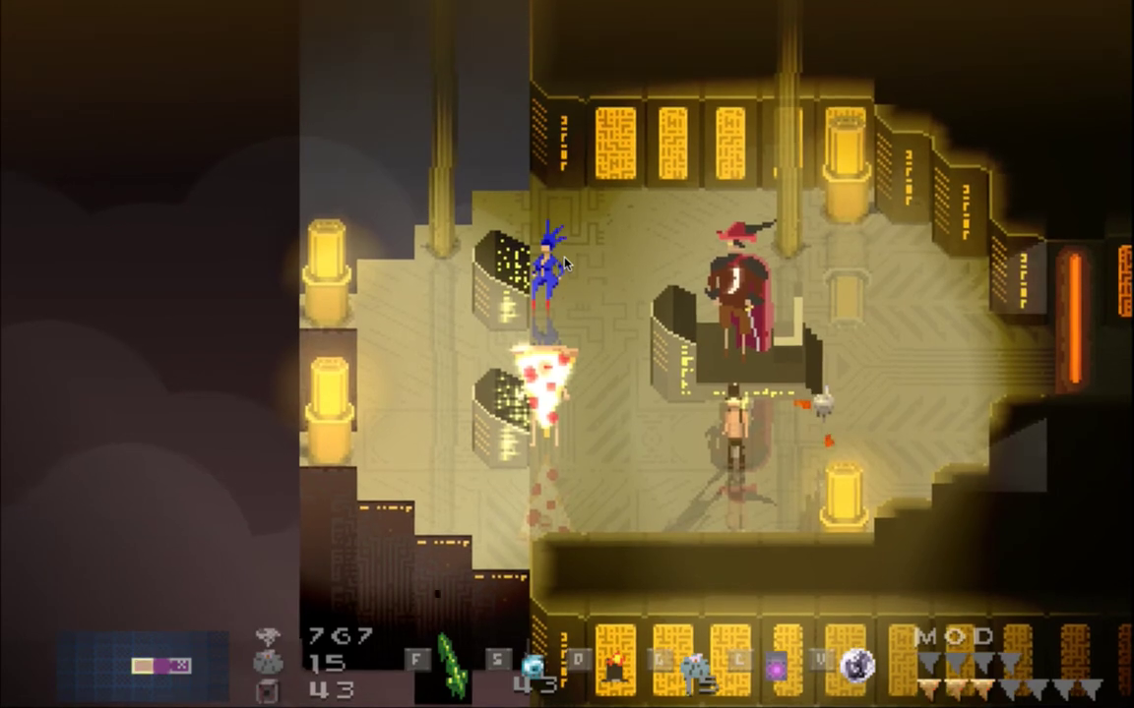
pyautogui.press('a')
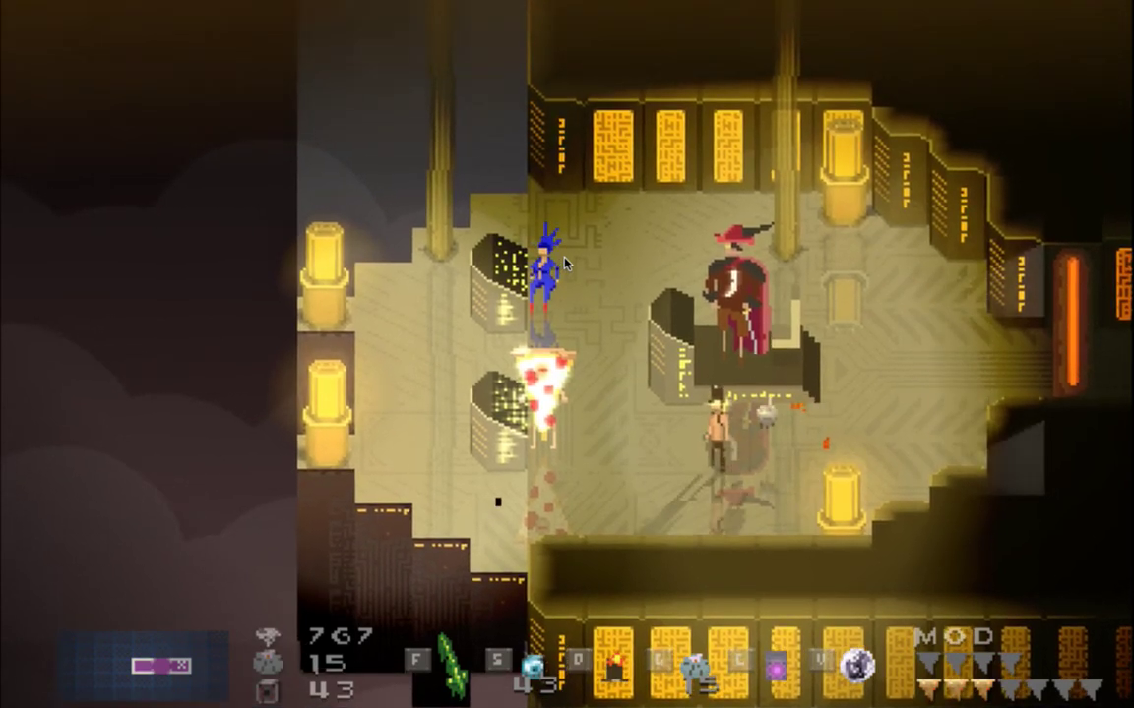
# Quit the Songbringer game and switch back to Photoshop
pyautogui.press('super+q')
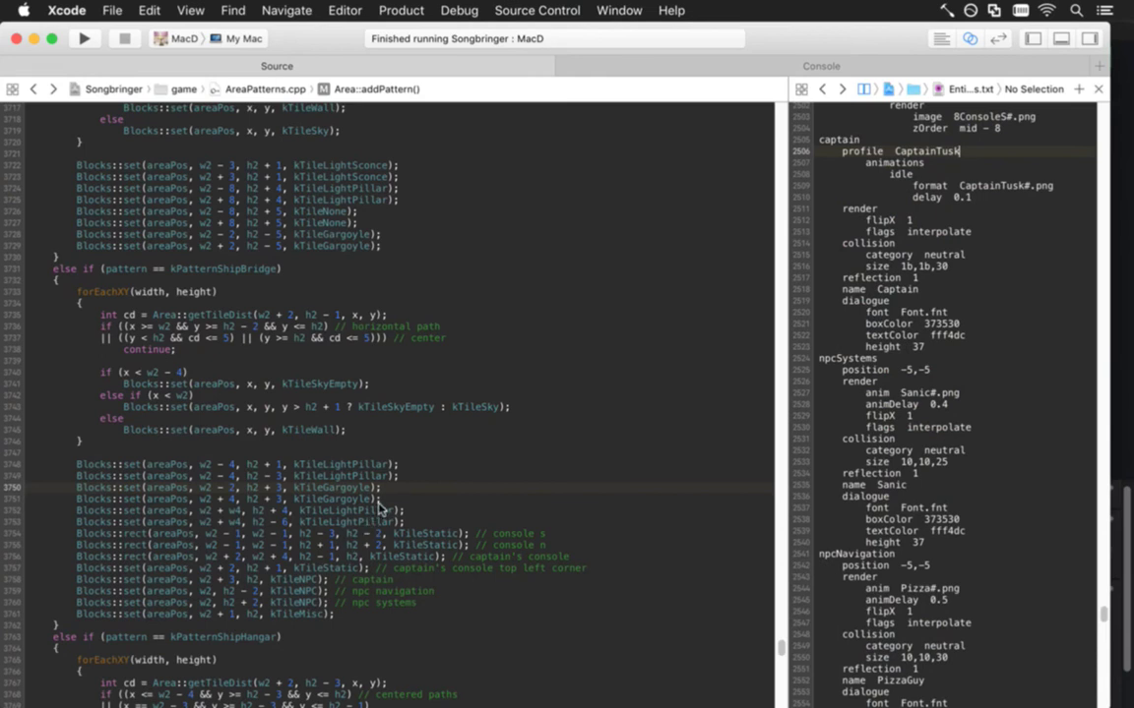
pyautogui.press('super+Tab')
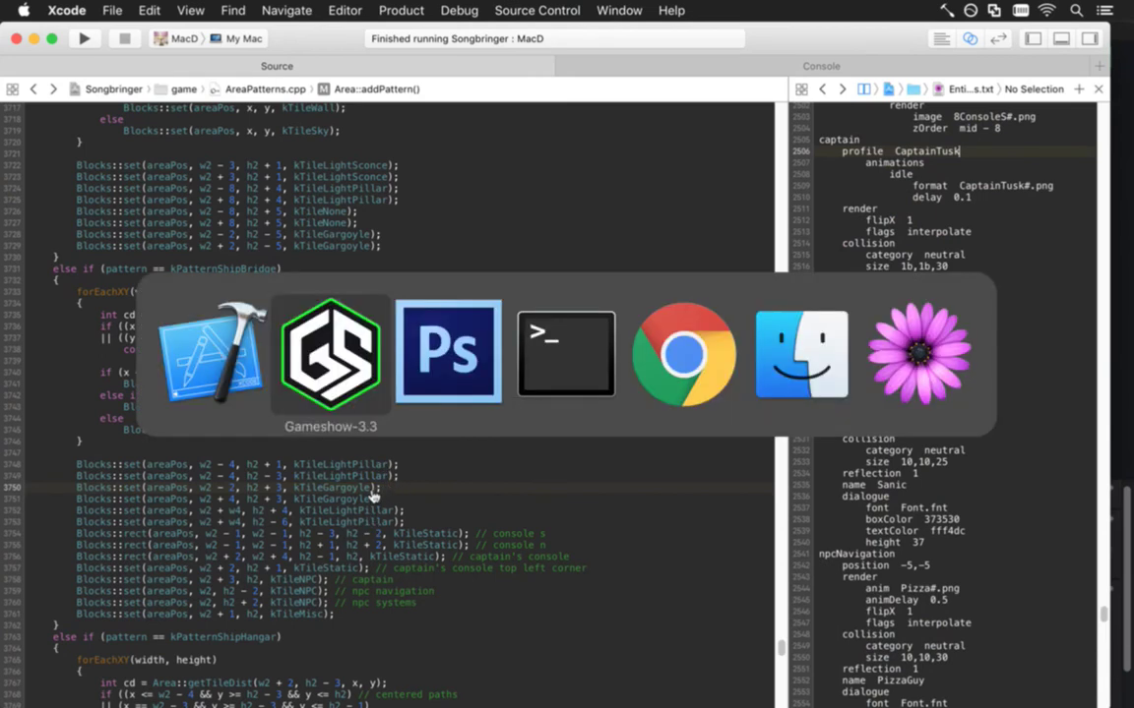
pyautogui.click(435, 366)
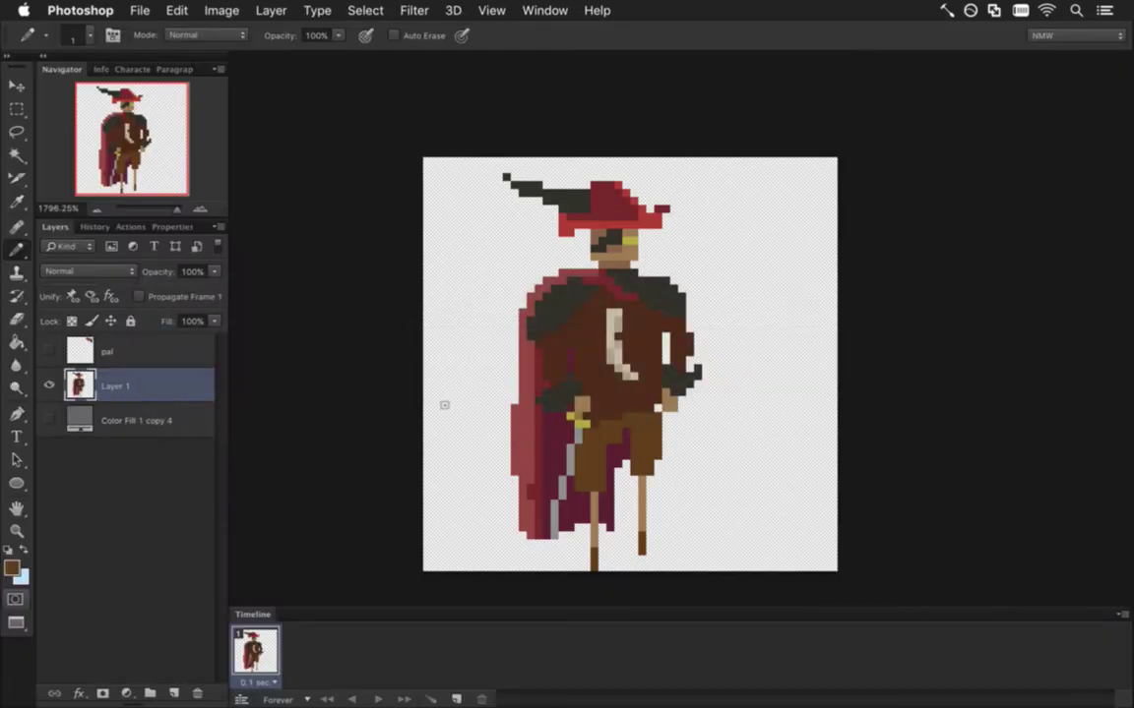
# Show the Color Fill 1 copy 4 and pal layers and make pal the active layer
pyautogui.click(49, 420)
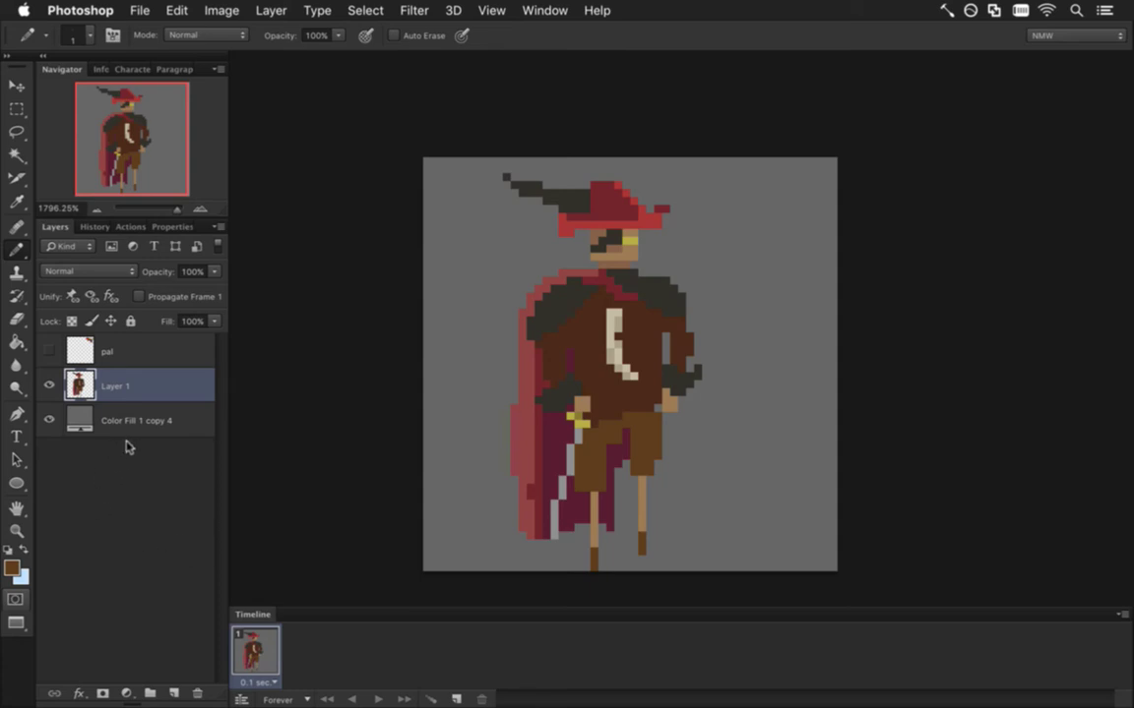
pyautogui.press('i')
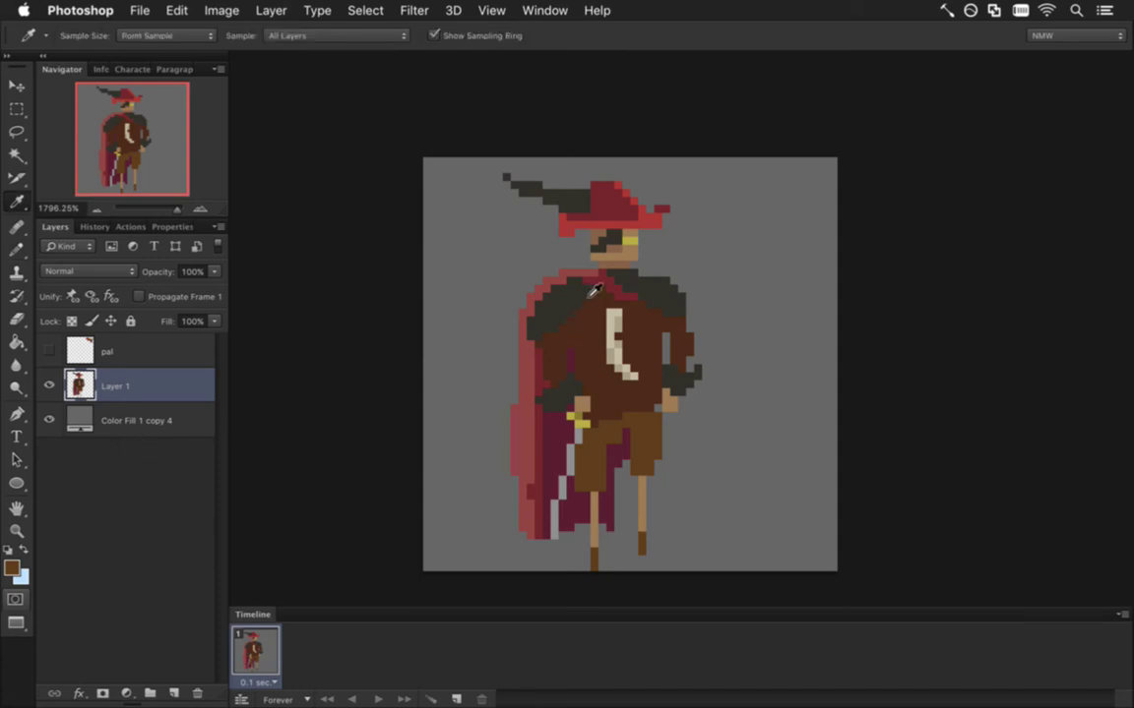
pyautogui.click(621, 256)
pyautogui.press('b')
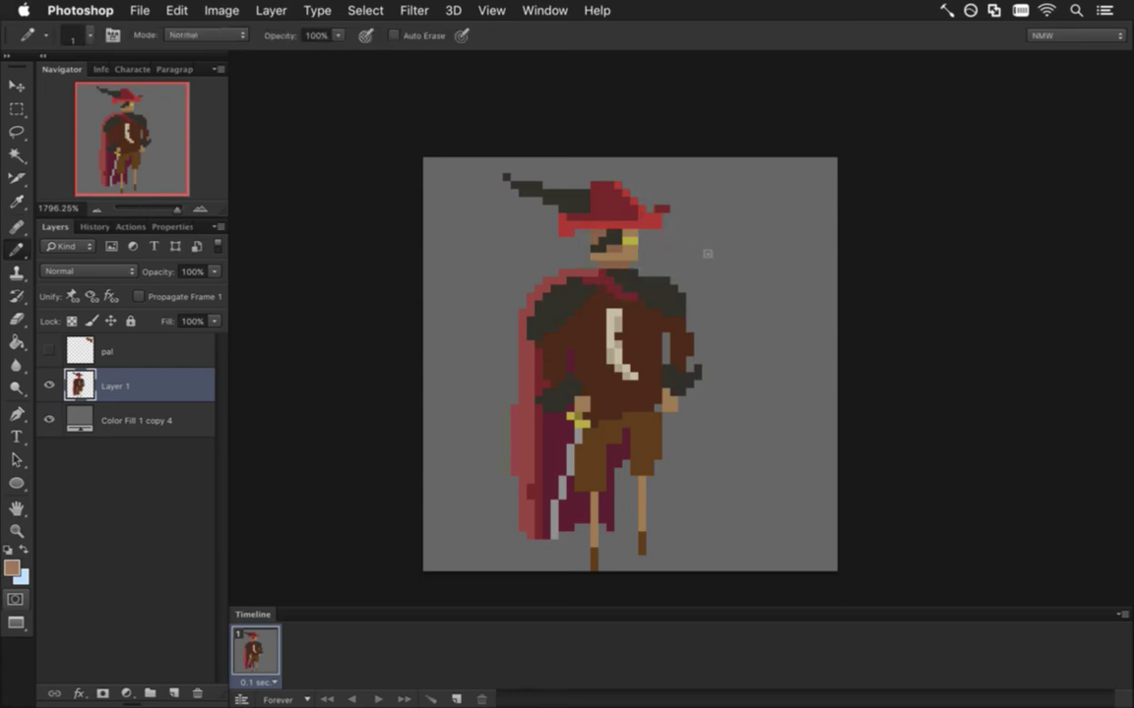
pyautogui.click(51, 352)
pyautogui.click(111, 340)
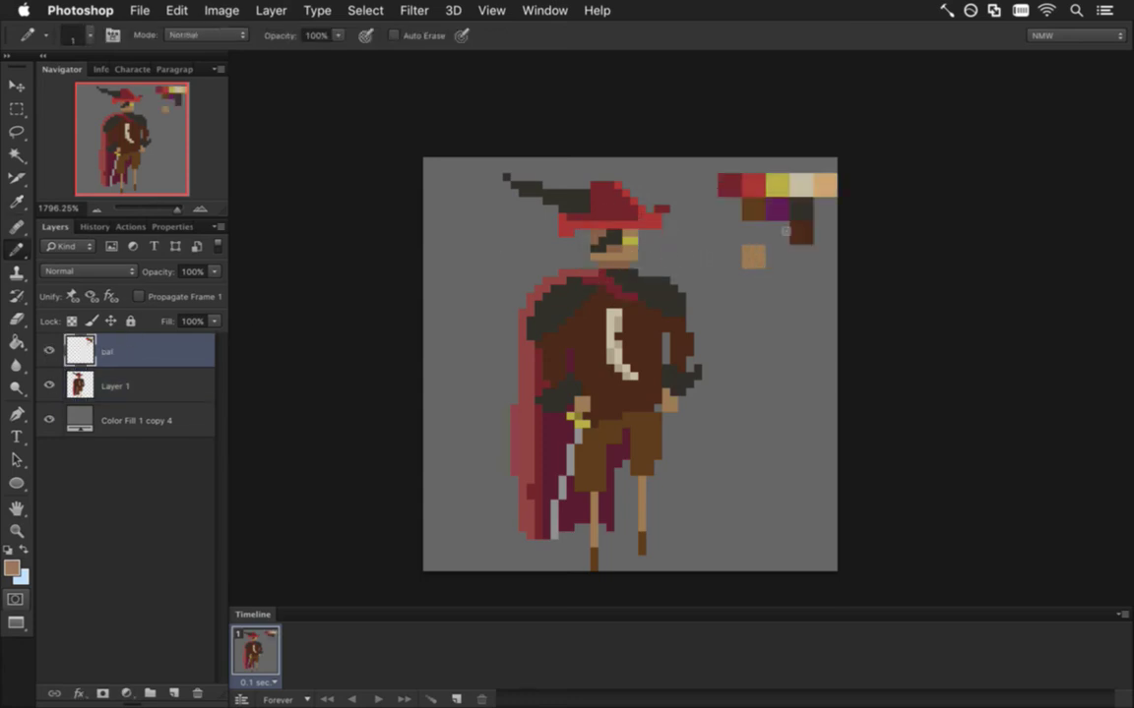
# Mix darker skin shades on the palette by painting dark brown at 50% opacity over part of the tan swatch
pyautogui.keyDown('alt'); pyautogui.click(752, 209); pyautogui.keyUp('alt')
pyautogui.press('5')
pyautogui.click(759, 260)
pyautogui.moveTo(761, 272); pyautogui.dragTo(760, 248)
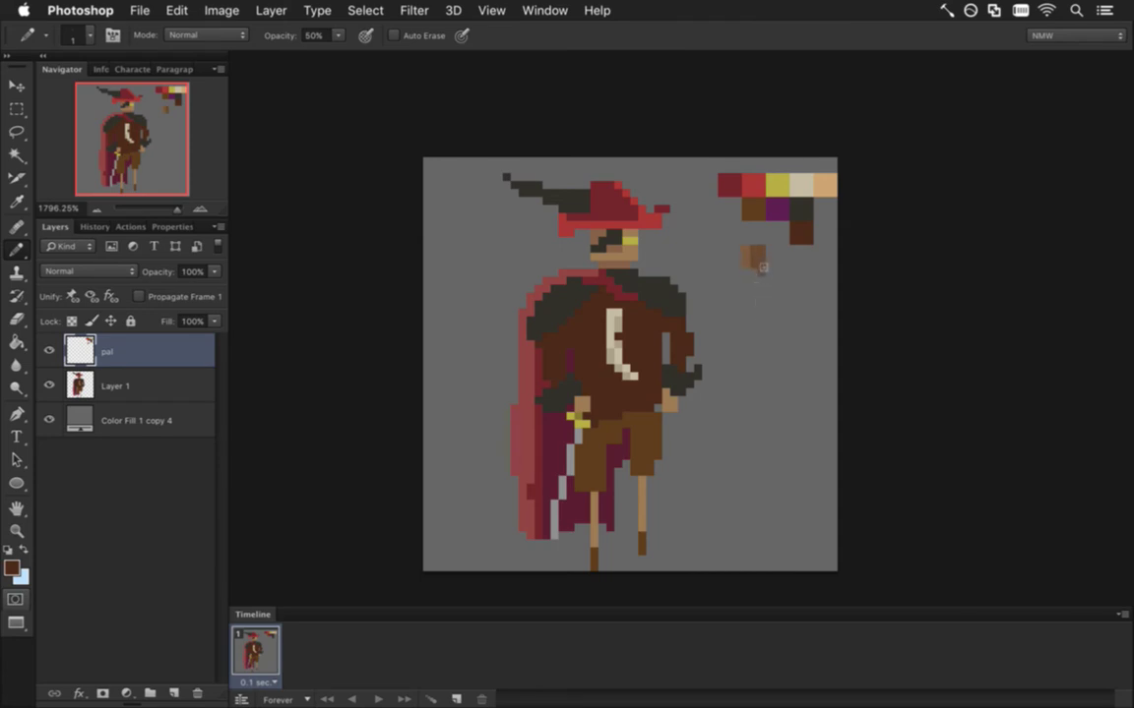
pyautogui.press('e')
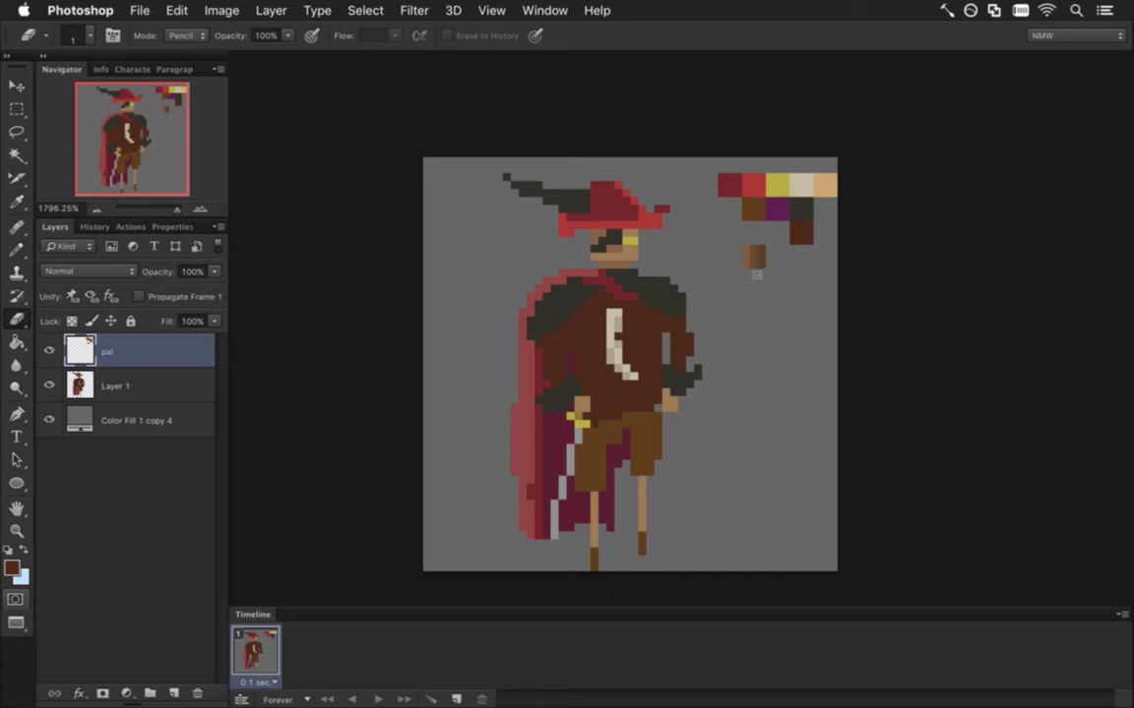
pyautogui.press('i')
pyautogui.click(754, 260)
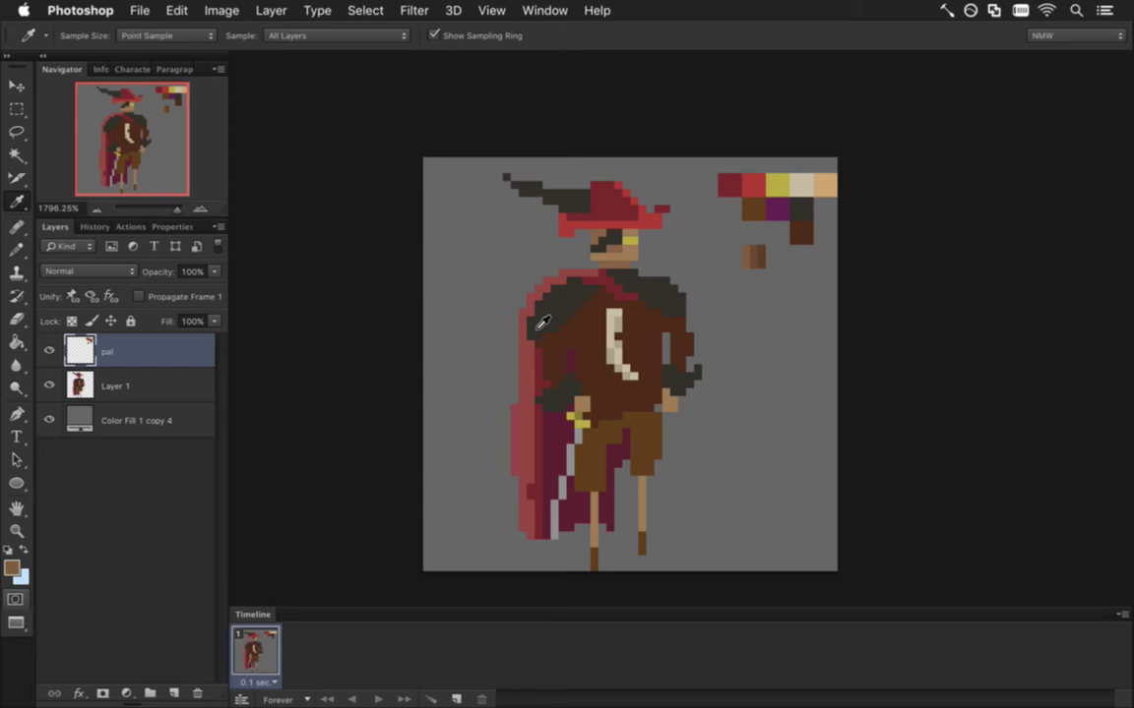
pyautogui.click(585, 303)
pyautogui.click(608, 421)
pyautogui.click(607, 456)
pyautogui.click(538, 292)
# Set the Pencil opacity to 100% and recolour the face and neck on Layer 1 with the mixed mid-brown skin shade
pyautogui.press('b')
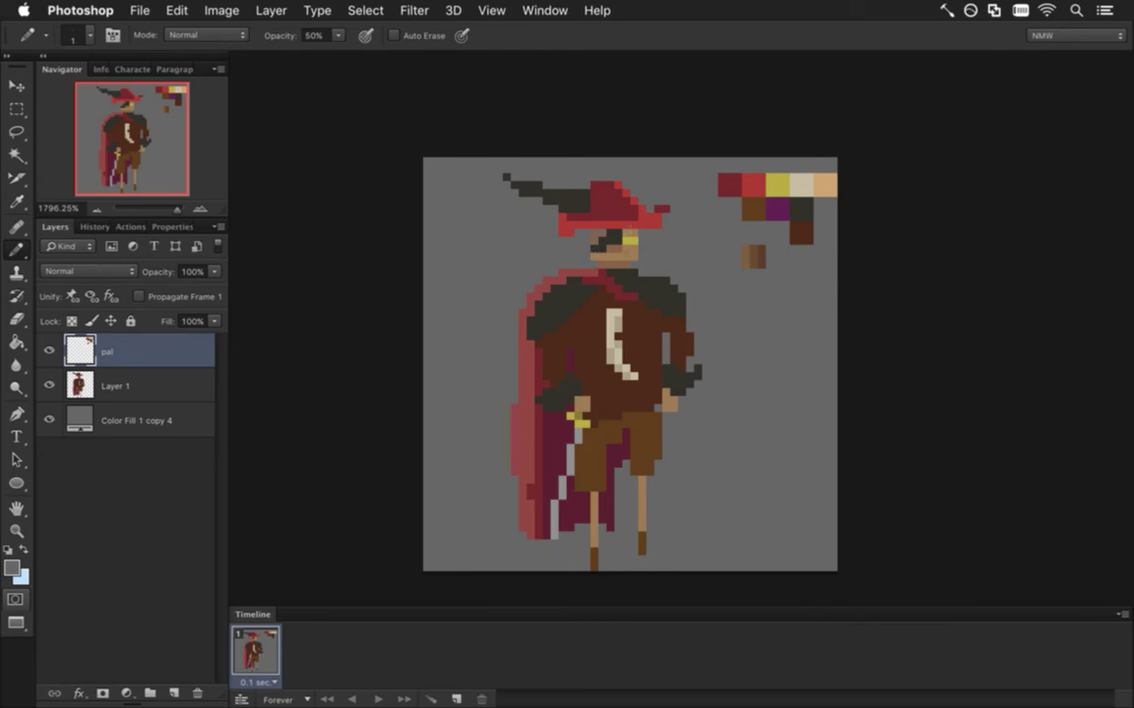
pyautogui.press('0')
pyautogui.click(165, 382)
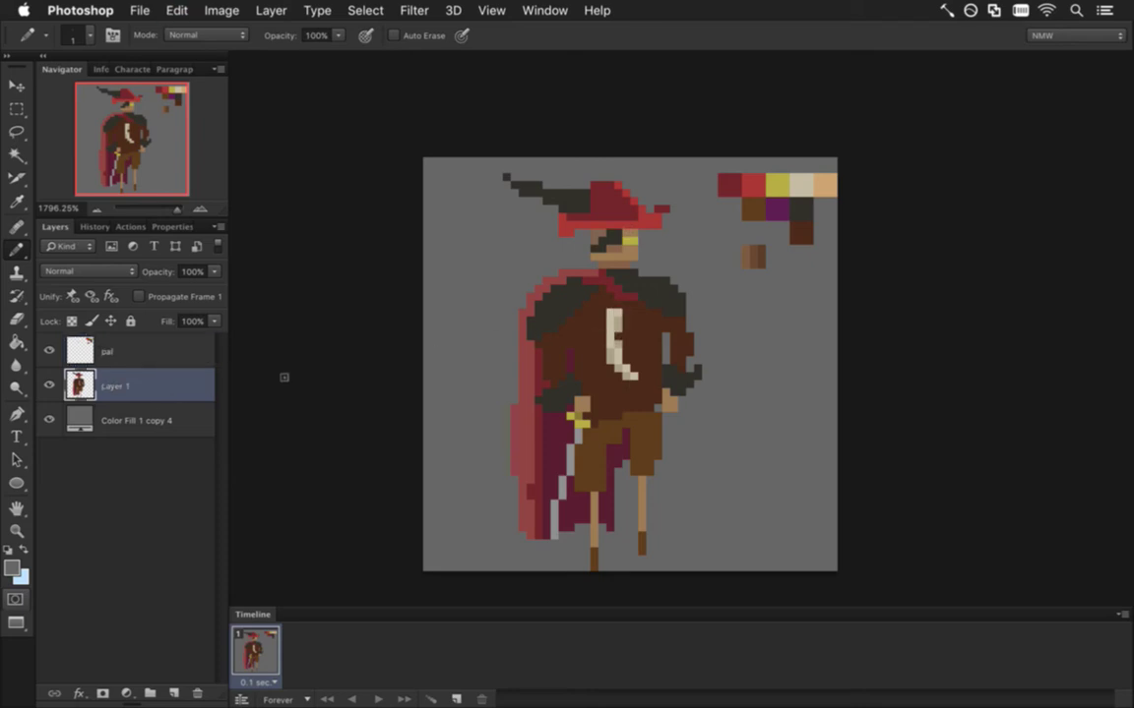
pyautogui.press('i')
pyautogui.click(753, 258)
pyautogui.press('b')
pyautogui.press('alt')
pyautogui.keyDown('alt'); pyautogui.click(612, 246); pyautogui.keyUp('alt')
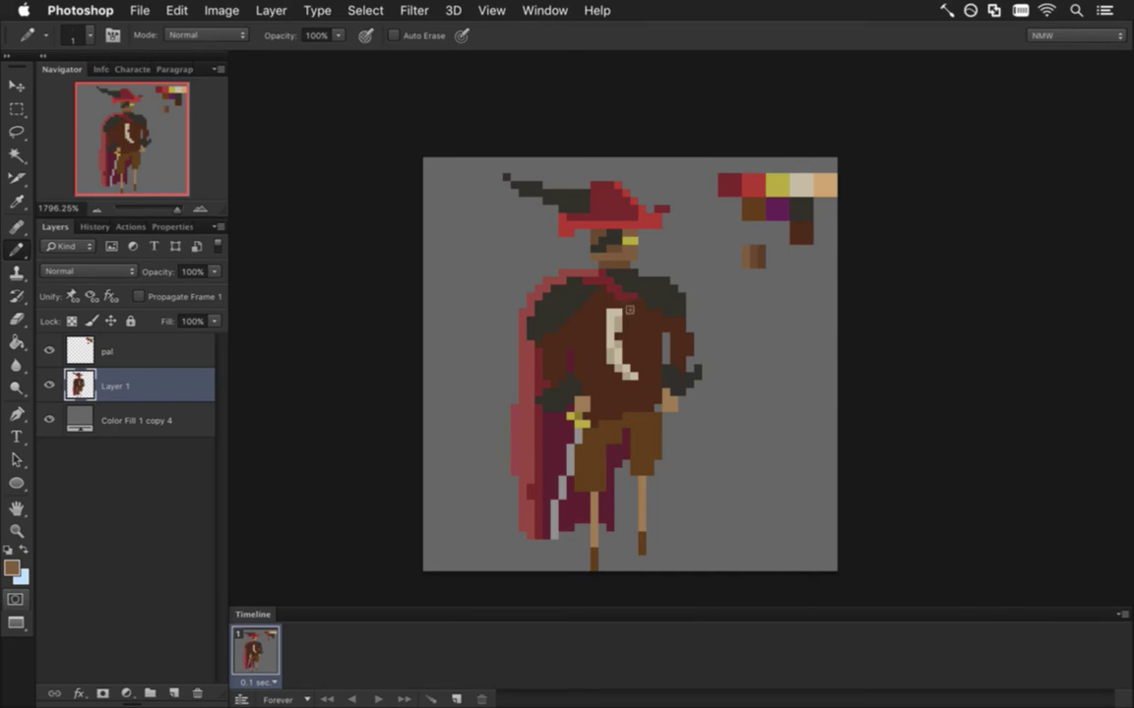
# Recolour the captain's hands and legs on Layer 1 with the mid-brown skin shade
pyautogui.press('i')
pyautogui.press('b')
pyautogui.moveTo(577, 431)
pyautogui.mouseDown()
pyautogui.moveTo(577, 462)
pyautogui.moveTo(534, 487)
pyautogui.mouseUp()
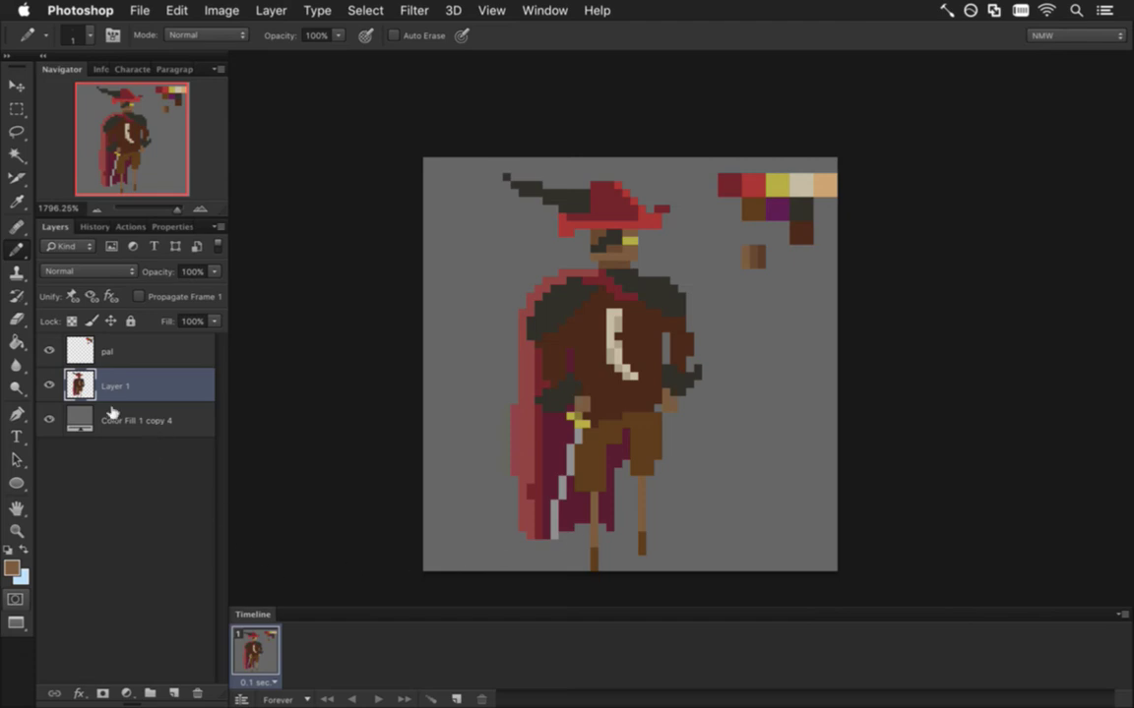
# Hide the pal and Color Fill 1 copy 4 layers and export the sprite for web as CaptainTusk0.png, replacing the existing file
pyautogui.click(47, 347)
pyautogui.click(49, 420)
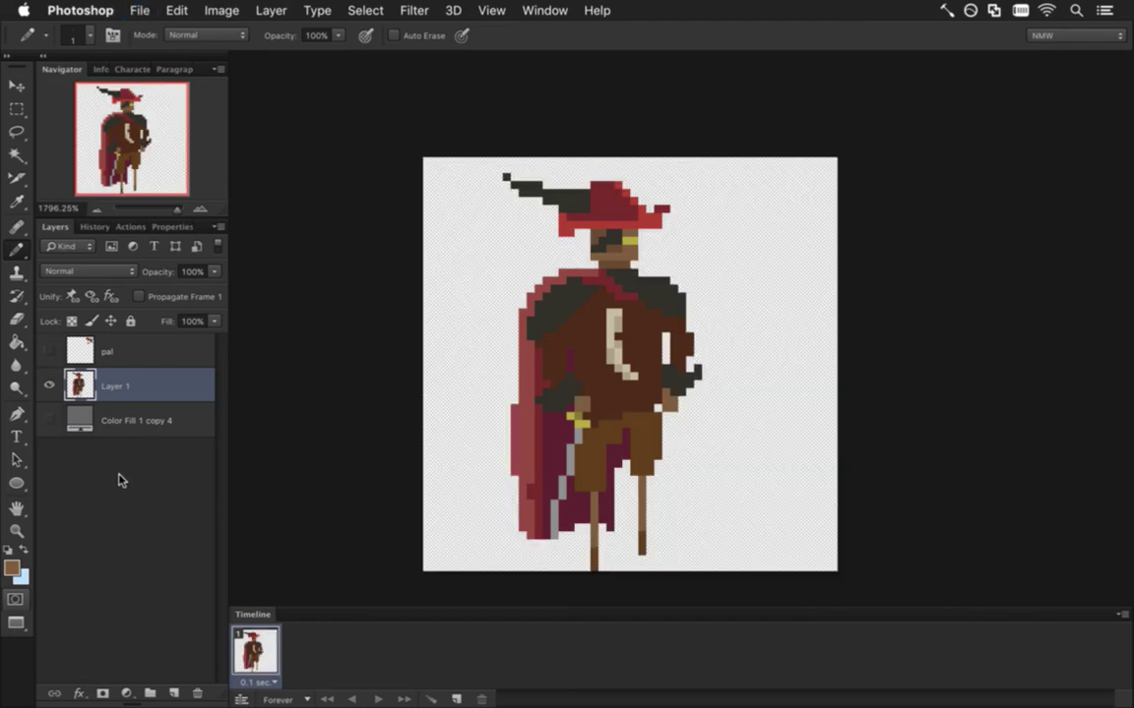
pyautogui.press('super+alt+shift+s')
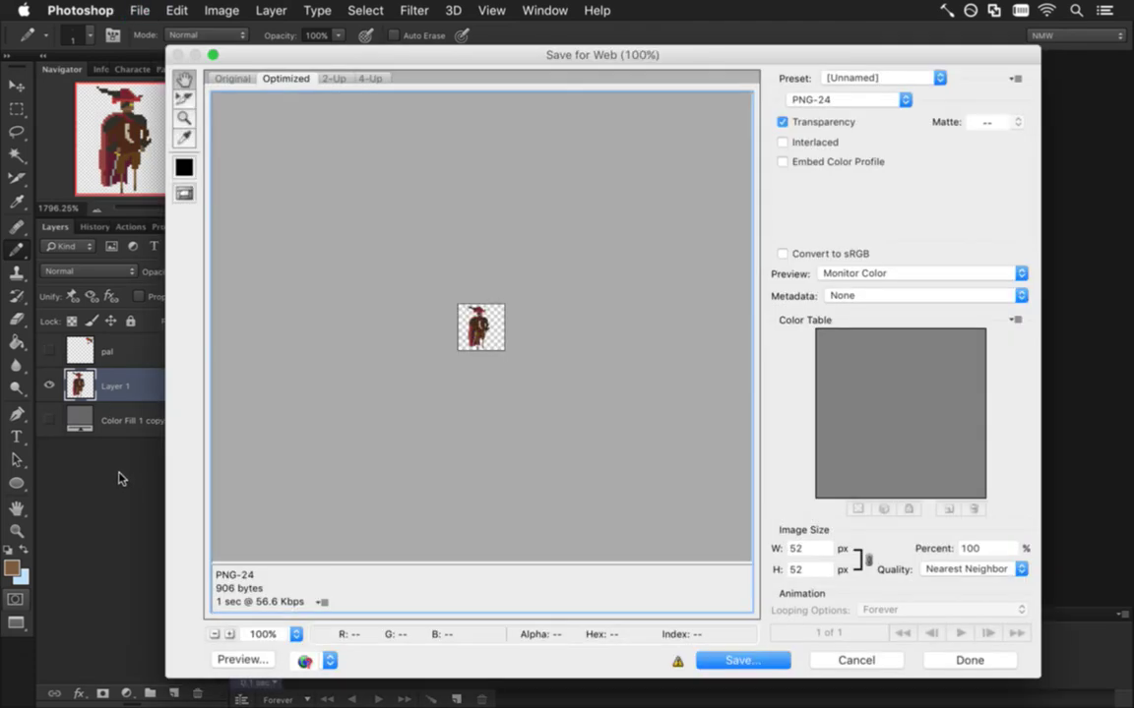
pyautogui.press('Return')
pyautogui.press('Right')
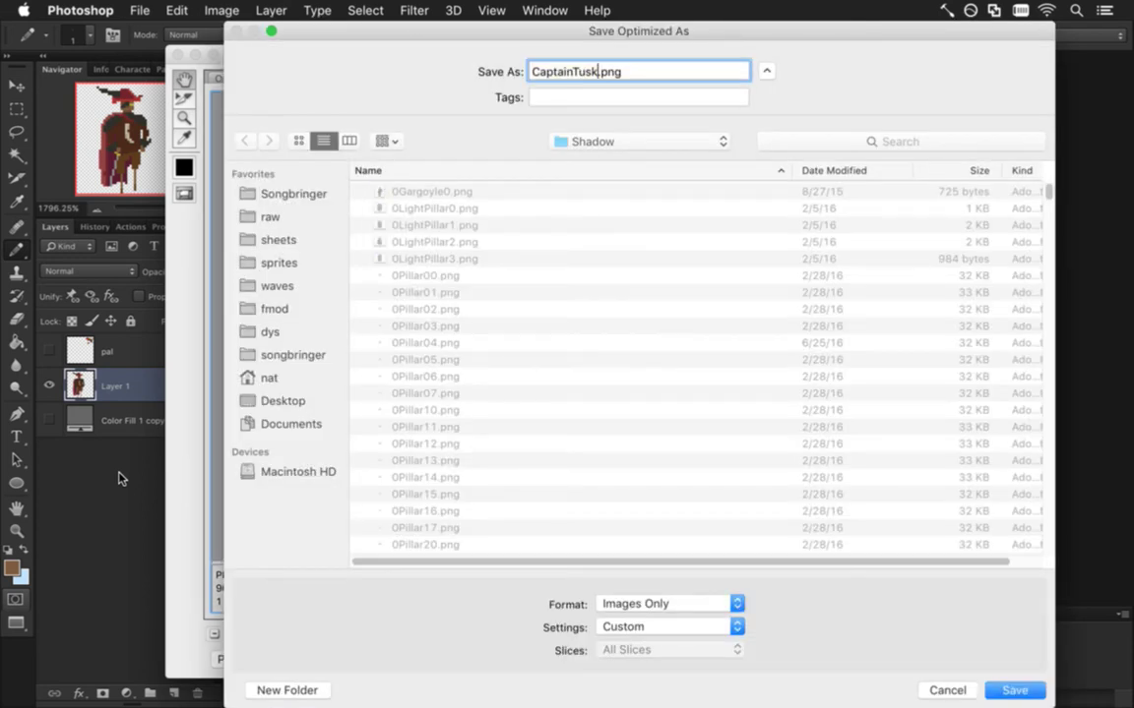
pyautogui.press('Return')
pyautogui.press('Return')
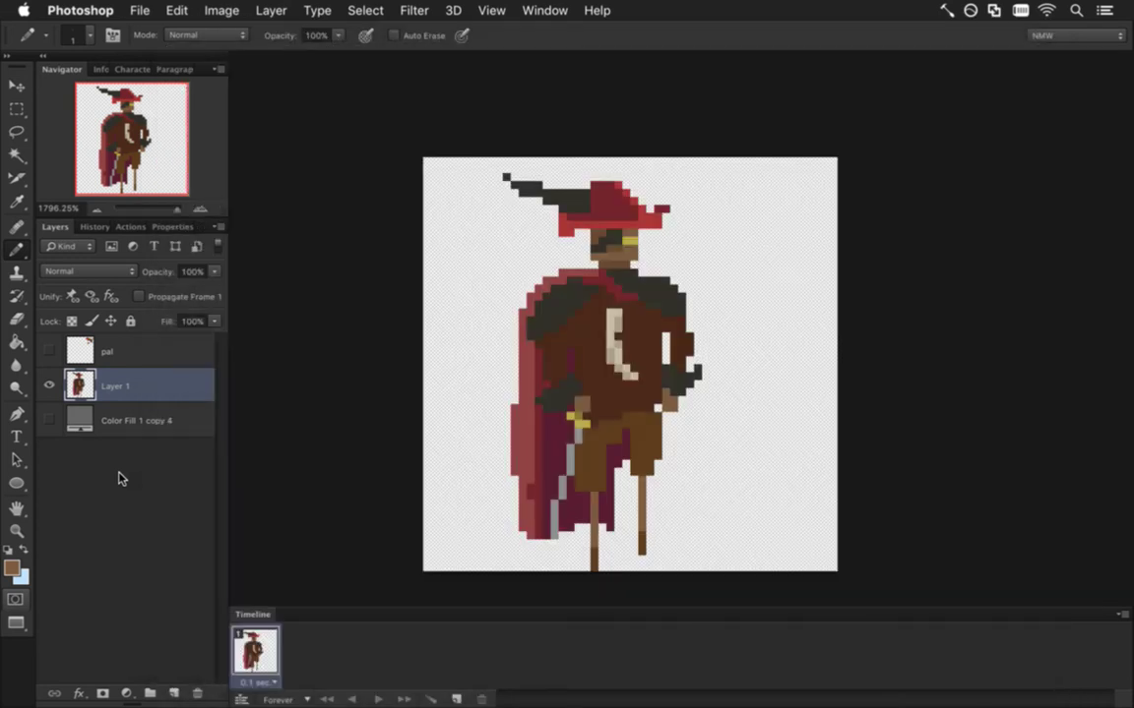
# Stop and rerun Songbringer from Xcode to check the darker-skinned captain in the game, and return to Photoshop
pyautogui.press('super+Tab')
pyautogui.press('super+r')
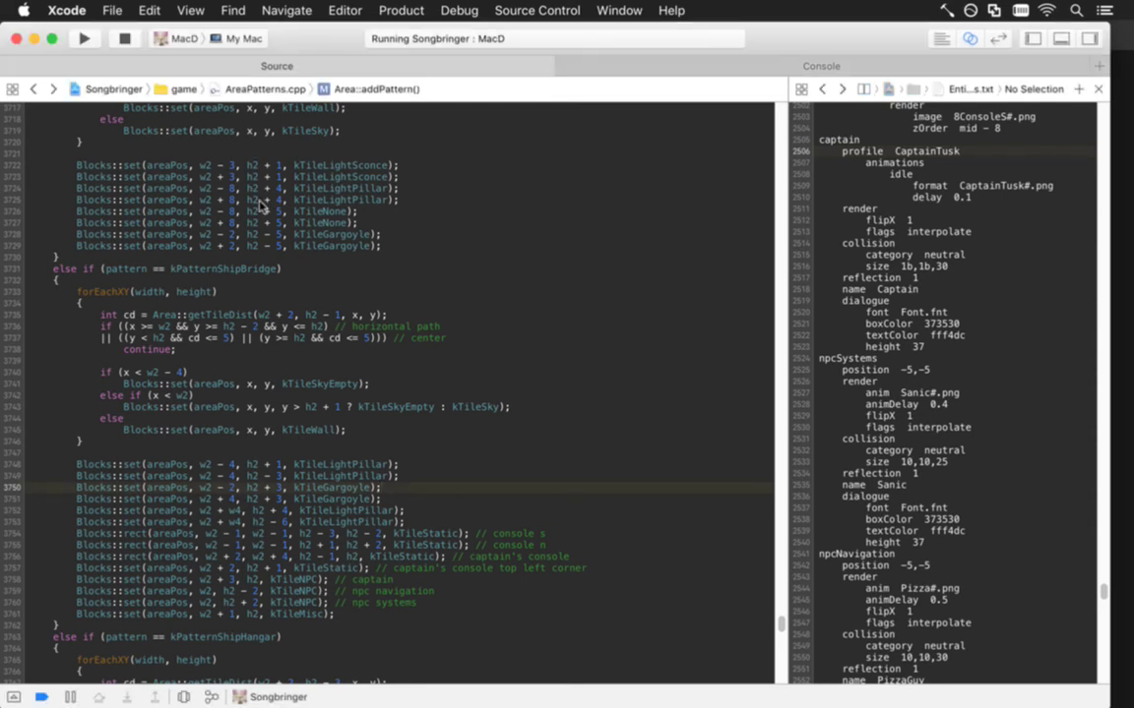
pyautogui.click(123, 39)
pyautogui.press('super+r')
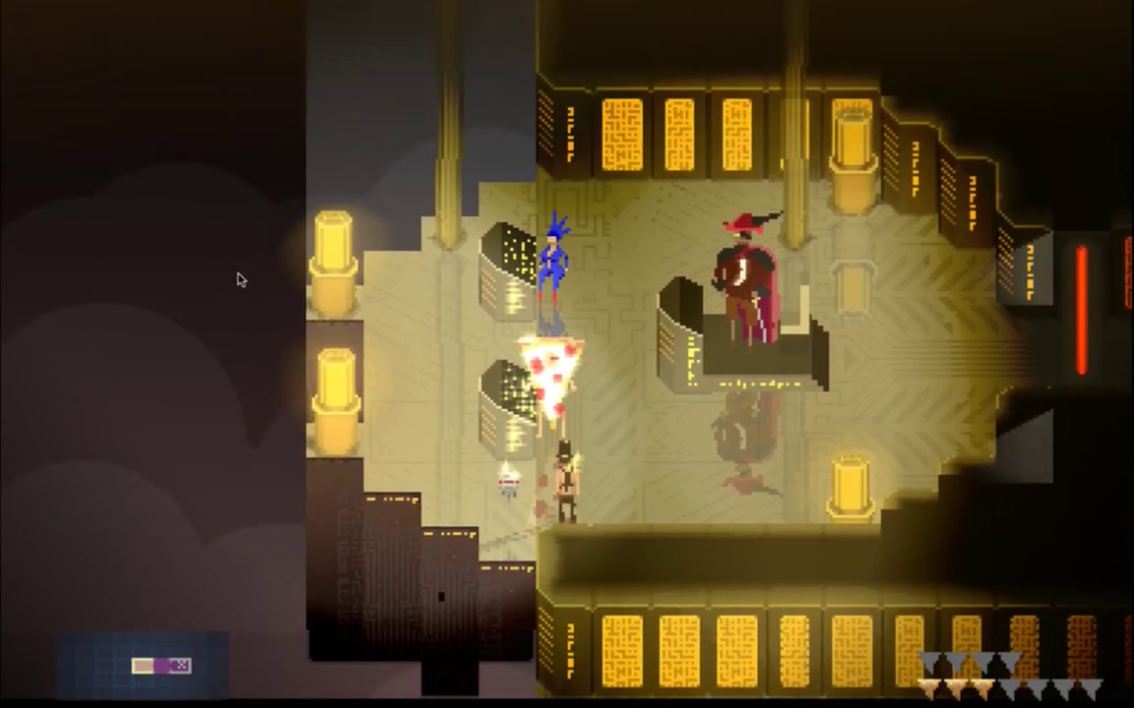
pyautogui.press('super+q')
pyautogui.press('super+Tab')
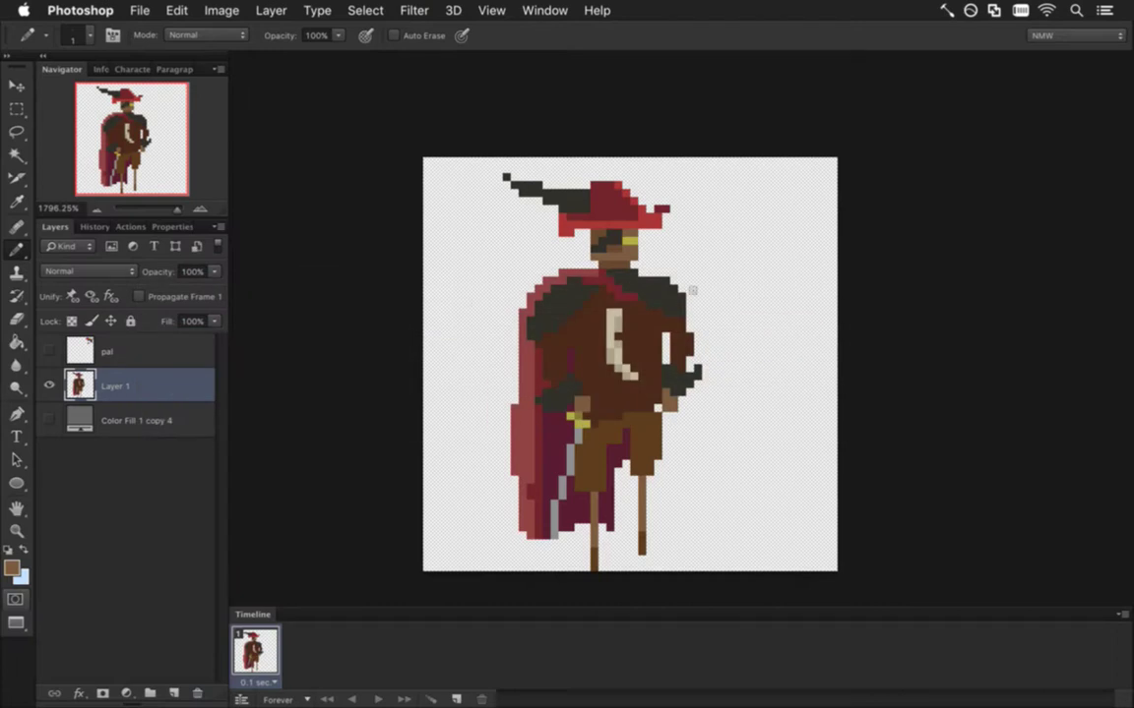
# Show the Color Fill 1 copy 4 and pal layers for further skin colour work
pyautogui.click(49, 420)
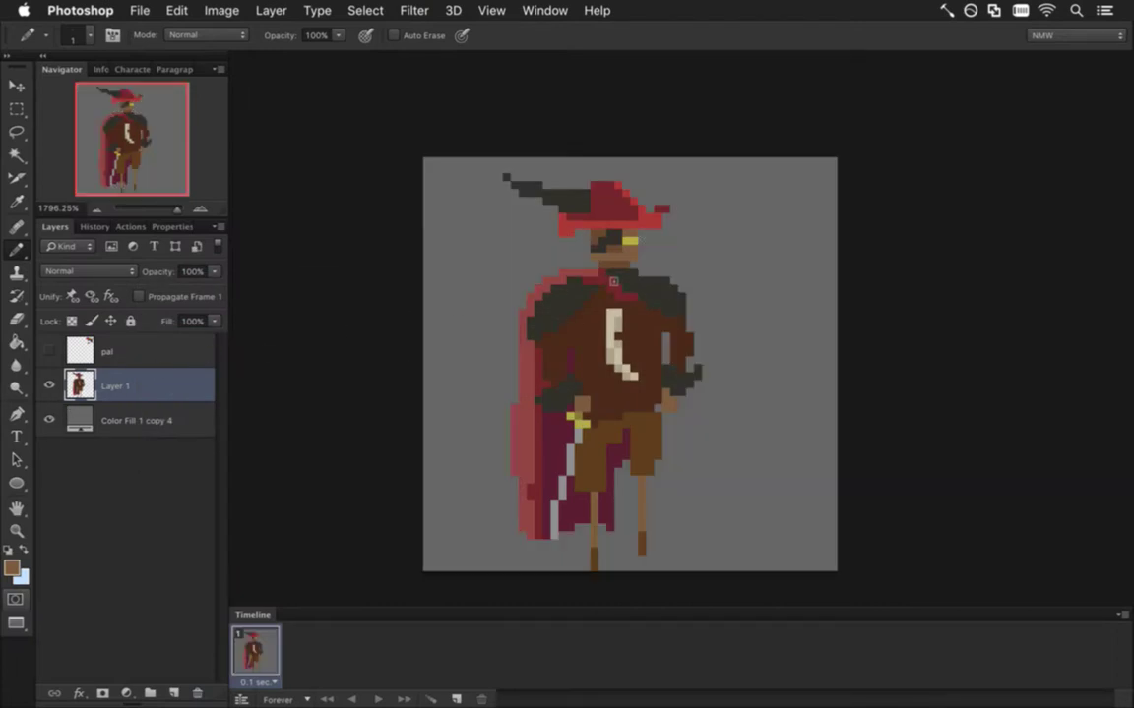
pyautogui.press('i')
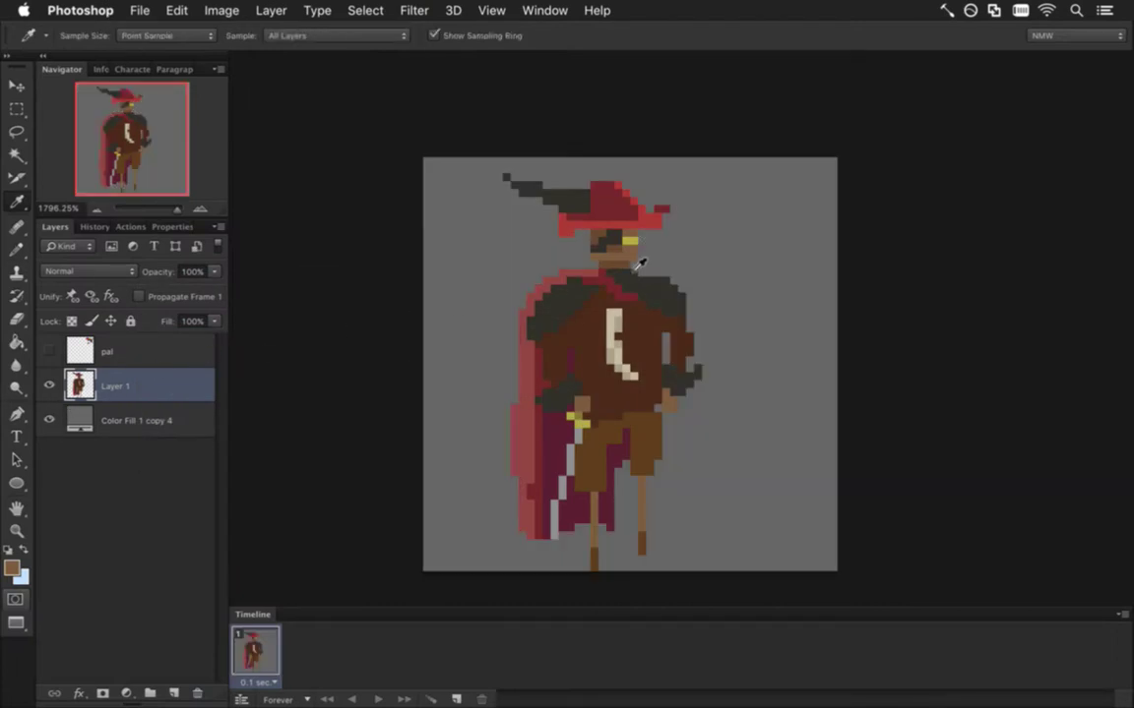
pyautogui.click(50, 351)
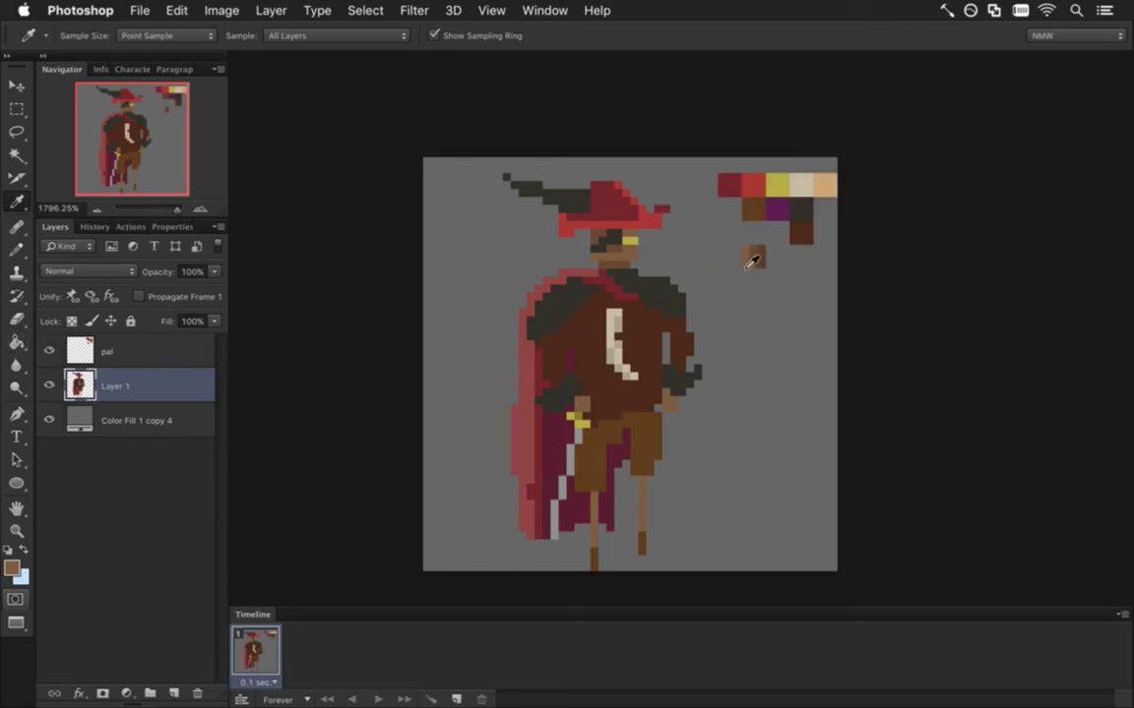
# Shift the mid-brown skin colour to hue 16° (7d5040) and paint a test swatch below the mixed browns
pyautogui.click(16, 566)
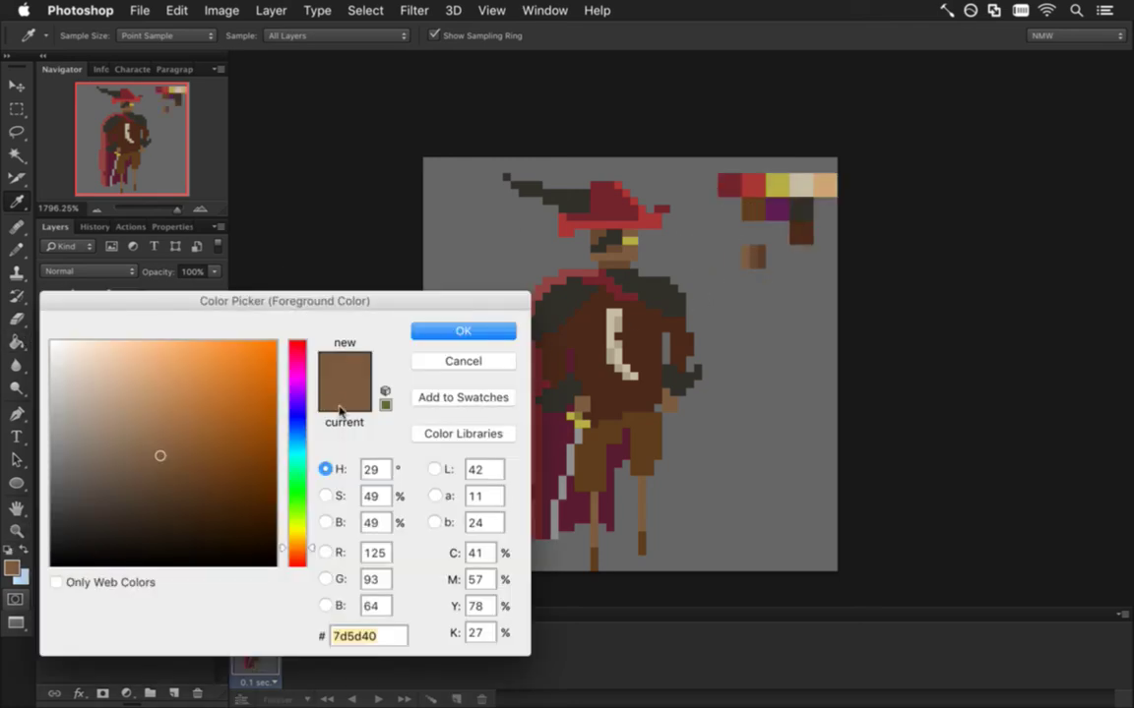
pyautogui.moveTo(312, 548); pyautogui.dragTo(310, 581)
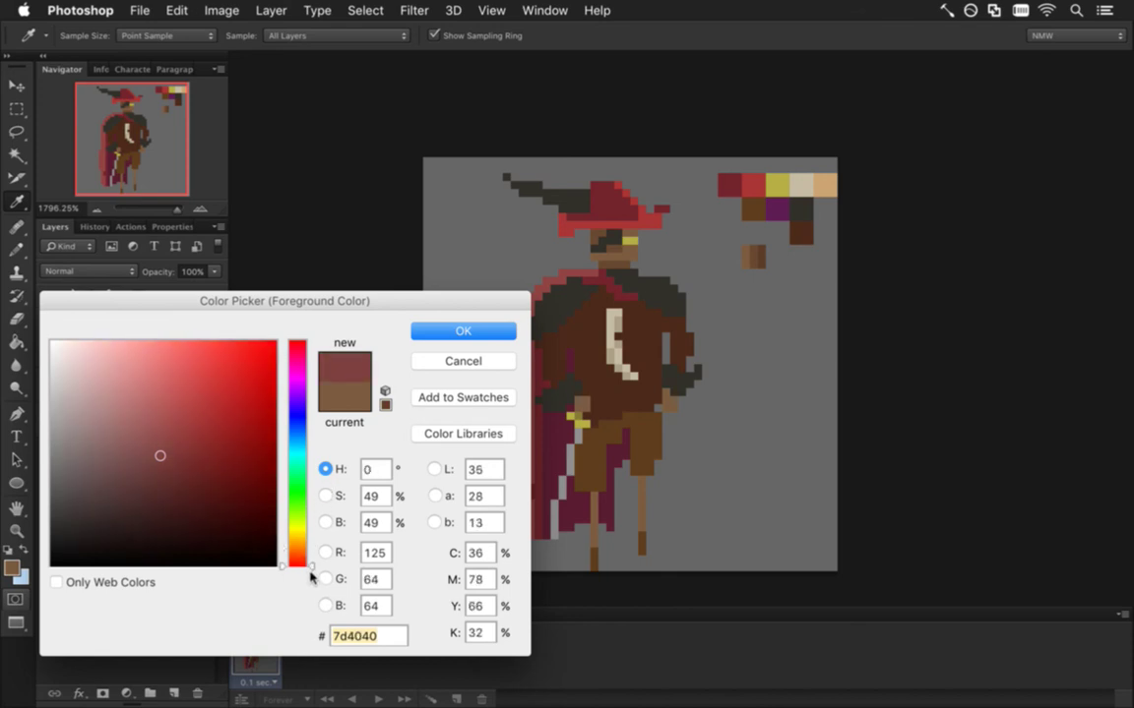
pyautogui.moveTo(311, 566); pyautogui.dragTo(311, 558)
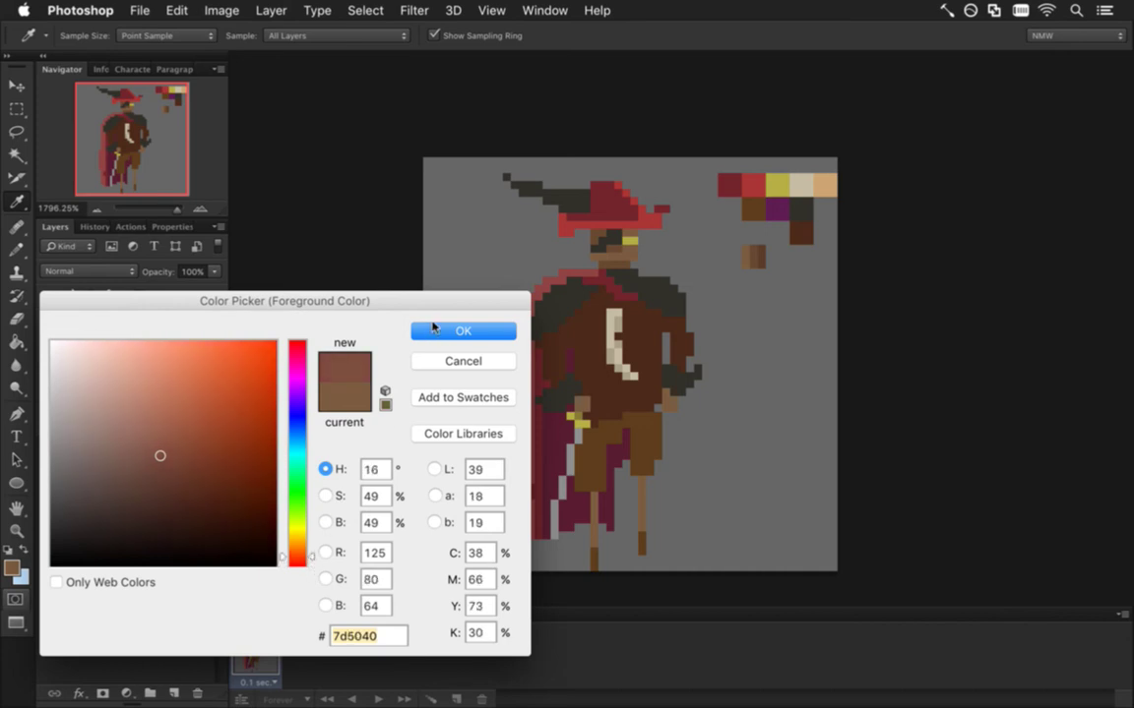
pyautogui.click(430, 332)
pyautogui.press('b')
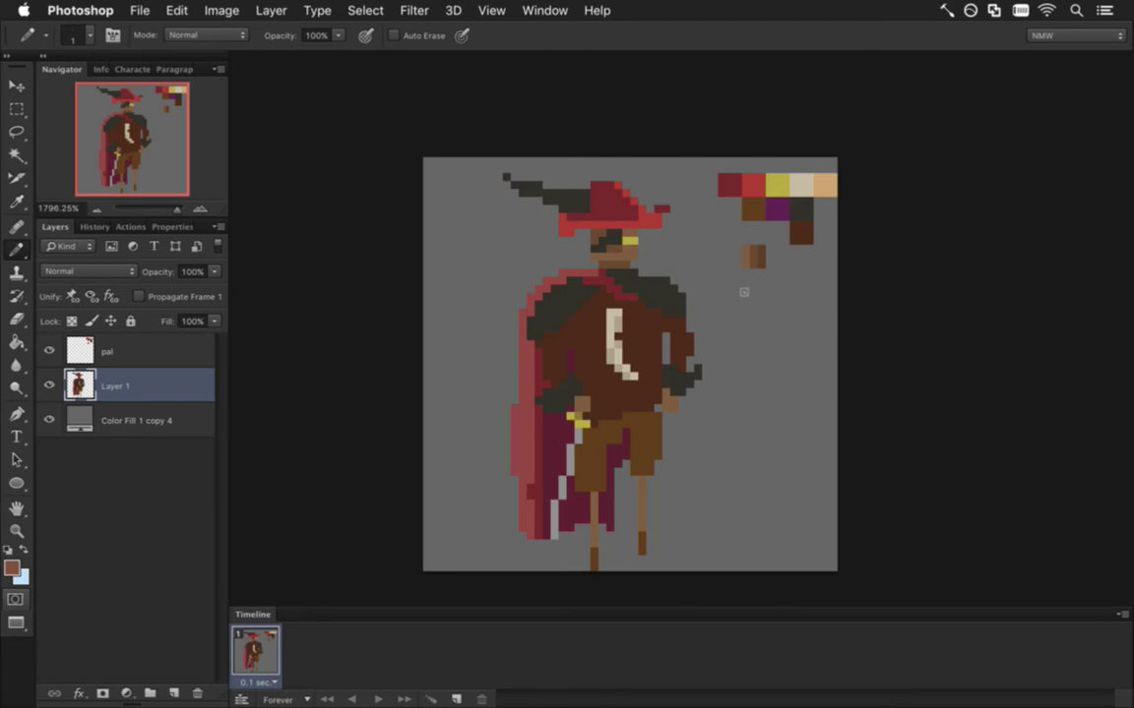
# Sample the darker brown skin shade, shift it towards red and paint it beside the first reddish swatch
pyautogui.press('i')
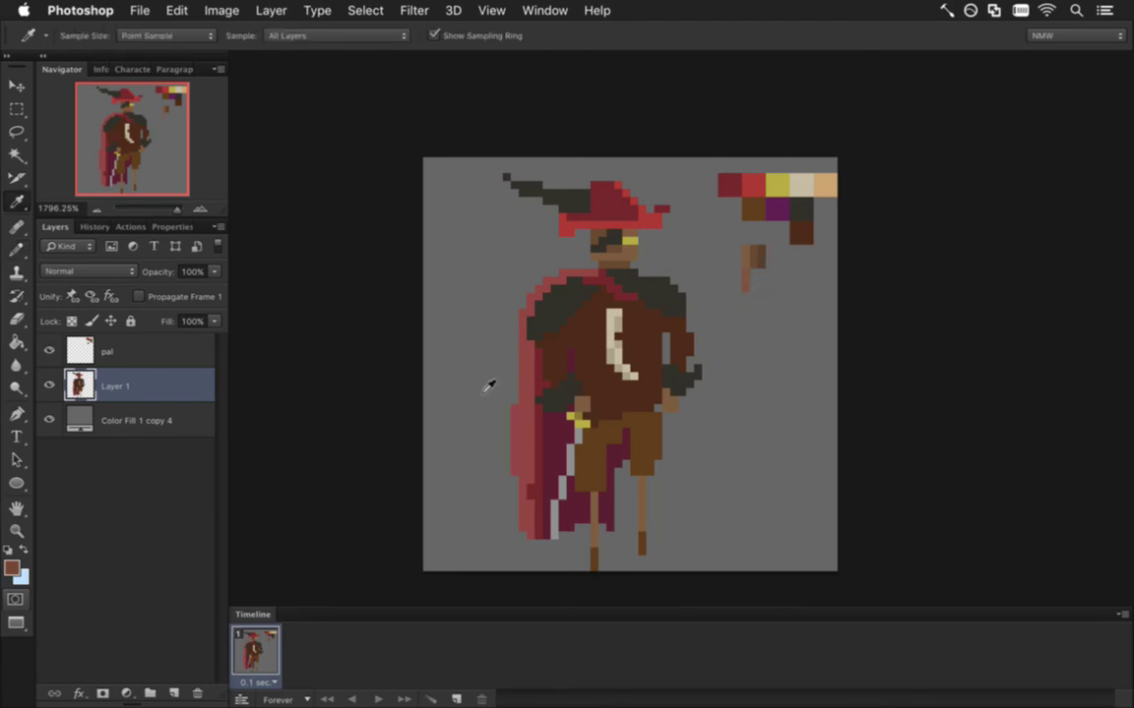
pyautogui.click(12, 569)
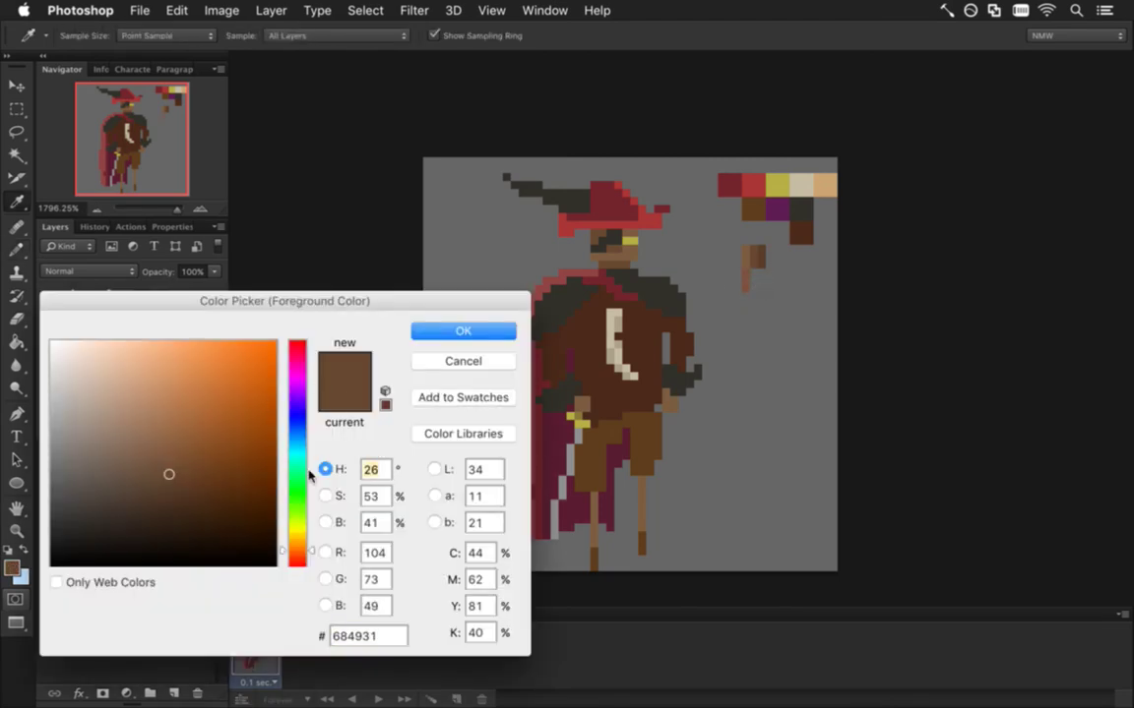
pyautogui.press('Escape')
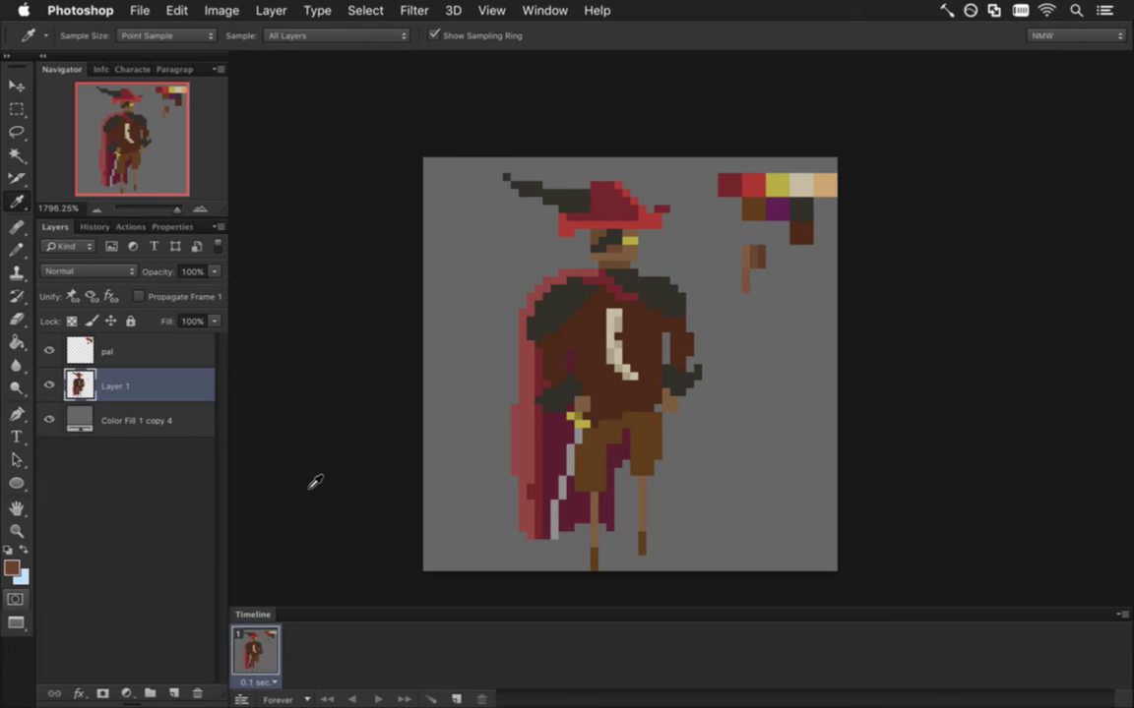
pyautogui.press('b')
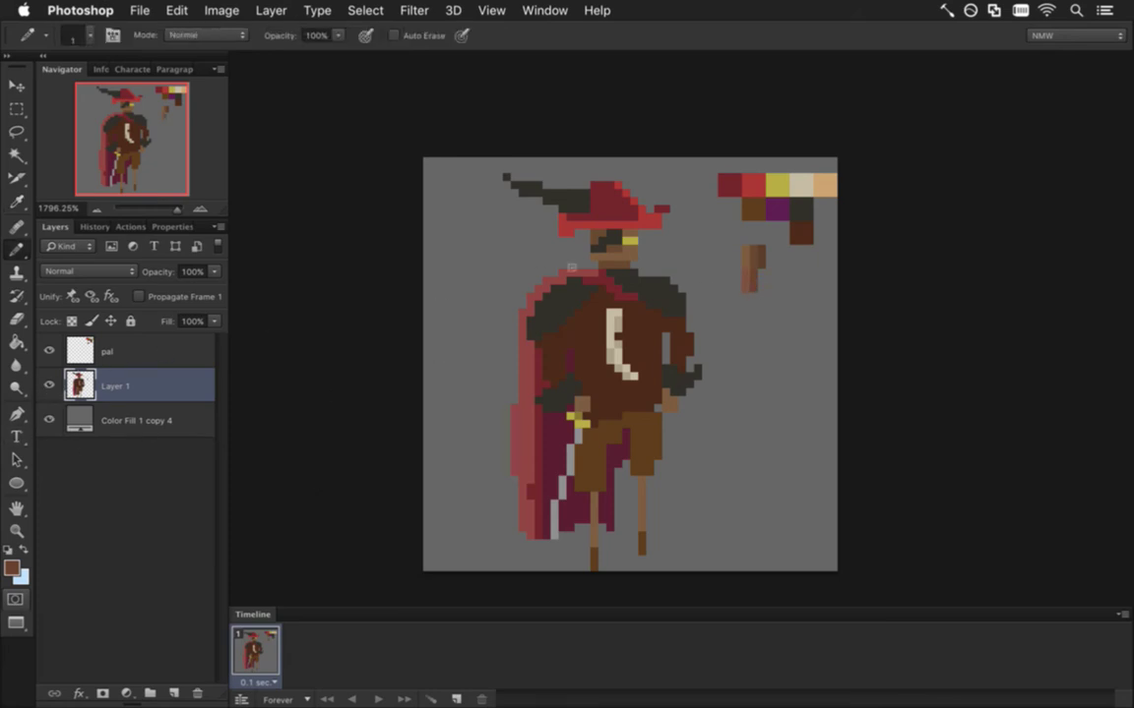
# Fill the captain's face, hands and legs with the redder skin shades and erase the two test swatches from Layer 1
pyautogui.press('i')
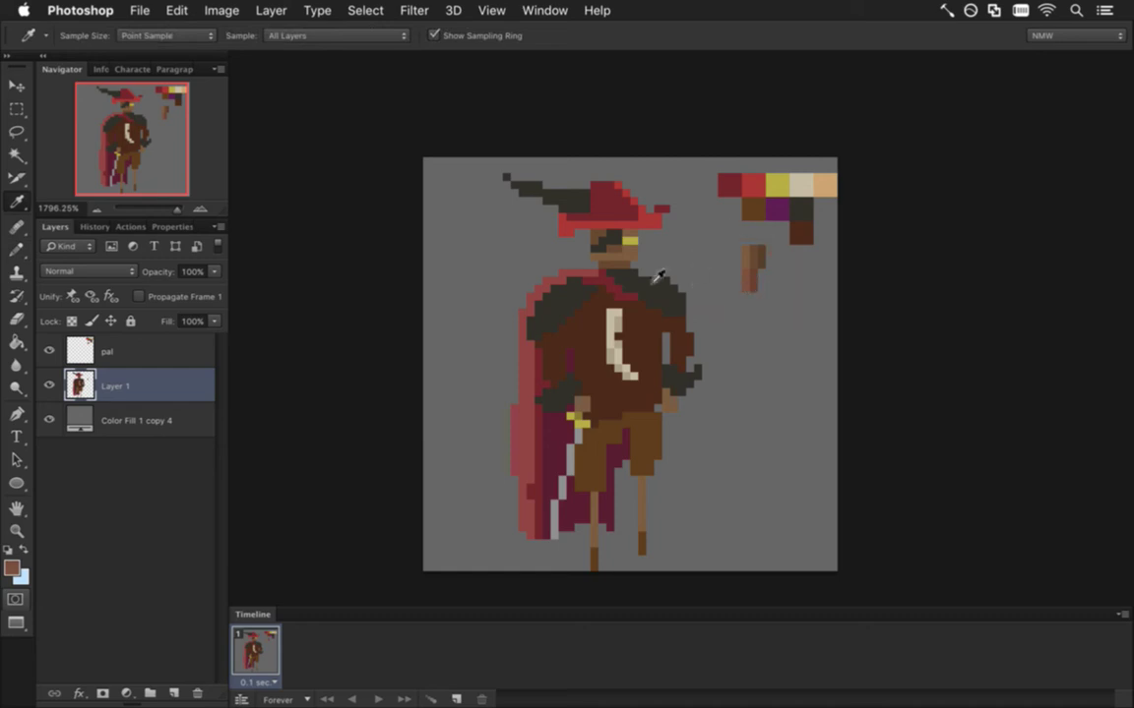
pyautogui.press('g')
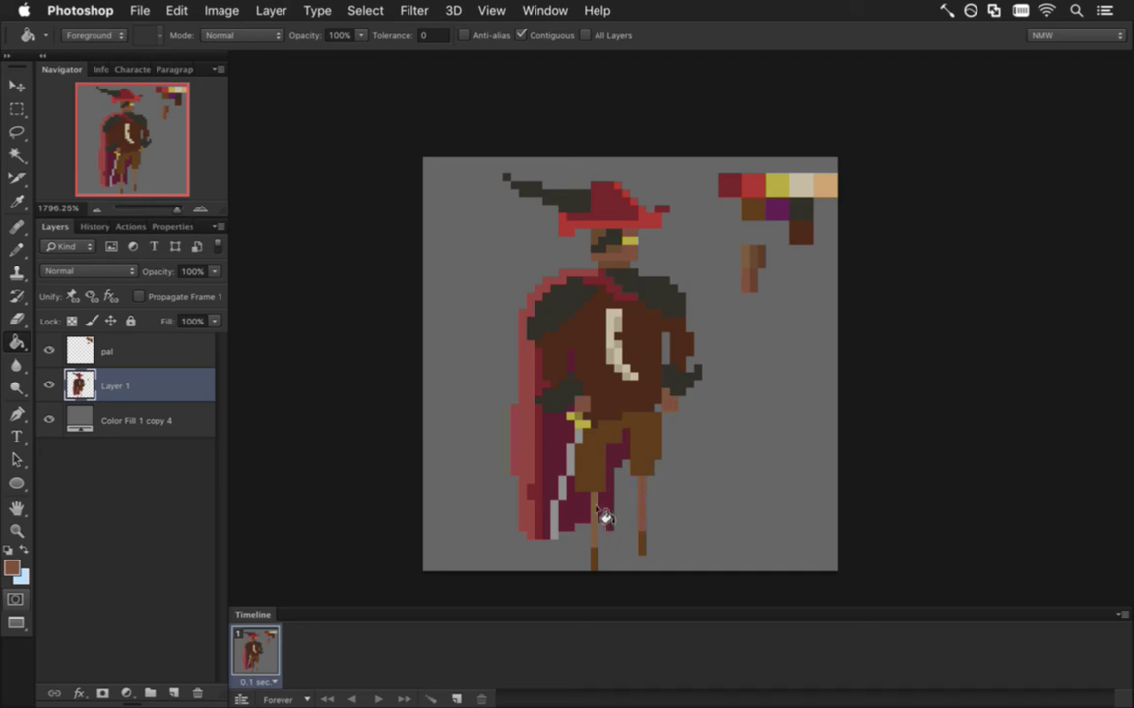
pyautogui.press('i')
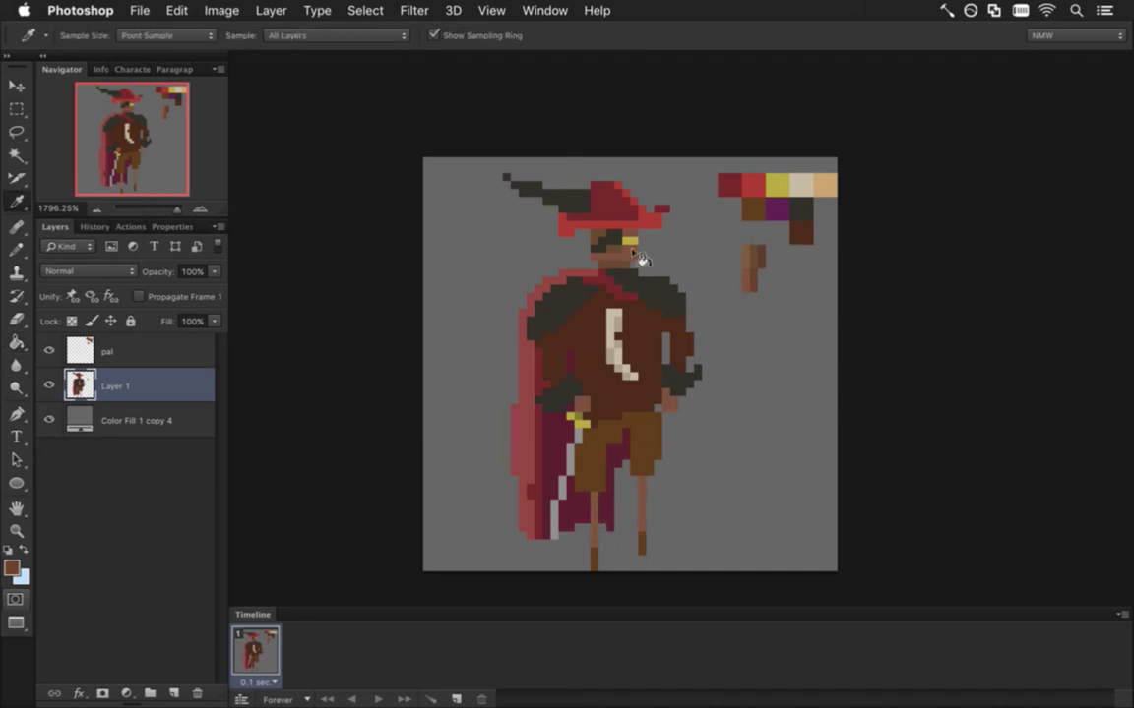
pyautogui.press('g')
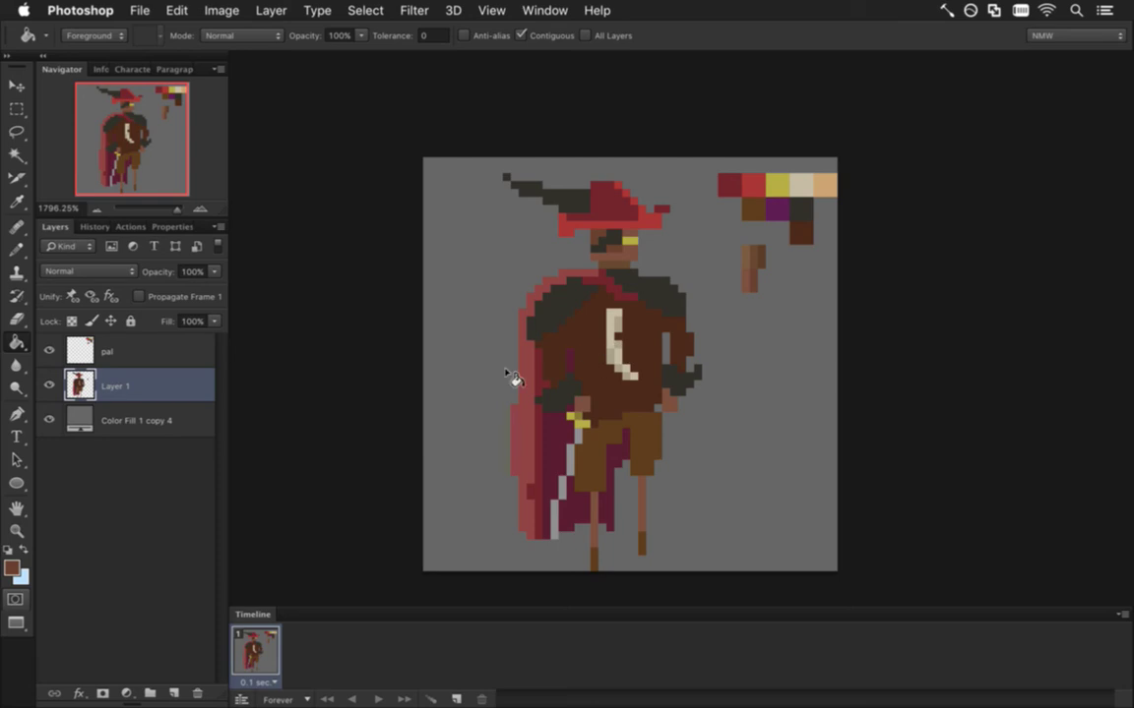
pyautogui.click(17, 318)
pyautogui.moveTo(748, 288); pyautogui.dragTo(756, 273)
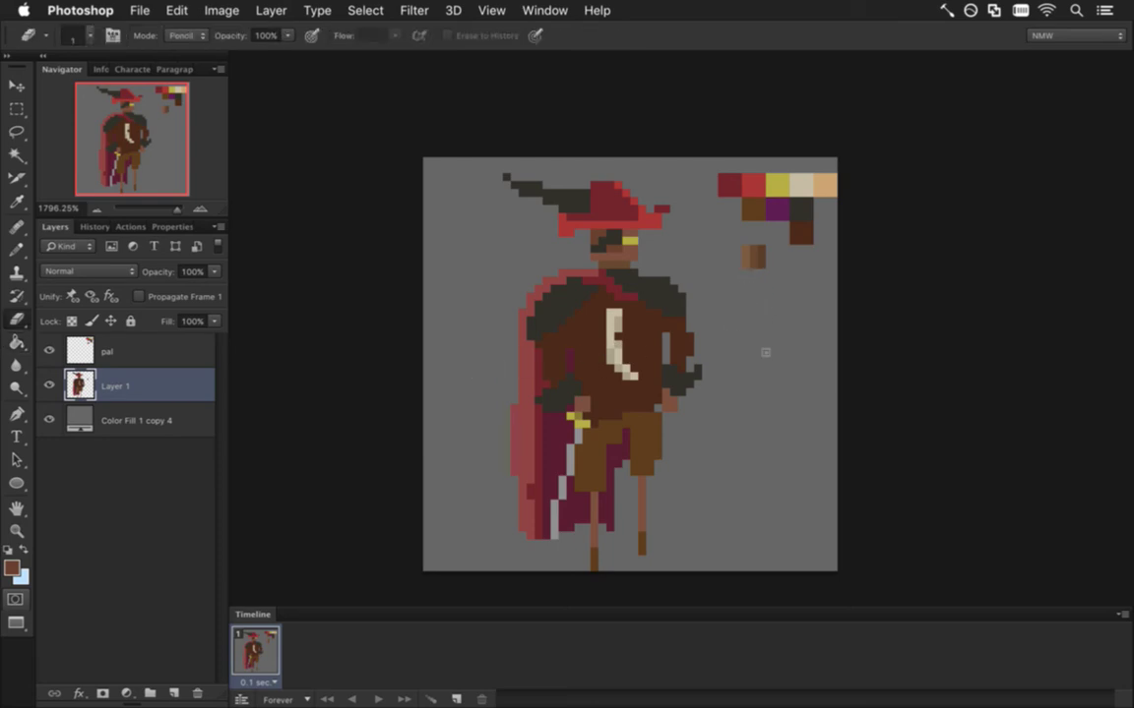
# Hide the pal and Color Fill 1 copy 4 layers and re-export the redder-skinned sprite over CaptainTusk0.png
pyautogui.click(49, 351)
pyautogui.click(96, 480)
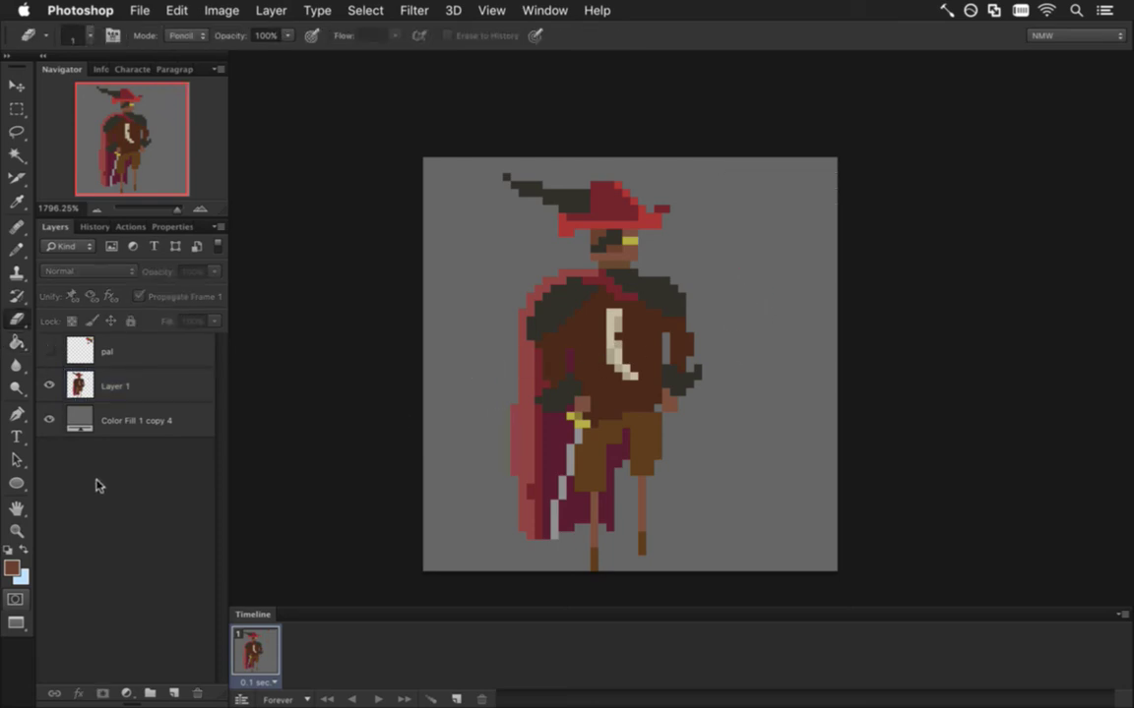
pyautogui.click(50, 421)
pyautogui.press('super+alt+shift+s')
pyautogui.press('Return')
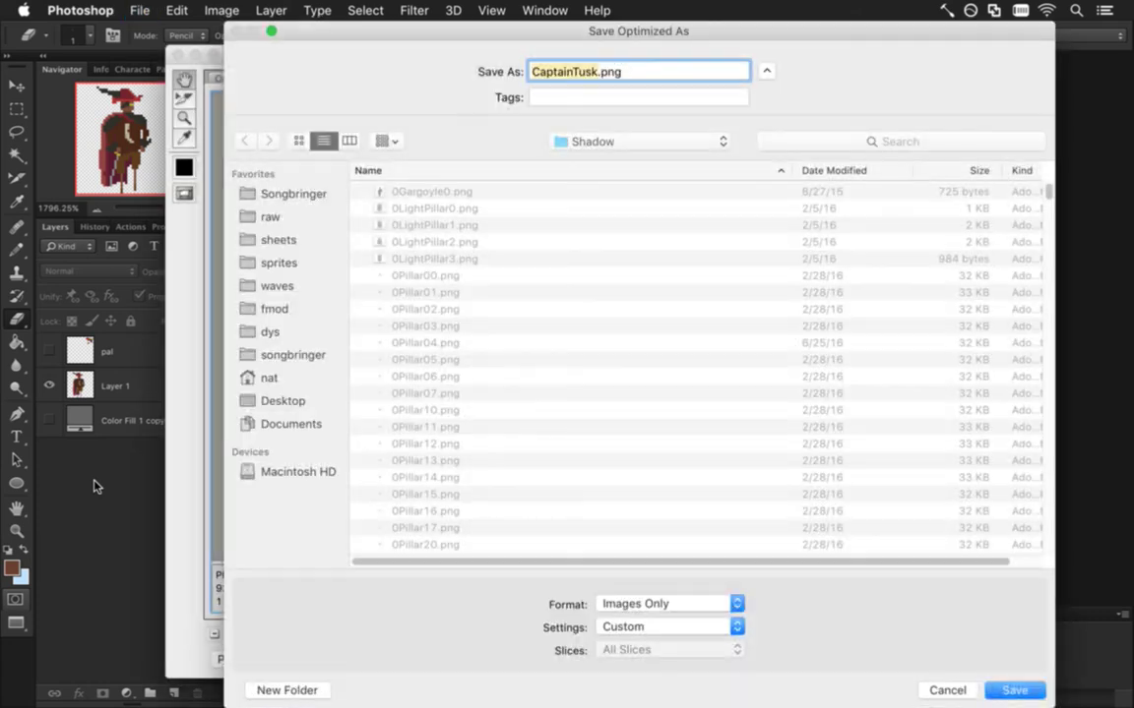
pyautogui.press('Right')
pyautogui.write('0')
pyautogui.press('Return')
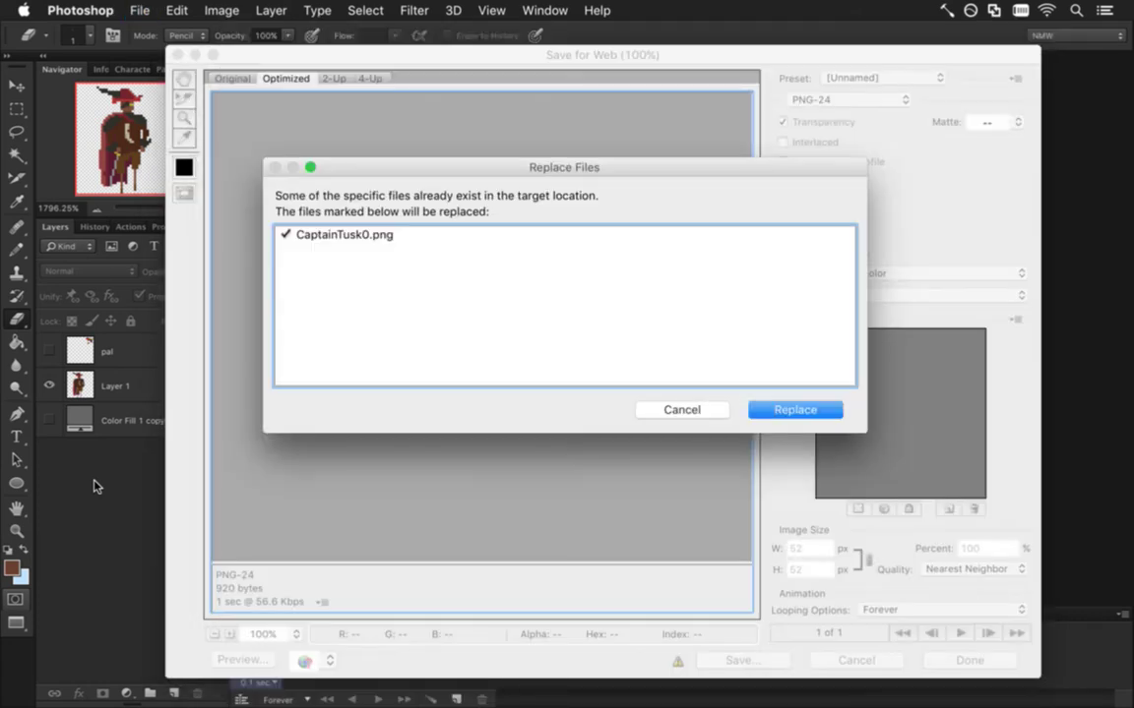
pyautogui.press('Return')
# Run Songbringer from Terminal to check the redder-skinned captain in the game, quit it and return to Photoshop
pyautogui.press('super+Tab')
pyautogui.press('super+Tab')
pyautogui.press('super+Tab')
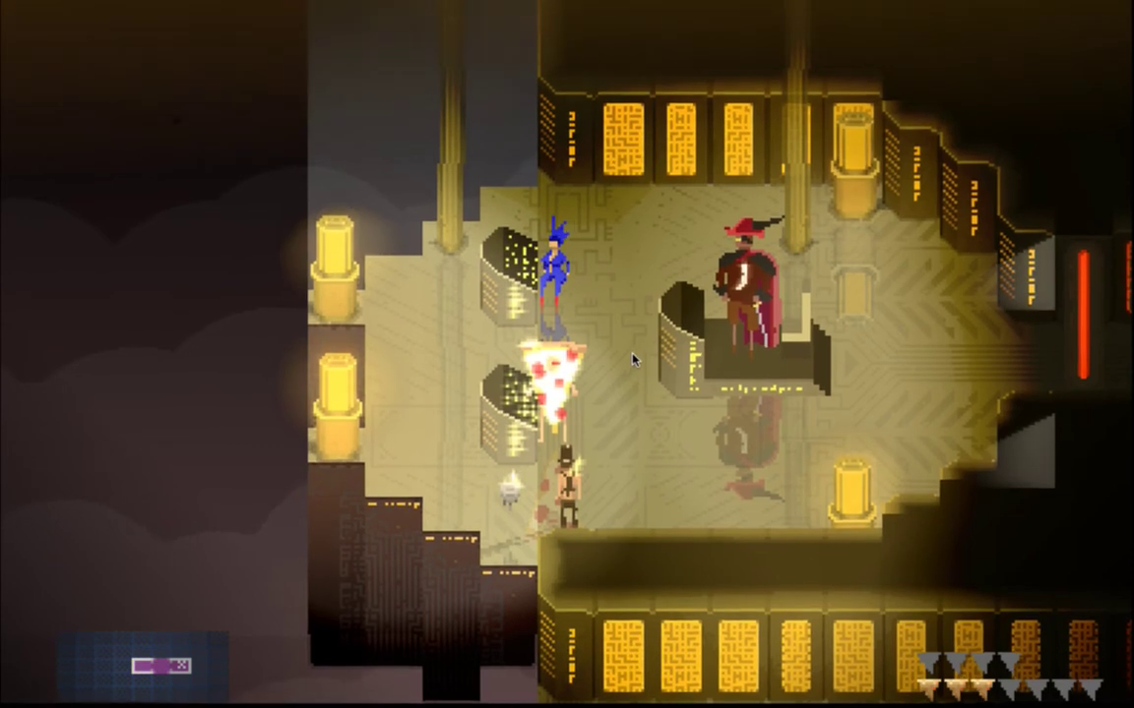
pyautogui.press('super+q')
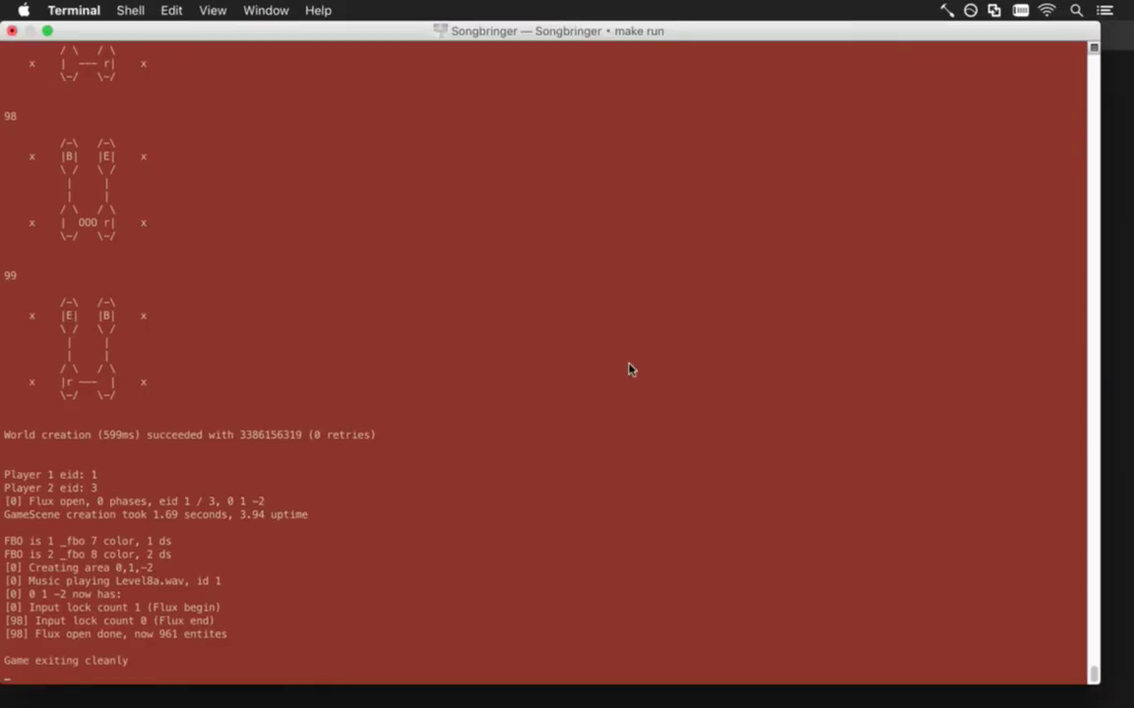
pyautogui.press('super+Tab')
pyautogui.click(331, 384)
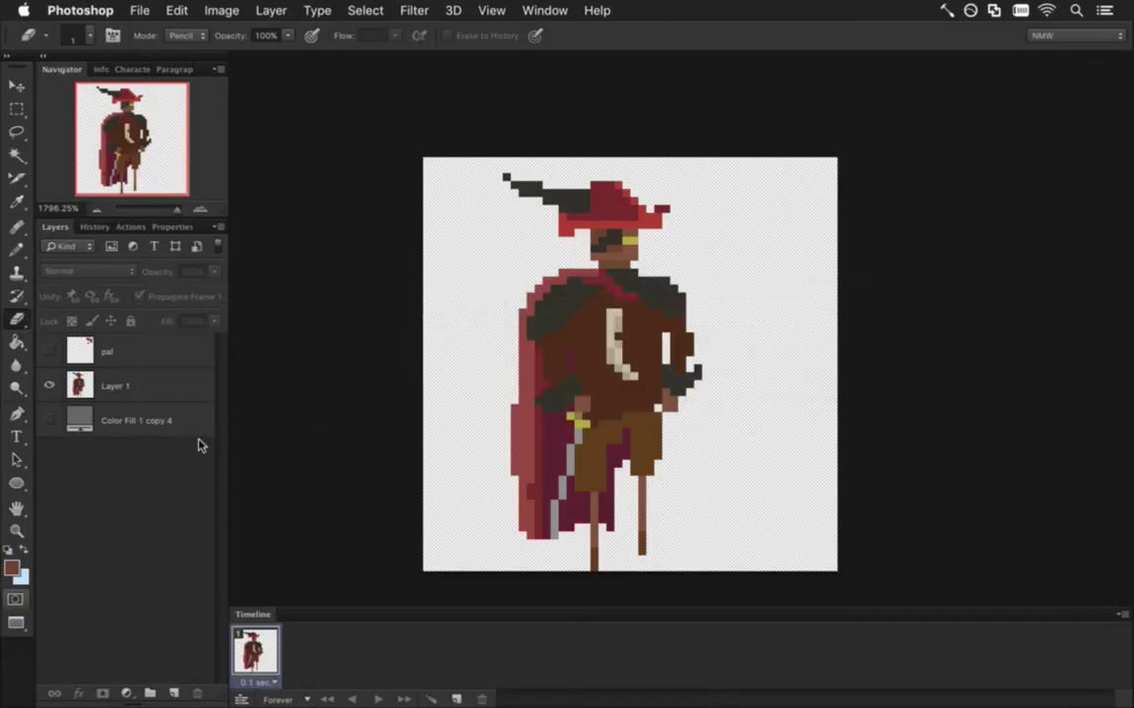
# Show the Color Fill 1 copy 4 layer and draw a dark grey vertical line down the jacket's front on Layer 1
pyautogui.click(49, 421)
pyautogui.press('i')
pyautogui.click(556, 354)
pyautogui.press('b')
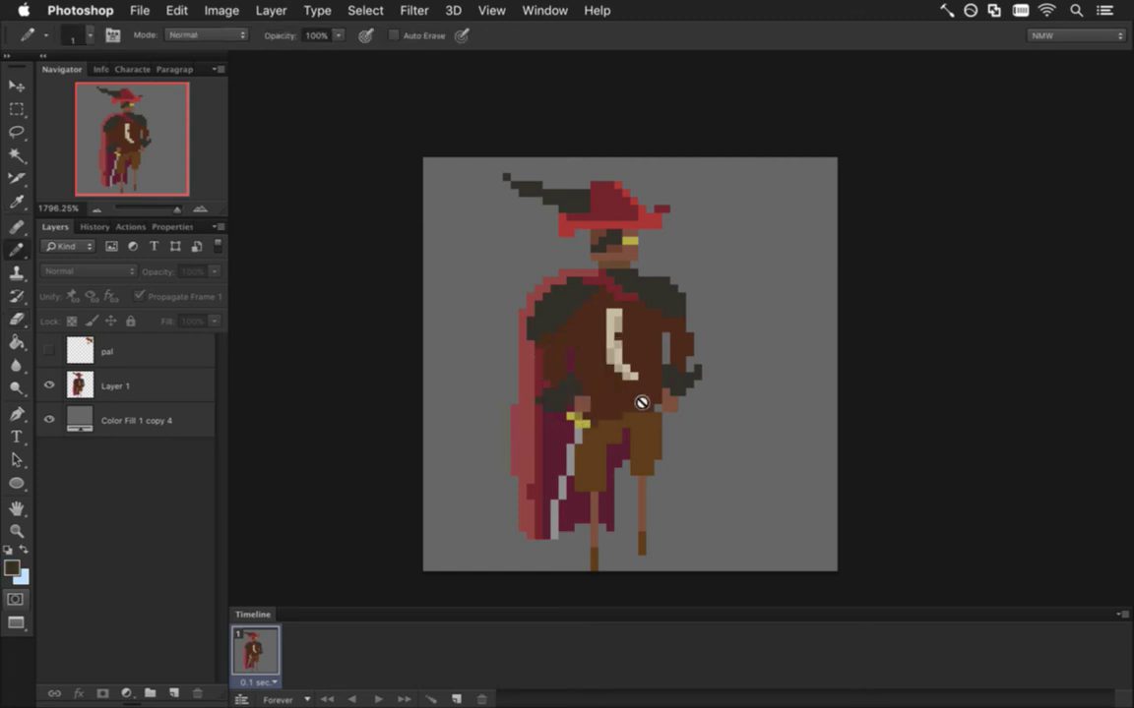
pyautogui.click(87, 386)
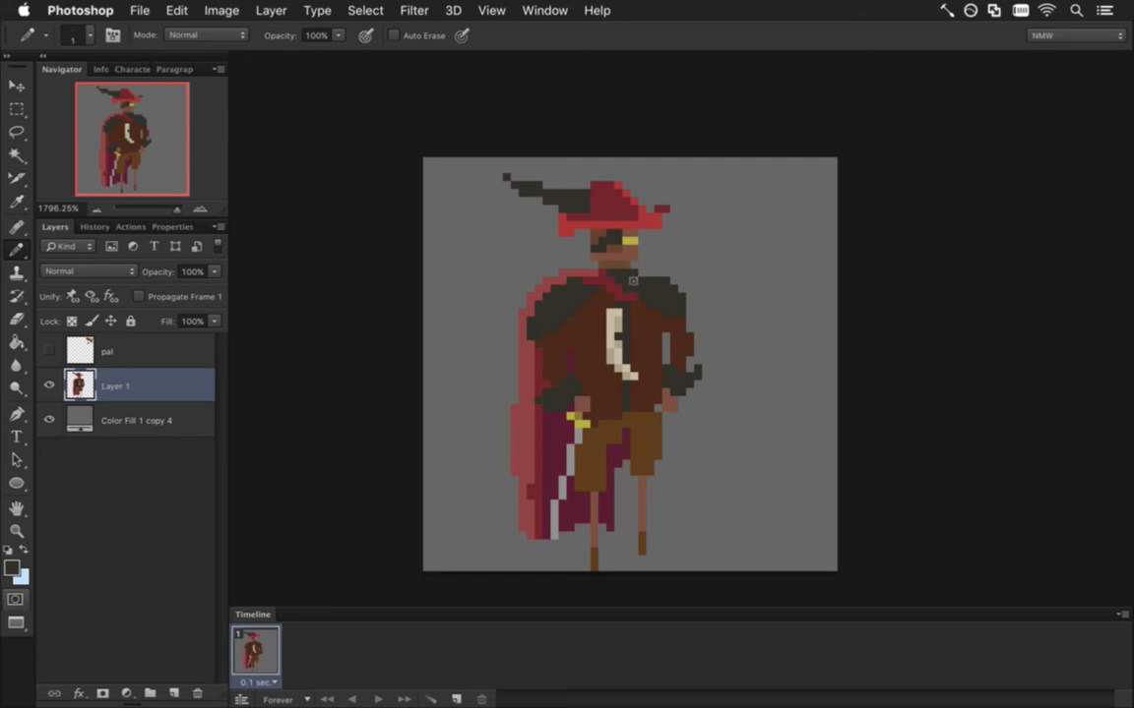
# Recolour the cape strap across the chest with its own red desaturated to 73393f
pyautogui.press('i')
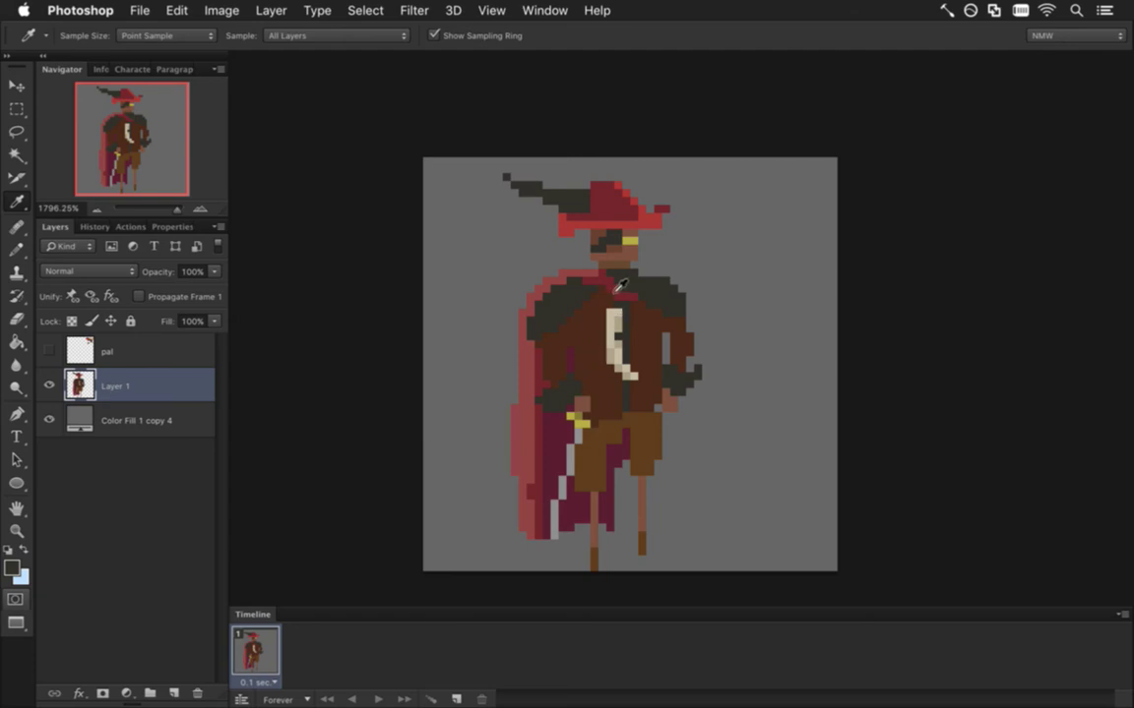
pyautogui.moveTo(609, 286); pyautogui.dragTo(621, 290)
pyautogui.click(11, 567)
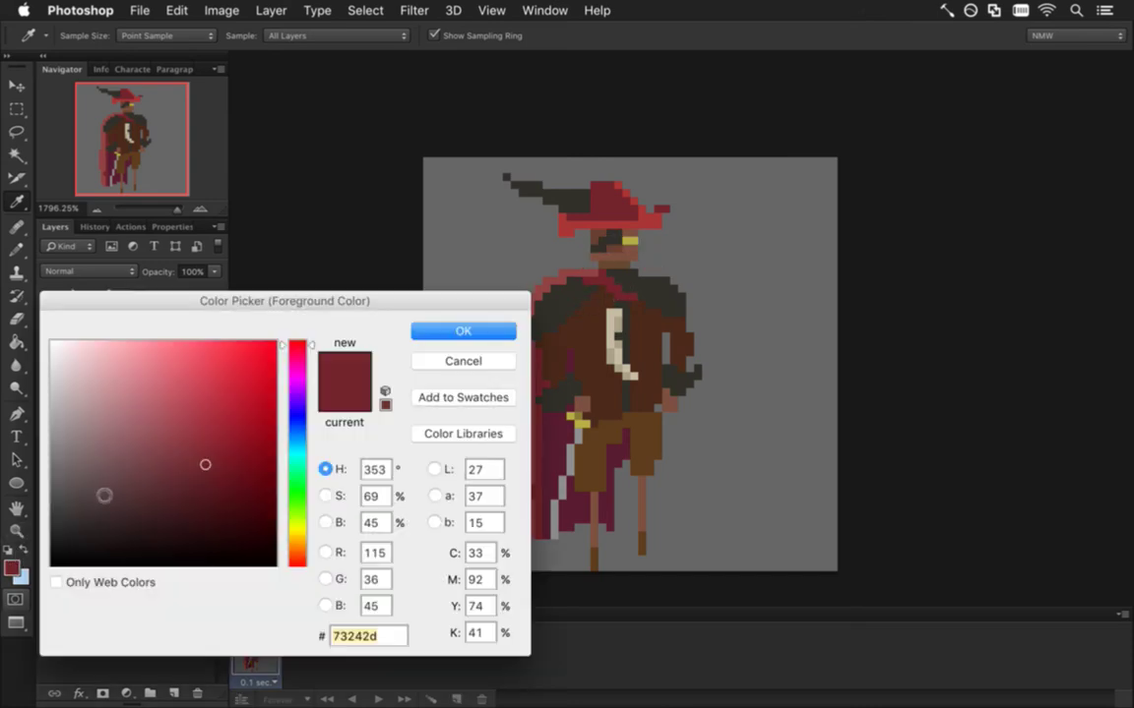
pyautogui.click(324, 495)
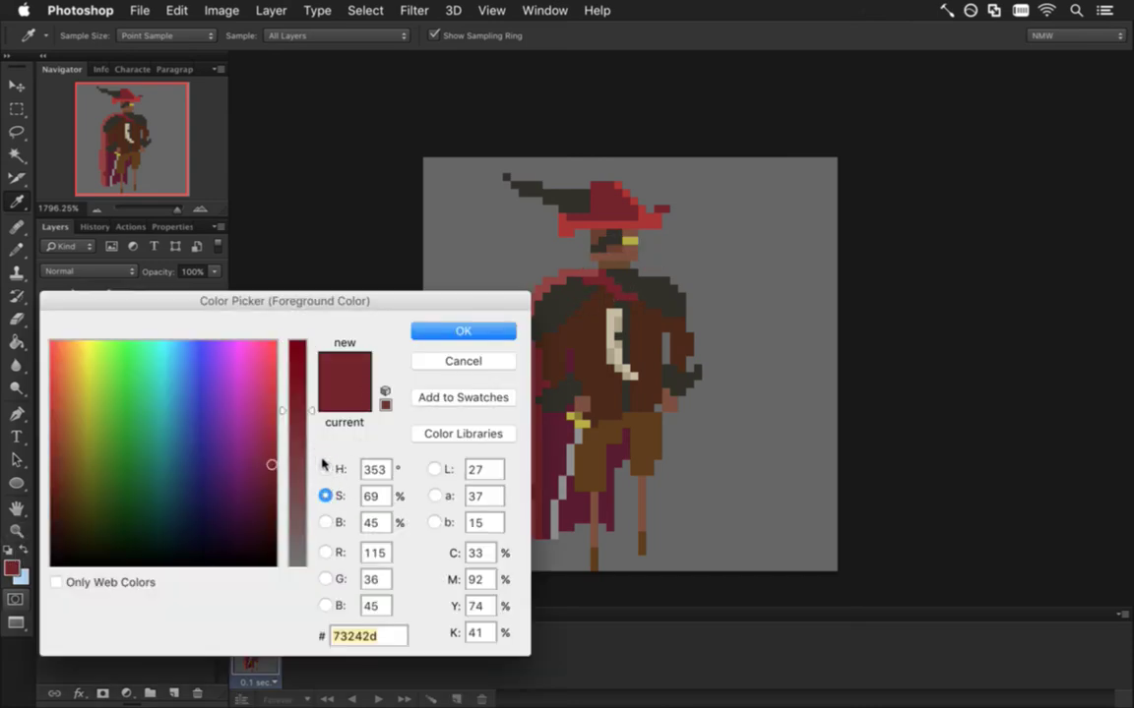
pyautogui.moveTo(307, 448); pyautogui.dragTo(302, 462)
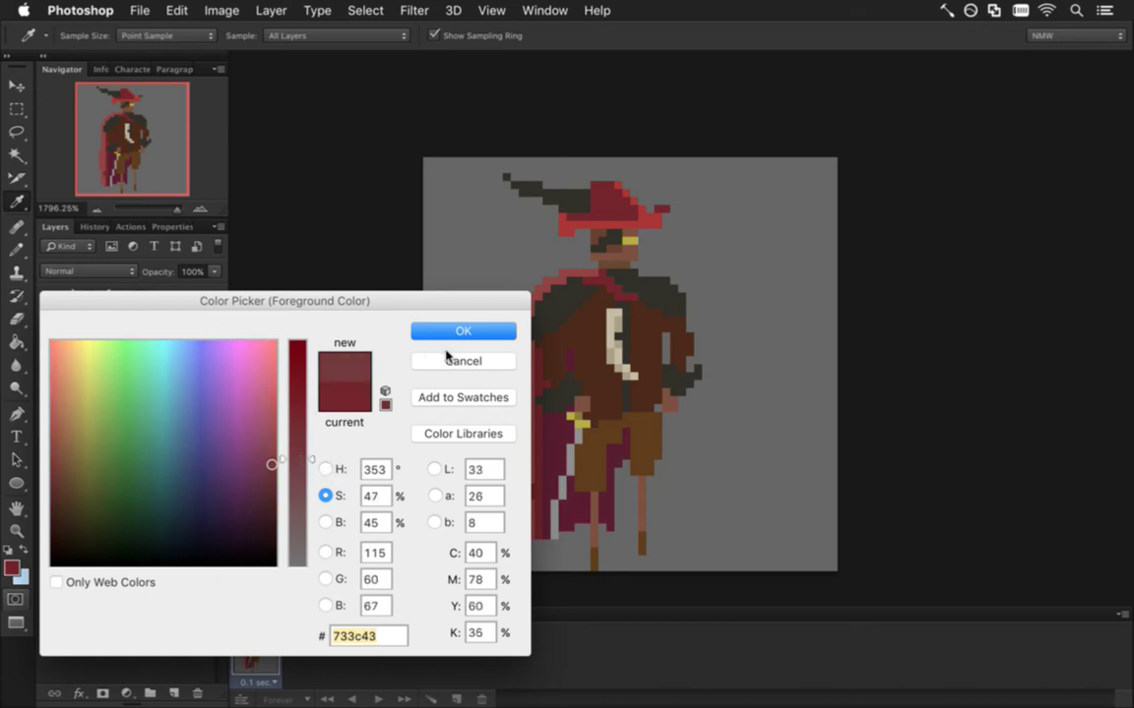
pyautogui.click(298, 447)
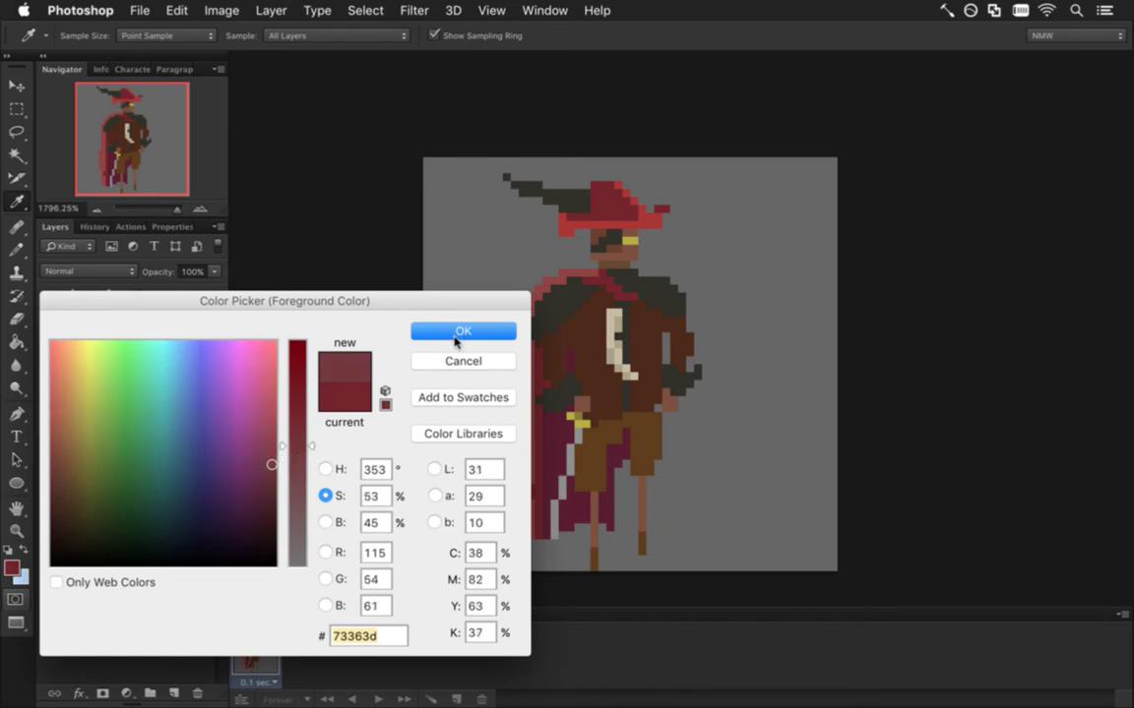
pyautogui.click(298, 454)
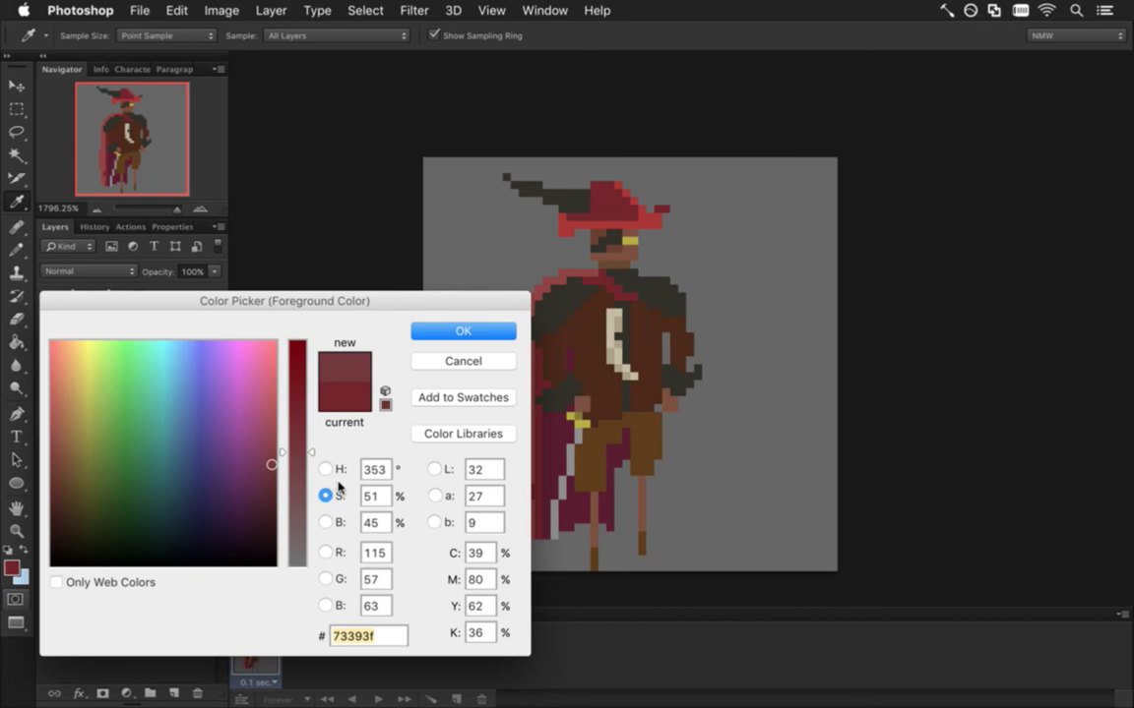
pyautogui.click(454, 330)
pyautogui.press('b')
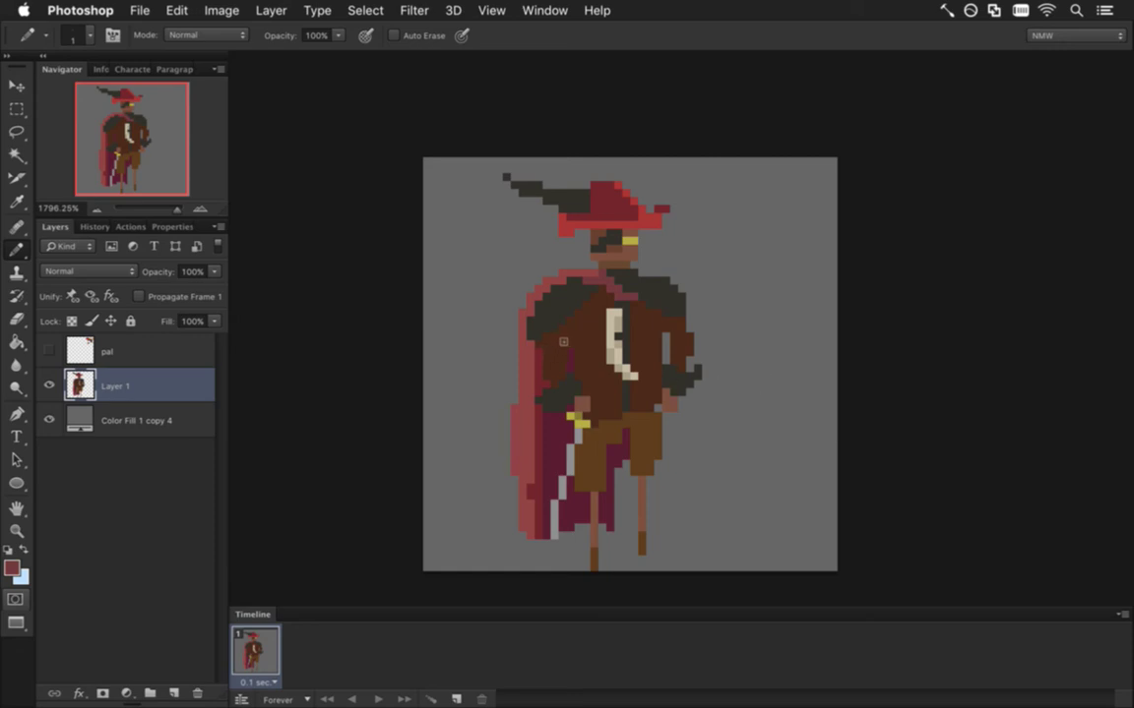
# Sample the strap's muted red, lower its brightness and shade the strap's lower part with it
pyautogui.press('i')
pyautogui.click(626, 287)
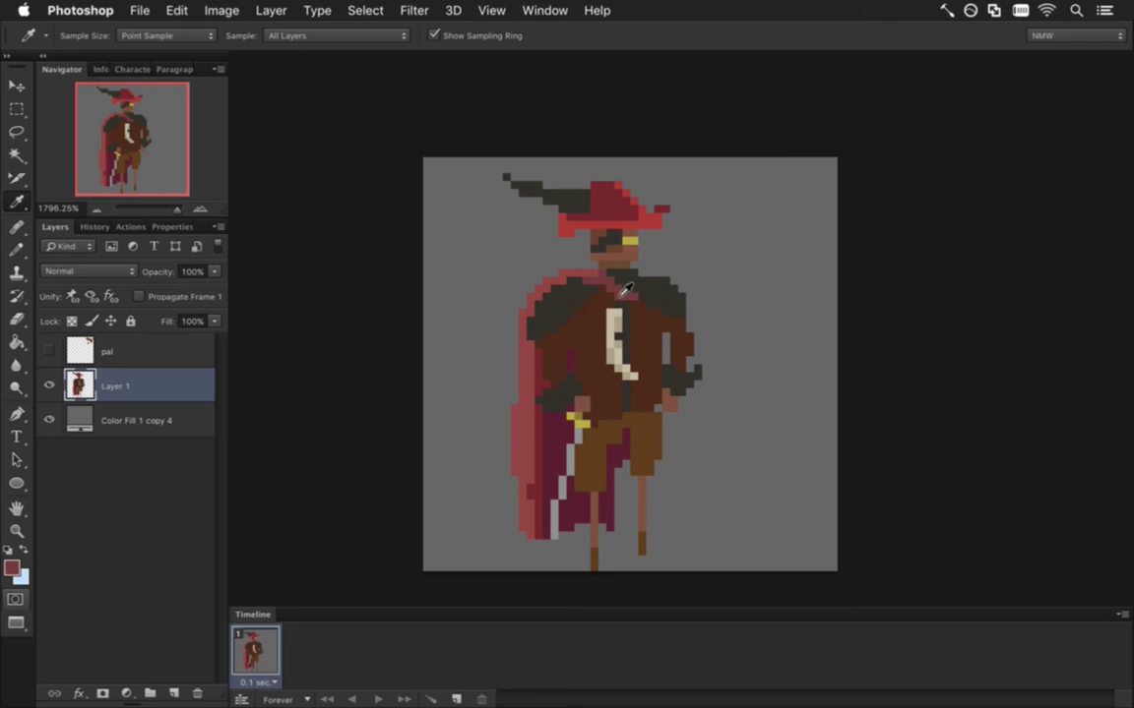
pyautogui.press('b')
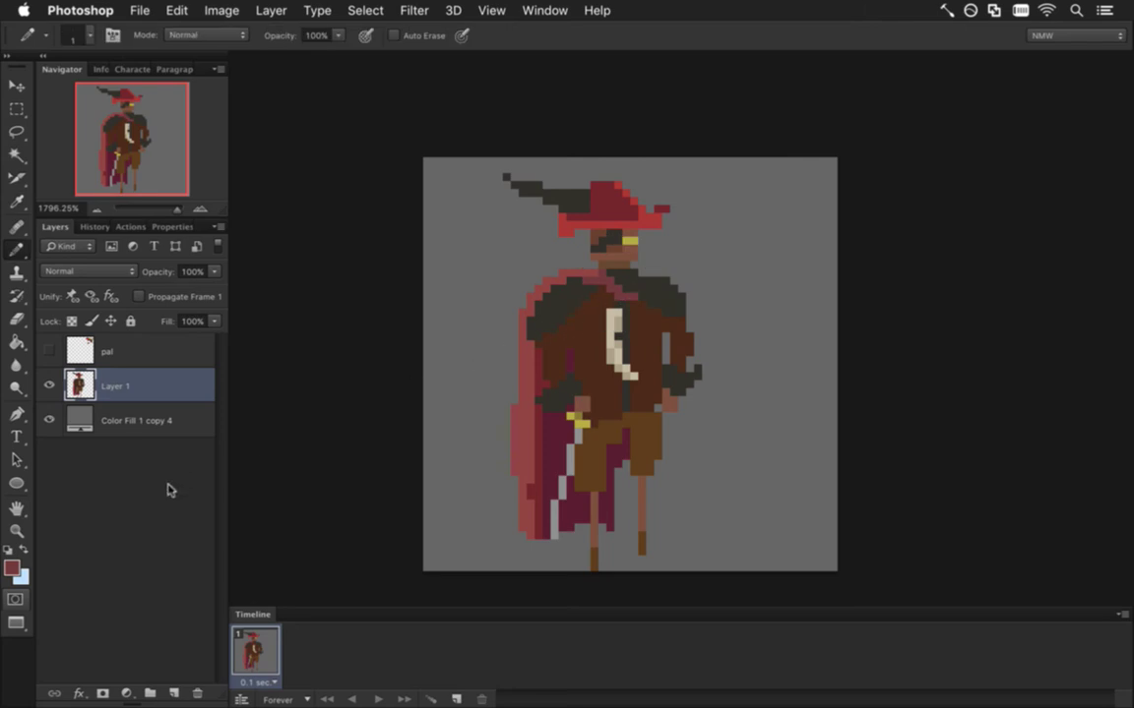
pyautogui.click(12, 568)
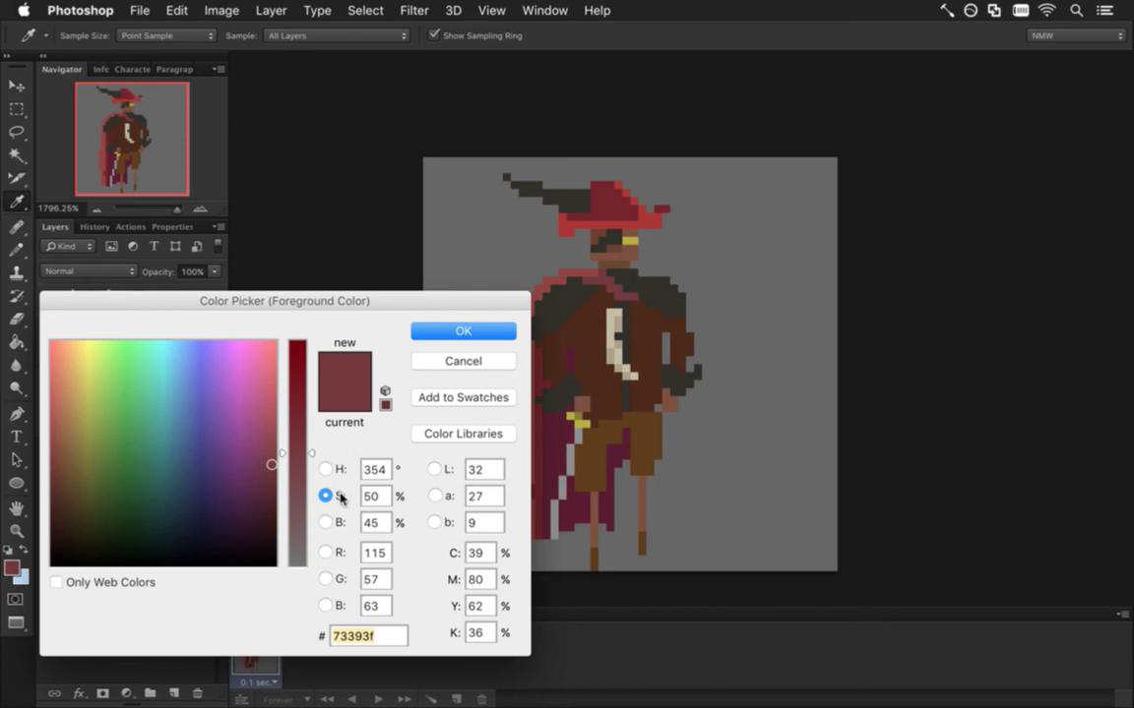
pyautogui.hotkey('alt', 'b')
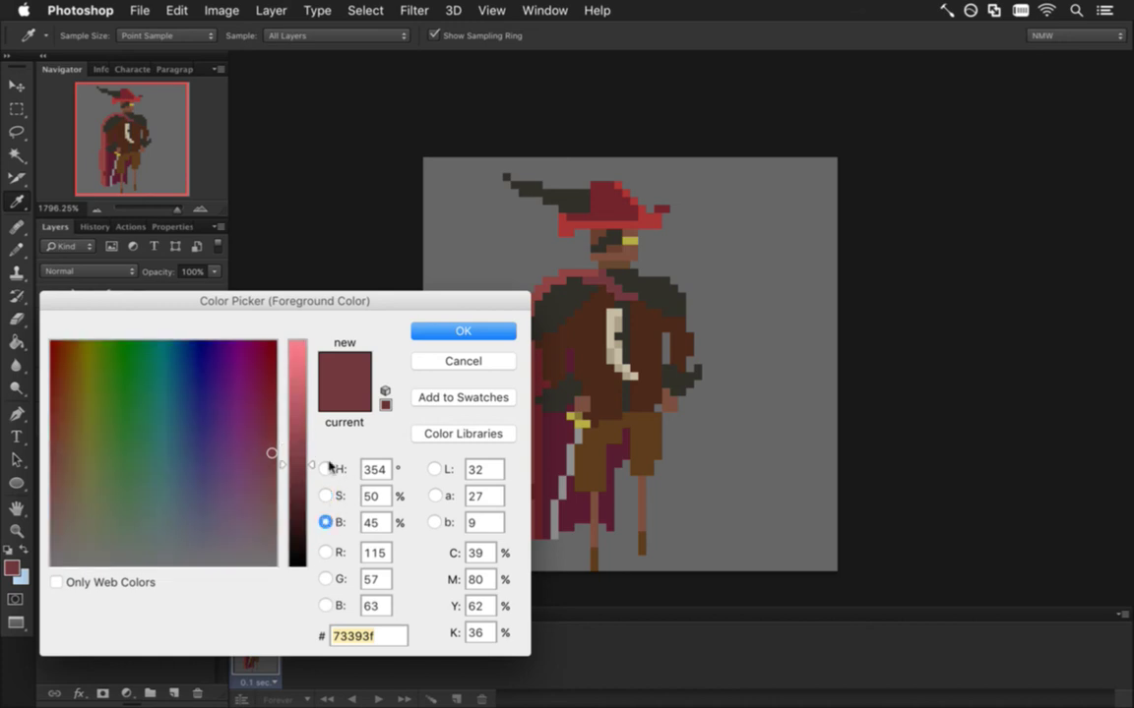
pyautogui.moveTo(298, 464); pyautogui.dragTo(297, 480)
pyautogui.click(462, 330)
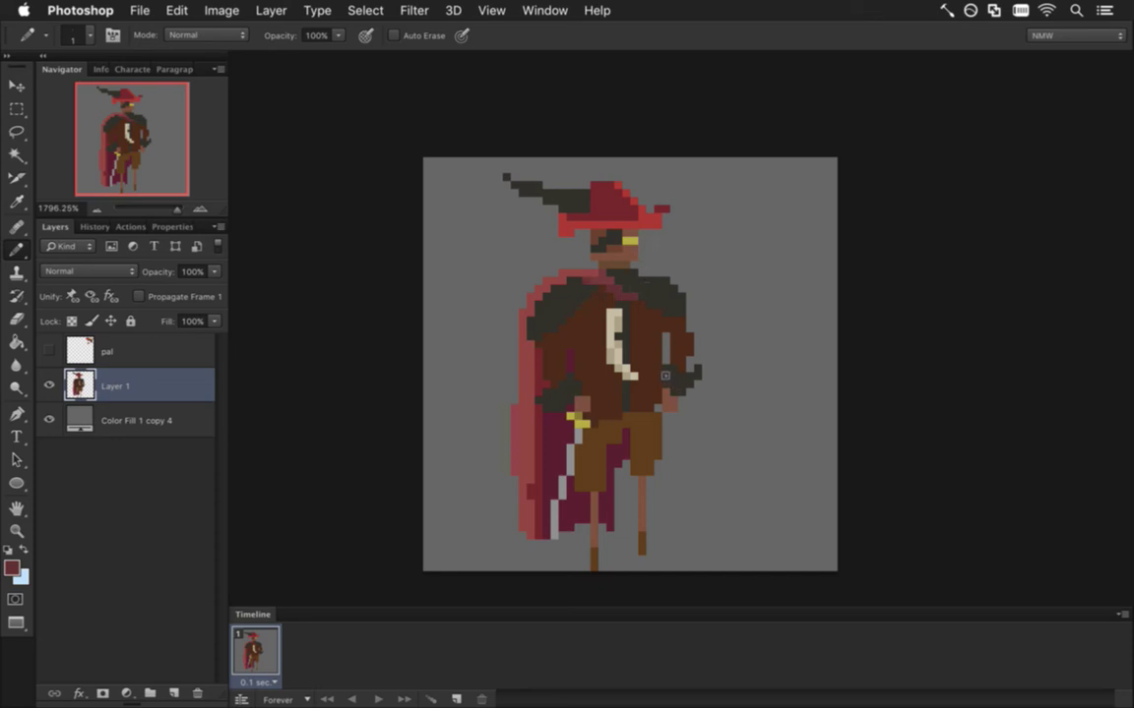
# Draw a clasp on the cape strap below the collar using the sword hilt's yellow
pyautogui.press('i')
pyautogui.click(587, 433)
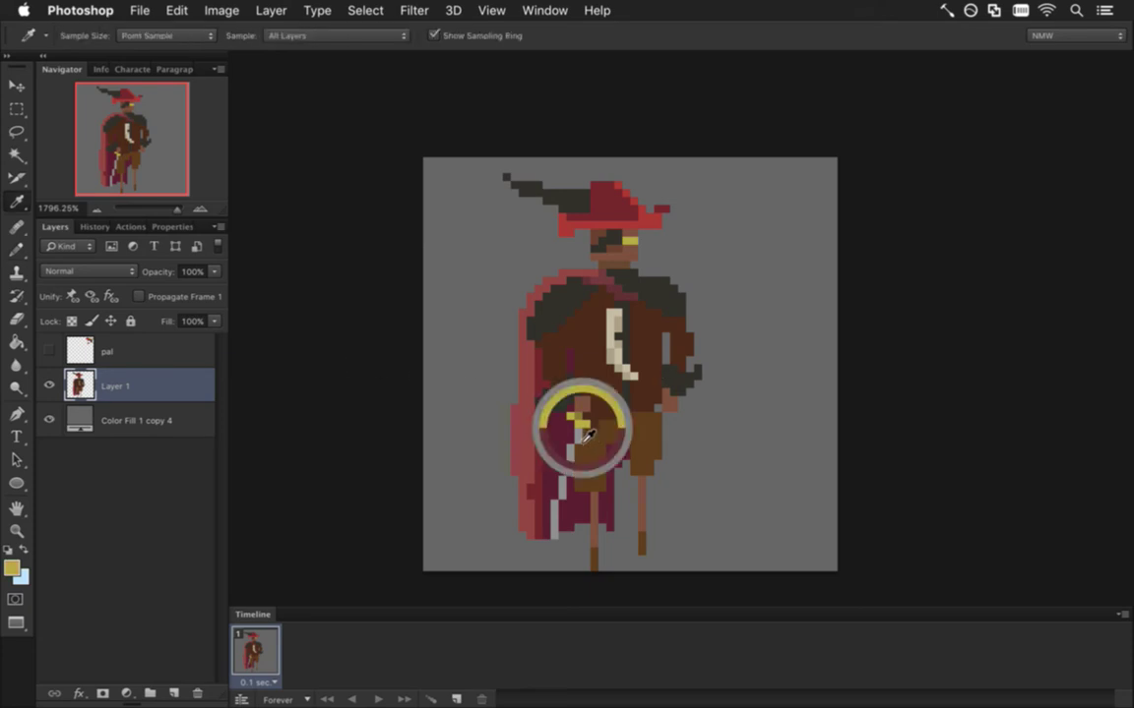
pyautogui.press('b')
pyautogui.click(622, 285)
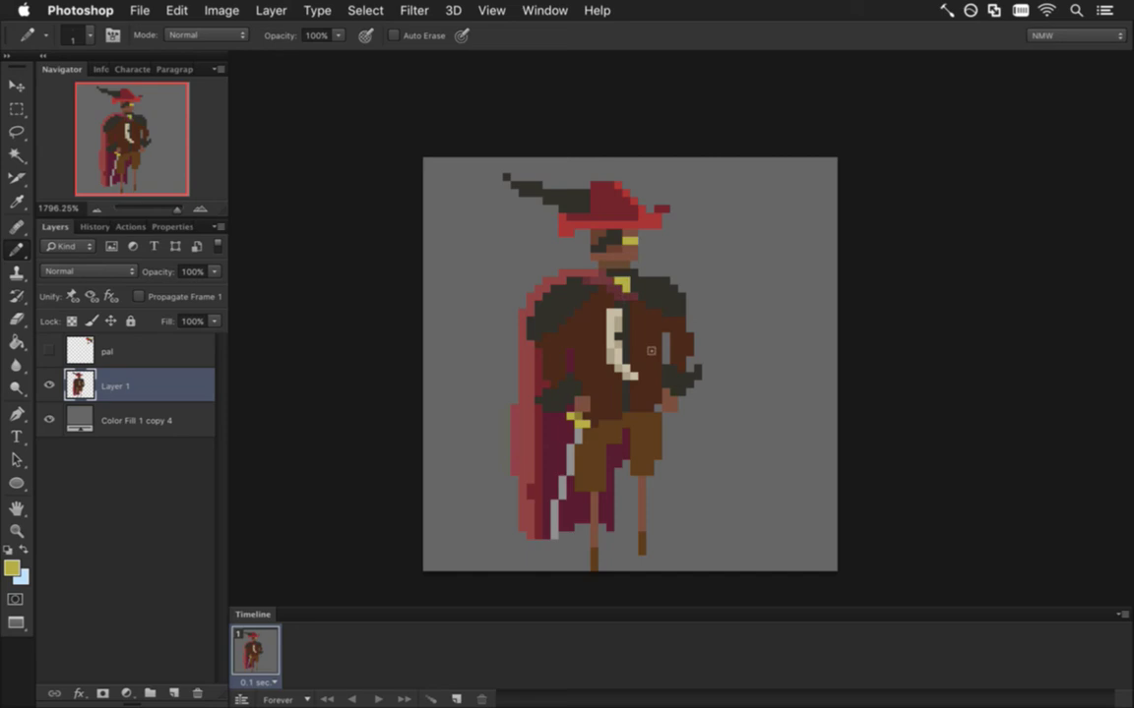
# Trim the yellow clasp to a single pixel by repainting its surroundings, and save the document
pyautogui.press('i')
pyautogui.click(524, 380)
pyautogui.press('b')
pyautogui.press('alt')
pyautogui.press('alt')
pyautogui.press('alt')
pyautogui.press('alt')
pyautogui.keyDown('alt'); pyautogui.click(640, 291); pyautogui.keyUp('alt')
pyautogui.keyDown('alt'); pyautogui.click(579, 422); pyautogui.keyUp('alt')
pyautogui.click(626, 416)
pyautogui.press('super+z')
pyautogui.press('super+s')
# Darken the cape's inner maroon to 431524 and fill the gap between the arm and the torso
pyautogui.press('alt')
pyautogui.click(599, 368)
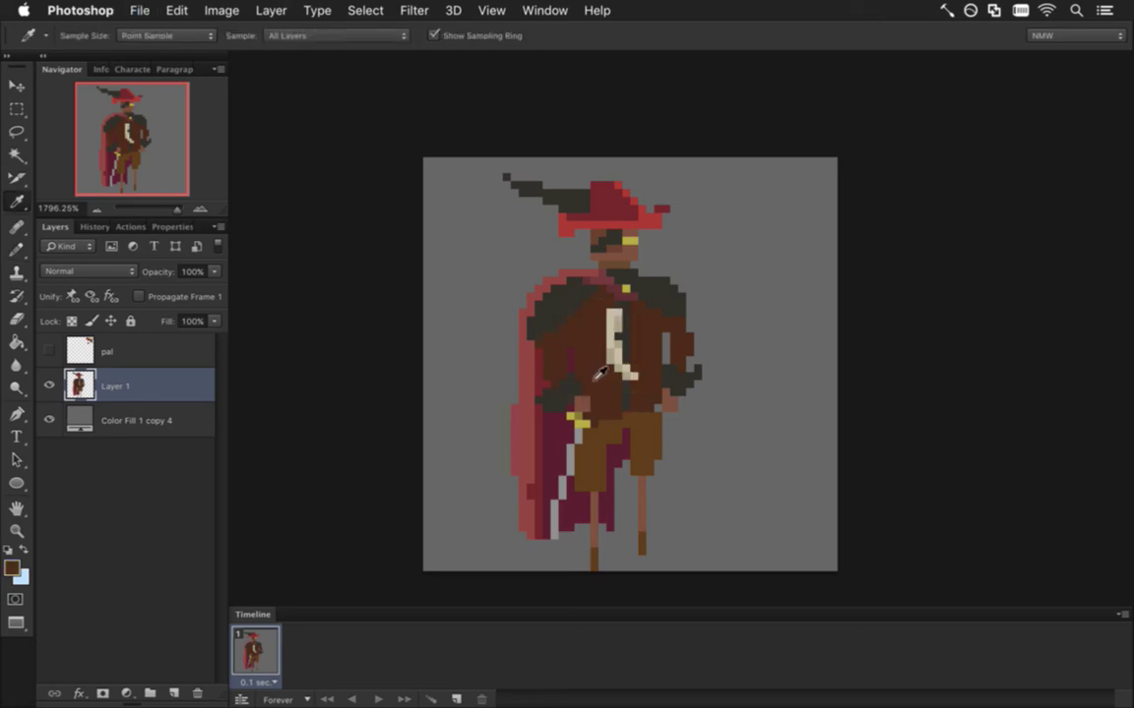
pyautogui.click(503, 396)
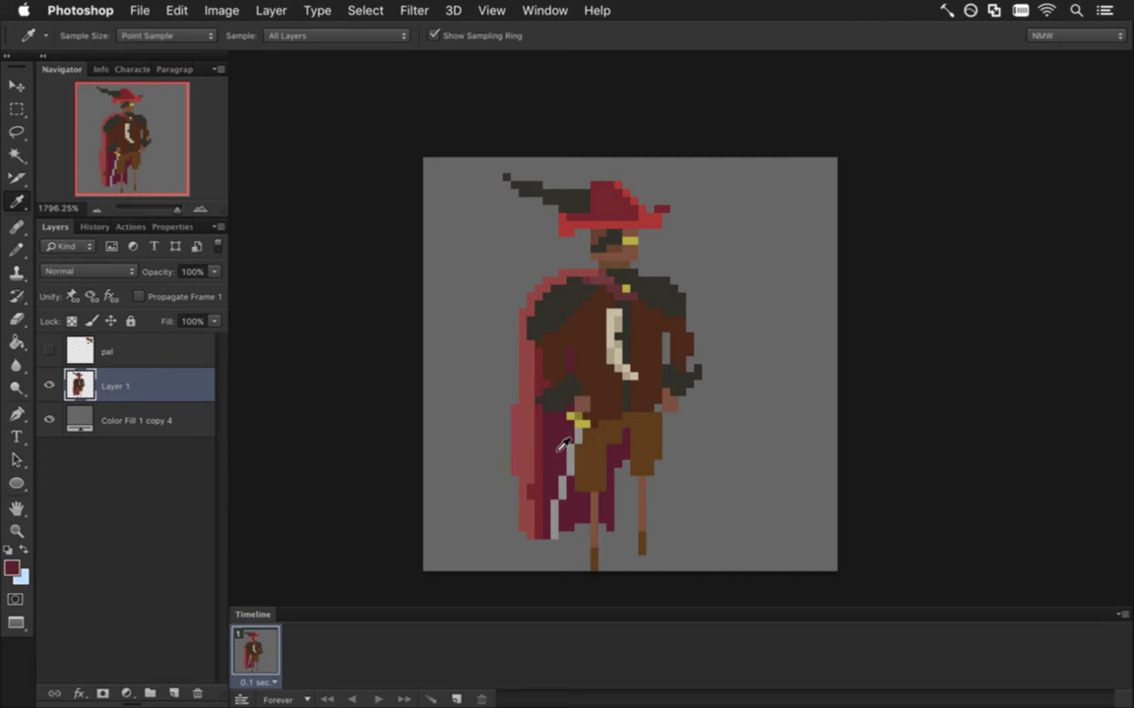
pyautogui.click(16, 571)
pyautogui.click(296, 509)
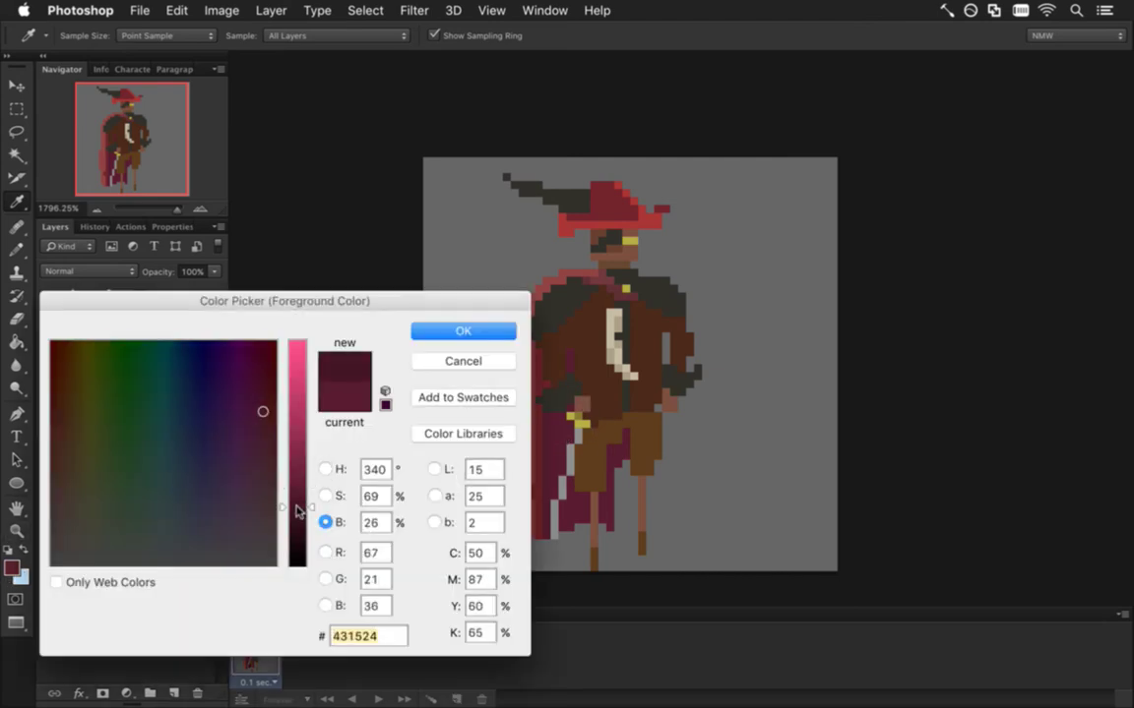
pyautogui.click(460, 331)
pyautogui.press('b')
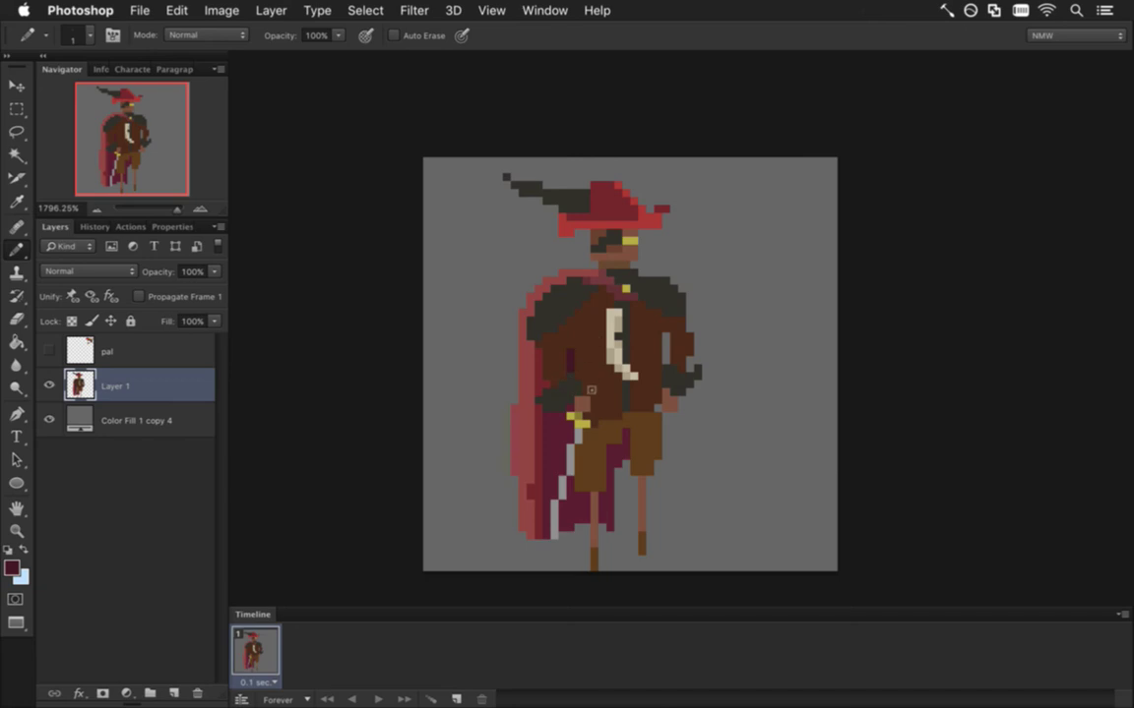
# Darken the maroon further and repaint the gap between the arm and the torso with it
pyautogui.press('i')
pyautogui.click(12, 567)
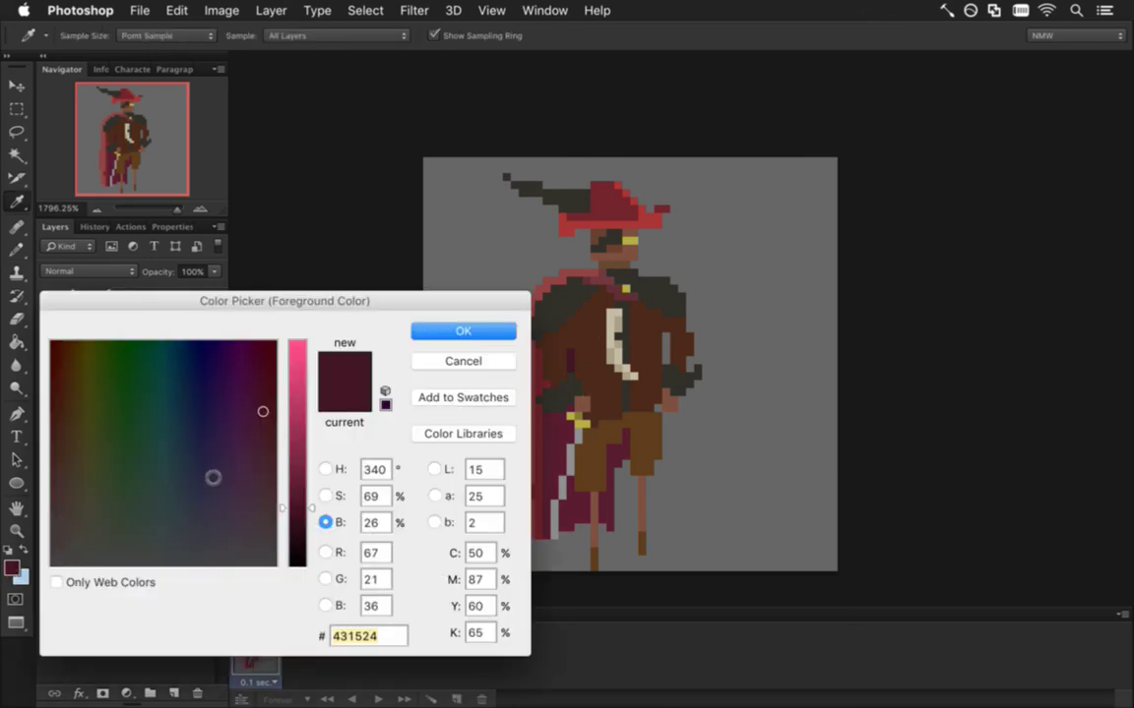
pyautogui.click(297, 532)
pyautogui.click(461, 331)
pyautogui.press('b')
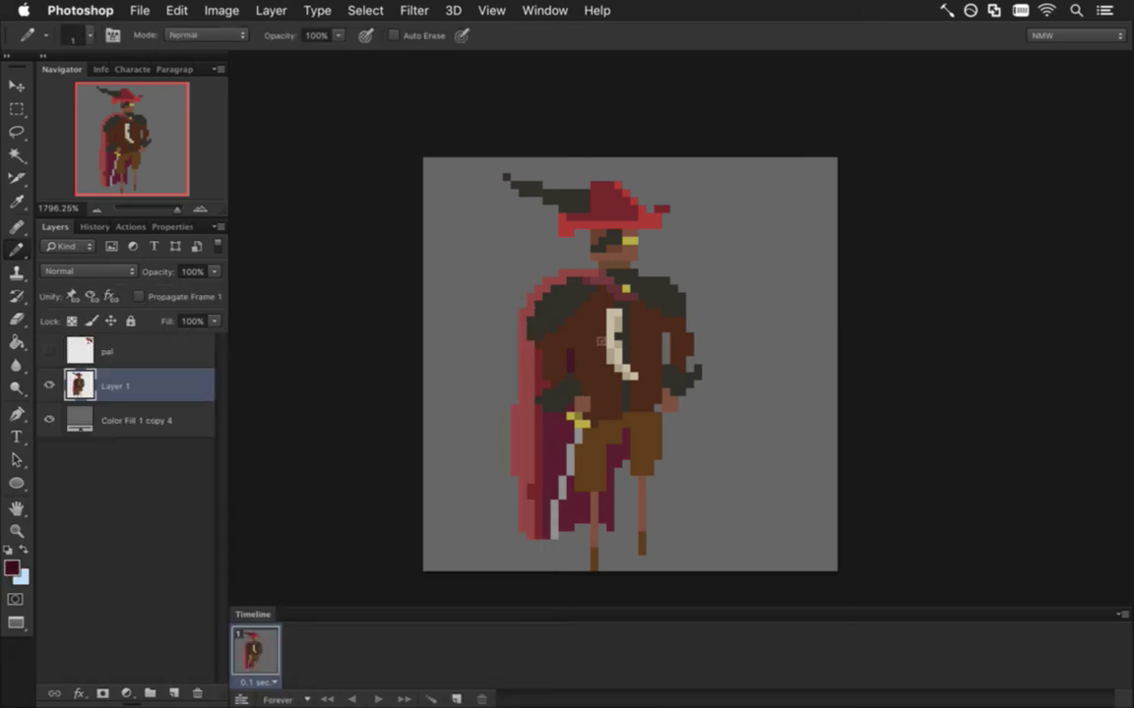
pyautogui.click(567, 371)
# Shade the cape's inner side behind the sword and between the legs with the darkest maroon
pyautogui.click(557, 434)
pyautogui.moveTo(557, 434); pyautogui.dragTo(565, 474)
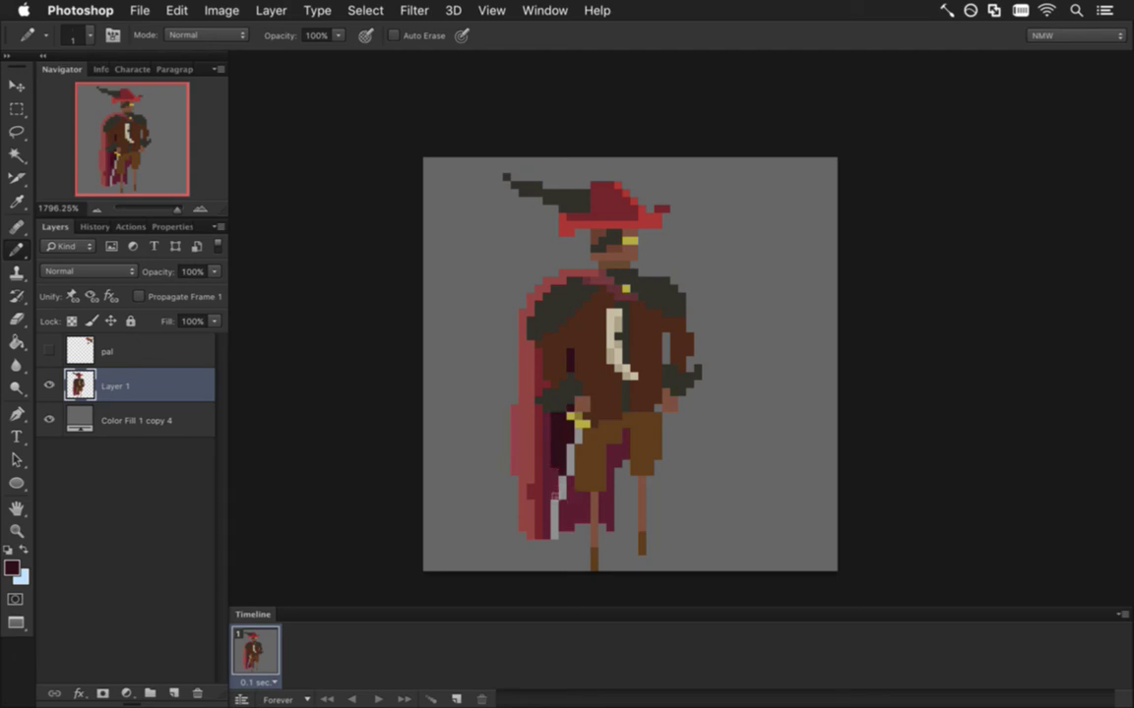
pyautogui.moveTo(553, 490); pyautogui.dragTo(555, 502)
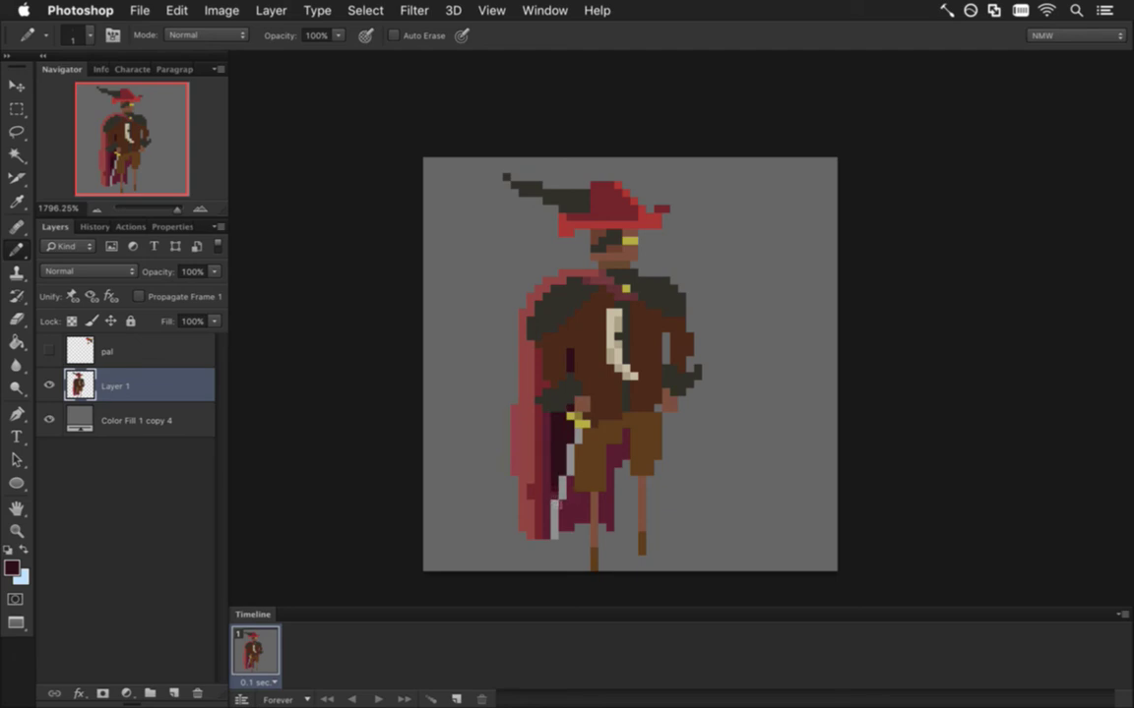
pyautogui.keyDown('alt'); pyautogui.click(574, 527); pyautogui.keyUp('alt')
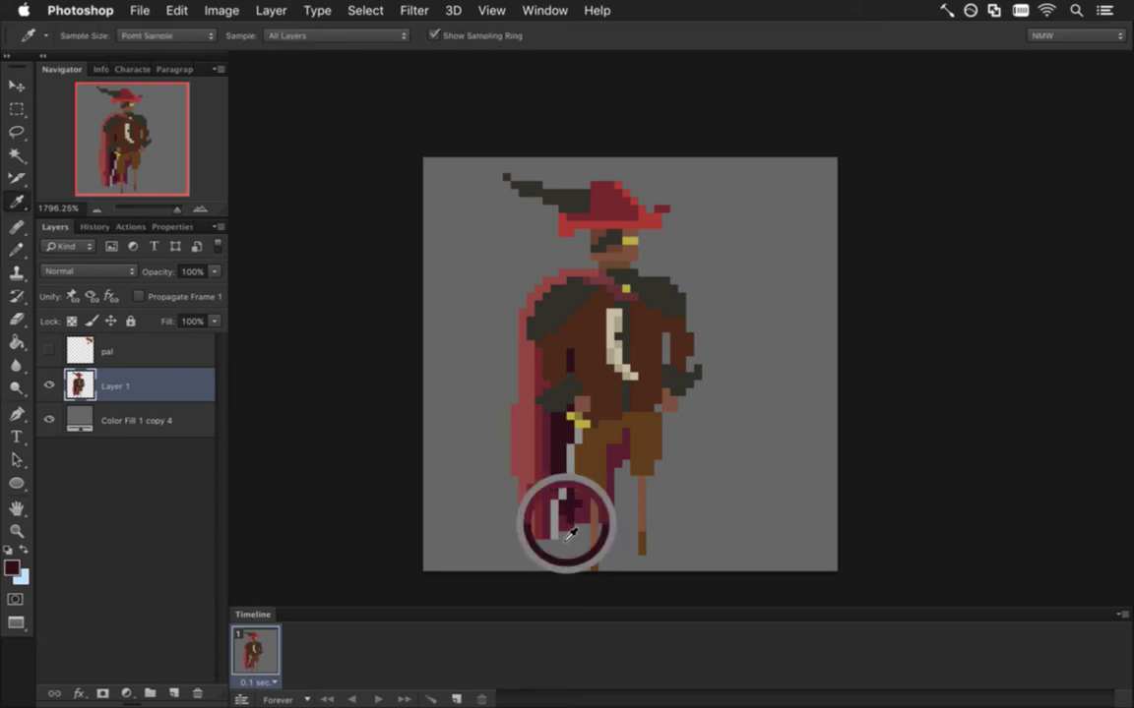
pyautogui.keyDown('alt'); pyautogui.click(573, 507); pyautogui.keyUp('alt')
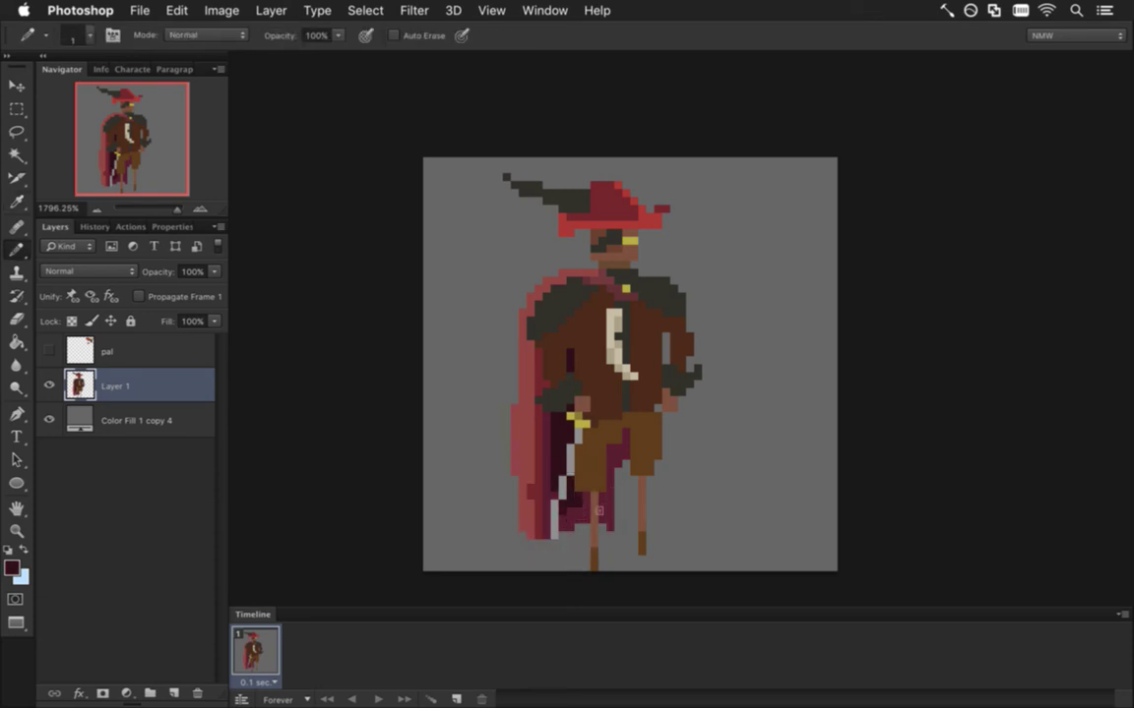
pyautogui.moveTo(596, 507); pyautogui.dragTo(608, 507)
pyautogui.moveTo(616, 453); pyautogui.dragTo(628, 456)
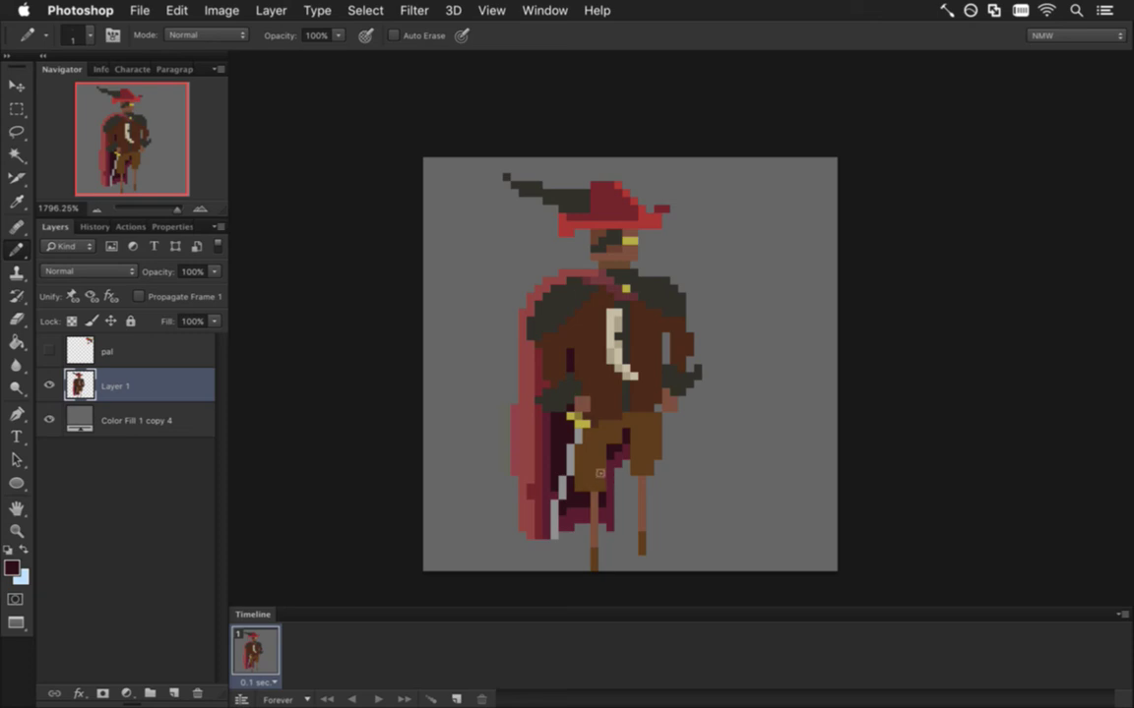
# Mix a darker, slightly redder jacket brown, 3e2016, and shade the sleeve beside the arm gap with it
pyautogui.keyDown('alt'); pyautogui.click(524, 306); pyautogui.keyUp('alt')
pyautogui.click(14, 569)
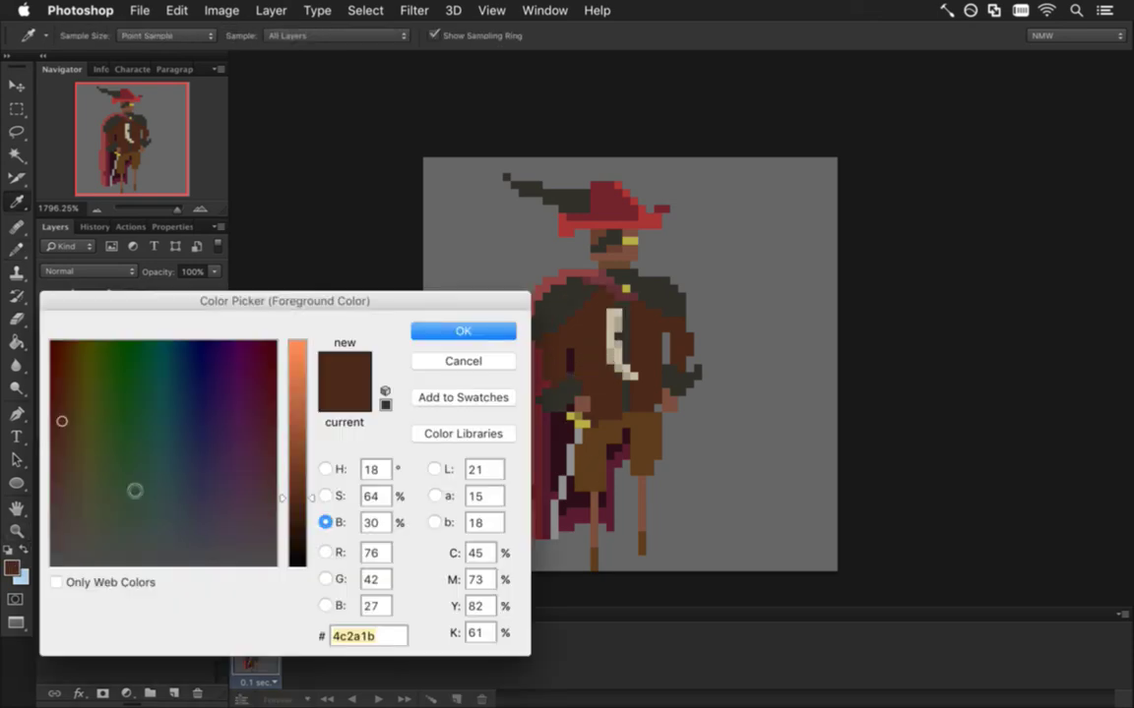
pyautogui.click(296, 510)
pyautogui.moveTo(296, 510); pyautogui.dragTo(298, 519)
pyautogui.click(453, 331)
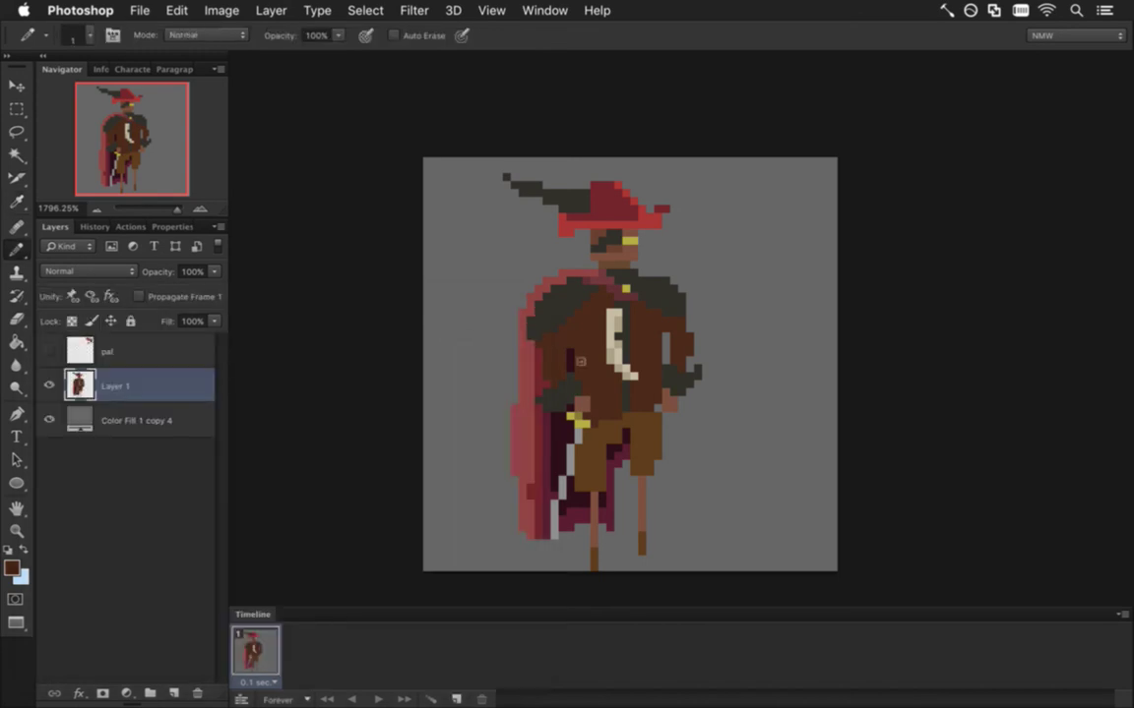
pyautogui.click(12, 568)
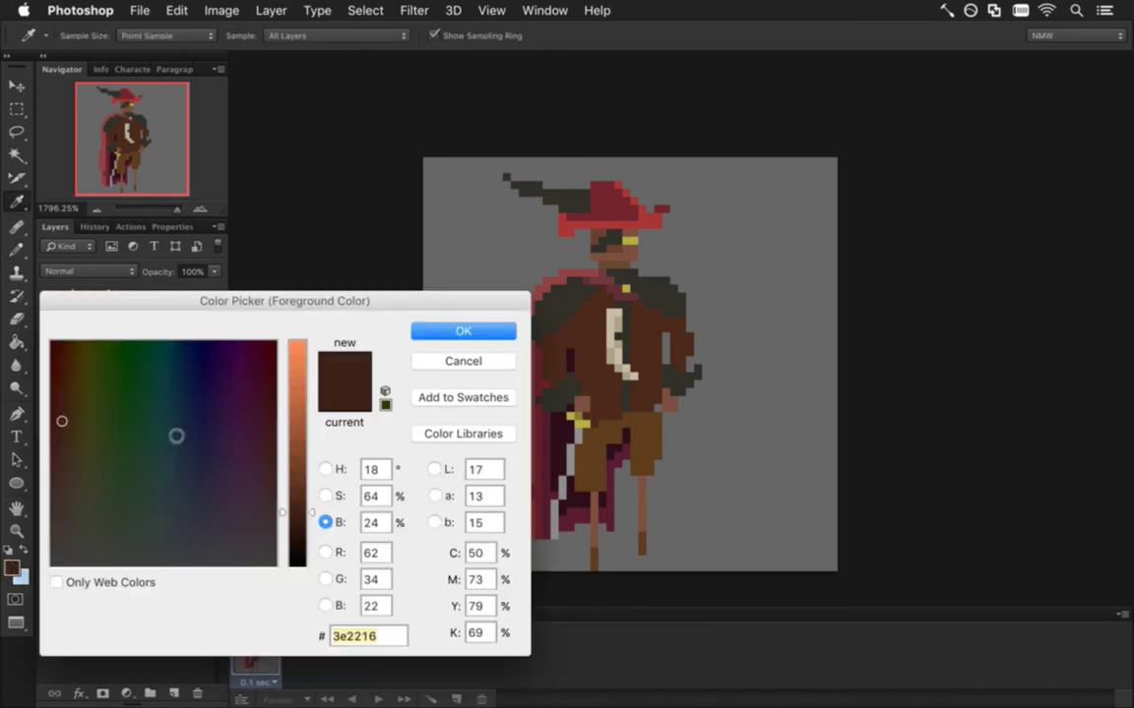
pyautogui.click(338, 472)
pyautogui.moveTo(311, 559); pyautogui.dragTo(309, 559)
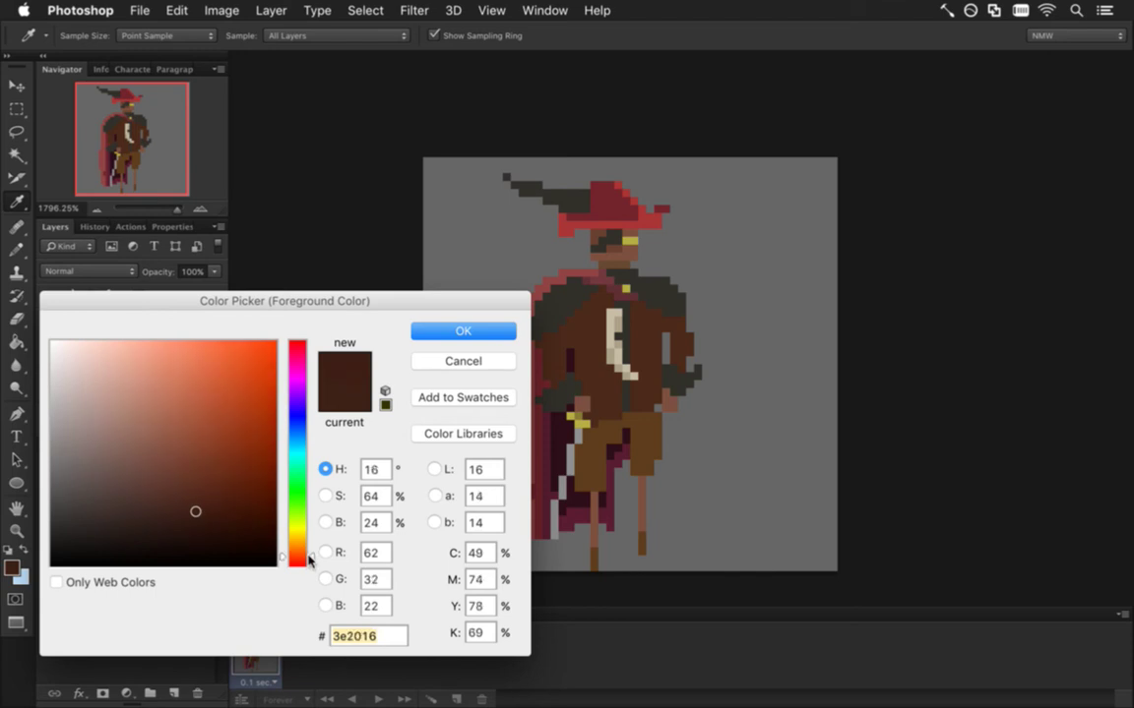
pyautogui.click(440, 337)
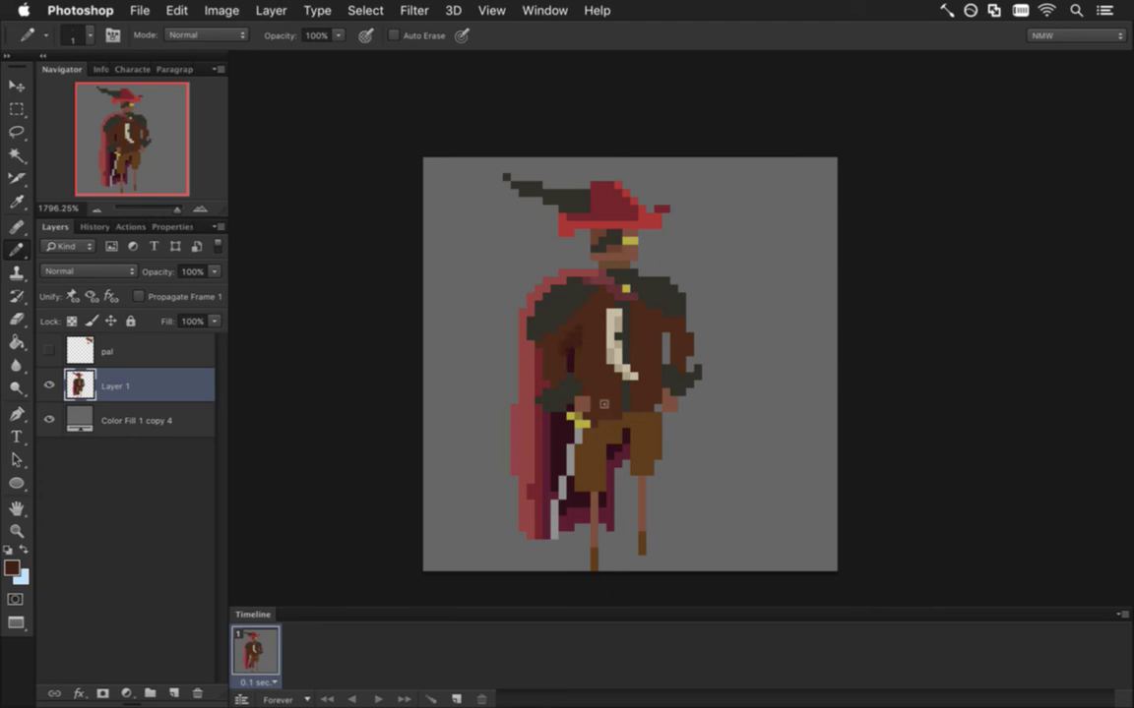
# Draw dark brown horizontal folds across the jacket, shade beneath the shoulders and on the far sleeve, and save the document
pyautogui.keyDown('alt'); pyautogui.click(578, 369); pyautogui.keyUp('alt')
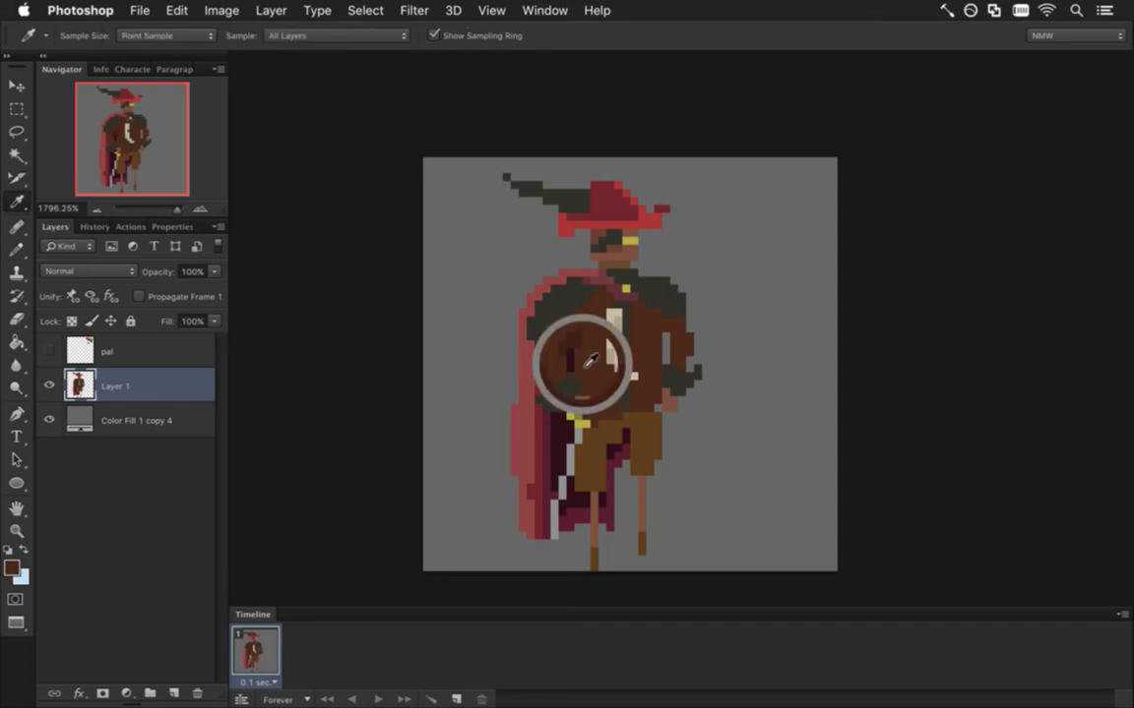
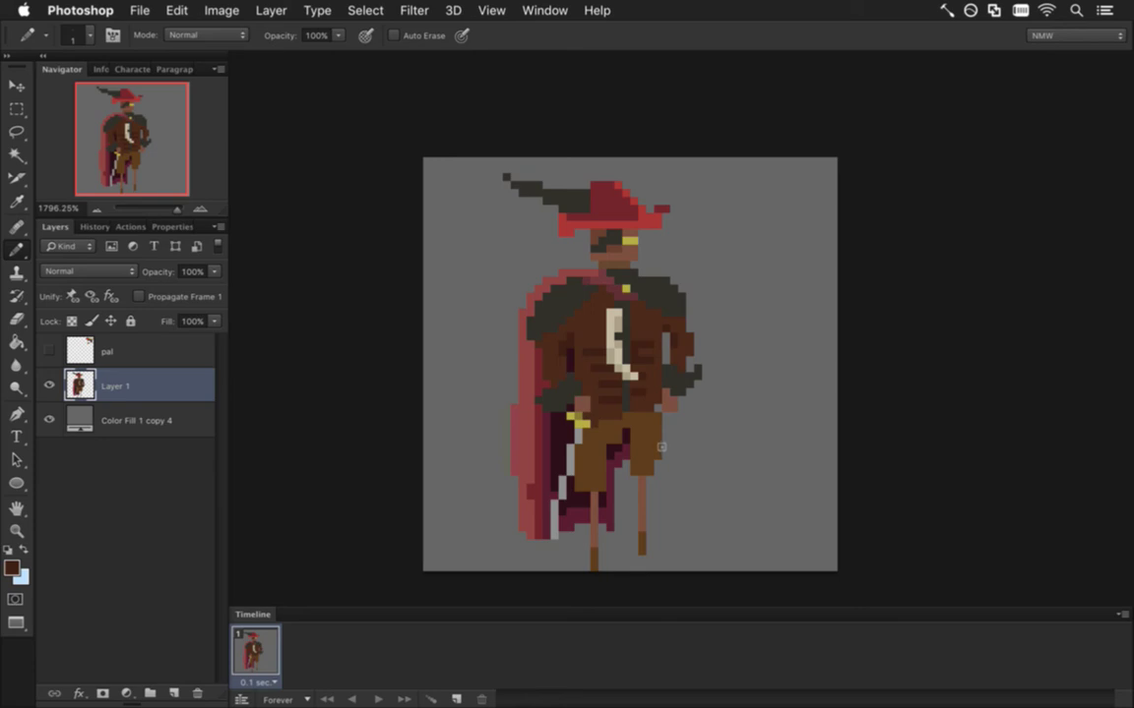
pyautogui.press('alt')
pyautogui.press('alt')
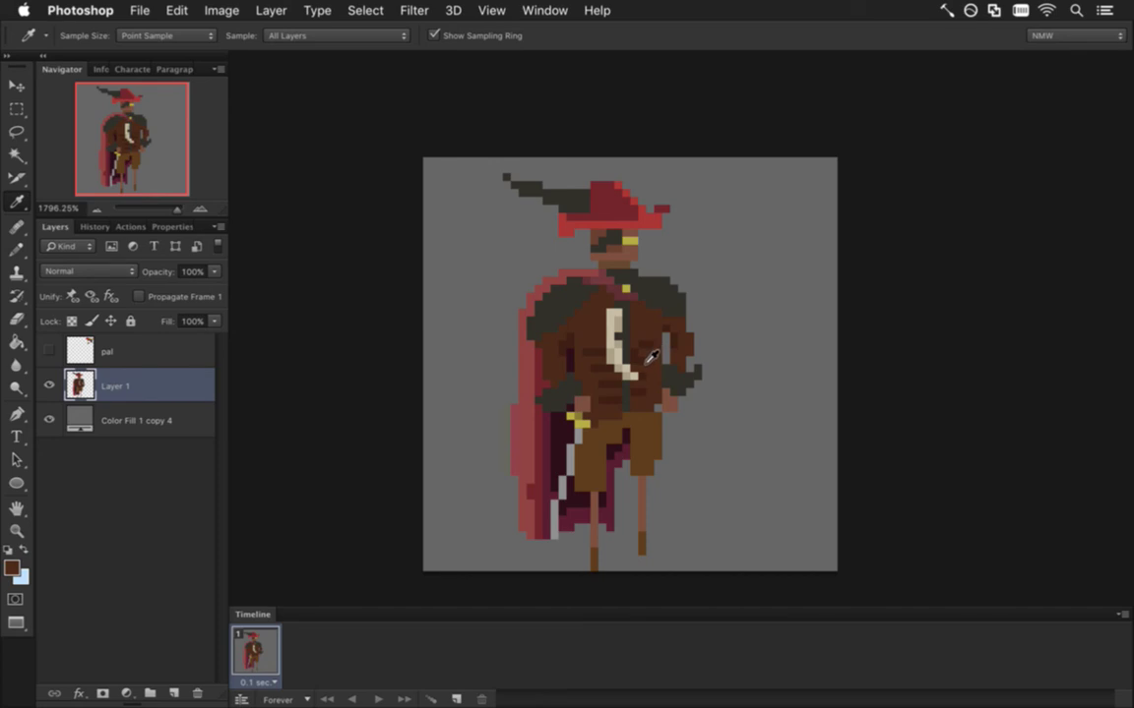
pyautogui.click(517, 306)
pyautogui.press('b')
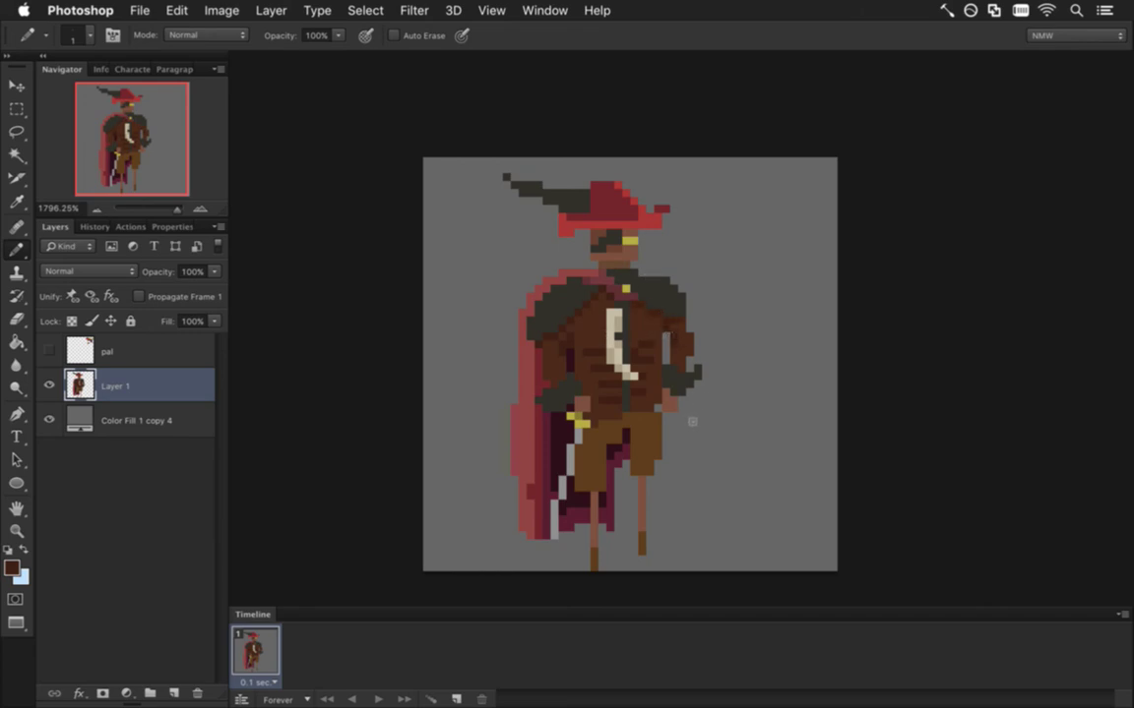
pyautogui.press('super+s')
pyautogui.press('i')
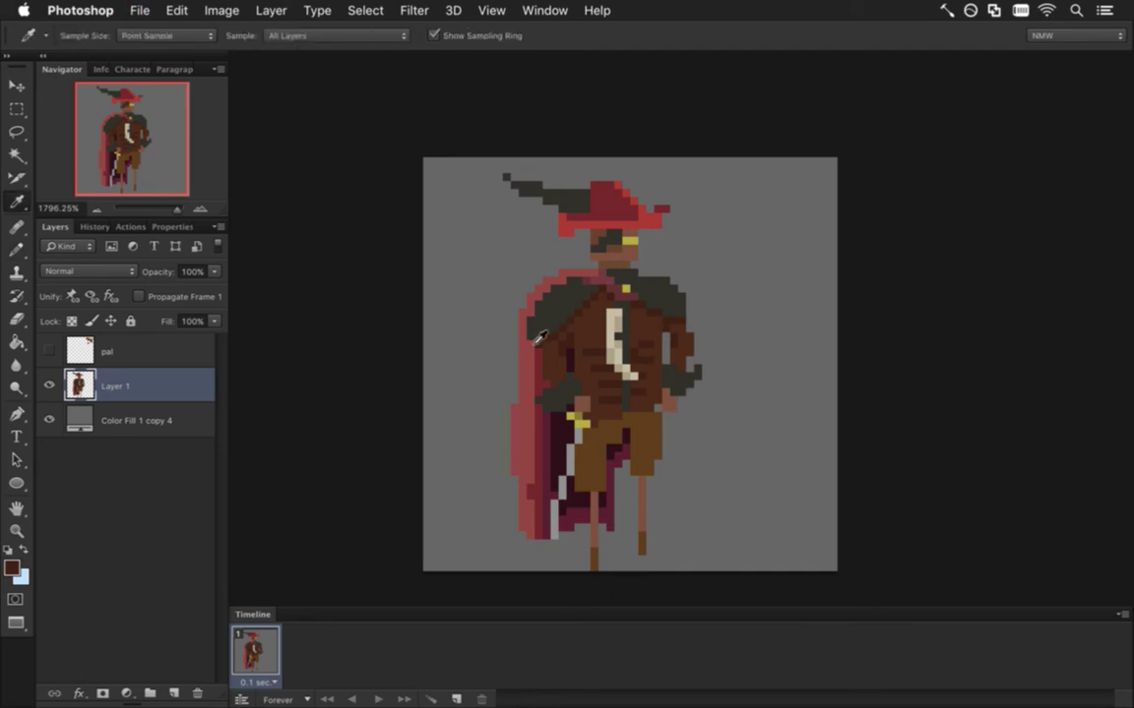
# Fill the hat's brim with the cape's light red and its crown with the collar's muted red
pyautogui.click(527, 357)
pyautogui.press('b')
pyautogui.press('g')
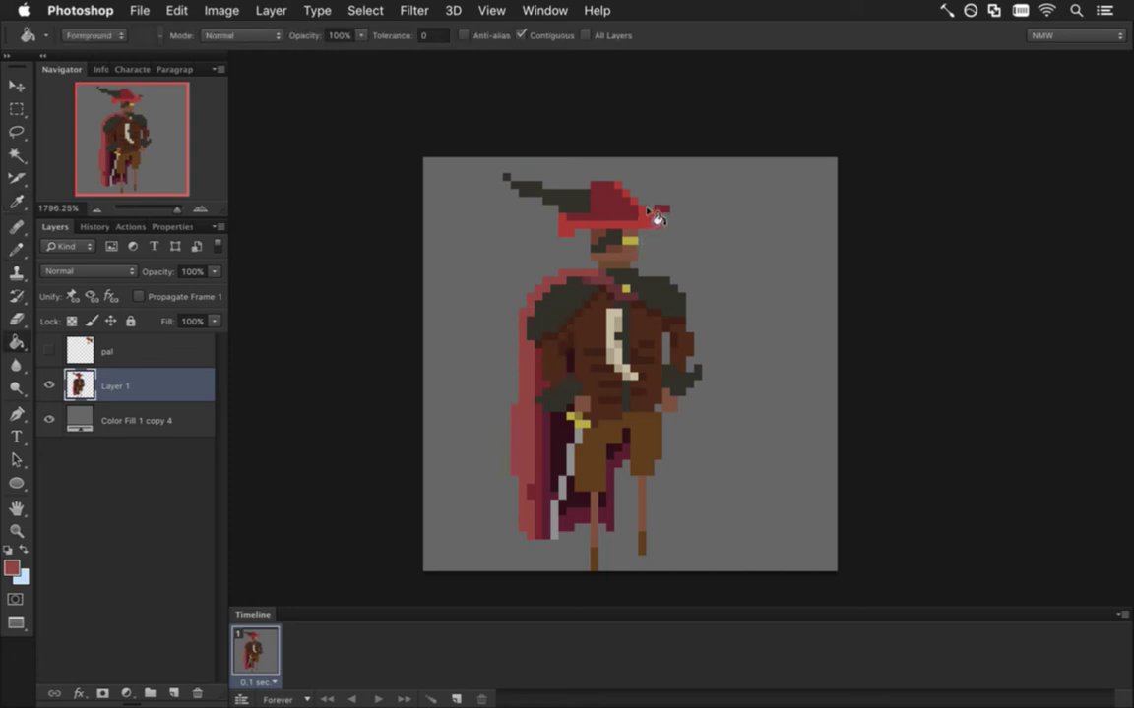
pyautogui.press('b')
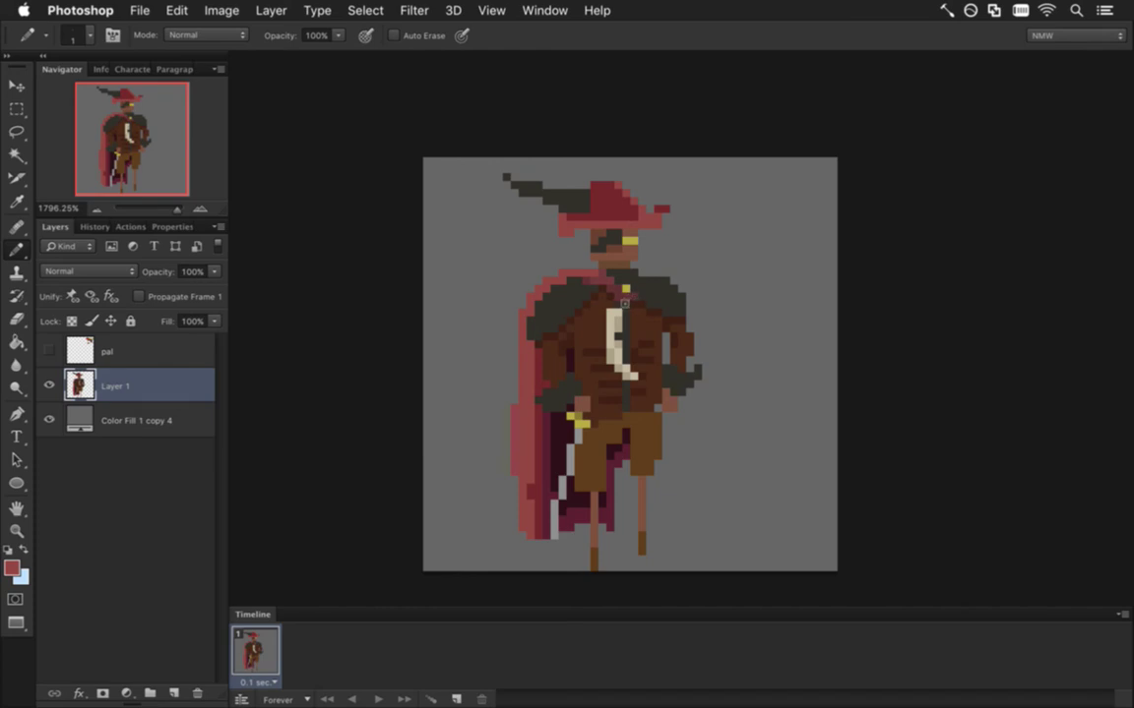
pyautogui.press('i')
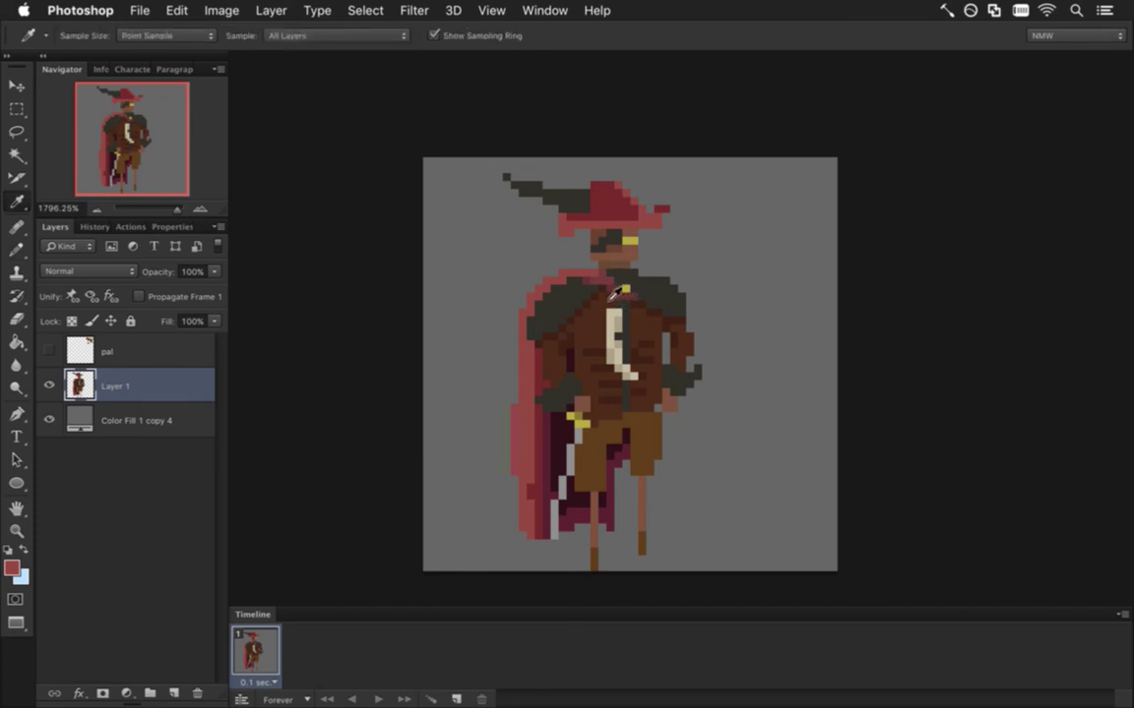
pyautogui.press('g')
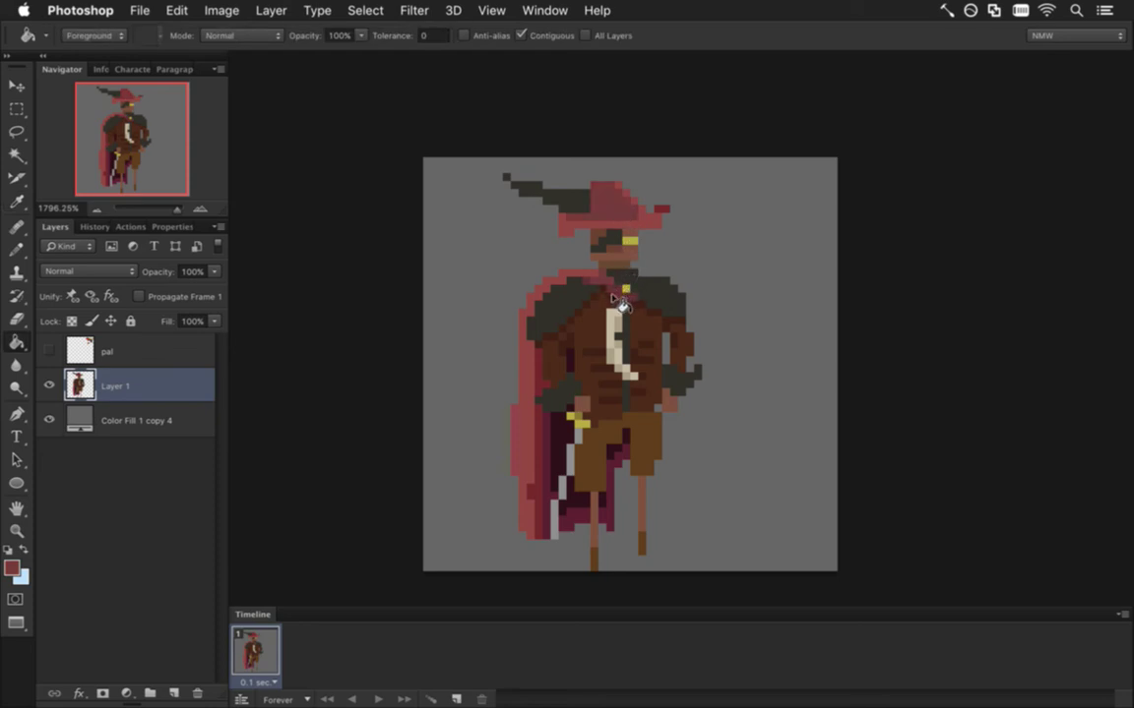
# Shade the edges of the trousers with browns sampled from the sprite's clothing
pyautogui.press('i')
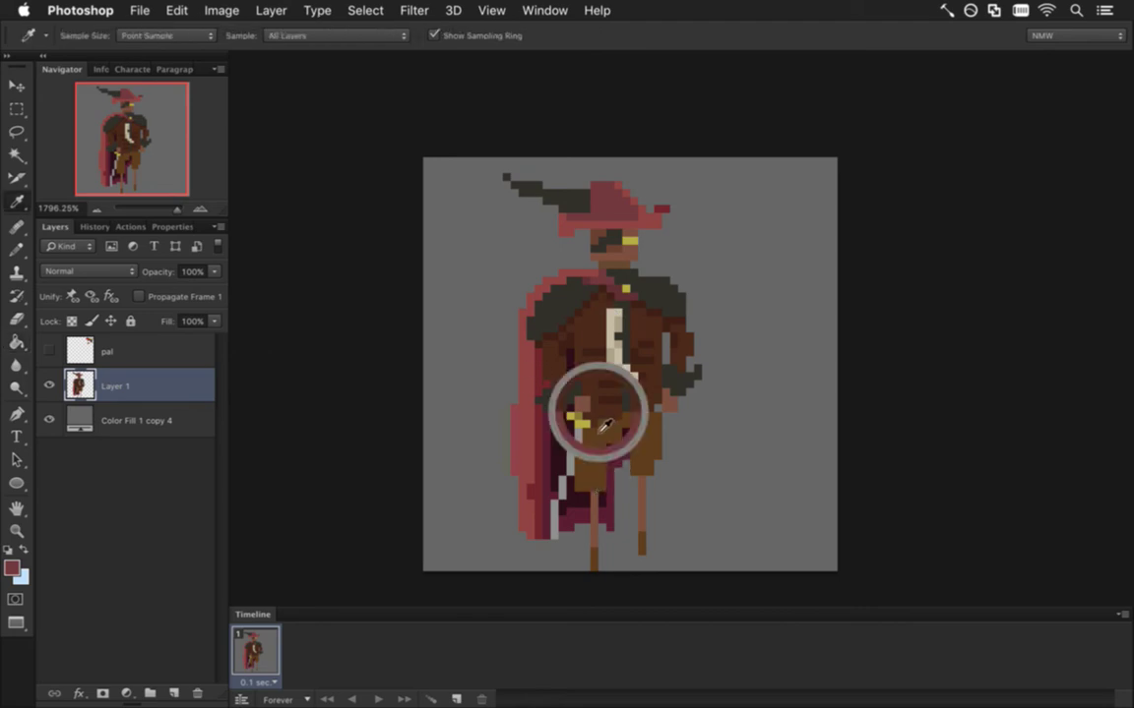
pyautogui.press('b')
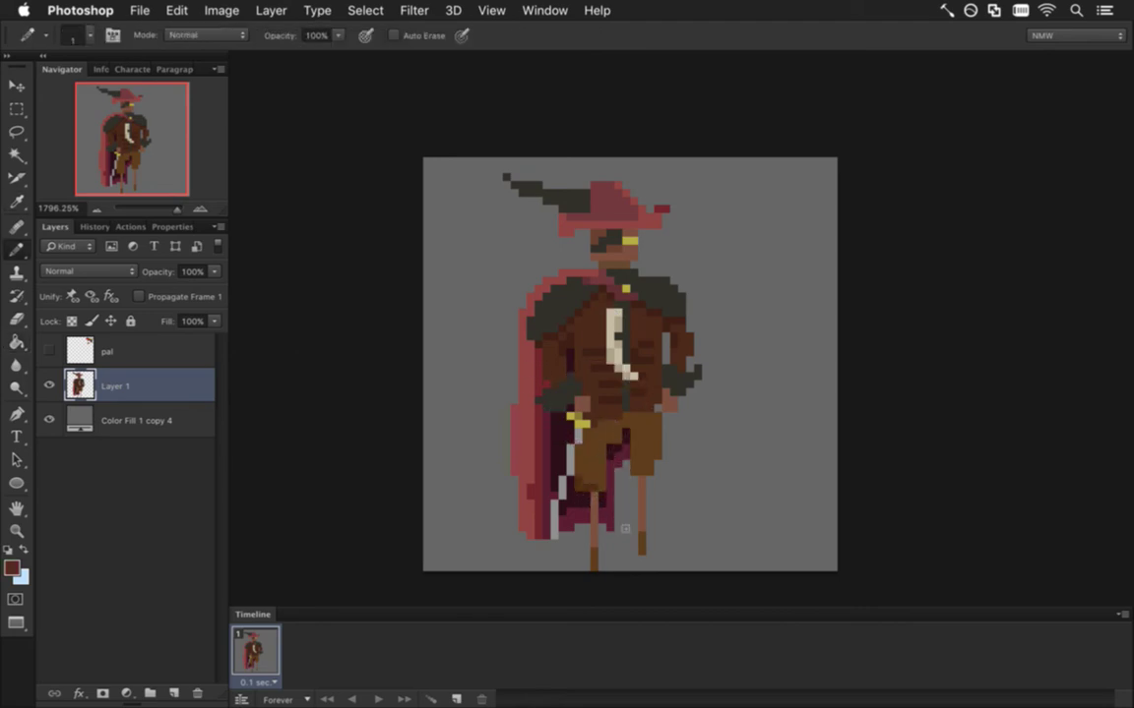
pyautogui.keyDown('alt'); pyautogui.click(640, 393); pyautogui.keyUp('alt')
# Mix a darker, slightly redder trouser brown, 543319, and shade the edges of both trouser legs with it
pyautogui.press('i')
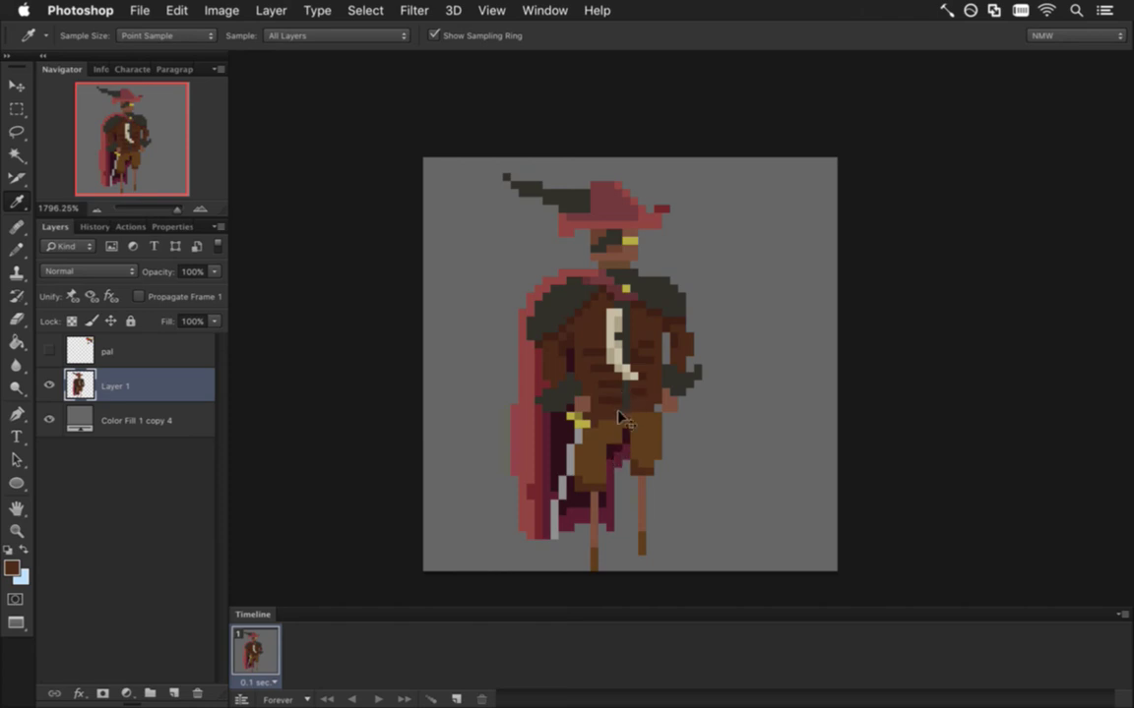
pyautogui.click(546, 412)
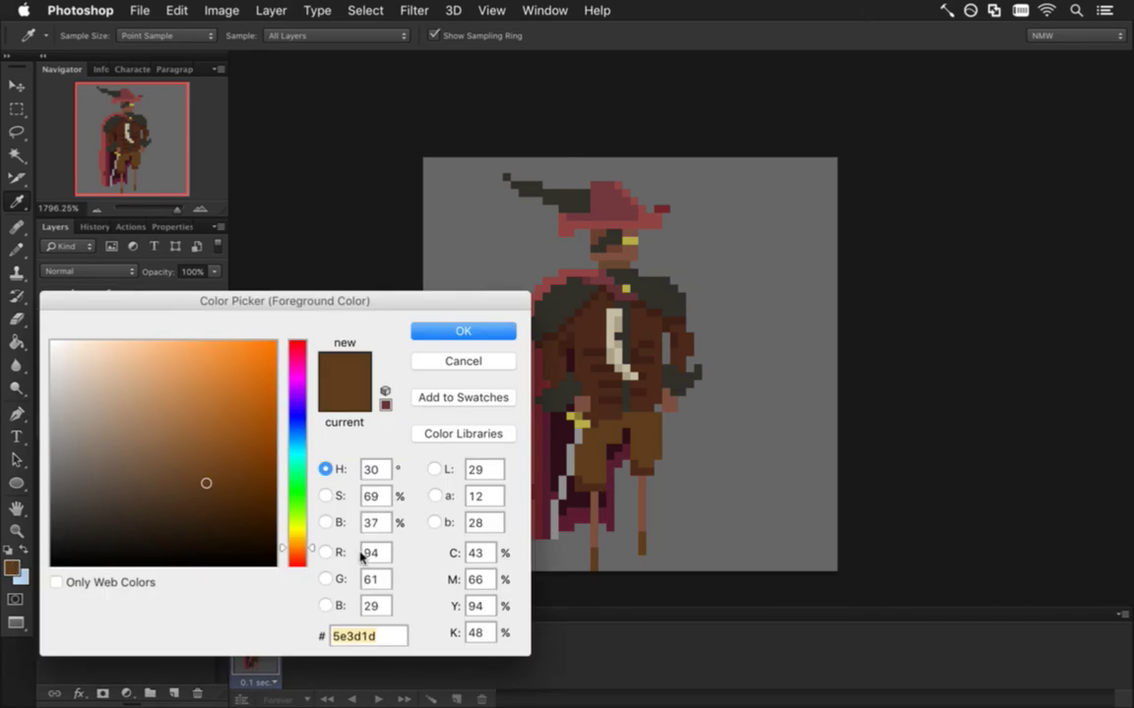
pyautogui.click(325, 521)
pyautogui.moveTo(305, 495); pyautogui.dragTo(305, 504)
pyautogui.click(324, 494)
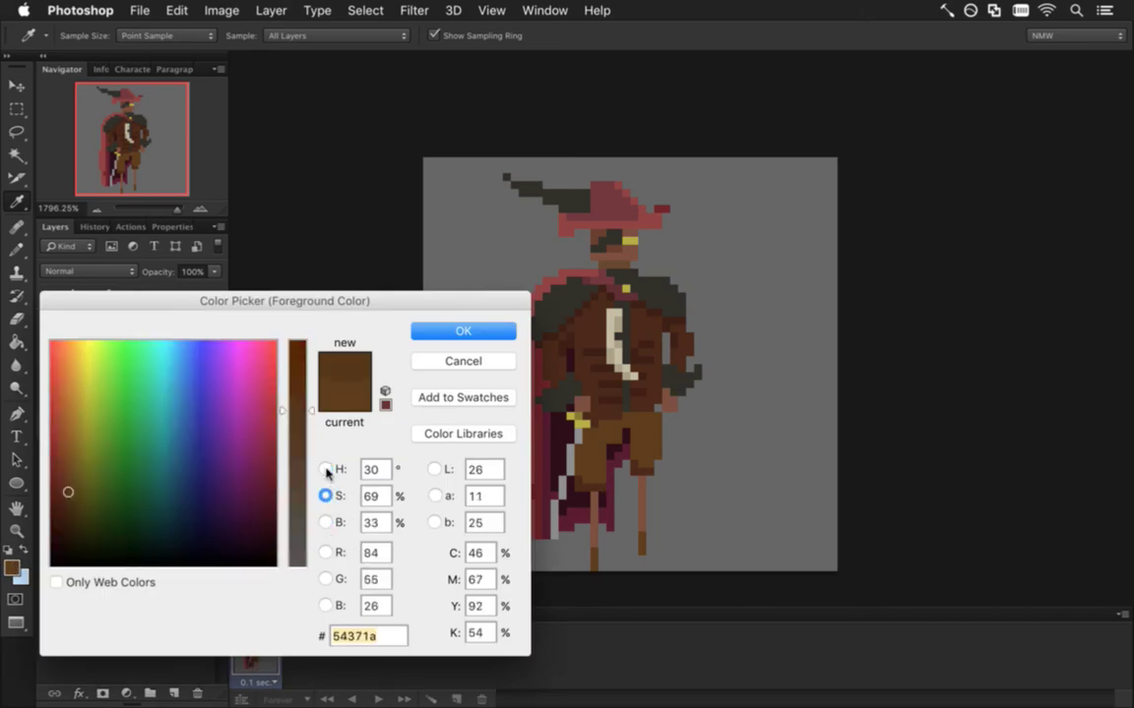
pyautogui.moveTo(314, 407); pyautogui.dragTo(311, 410)
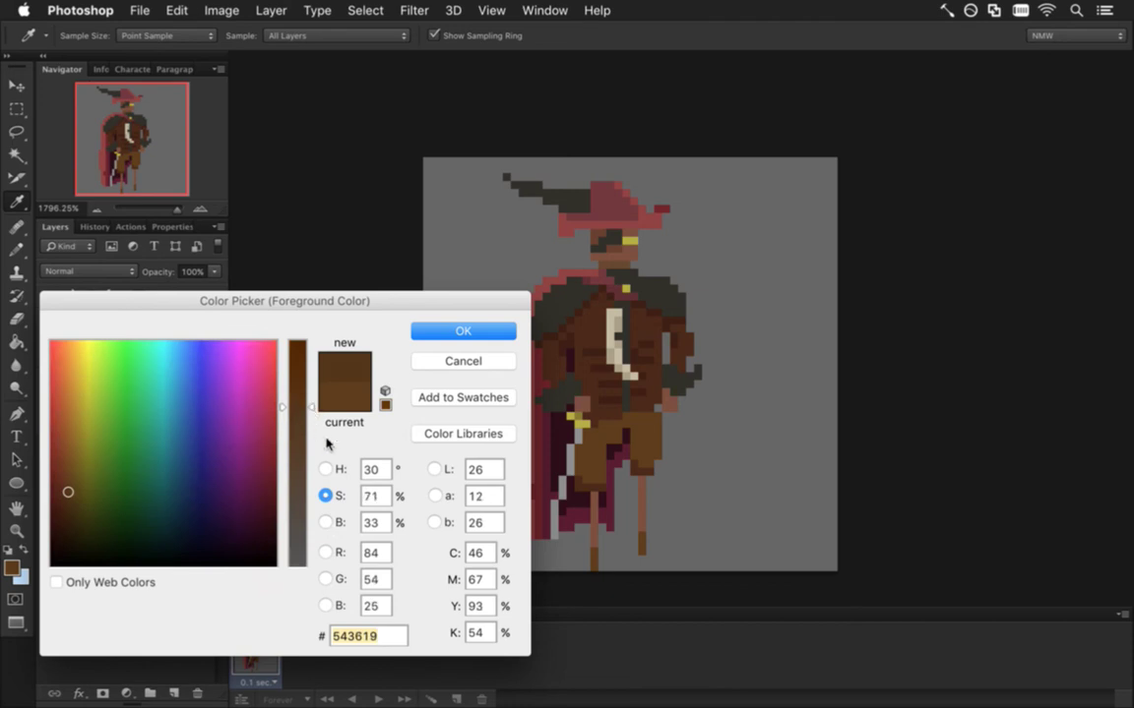
pyautogui.click(326, 469)
pyautogui.moveTo(311, 551); pyautogui.dragTo(309, 555)
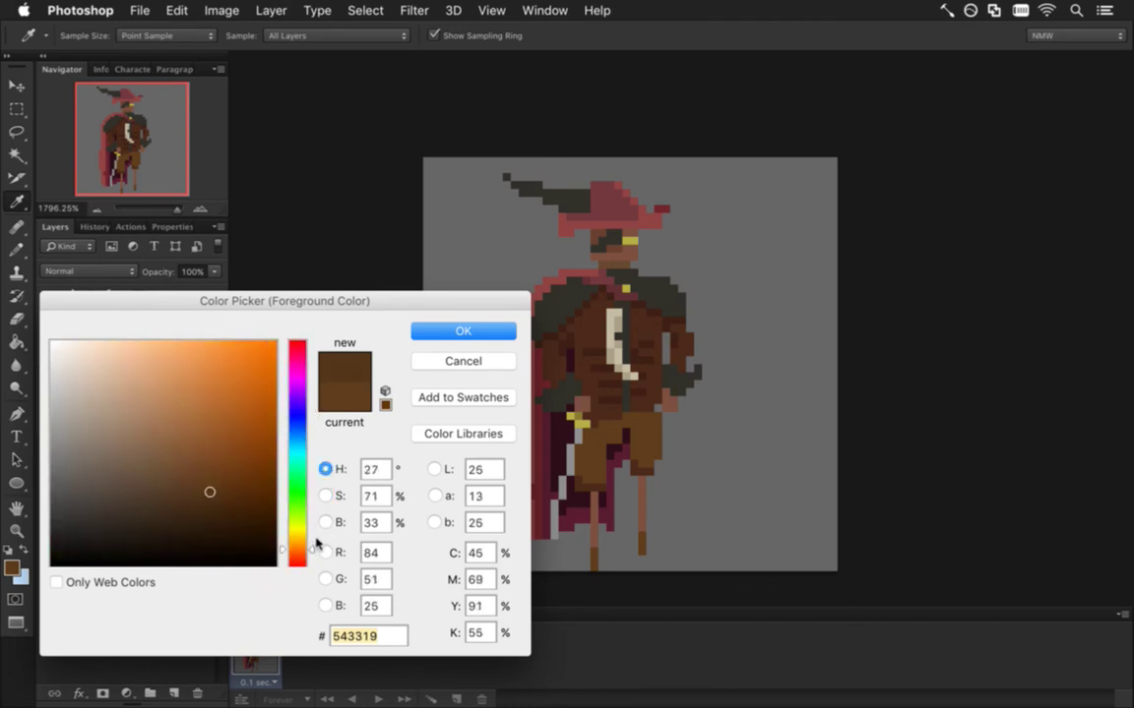
pyautogui.click(472, 360)
pyautogui.press('b')
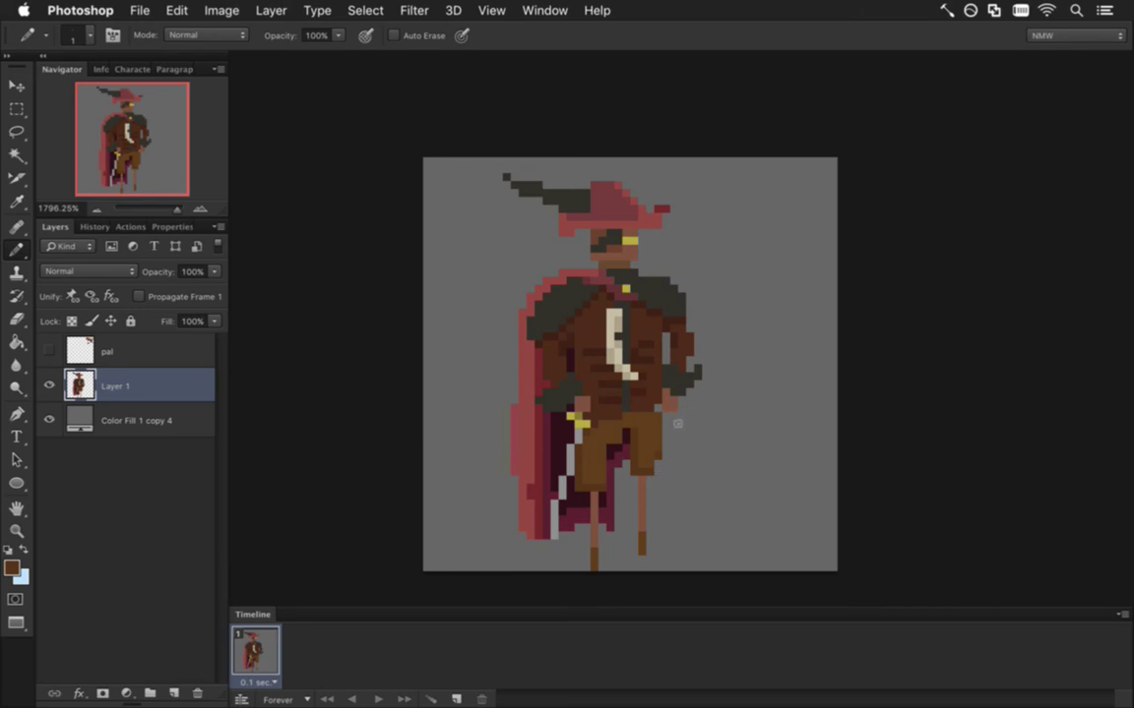
# Draw bands across both thin lower legs and recolour their tips with the jacket's brown
pyautogui.keyDown('alt'); pyautogui.click(581, 329); pyautogui.keyUp('alt')
pyautogui.click(640, 539)
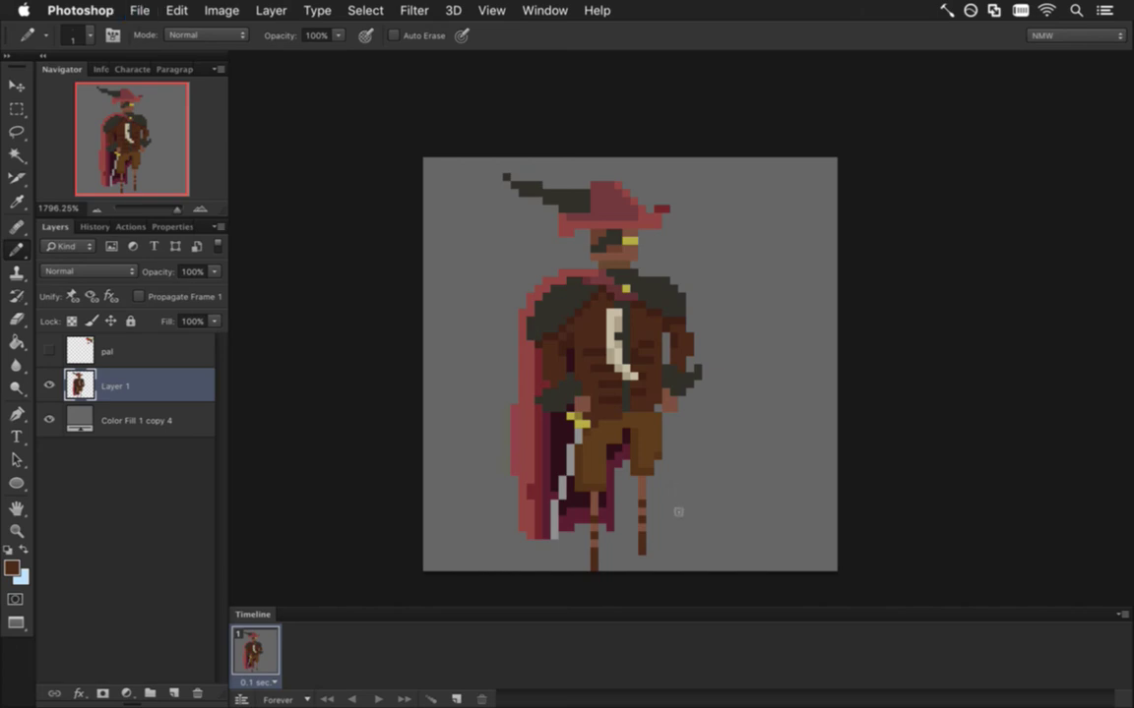
# Mix a bright red, d50d0d, from the hat's colour and repaint the eye with it
pyautogui.press('i')
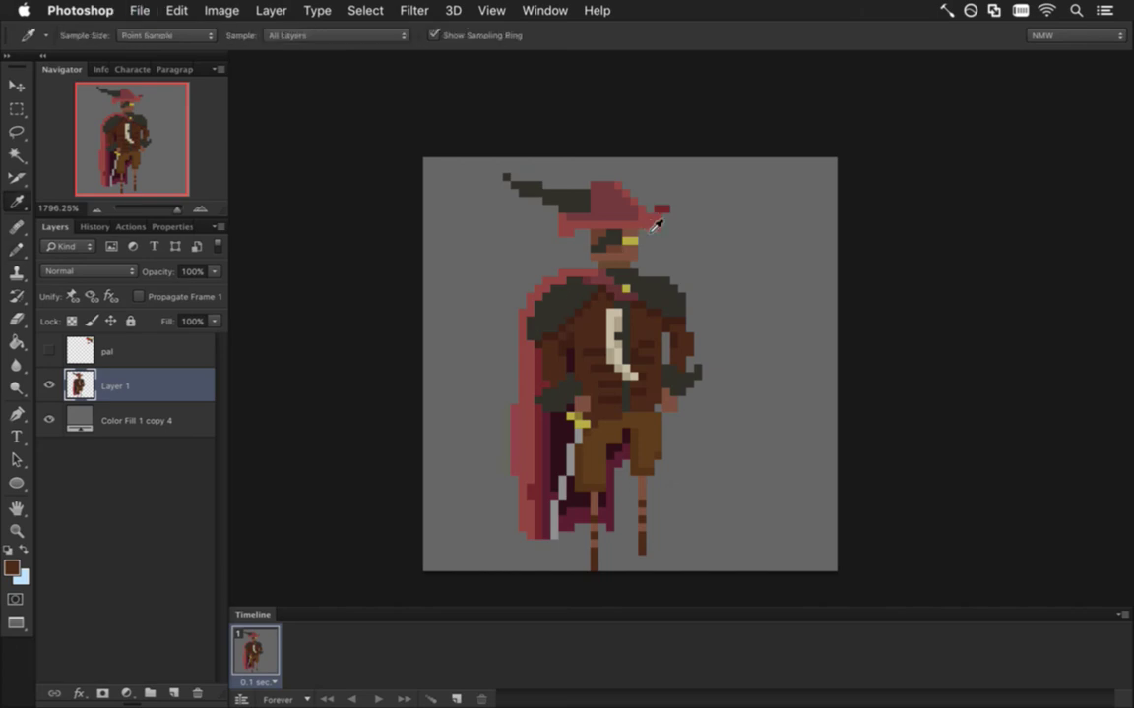
pyautogui.click(653, 229)
pyautogui.click(12, 567)
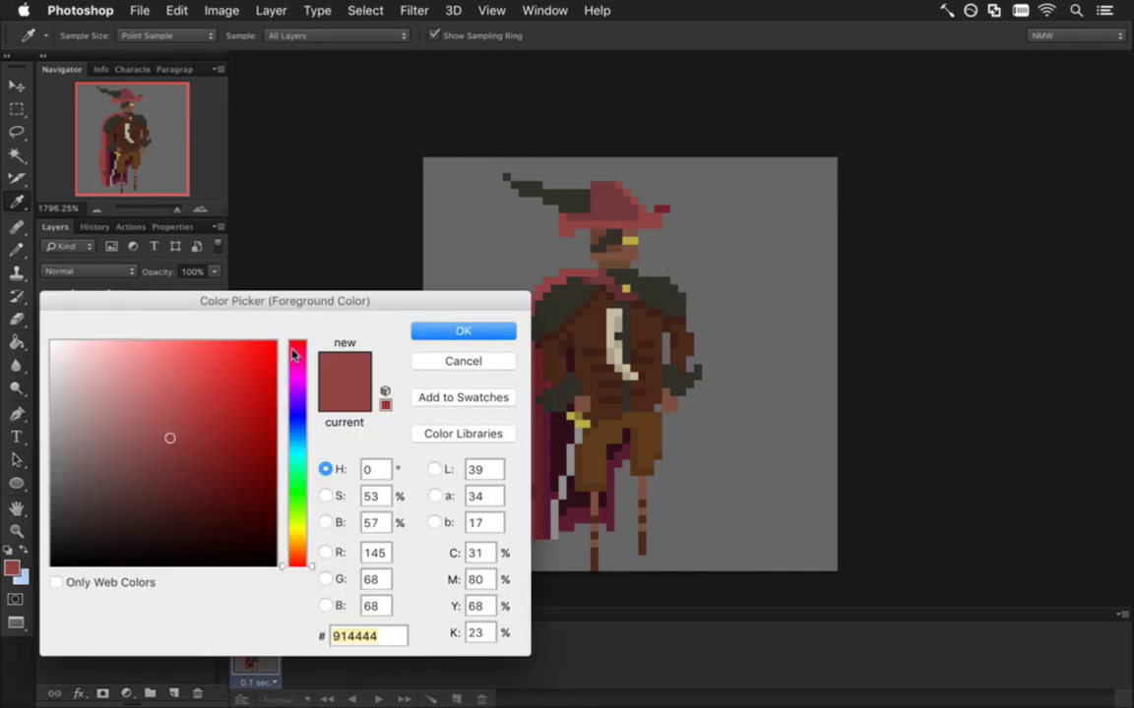
pyautogui.click(325, 496)
pyautogui.moveTo(296, 368); pyautogui.dragTo(298, 357)
pyautogui.click(324, 523)
pyautogui.moveTo(297, 438); pyautogui.dragTo(296, 379)
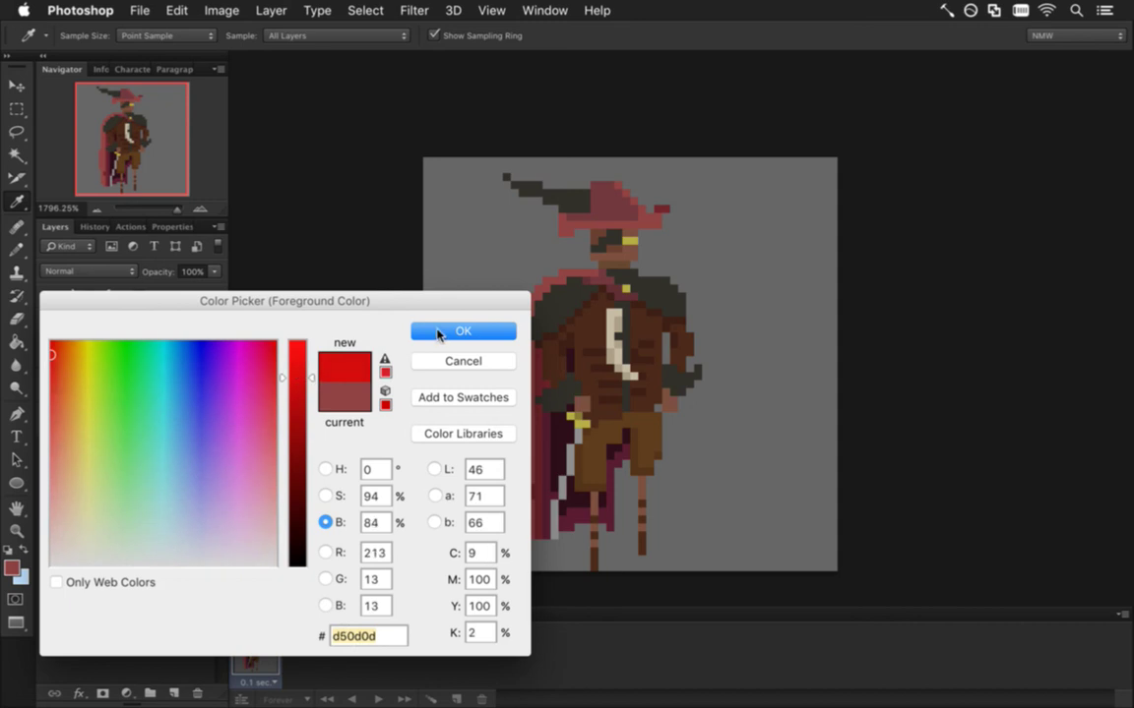
pyautogui.click(440, 331)
pyautogui.press('b')
pyautogui.click(634, 240)
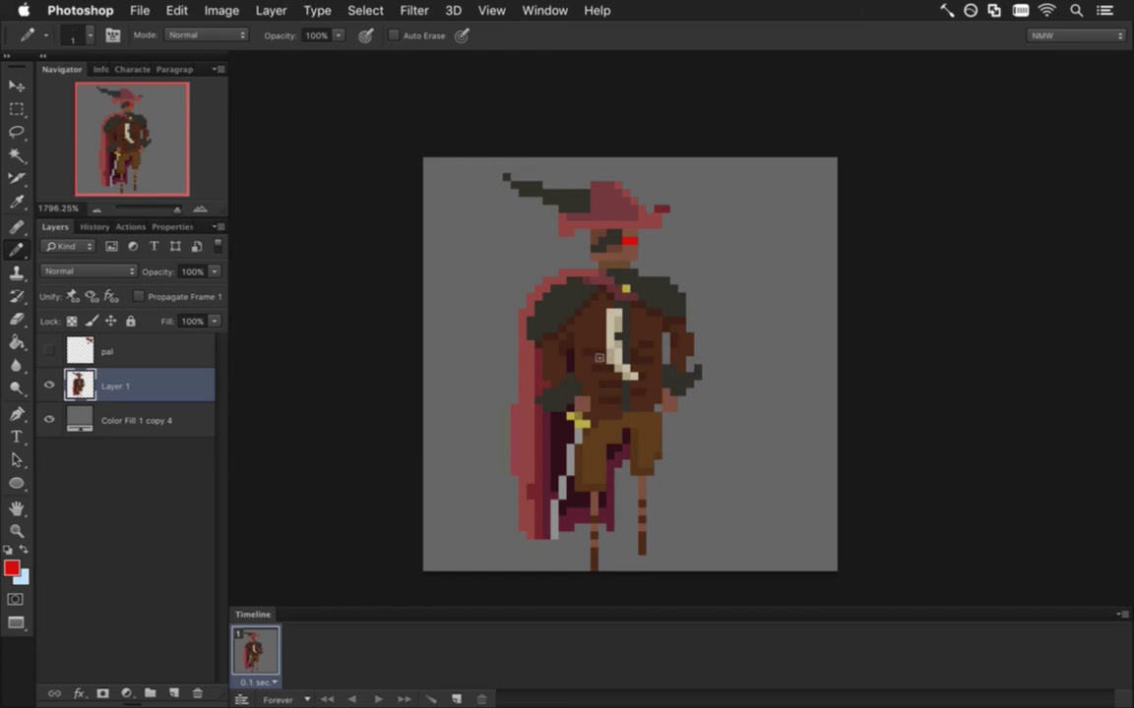
# Try red on the cape clasp and sword hilt, darken the red to ac0b0b, and undo the clasp and hilt changes
pyautogui.click(626, 290)
pyautogui.moveTo(572, 417); pyautogui.dragTo(585, 423)
pyautogui.click(13, 568)
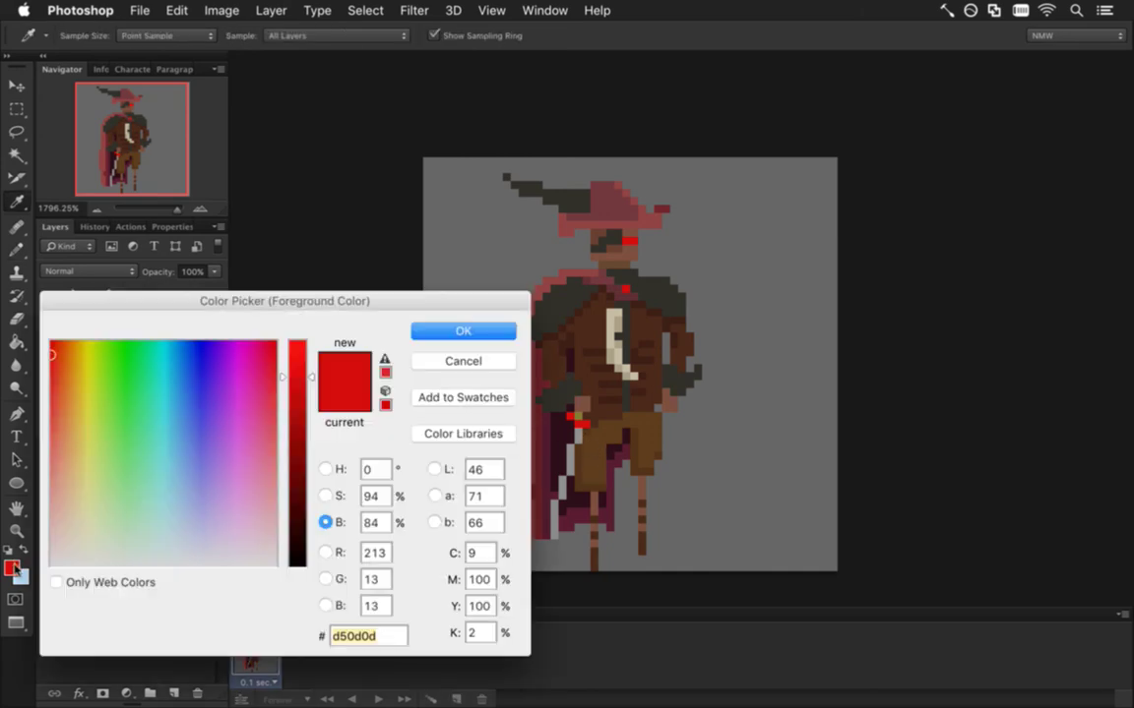
pyautogui.moveTo(298, 397); pyautogui.dragTo(298, 420)
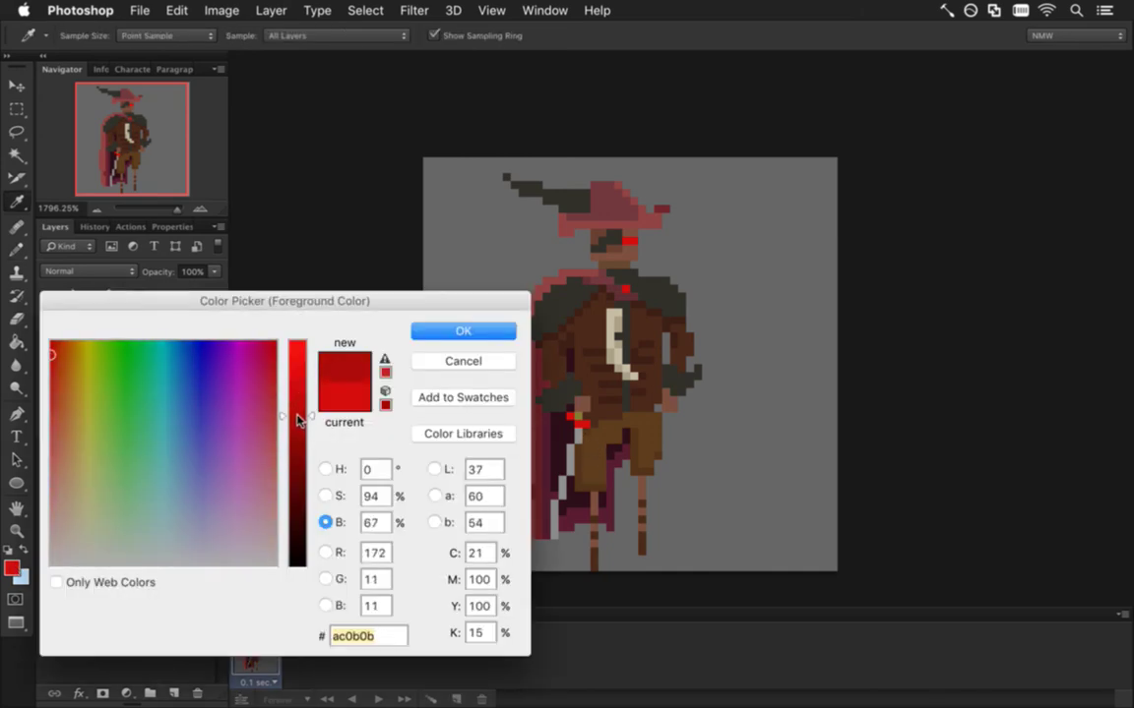
pyautogui.click(462, 331)
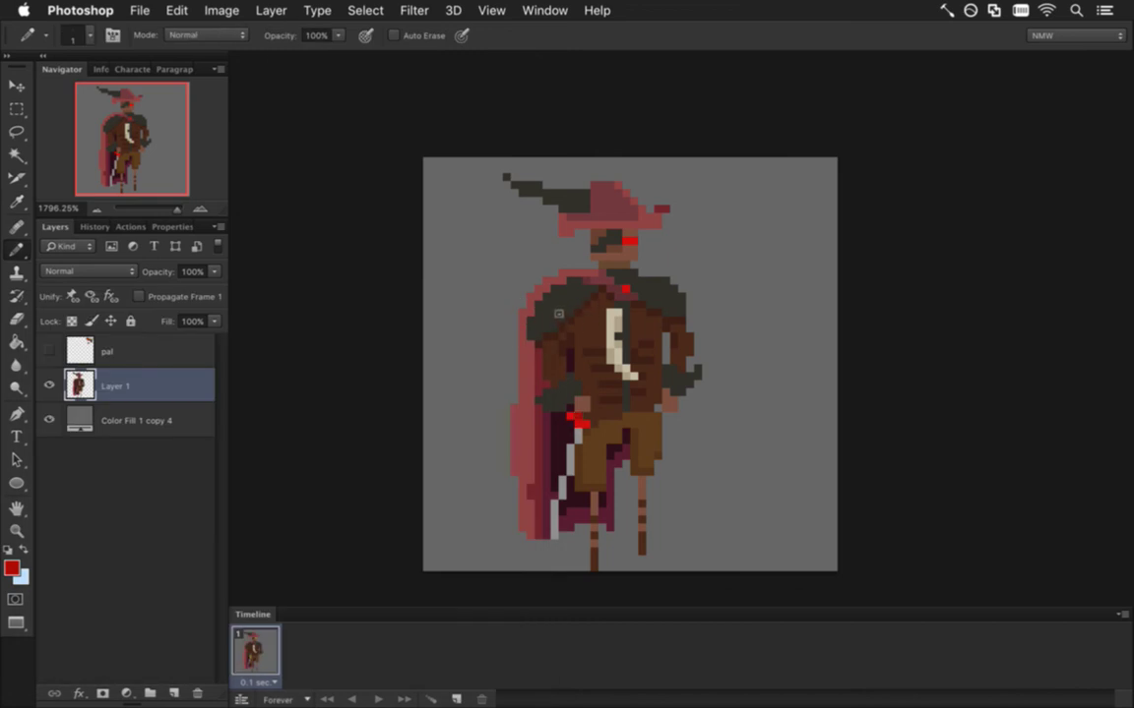
pyautogui.click(563, 421)
pyautogui.press('super+z')
pyautogui.press('super+z')
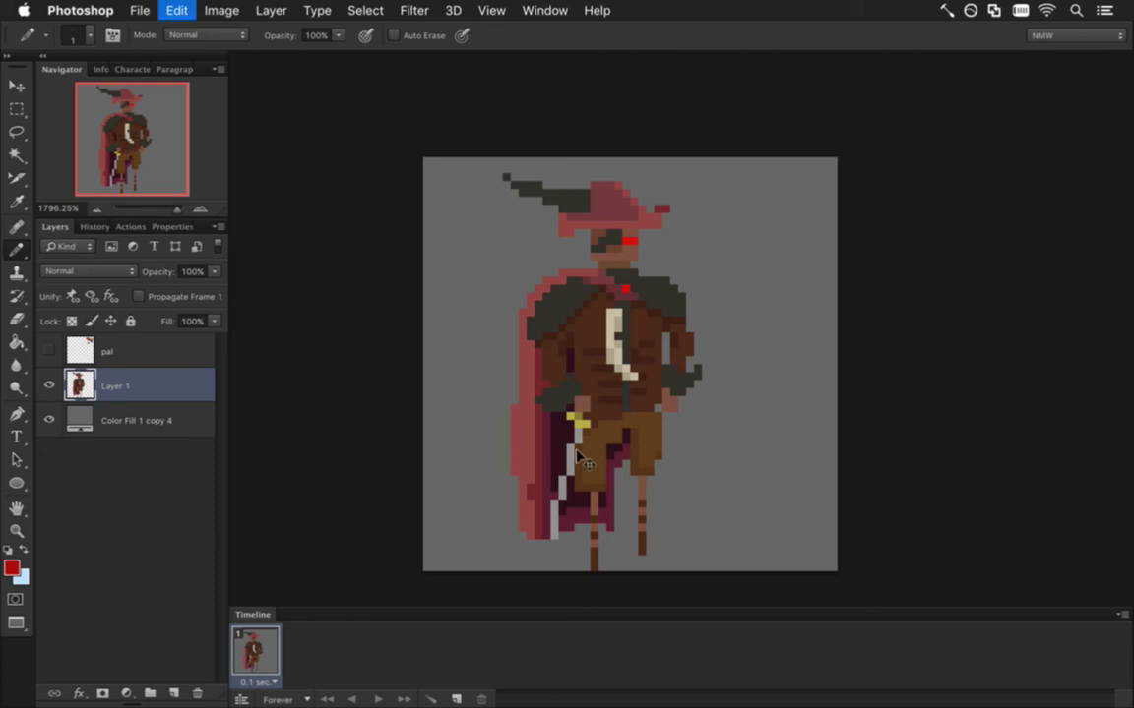
pyautogui.press('super+z')
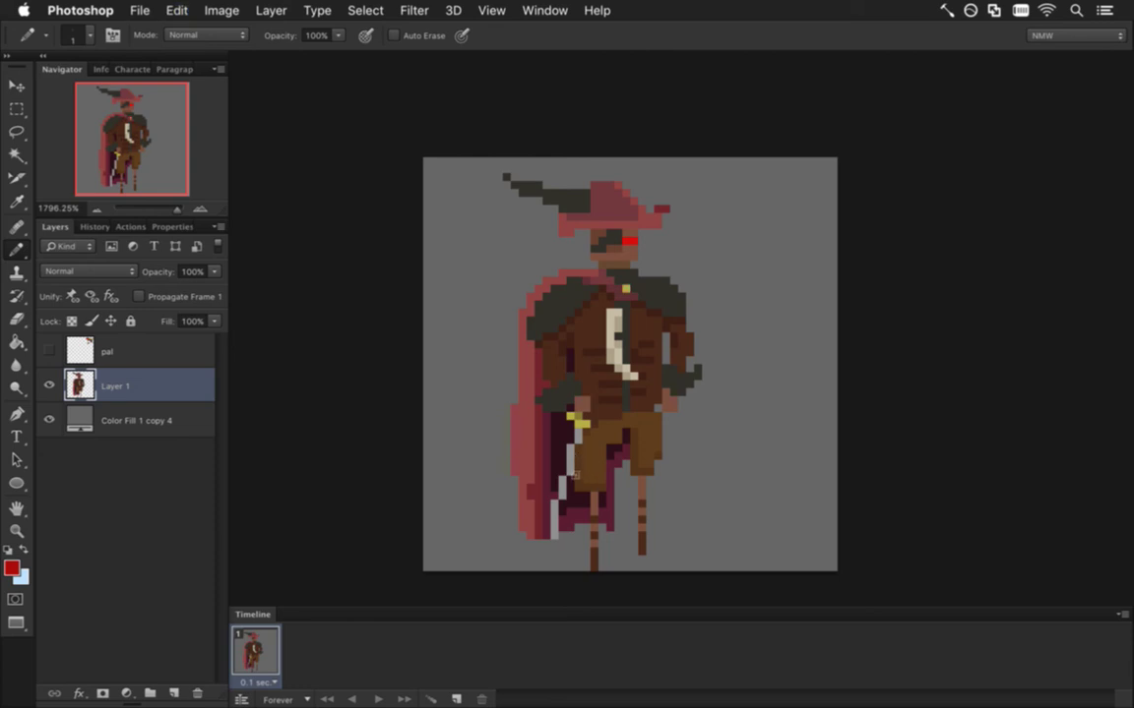
# Try recolouring the cape clasp with a colour sampled from the jacket front and undo it
pyautogui.keyDown('alt'); pyautogui.click(625, 309); pyautogui.keyUp('alt')
pyautogui.click(626, 288)
pyautogui.press('alt')
pyautogui.press('super+z')
# Trim the feather's base with the crown's red and shade the underside of the brim with the cape's dark maroon
pyautogui.keyDown('alt'); pyautogui.click(541, 192); pyautogui.keyUp('alt')
pyautogui.press('alt')
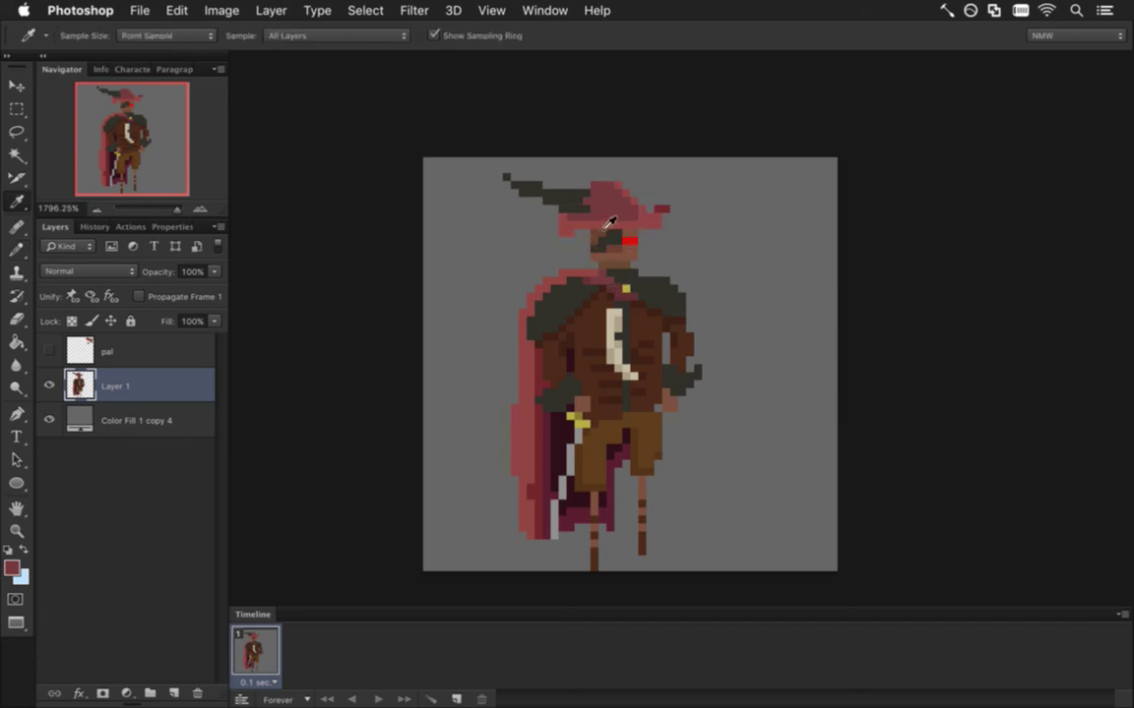
pyautogui.keyDown('alt'); pyautogui.click(553, 443); pyautogui.keyUp('alt')
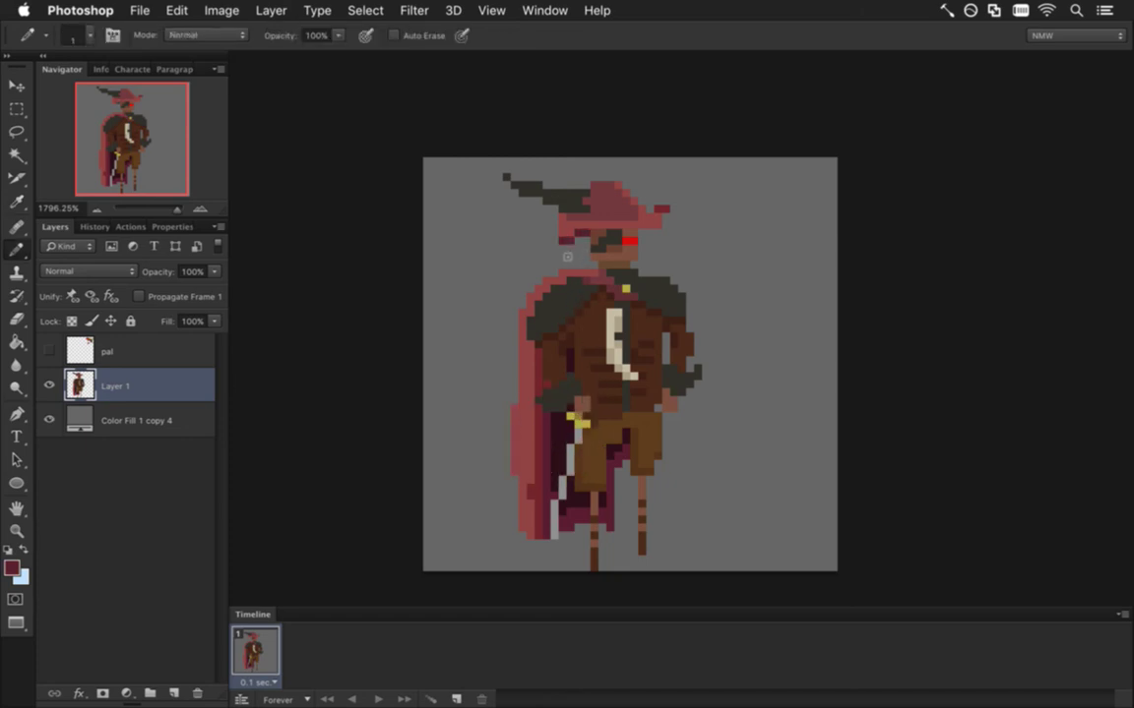
pyautogui.click(586, 241)
# Erase the brim's dark front tip, redraw it upturned in light red, and remove its outermost pixel
pyautogui.press('e')
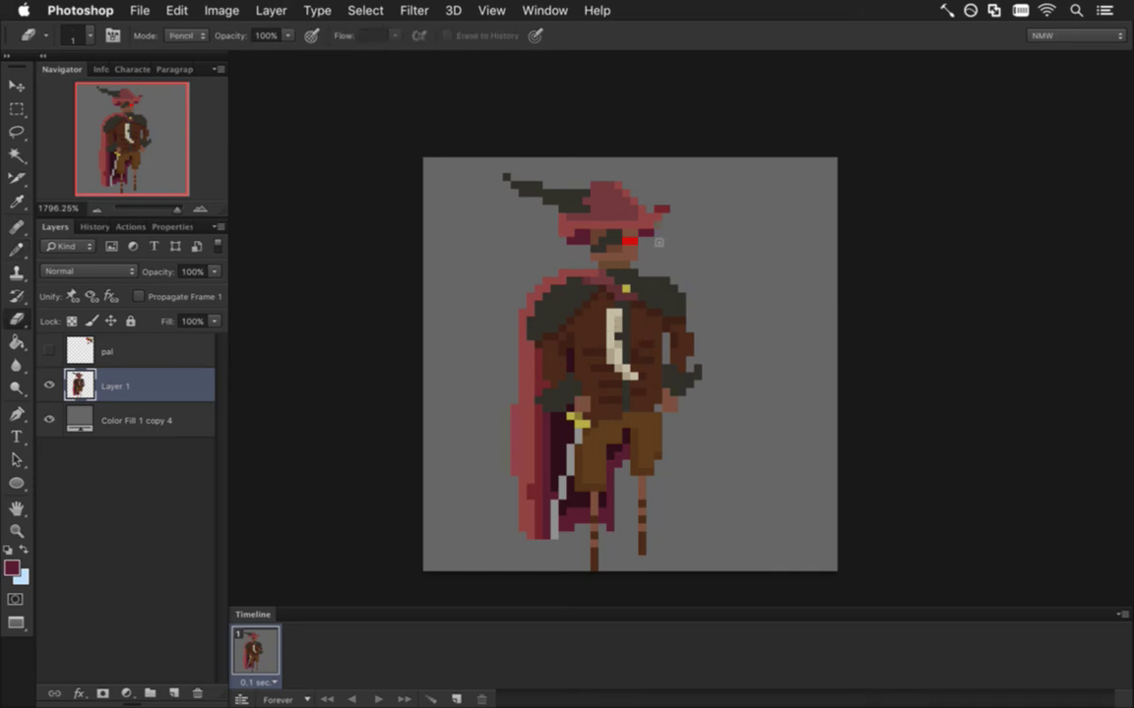
pyautogui.click(665, 209)
pyautogui.press('i')
pyautogui.click(660, 226)
pyautogui.press('b')
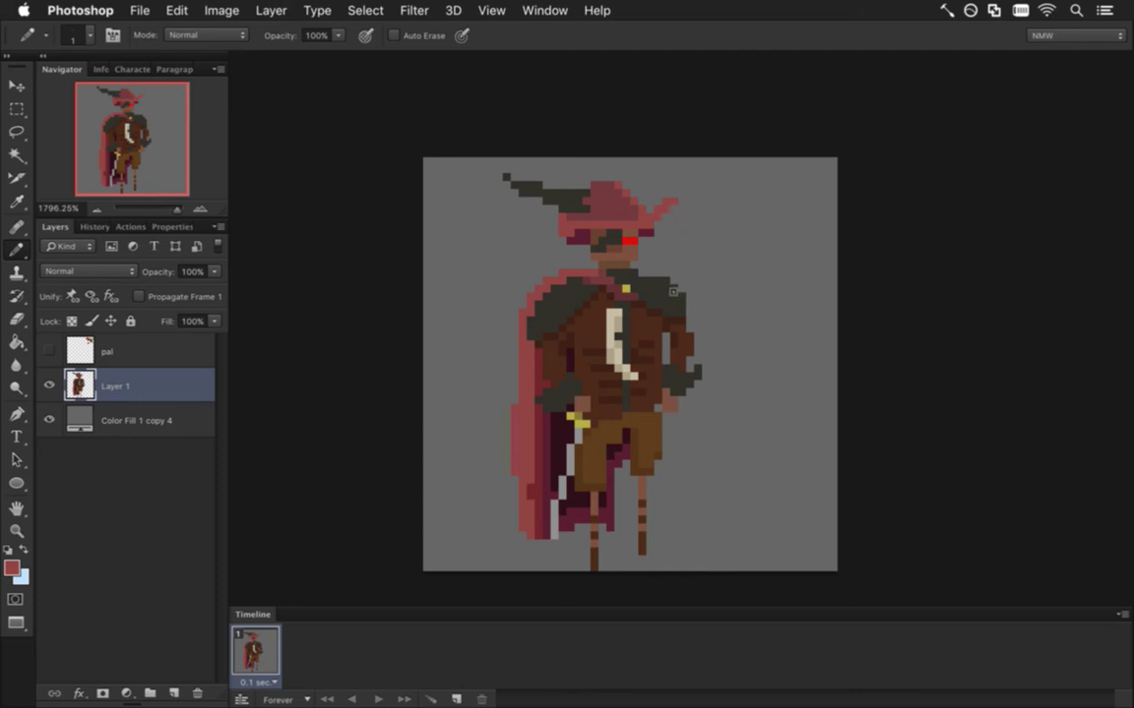
pyautogui.press('e')
pyautogui.click(675, 204)
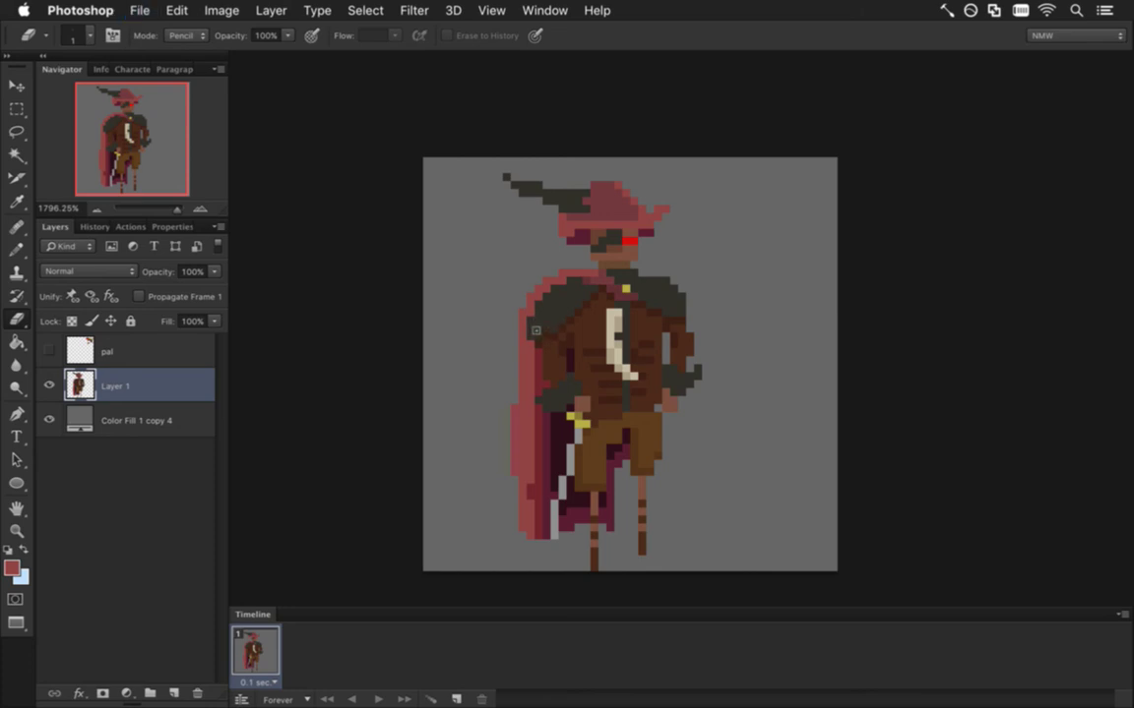
# Try repainting the eye with the shirt's cream at full opacity and undo it
pyautogui.press('i')
pyautogui.click(615, 315)
pyautogui.press('b')
pyautogui.click(629, 241)
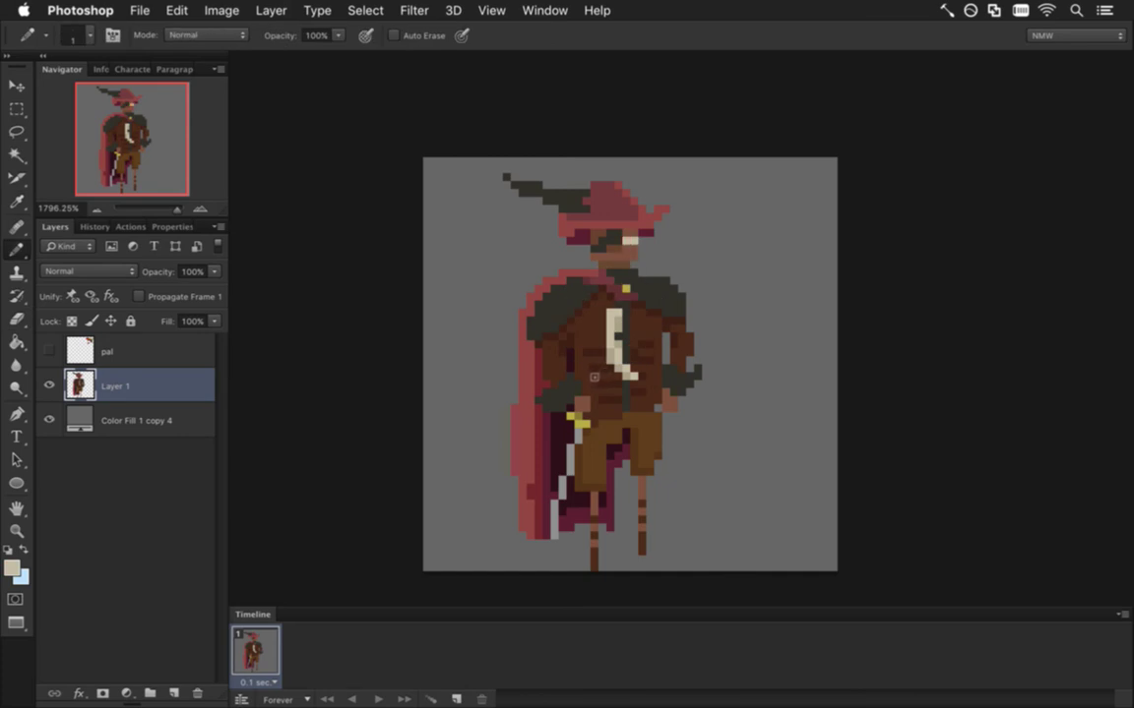
pyautogui.press('super+z')
# Try painting the eye with the shirt's cream at 50% opacity
pyautogui.press('i')
pyautogui.click(611, 318)
pyautogui.press('b')
pyautogui.press('5')
pyautogui.moveTo(626, 240); pyautogui.dragTo(634, 240)
pyautogui.press('i')
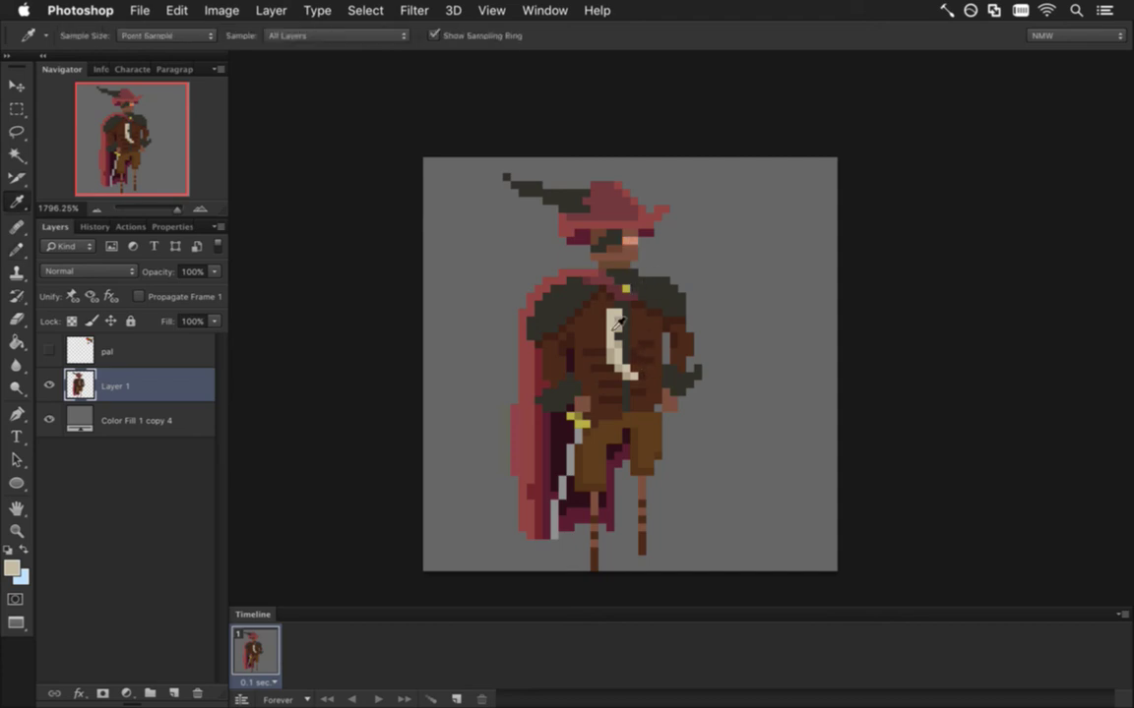
# Paint the eye in full-opacity cream, extend it across the eye patch, and draw dark grey hair and markings on the face
pyautogui.press('b')
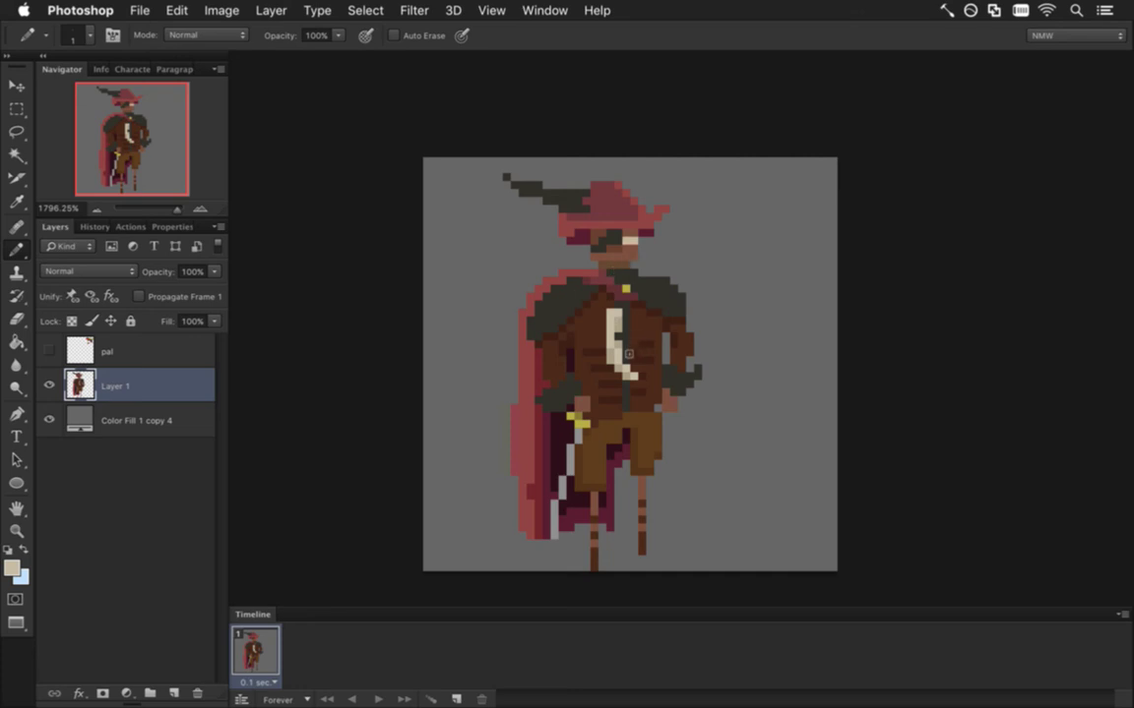
pyautogui.click(618, 240)
pyautogui.click(606, 239)
pyautogui.keyDown('alt'); pyautogui.click(543, 219); pyautogui.keyUp('alt')
pyautogui.click(594, 274)
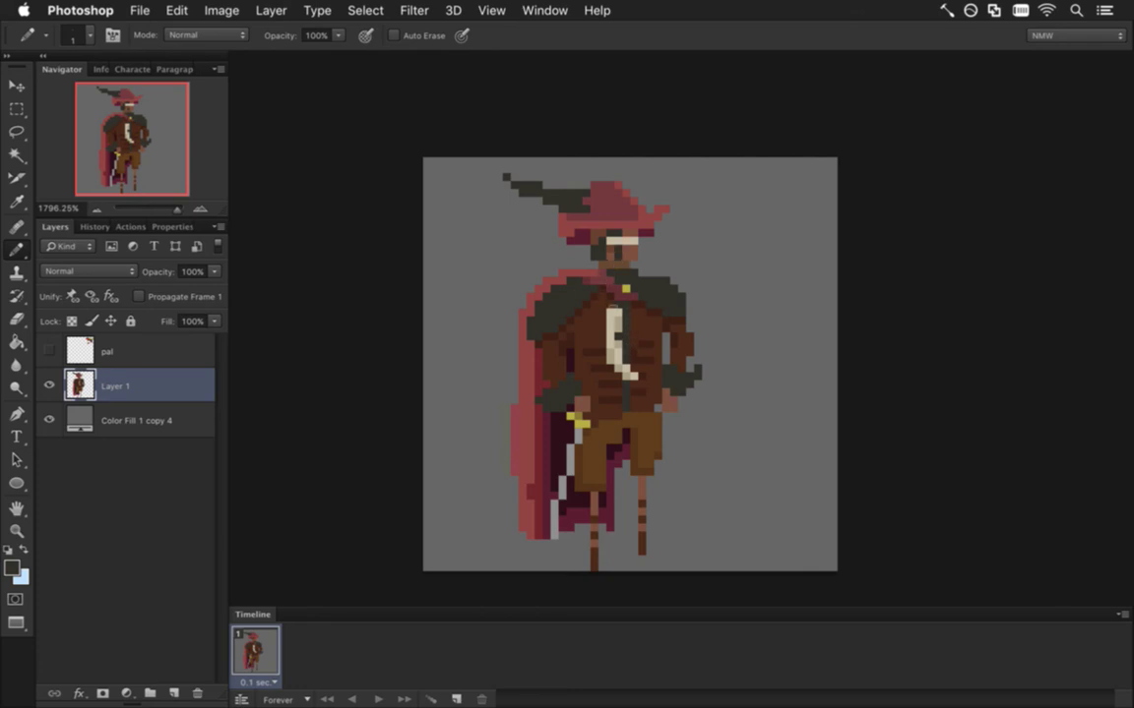
# Mix a darker brown from the sampled face colour and shade the face and neck with it
pyautogui.press('i')
pyautogui.click(595, 251)
pyautogui.press('b')
pyautogui.click(12, 568)
pyautogui.moveTo(284, 497); pyautogui.dragTo(283, 485)
pyautogui.click(492, 331)
pyautogui.click(12, 568)
pyautogui.click(297, 506)
pyautogui.click(462, 331)
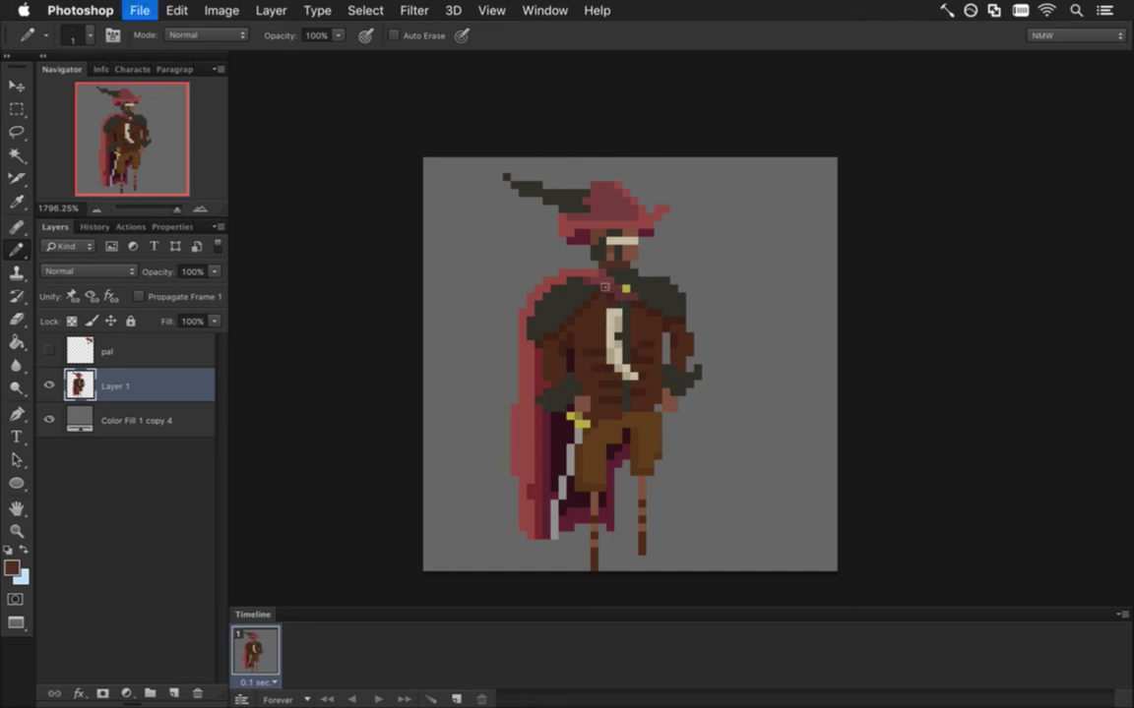
# Sample the cream and dot light stripes along the hat's dark feather
pyautogui.press('i')
pyautogui.click(626, 252)
pyautogui.press('b')
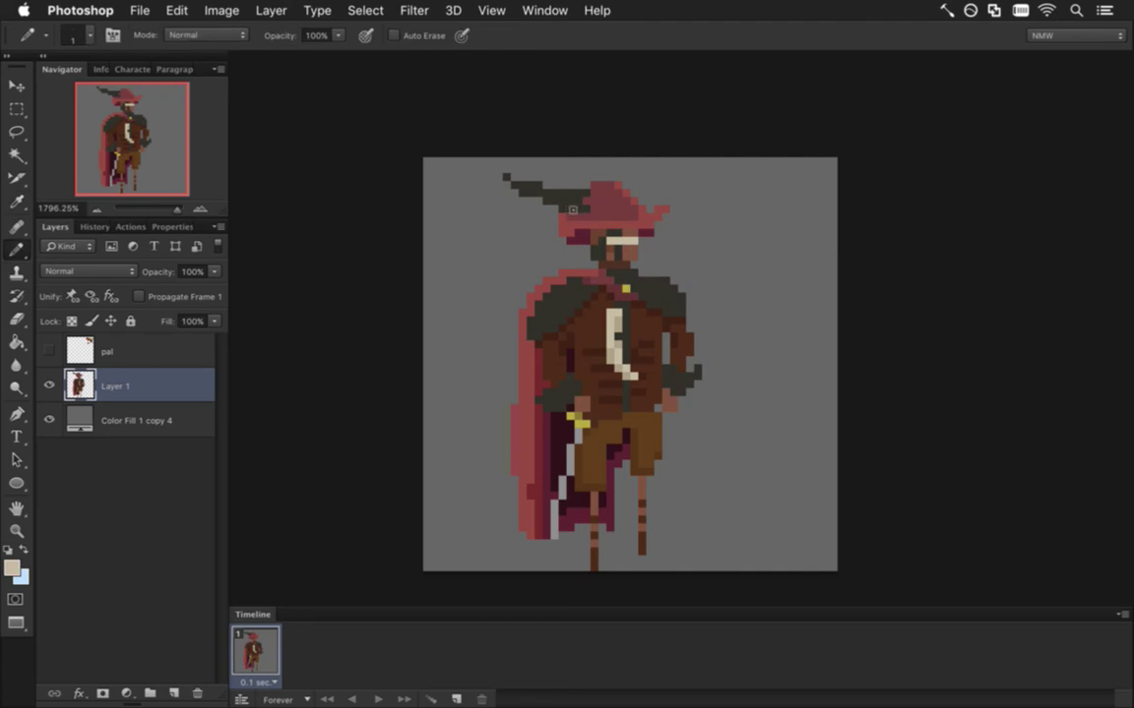
pyautogui.click(558, 200)
pyautogui.click(537, 192)
pyautogui.click(517, 184)
# Rework the feather's stripes with dark grey and a darker beige, and hide the grey Color Fill 1 copy 4 background layer
pyautogui.press('i')
pyautogui.click(554, 292)
pyautogui.press('b')
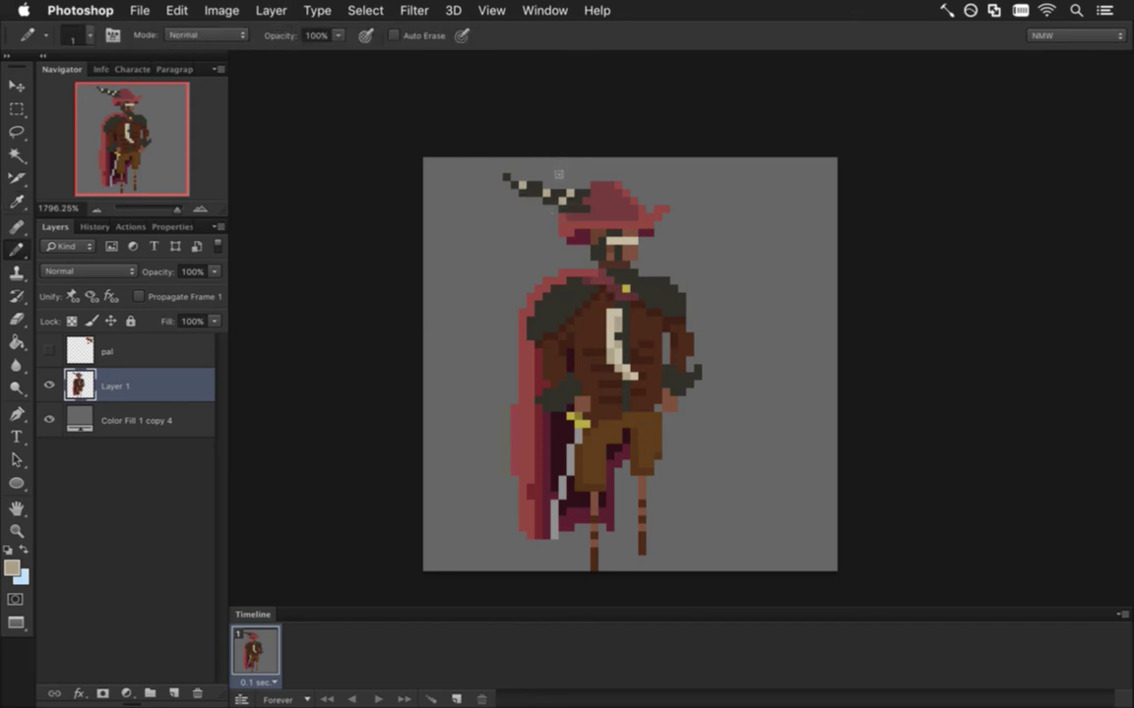
pyautogui.keyDown('alt'); pyautogui.click(517, 184); pyautogui.keyUp('alt')
pyautogui.press('alt')
pyautogui.keyDown('alt'); pyautogui.click(578, 201); pyautogui.keyUp('alt')
pyautogui.click(50, 420)
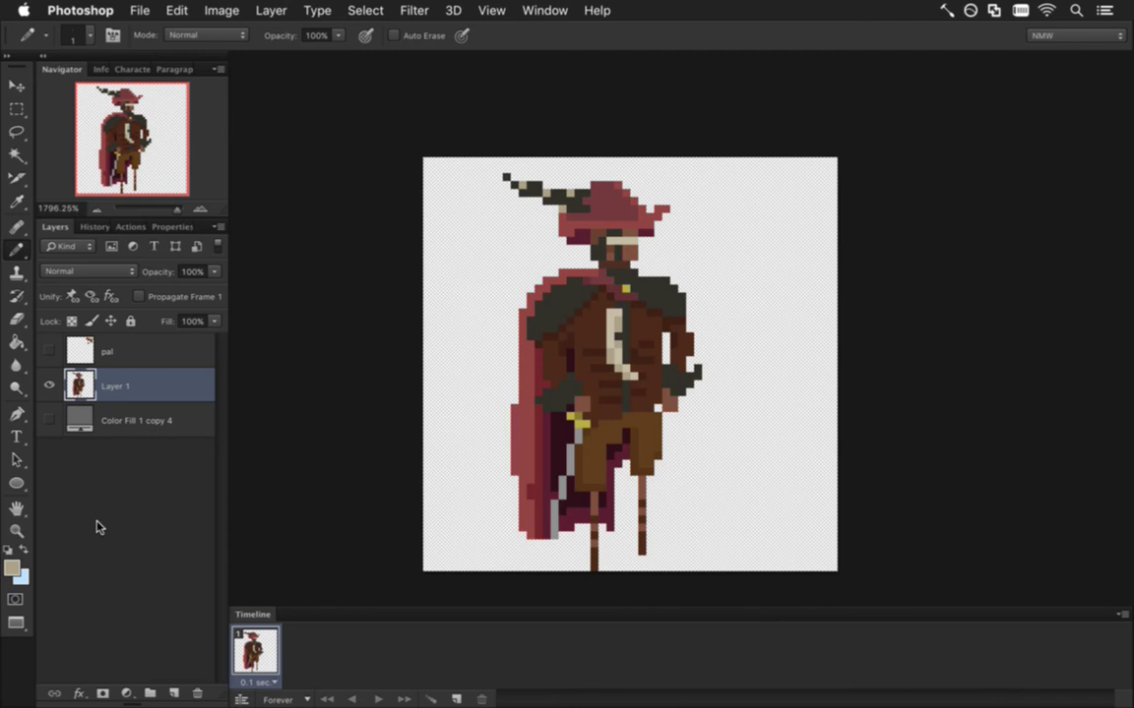
# Export the sprite for web as a transparent PNG-24, replacing the existing CaptainTusk0.png
pyautogui.press('super+alt+shift+s')
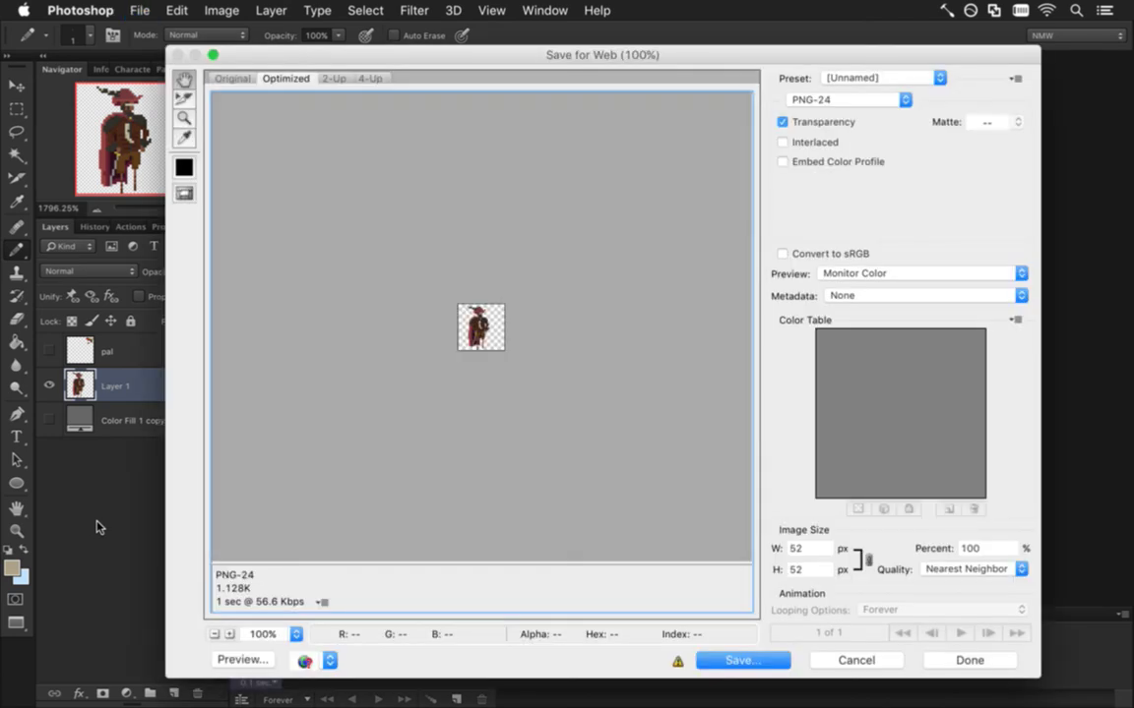
pyautogui.press('Return')
pyautogui.press('Right')
pyautogui.write('0')
pyautogui.press('Return')
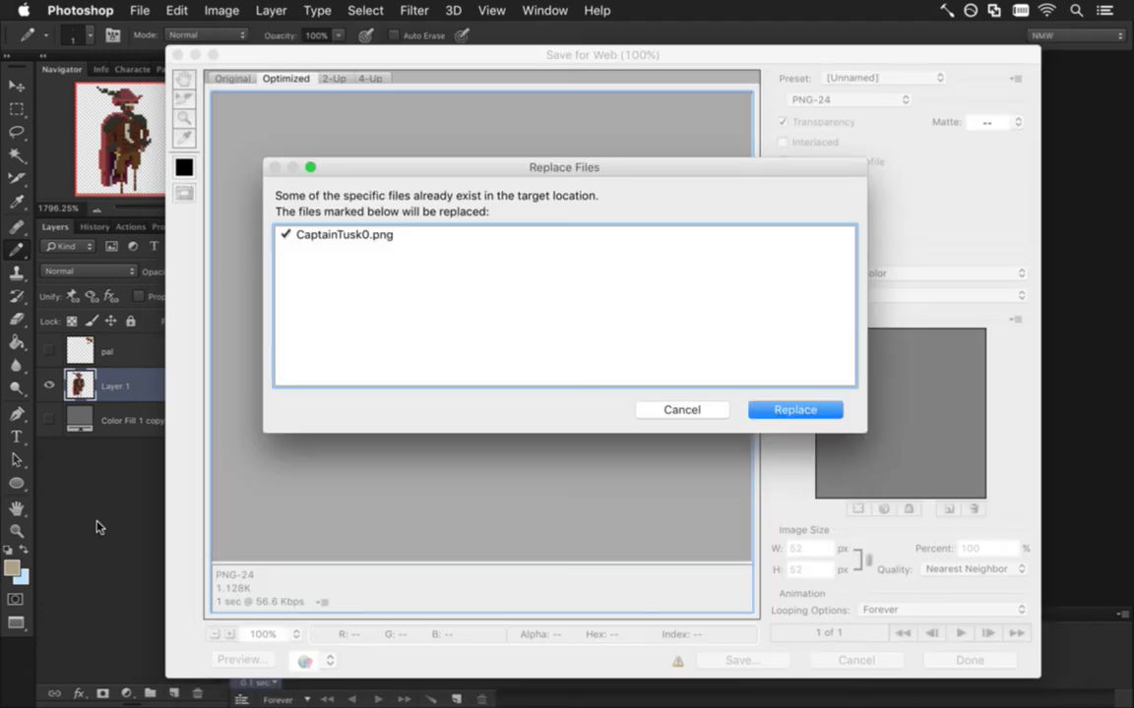
pyautogui.press('Return')
# Switch to Songbringer and walk the hero around below the captain to examine the updated sprite in the room
pyautogui.press('super+Tab')
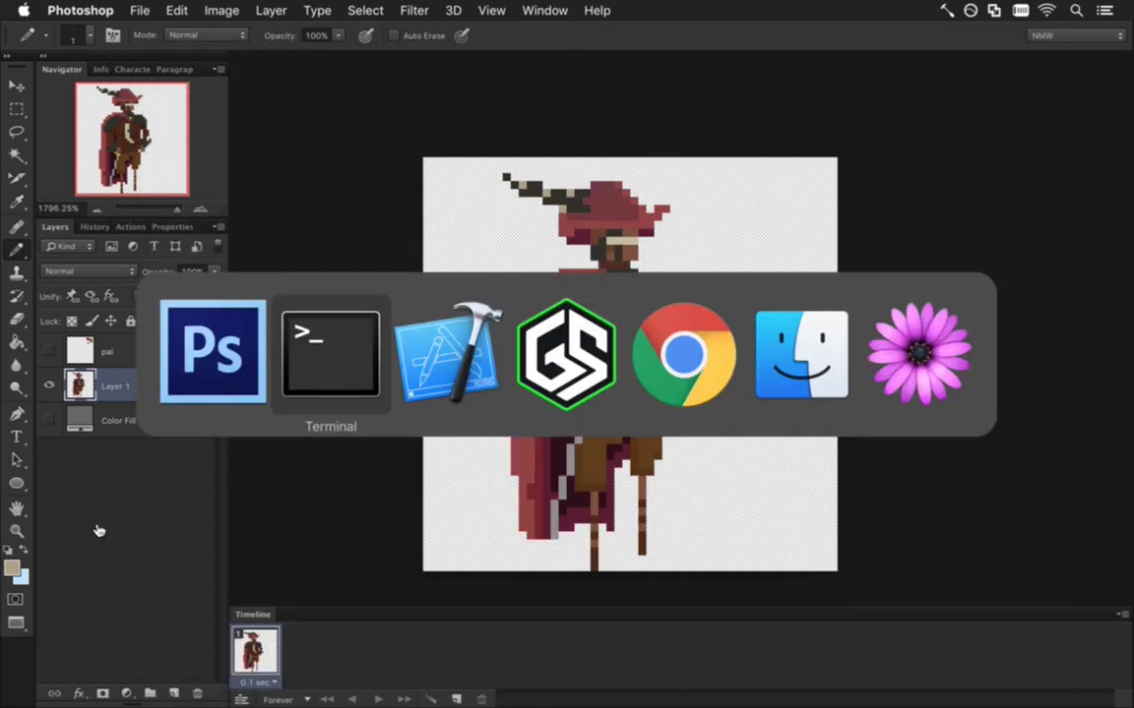
pyautogui.press('super+Tab')
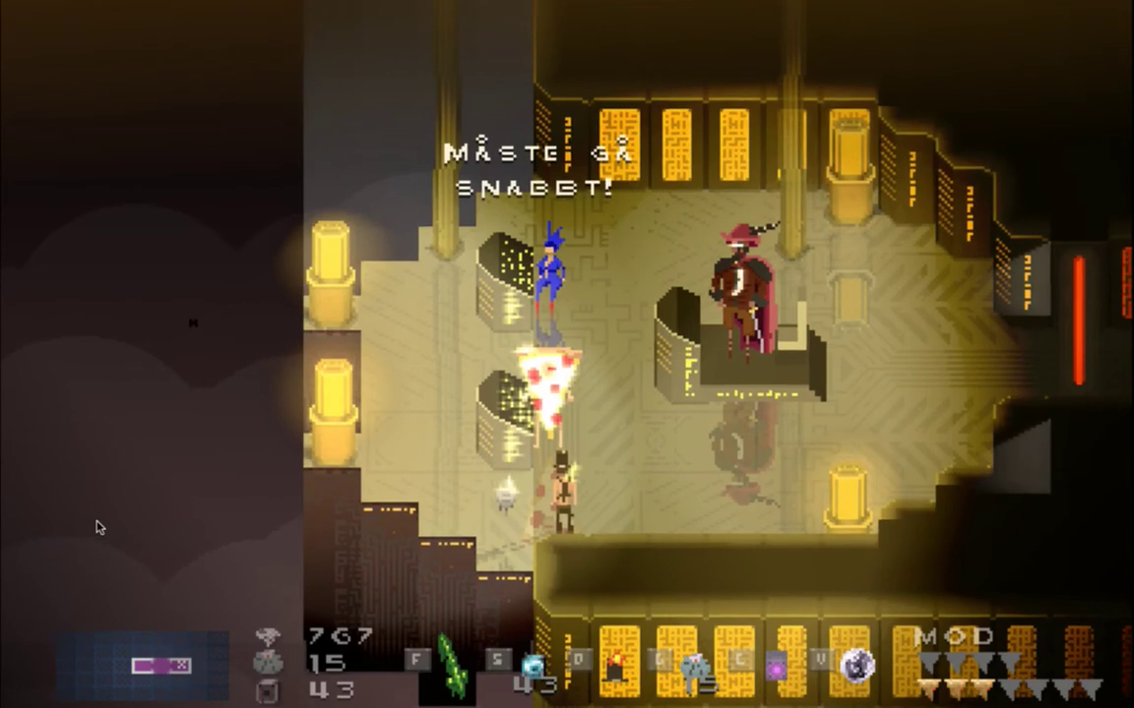
pyautogui.press('Right')
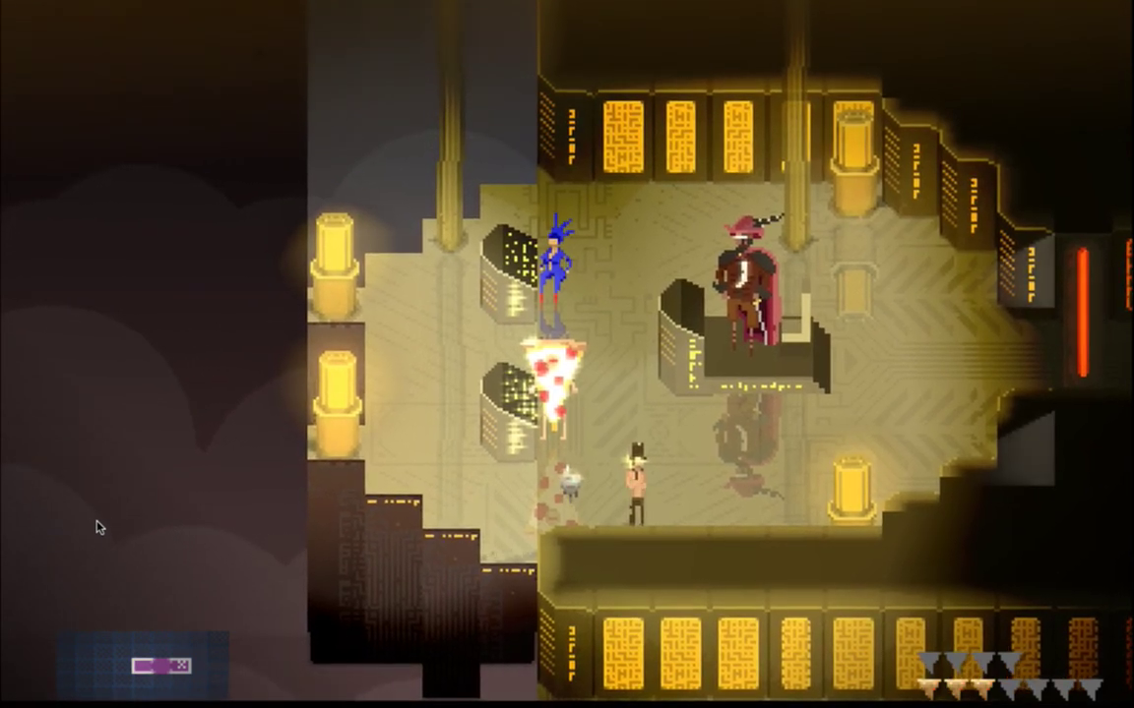
pyautogui.press('d')
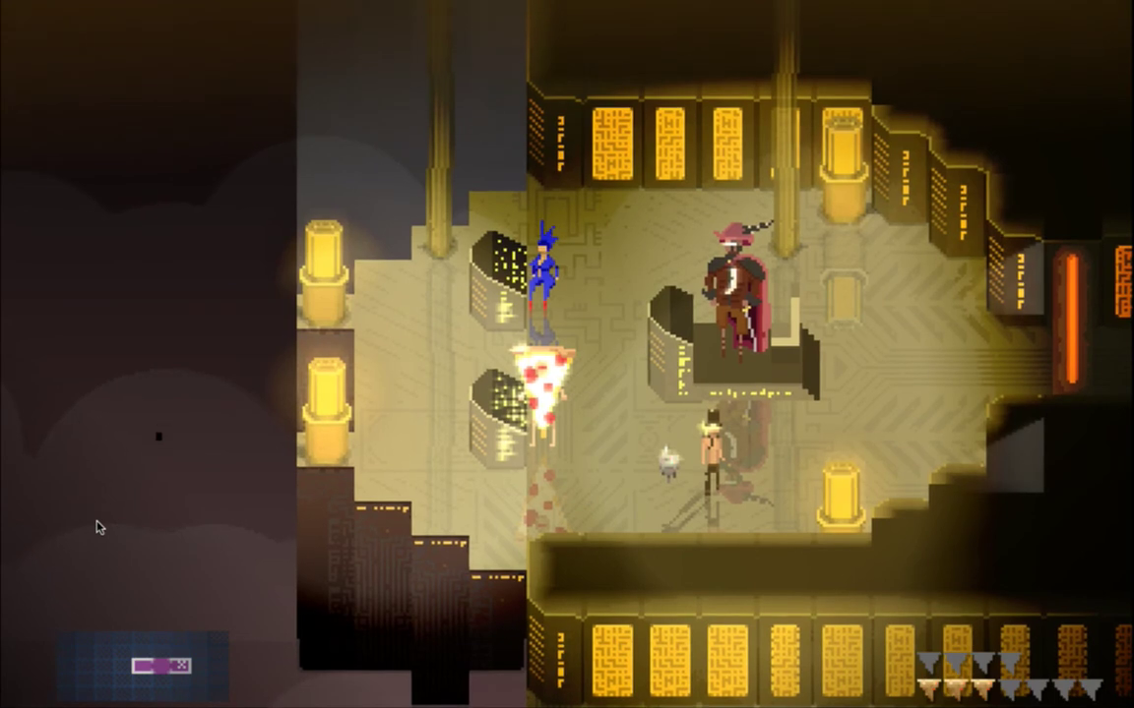
pyautogui.press('a')
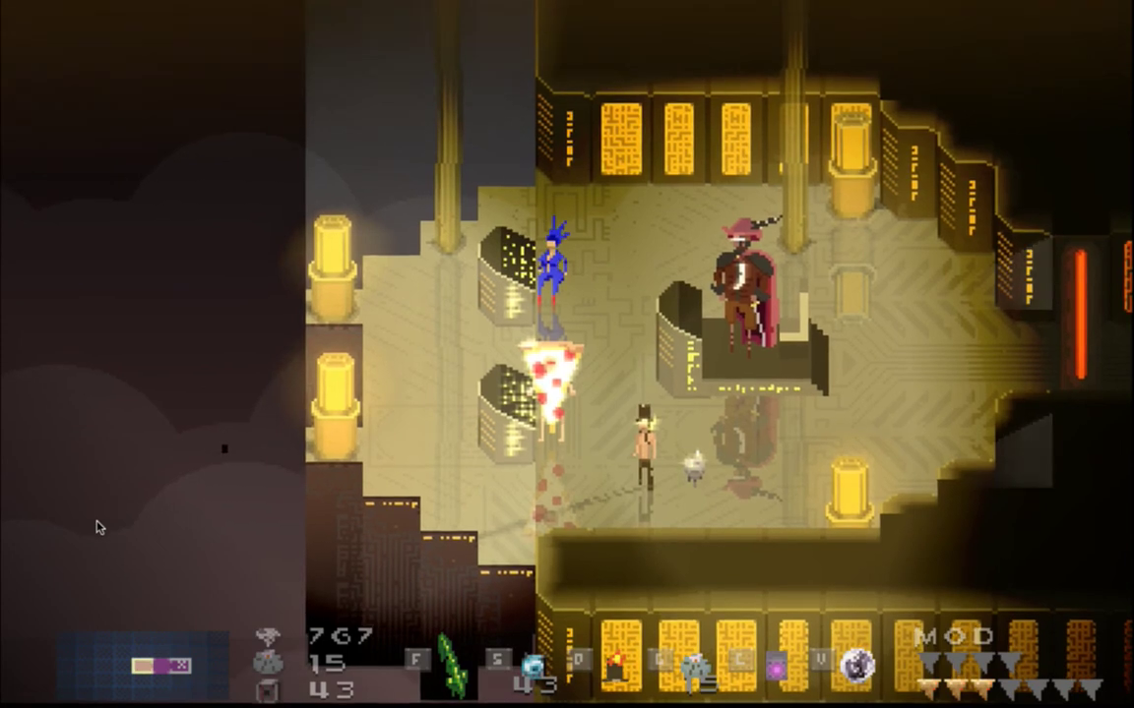
pyautogui.press('a')
pyautogui.press('d')
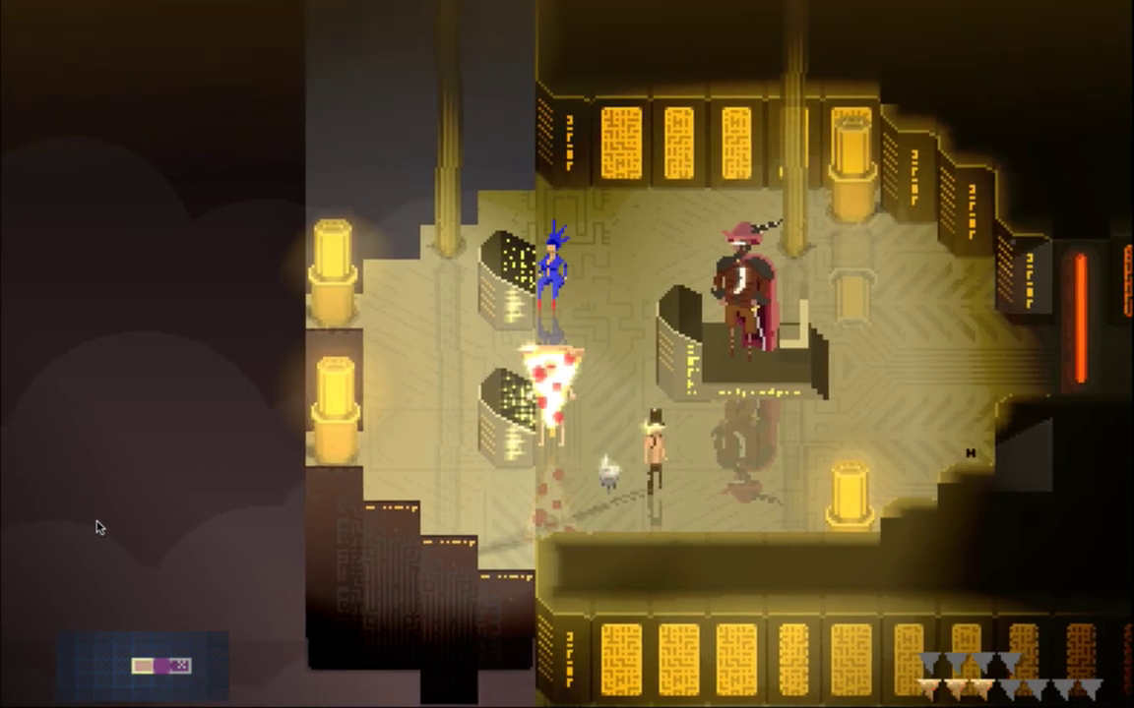
pyautogui.press('d')
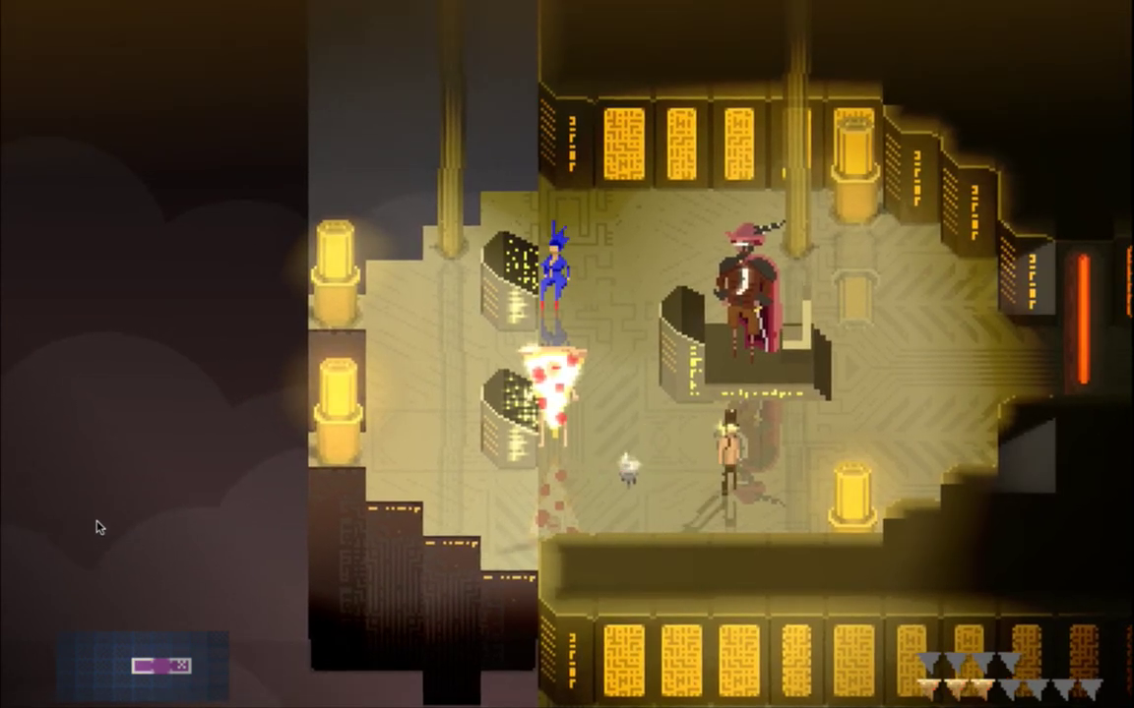
# Swing the hero's sword at the glowing pillars on the room's east side to examine the captain under changed lighting
pyautogui.press('j')
pyautogui.press('d')
pyautogui.press('j')
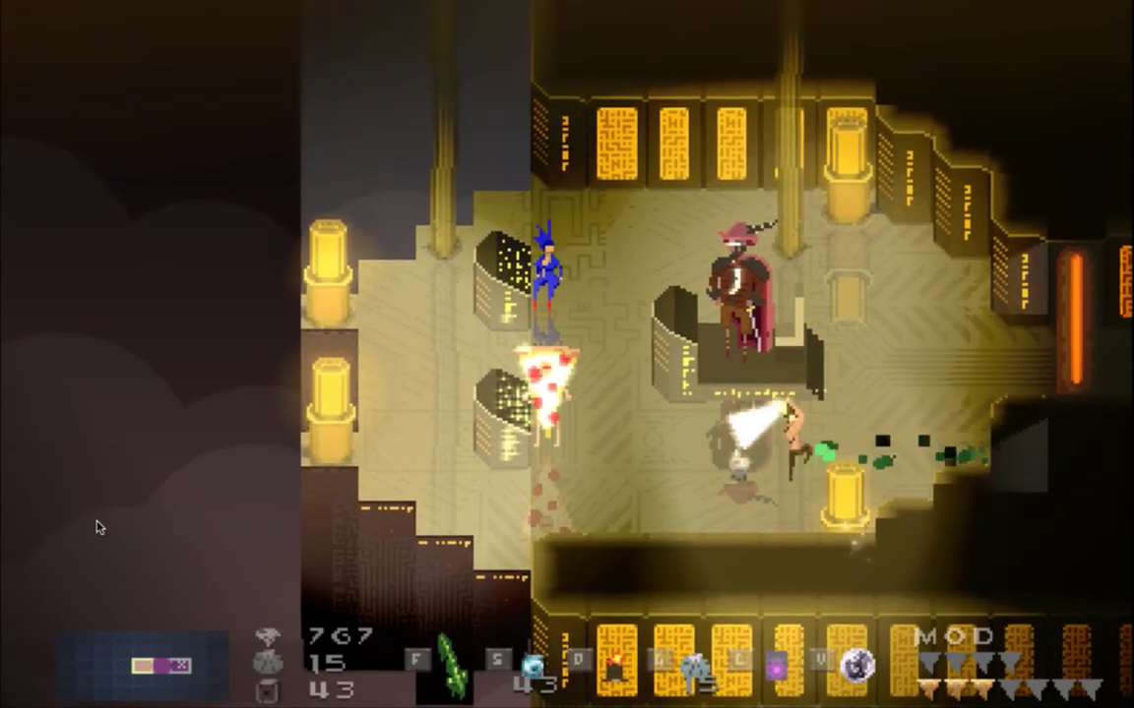
pyautogui.press('d')
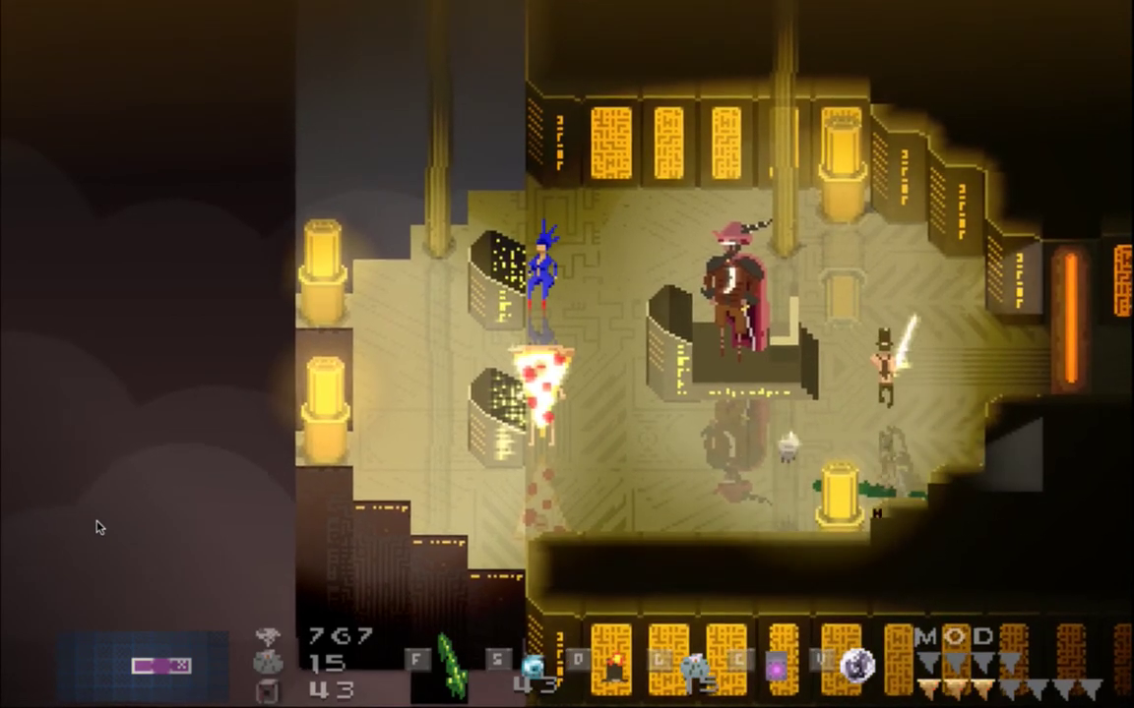
pyautogui.press('w')
pyautogui.press('j')
pyautogui.press('a')
pyautogui.press('j')
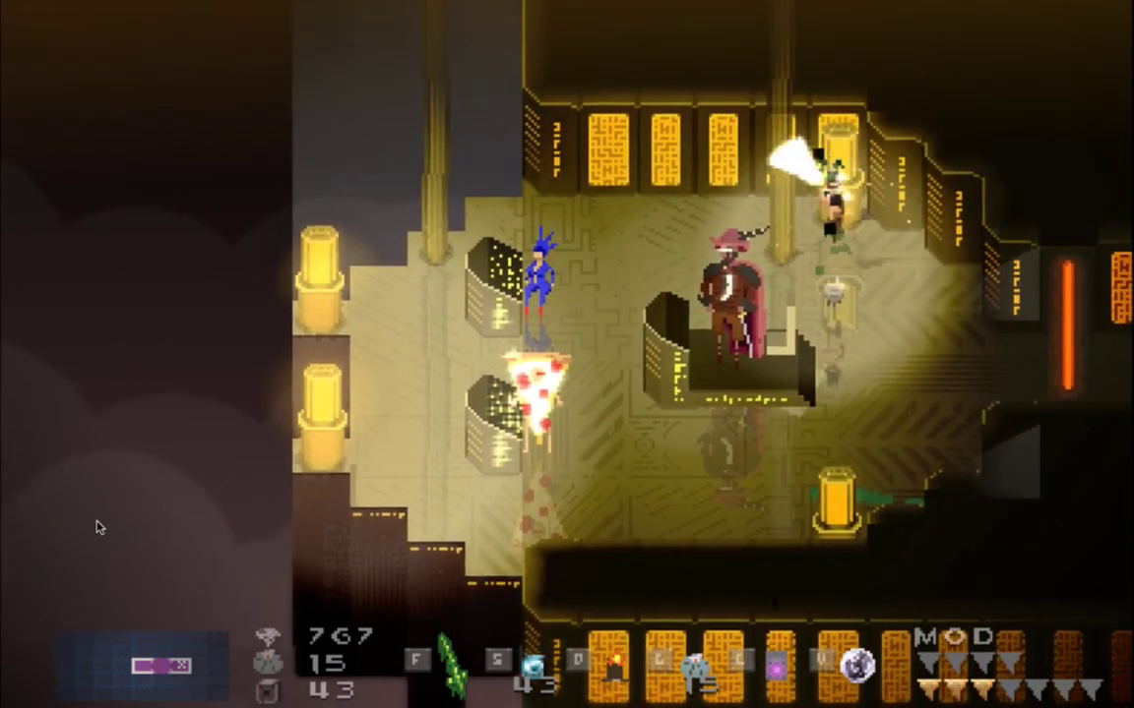
pyautogui.press('s')
pyautogui.press('j')
pyautogui.press('s')
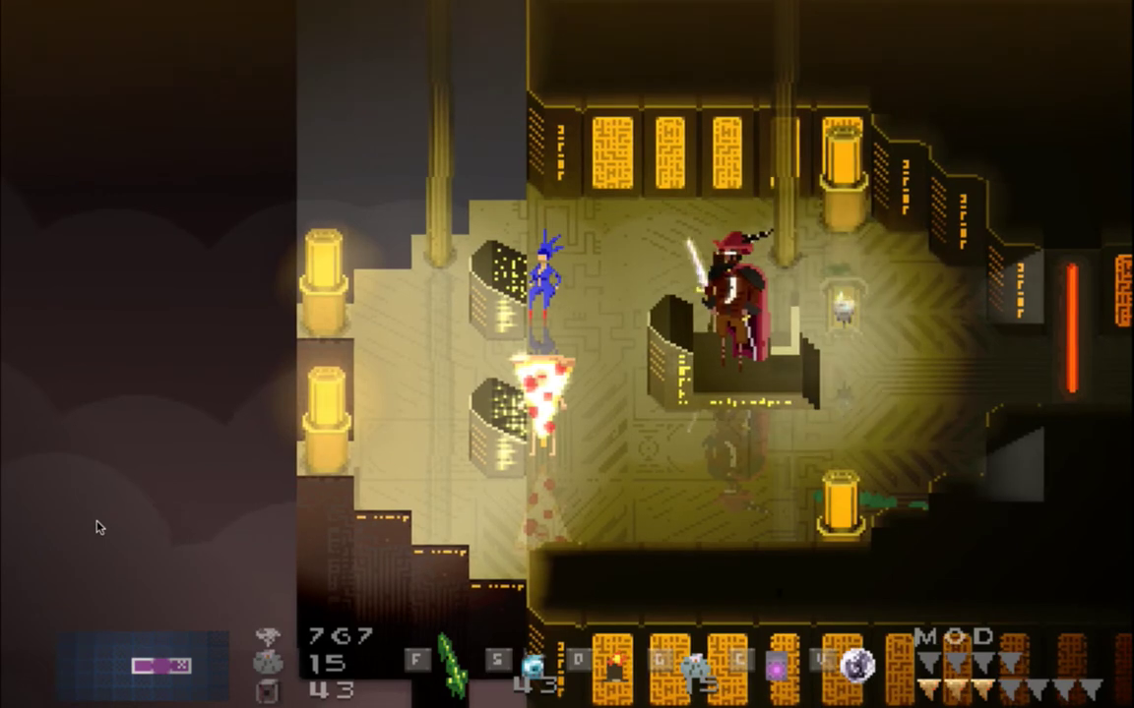
# Take the hero to the room's west end and strike the two glowing pillars there to check the captain in dimmer light
pyautogui.press('a')
pyautogui.press('j')
pyautogui.press('s')
pyautogui.press('a')
pyautogui.press('j')
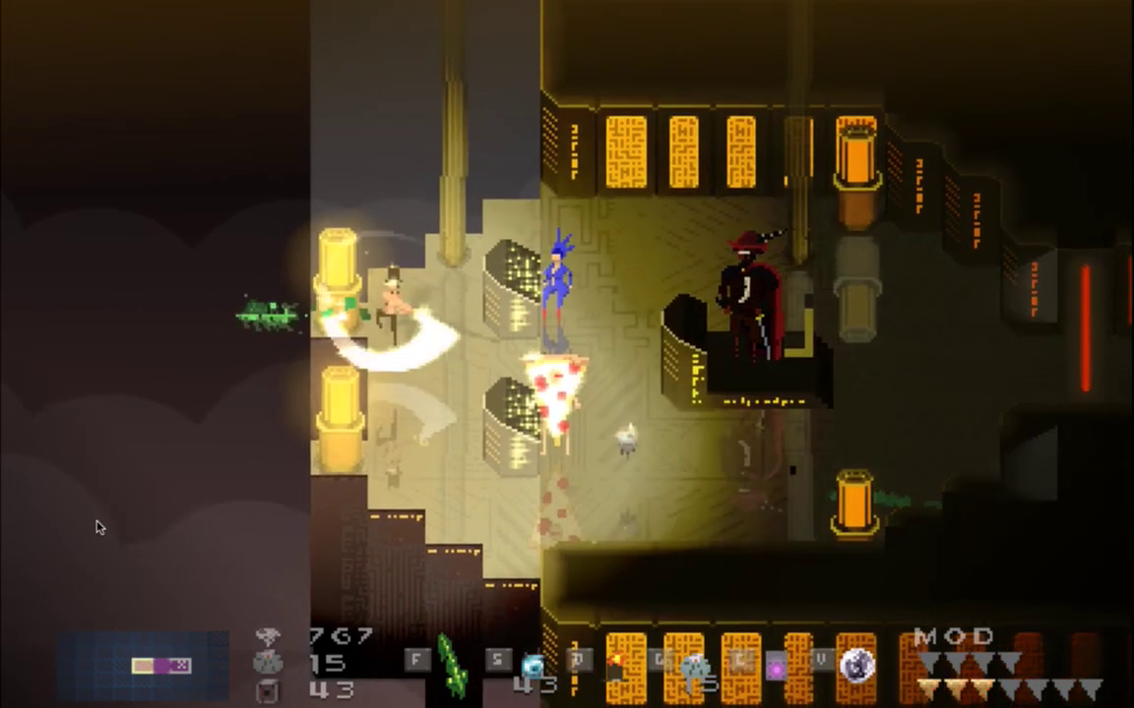
pyautogui.press('j')
pyautogui.press('j')
pyautogui.press('j')
pyautogui.press('j')
pyautogui.press('j')
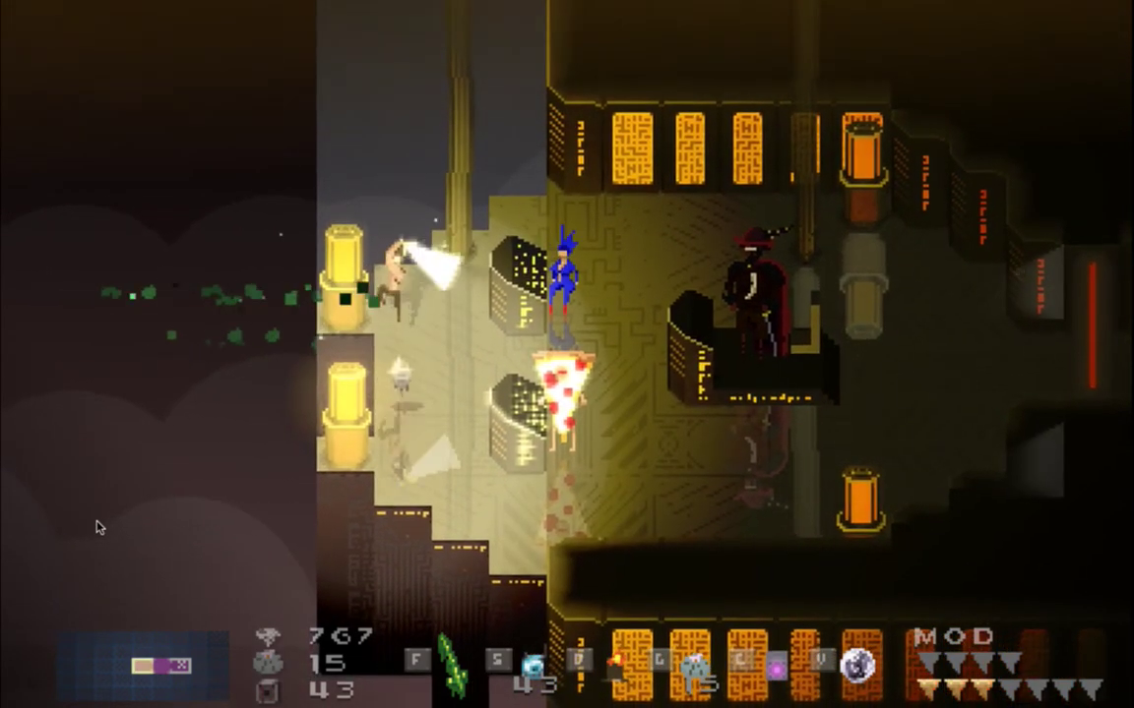
pyautogui.press('s')
pyautogui.press('j')
pyautogui.press('j')
pyautogui.press('j')
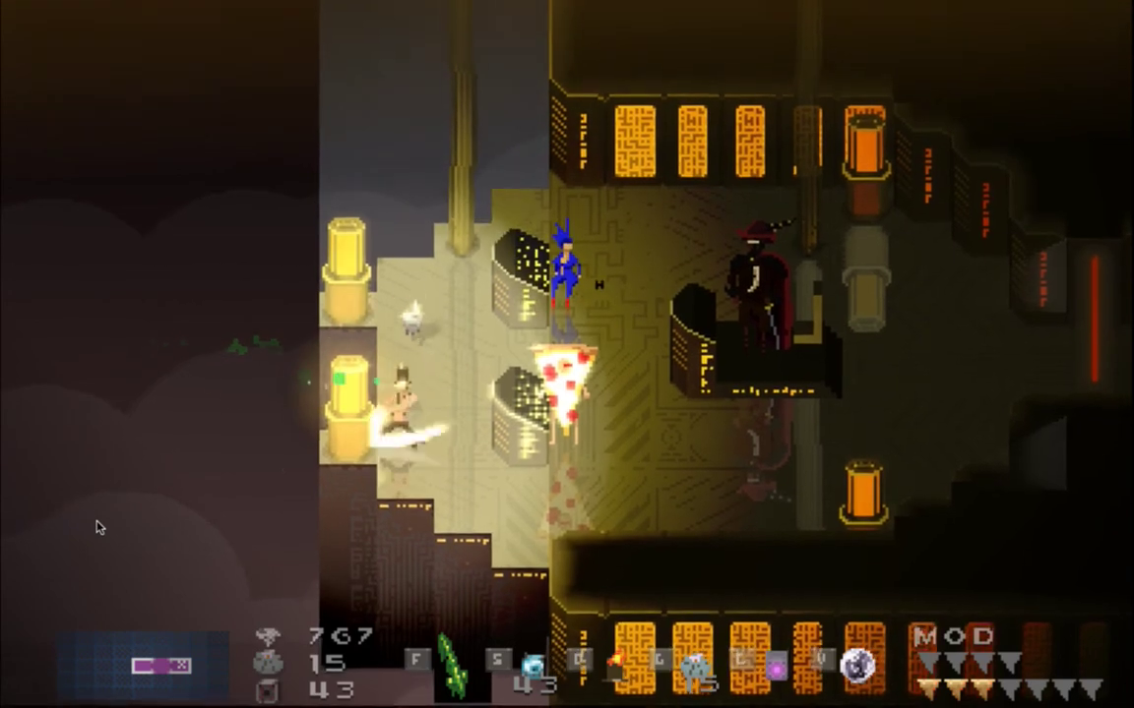